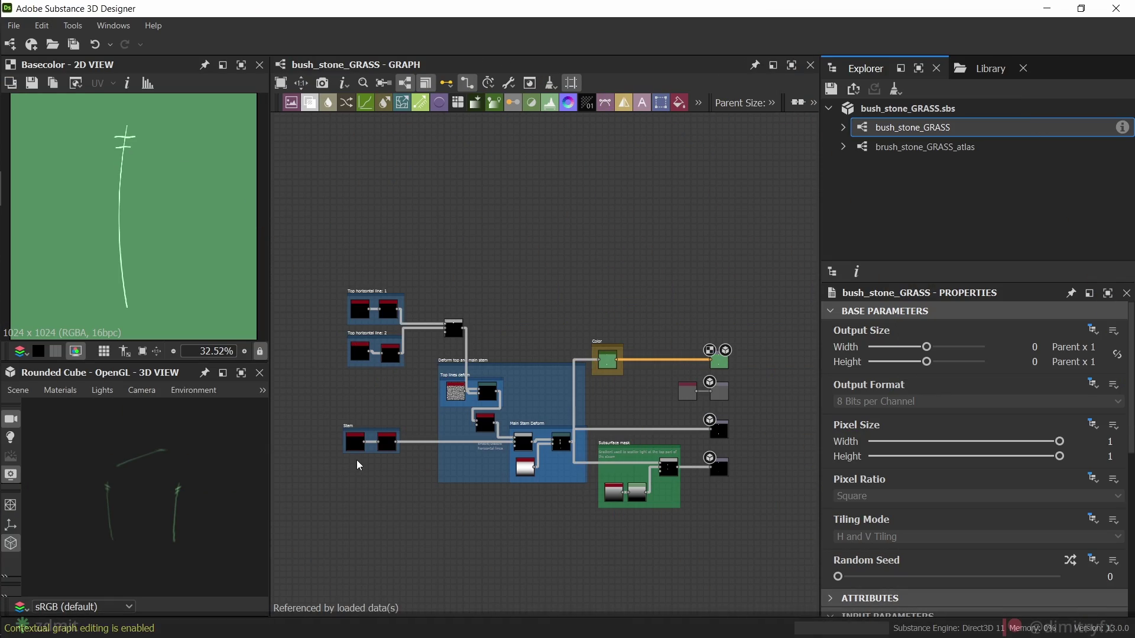
- Examine the output and instance parameters of the Shape node in the Stem frame
scroll(343, 455, up, 5)
click(422, 399)
click(564, 424)
double_click(423, 398)
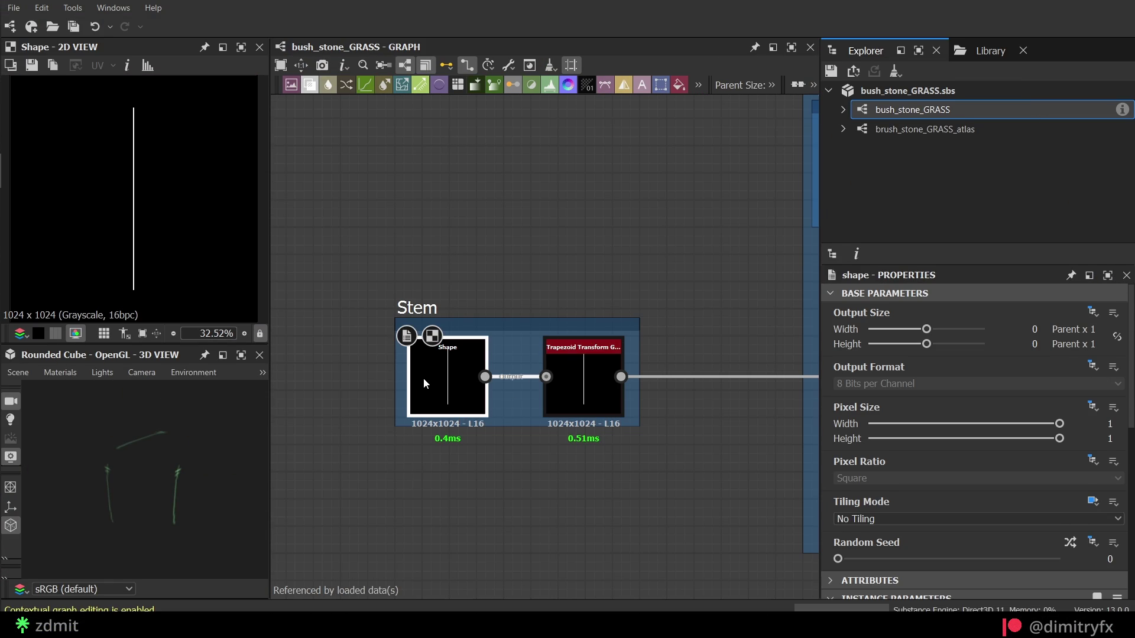
scroll(1050, 473, down, 6)
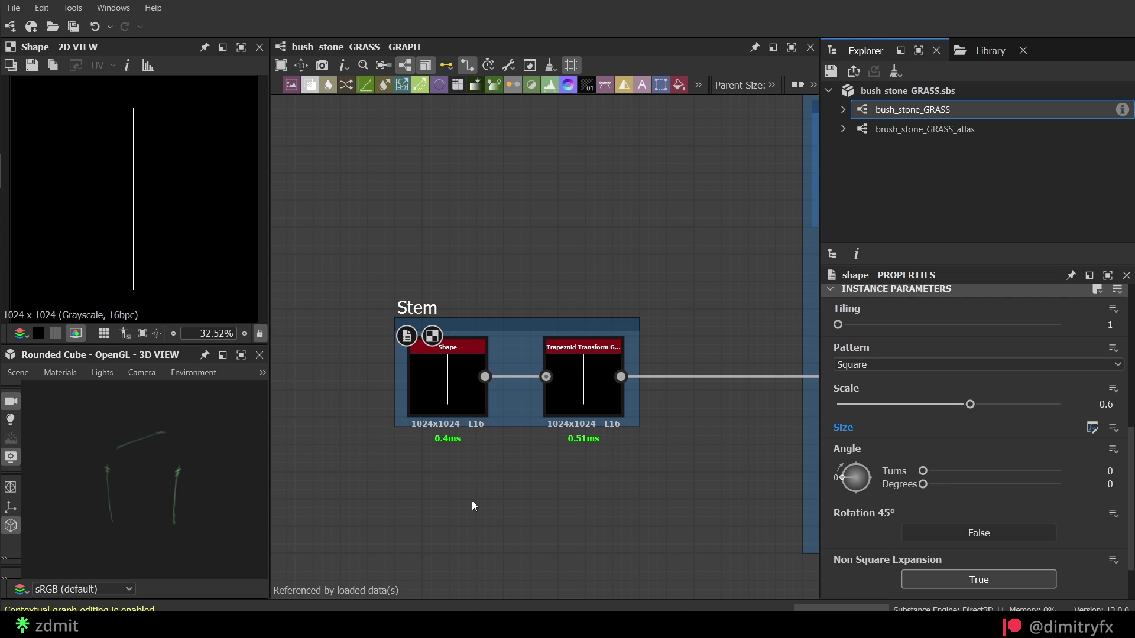
- Add a Shape node below the Stem frame and shrink it to a very thin vertical bar with Size Y 0.56
key(space)
text(sha)
key(Down)
key(Return)
drag(525, 336, 426, 497)
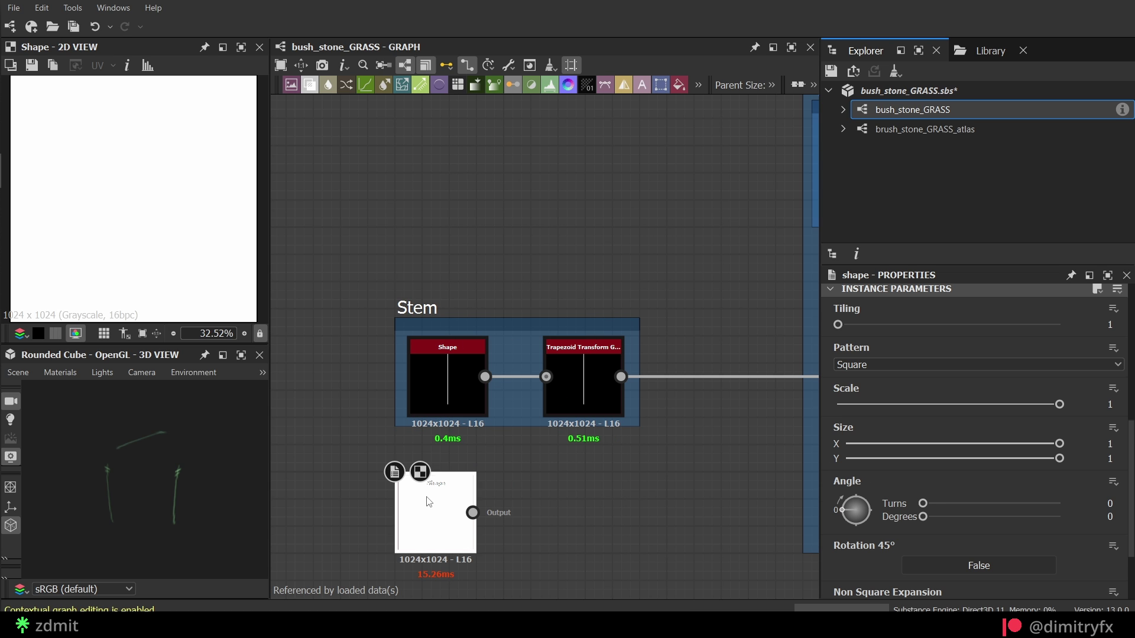
middle_drag(429, 502, 494, 427)
drag(1059, 444, 966, 459)
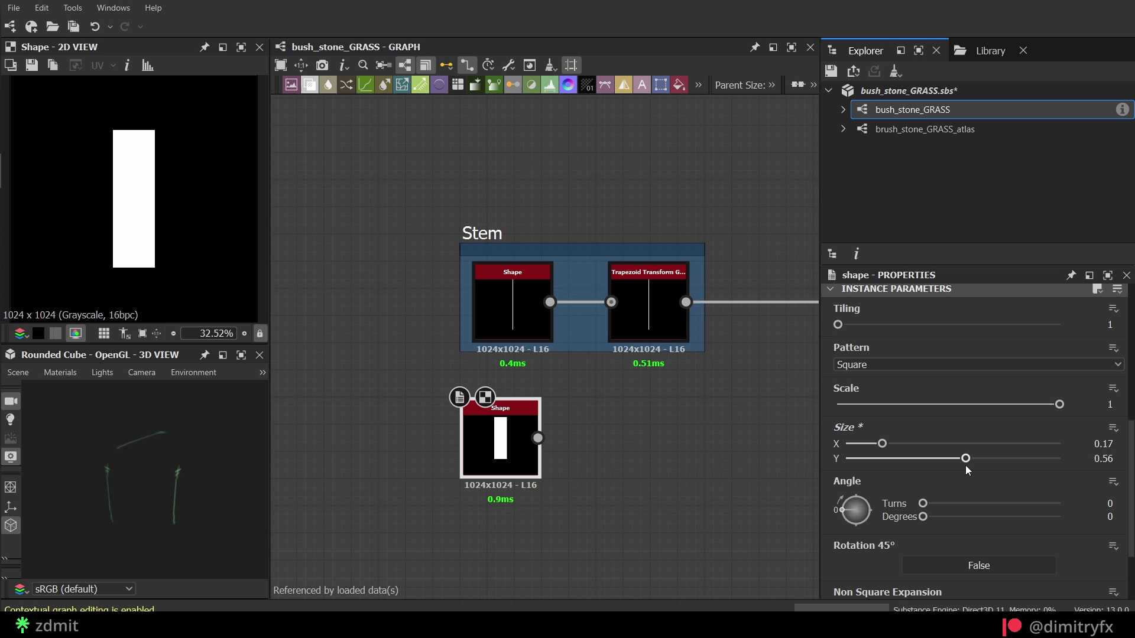
drag(882, 444, 848, 444)
- Make the new Shape node's Tiling Mode absolute and set it to No Tiling
scroll(947, 392, up, 5)
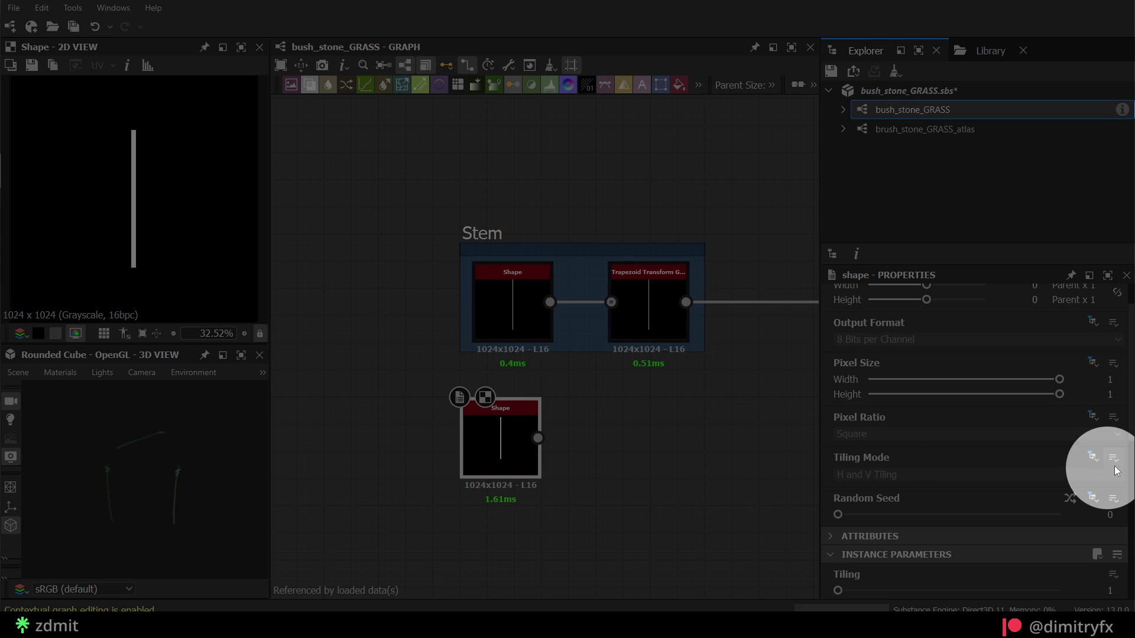
click(1093, 457)
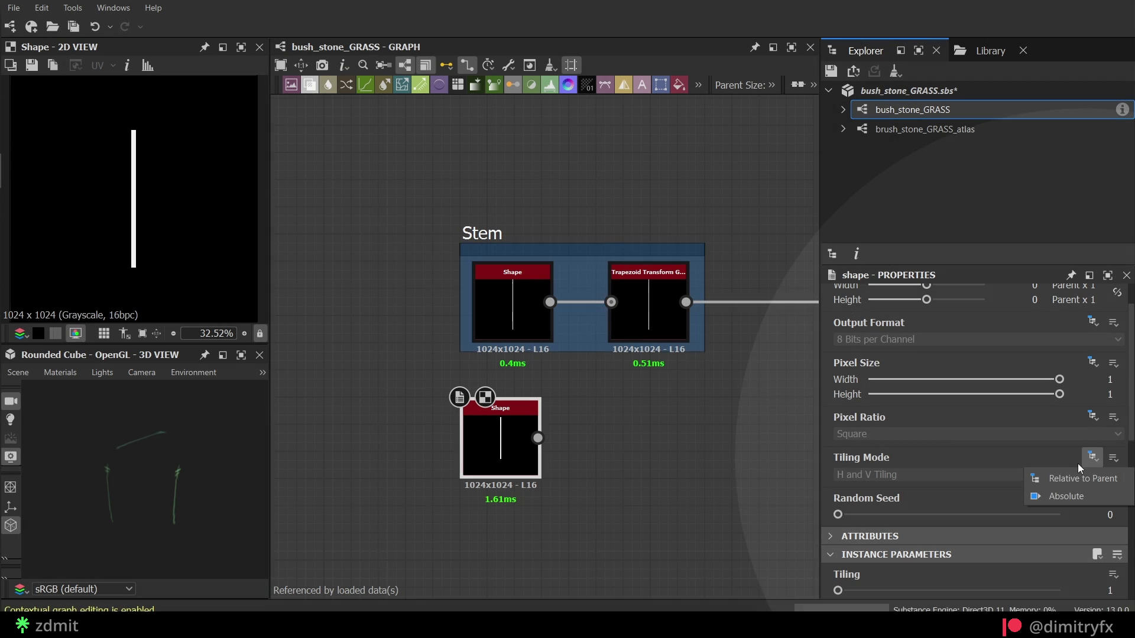
click(1076, 498)
click(899, 475)
click(859, 488)
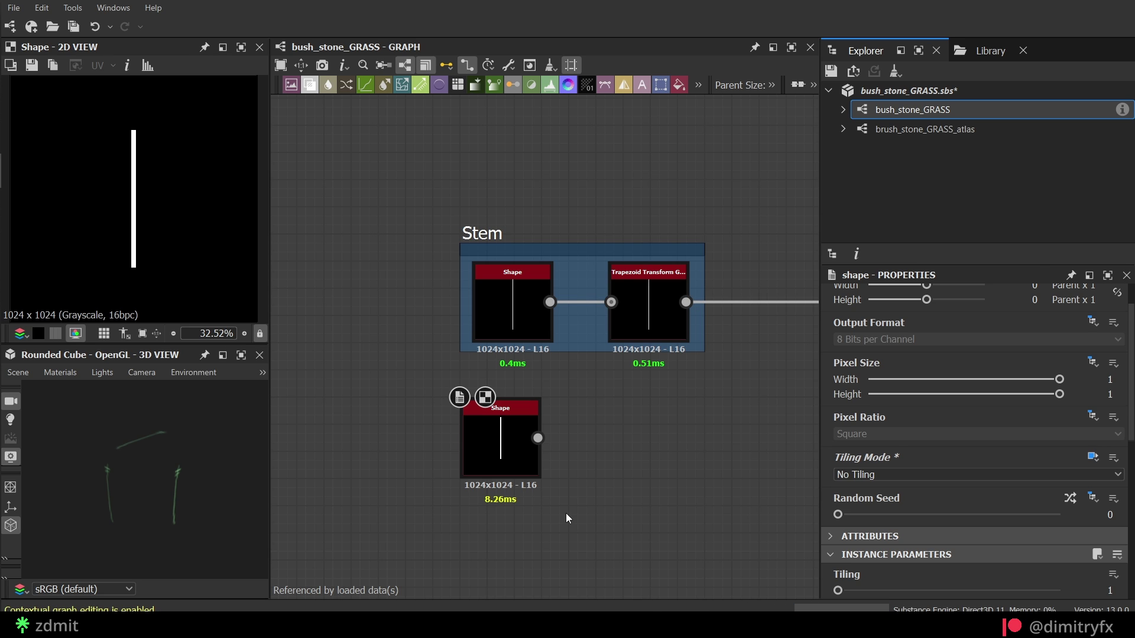
- Add a Trapezoid Transform Grayscale node beside the new Shape node and connect the shape's output to it
key(space)
text(tra)
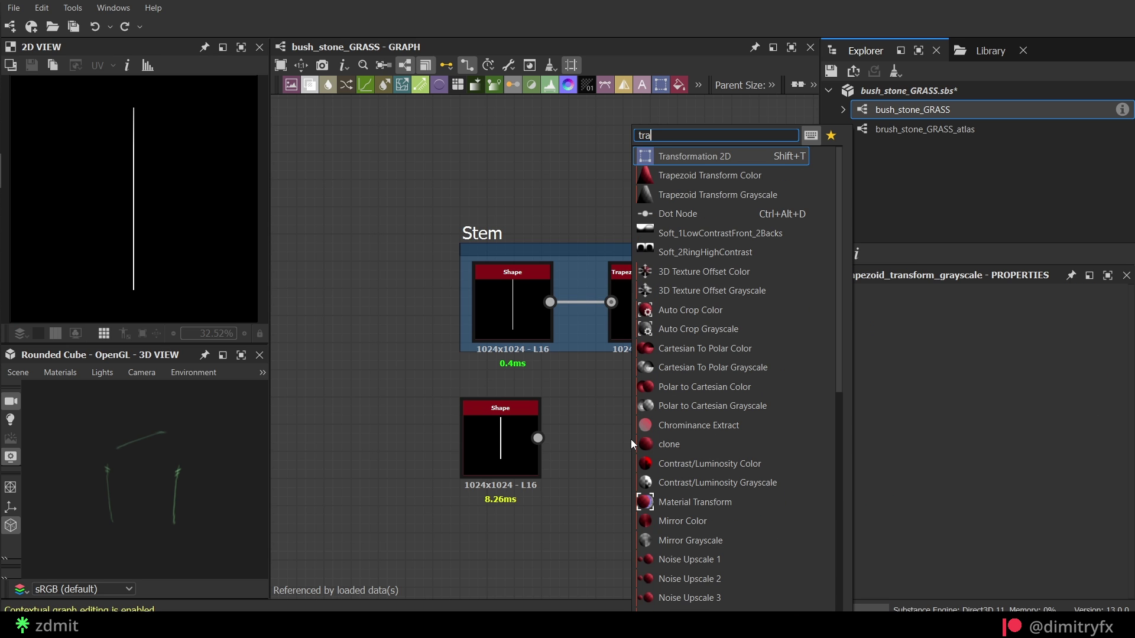
key(Down)
key(Down)
key(Return)
drag(630, 439, 618, 439)
drag(586, 438, 537, 438)
- Taper the bar's upper end by setting the new trapezoid transform's Top Stretch to 0.77
scroll(136, 144, up, 4)
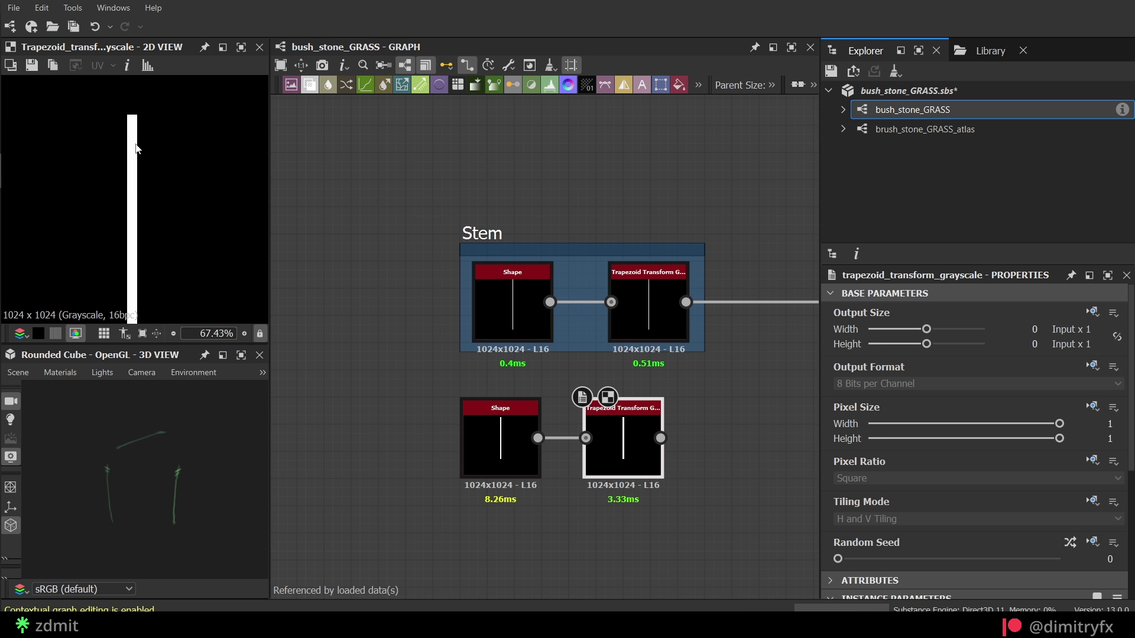
scroll(136, 148, down, 3)
scroll(1001, 583, down, 3)
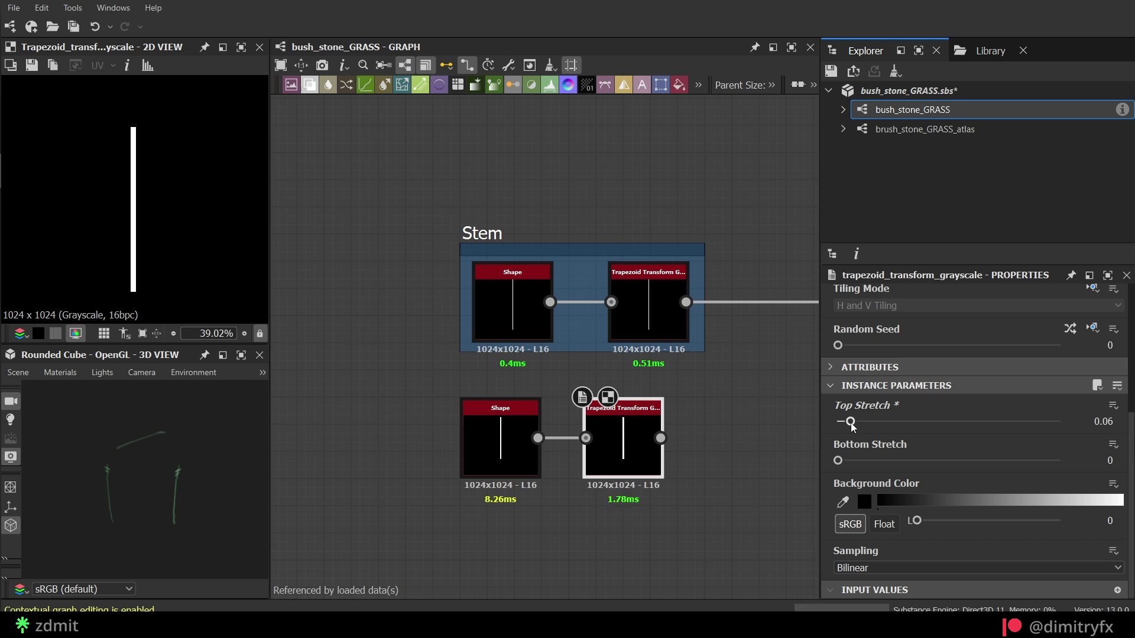
key(ctrl)
key(ctrl)
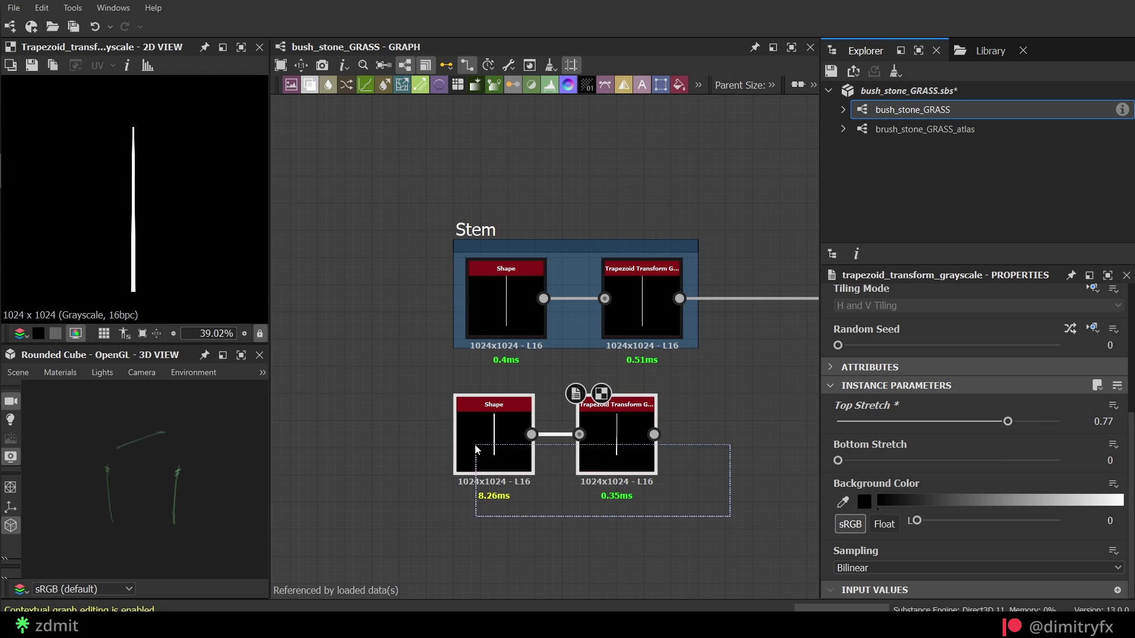
- Delete the Shape and Trapezoid Transform Grayscale nodes below the Stem frame
drag(476, 445, 474, 445)
key(Delete)
- Examine the Shape and Safe Transform Grayscale nodes in the "Top horizontal line: 2" frame
scroll(659, 425, down, 6)
middle_drag(660, 425, 522, 509)
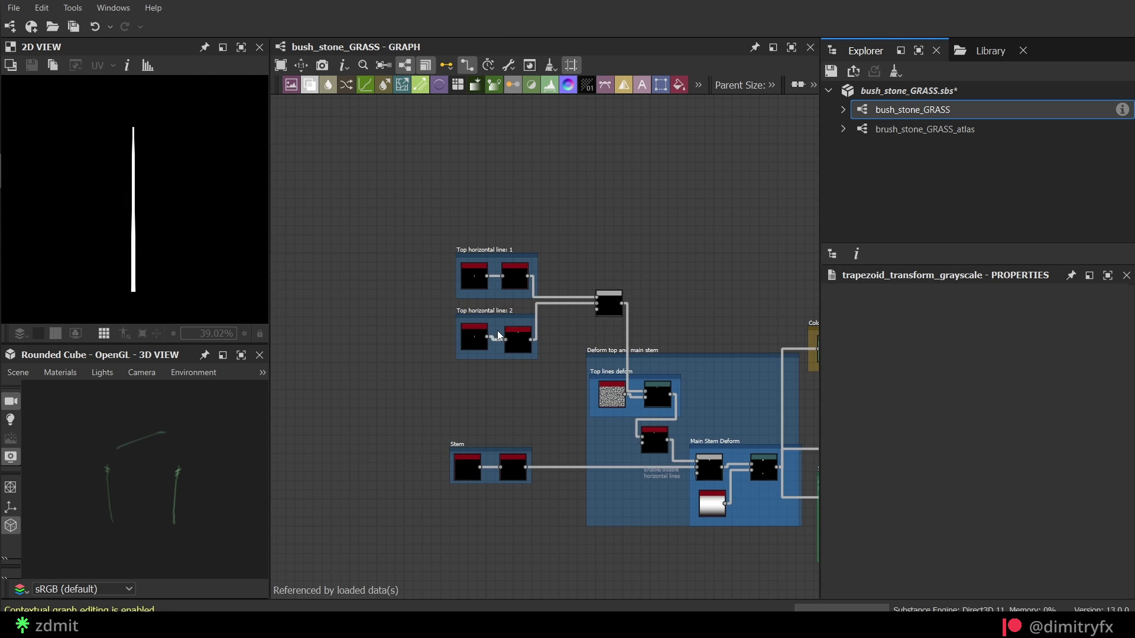
scroll(474, 253, up, 7)
middle_drag(587, 431, 549, 354)
scroll(549, 357, down, 1)
double_click(466, 482)
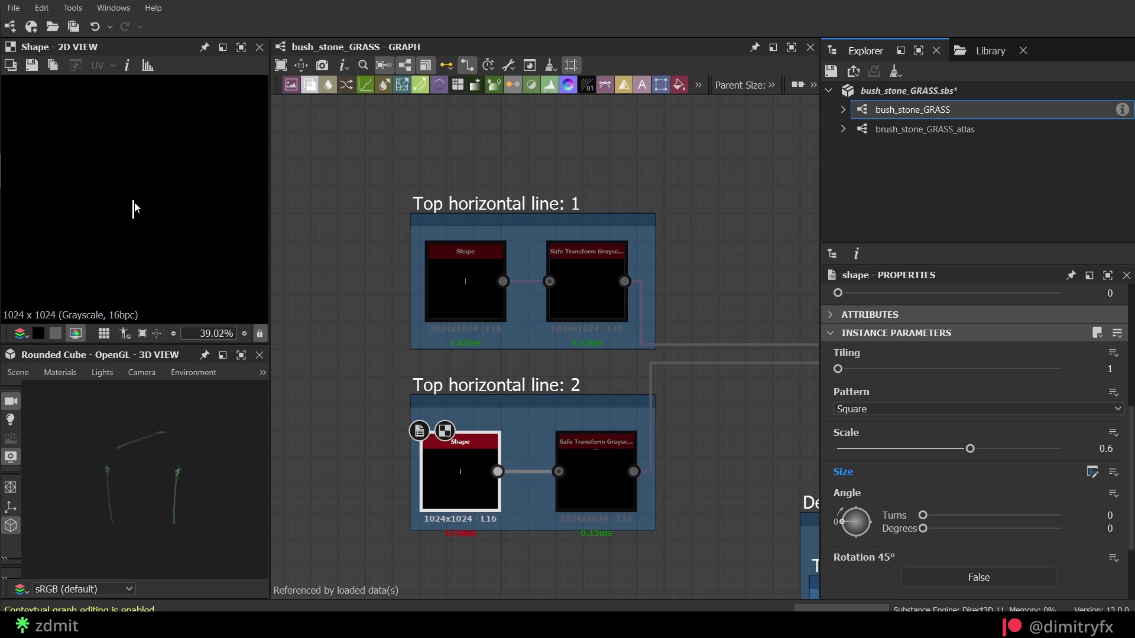
double_click(598, 471)
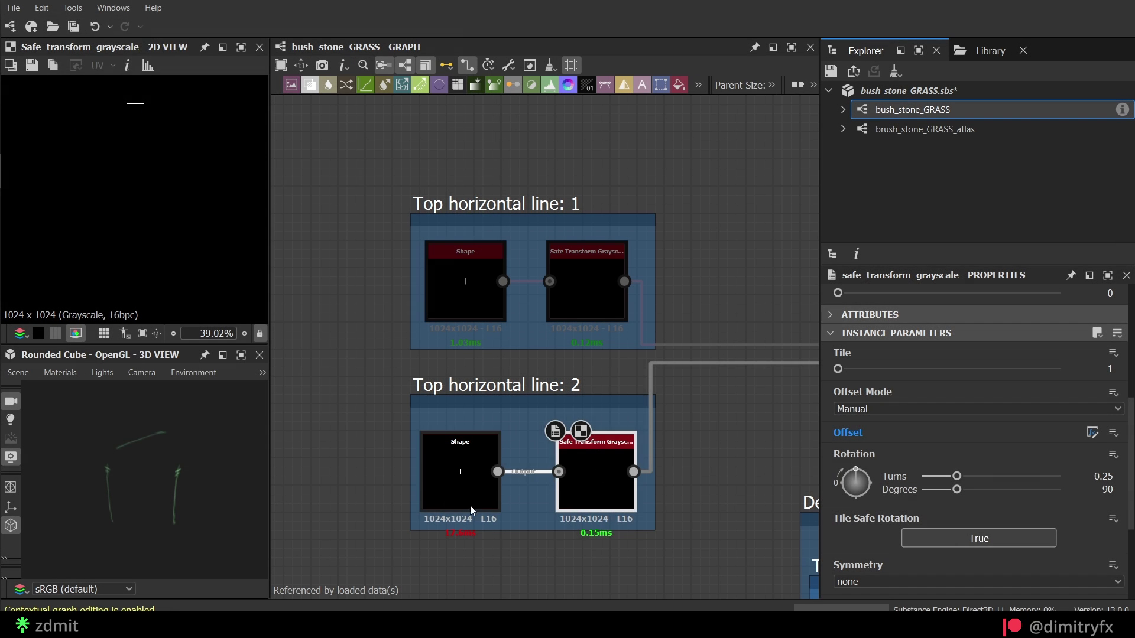
double_click(471, 506)
double_click(597, 473)
- Examine the nodes of the "Top horizontal line: 1" frame and compare the Safe Transform Grayscale settings of both lines
double_click(480, 278)
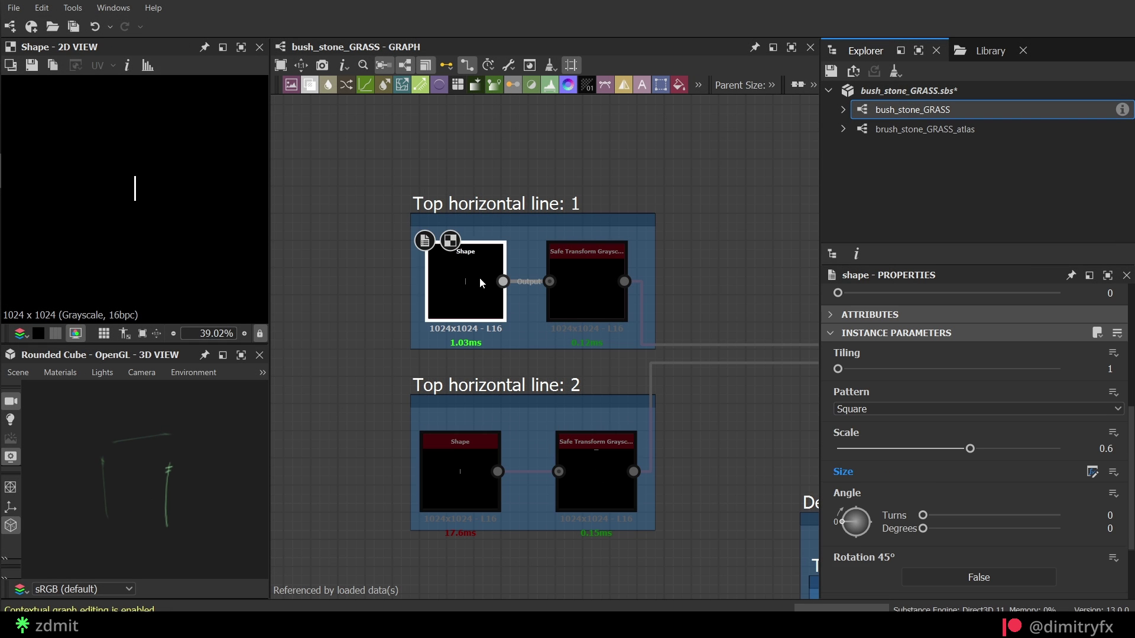
double_click(596, 300)
key(ctrl+z)
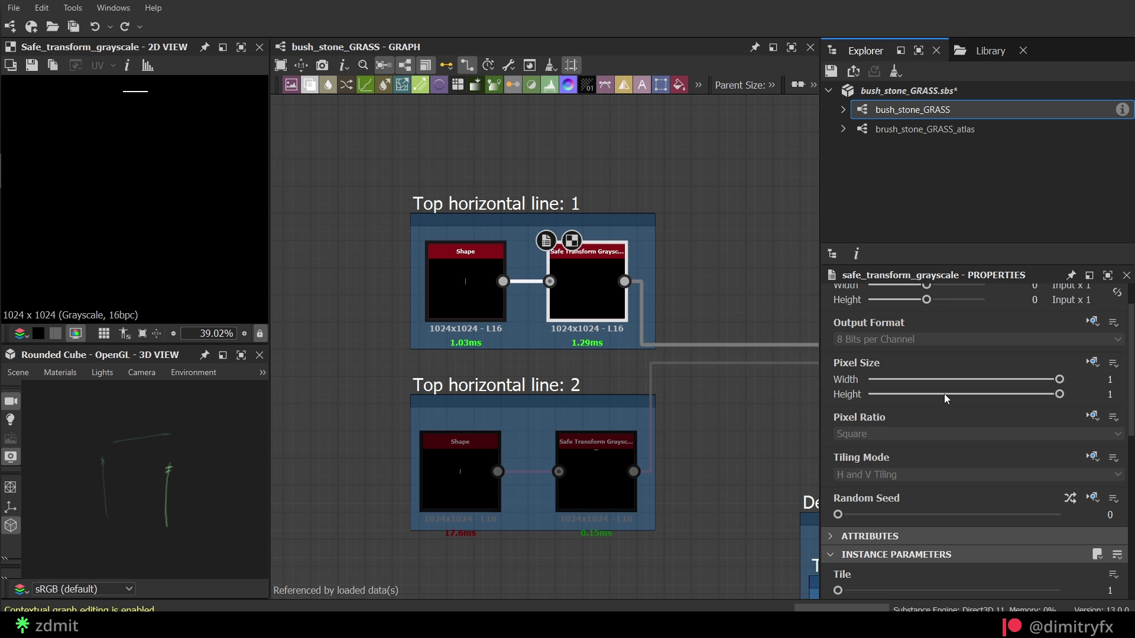
double_click(603, 477)
scroll(986, 525, down, 3)
drag(961, 486, 965, 487)
- View the fitted output and blending settings of the Blend node that combines the two top horizontal lines
middle_drag(594, 461, 334, 467)
double_click(594, 384)
key(f)
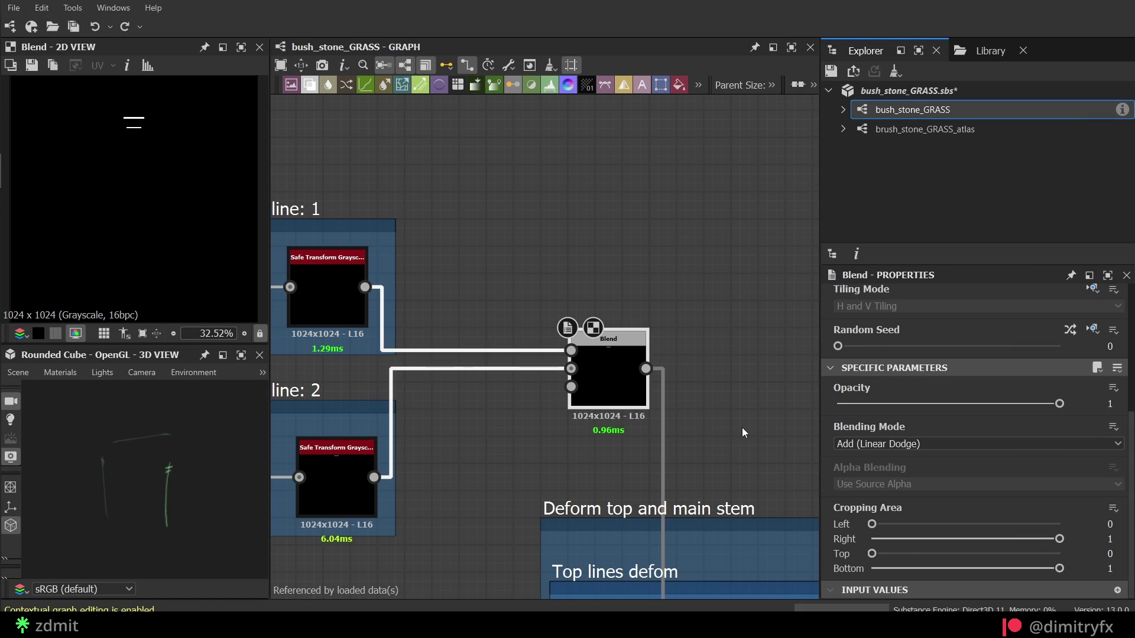
- Examine the Directional Warp and Perlin Noise nodes that deform the top lines, with the warped lines enlarged in the 2D view
scroll(738, 456, down, 3)
middle_drag(729, 503, 608, 344)
scroll(616, 404, up, 5)
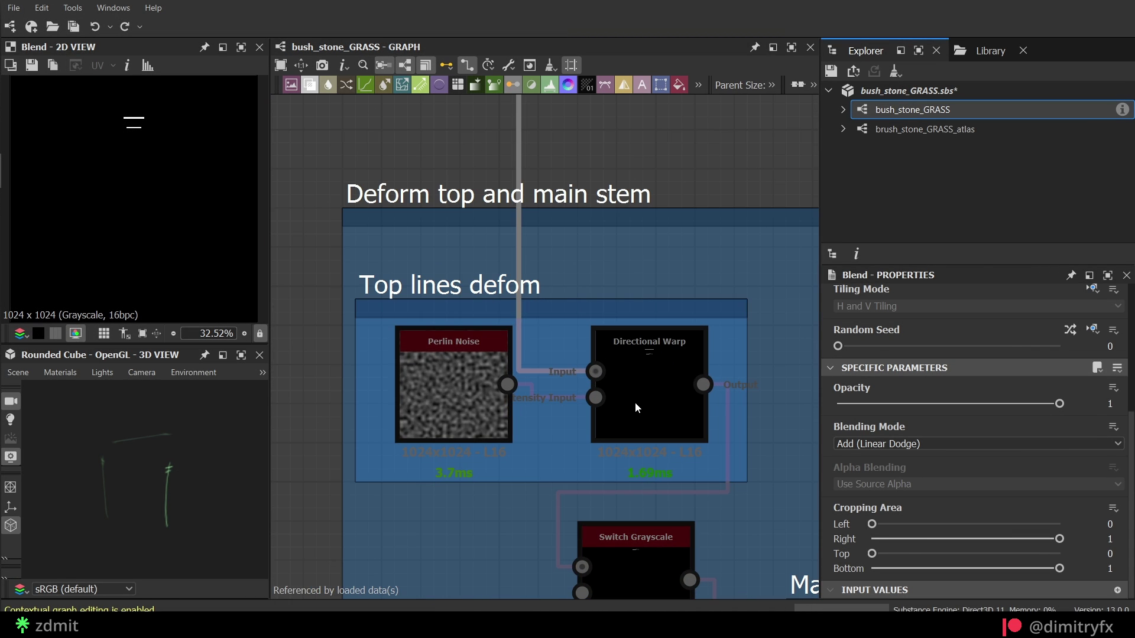
double_click(636, 402)
scroll(134, 107, up, 8)
drag(690, 383, 664, 382)
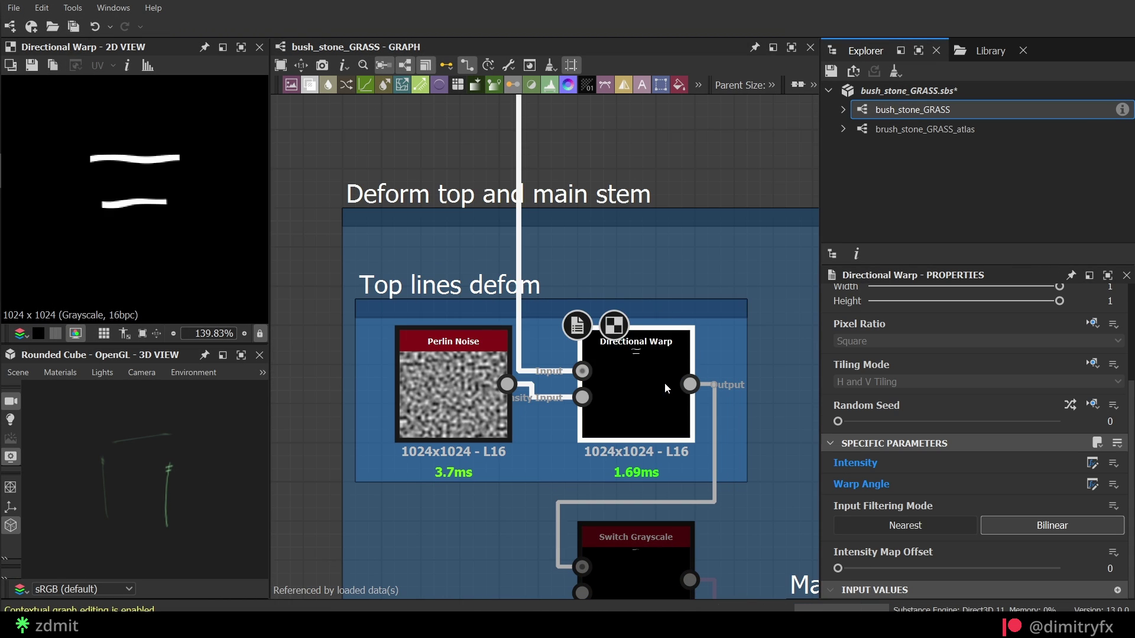
click(449, 404)
mouse_move(940, 501)
mouse_down()
mouse_move(874, 506)
mouse_move(1012, 520)
mouse_move(947, 514)
mouse_up()
click(651, 408)
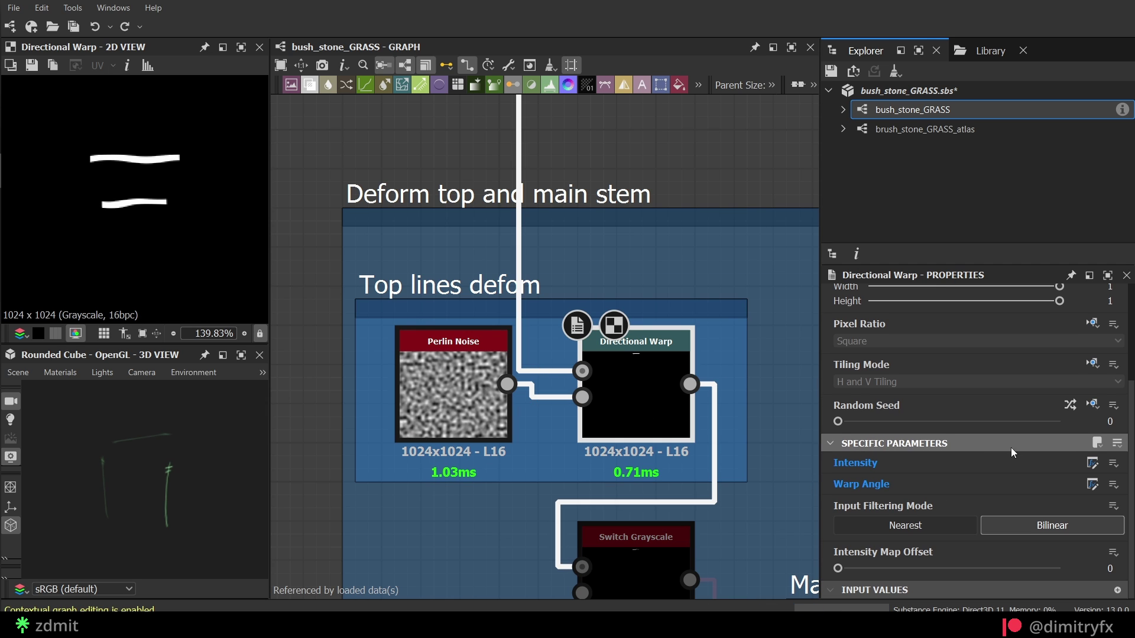
- Examine the Switch Grayscale node and the options for its exposed Switch parameter
middle_drag(763, 475, 748, 239)
click(622, 345)
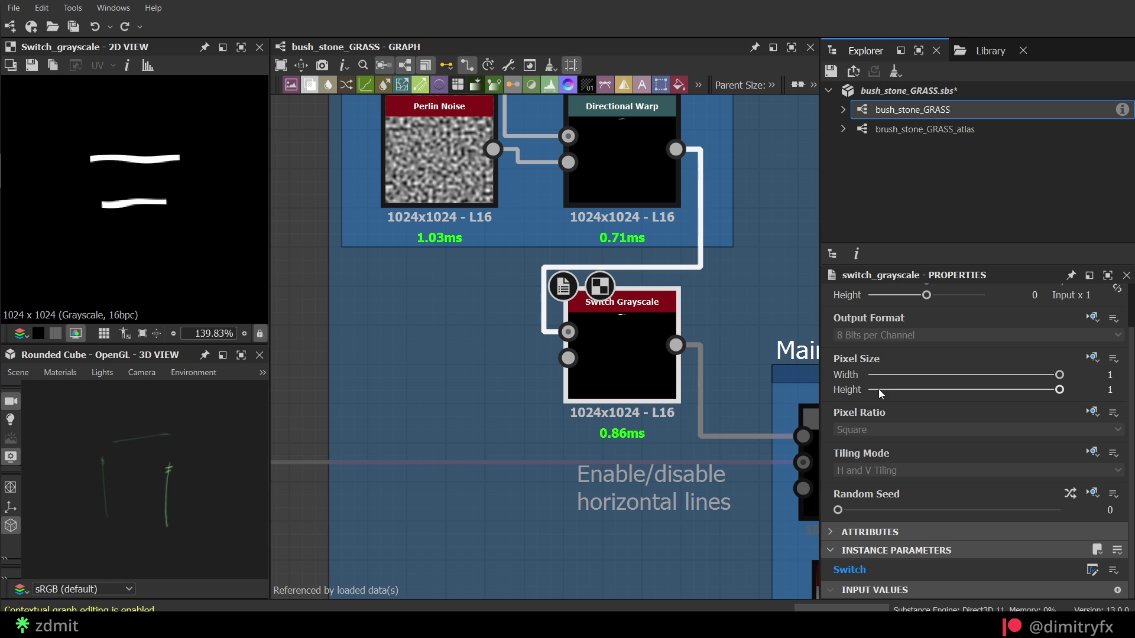
click(1093, 569)
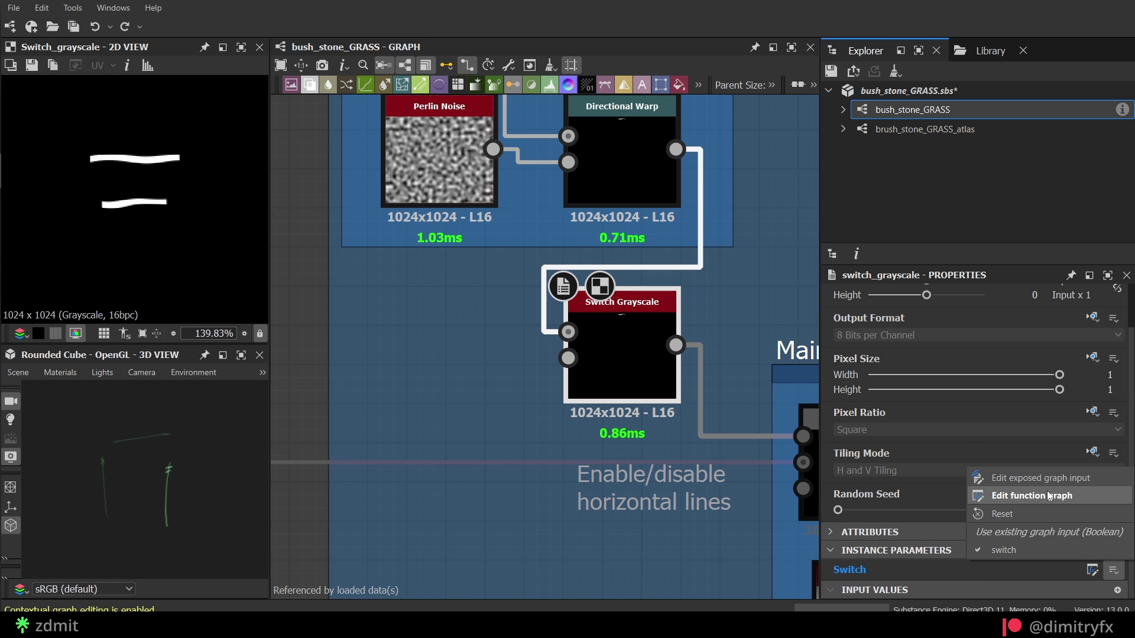
- Preview the graph's input parameters and toggle Enable/disable horizontal lines off and back on while checking the stem in 3D
click(408, 526)
click(331, 541)
click(999, 471)
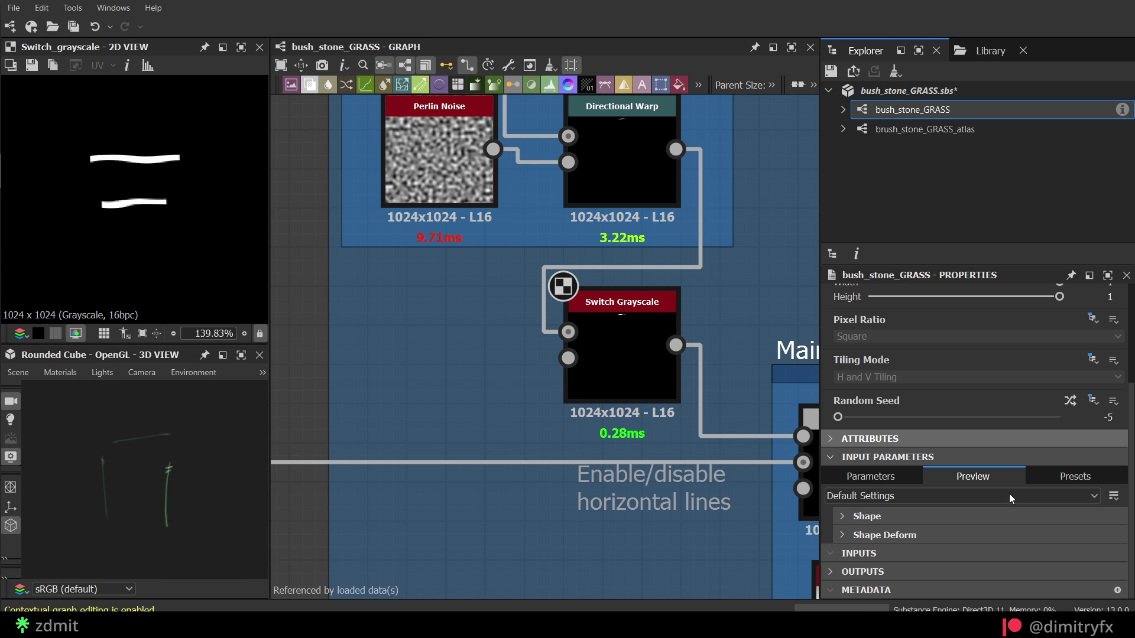
scroll(950, 519, down, 3)
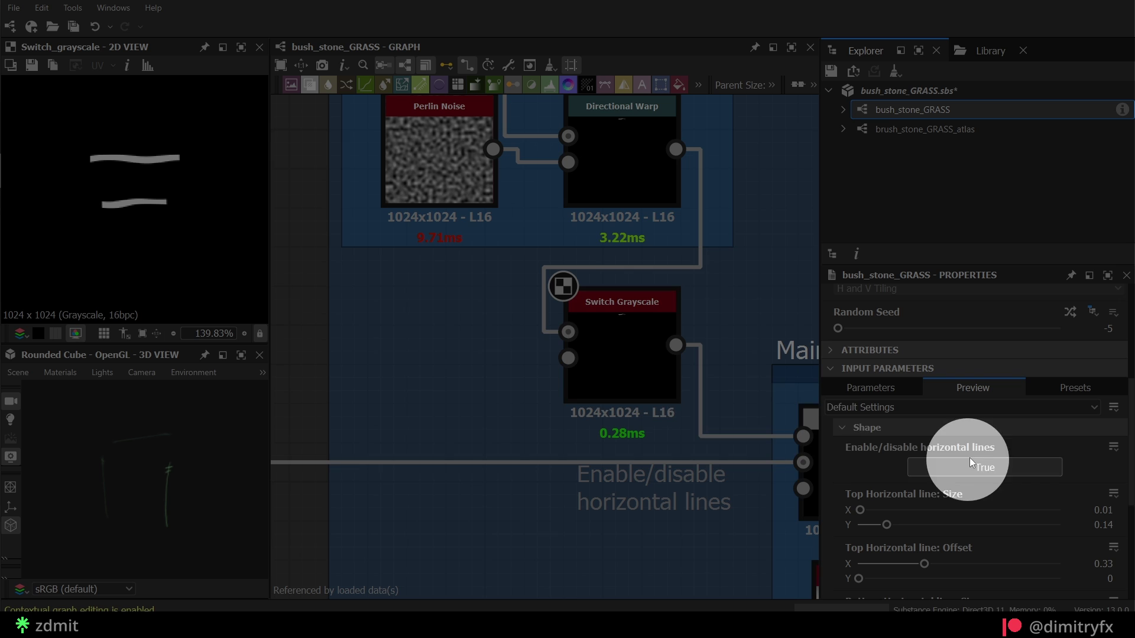
scroll(521, 440, down, 5)
drag(175, 499, 141, 425)
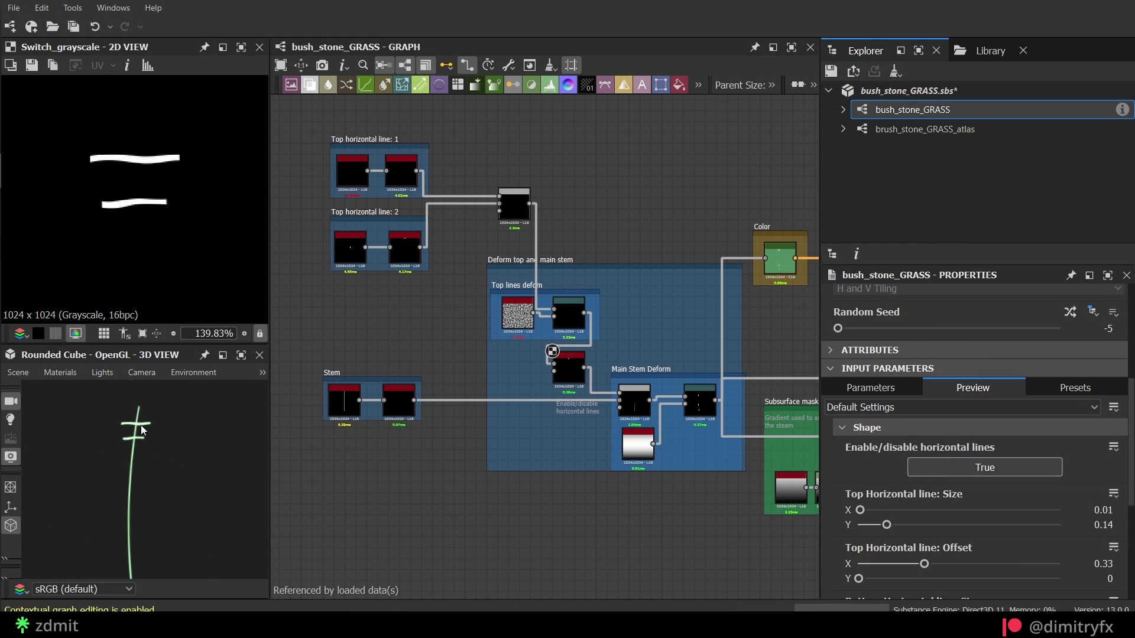
click(948, 467)
click(949, 467)
click(948, 467)
click(948, 467)
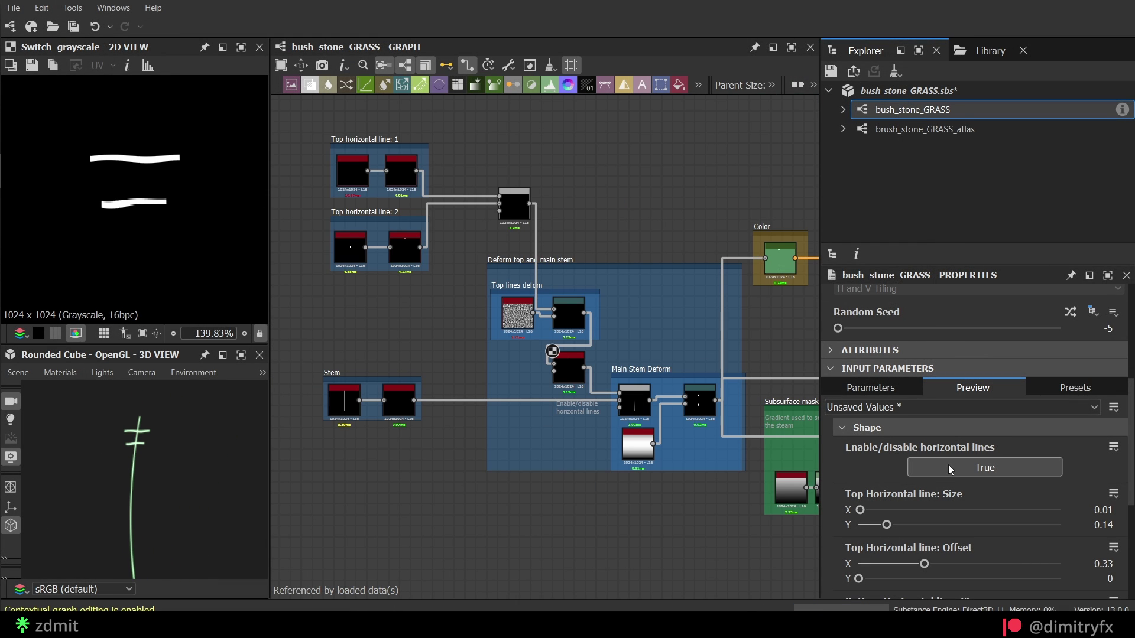
- Examine the output and Blending Mode of the Blend node in the Main Stem Deform frame
scroll(530, 460, up, 6)
double_click(437, 359)
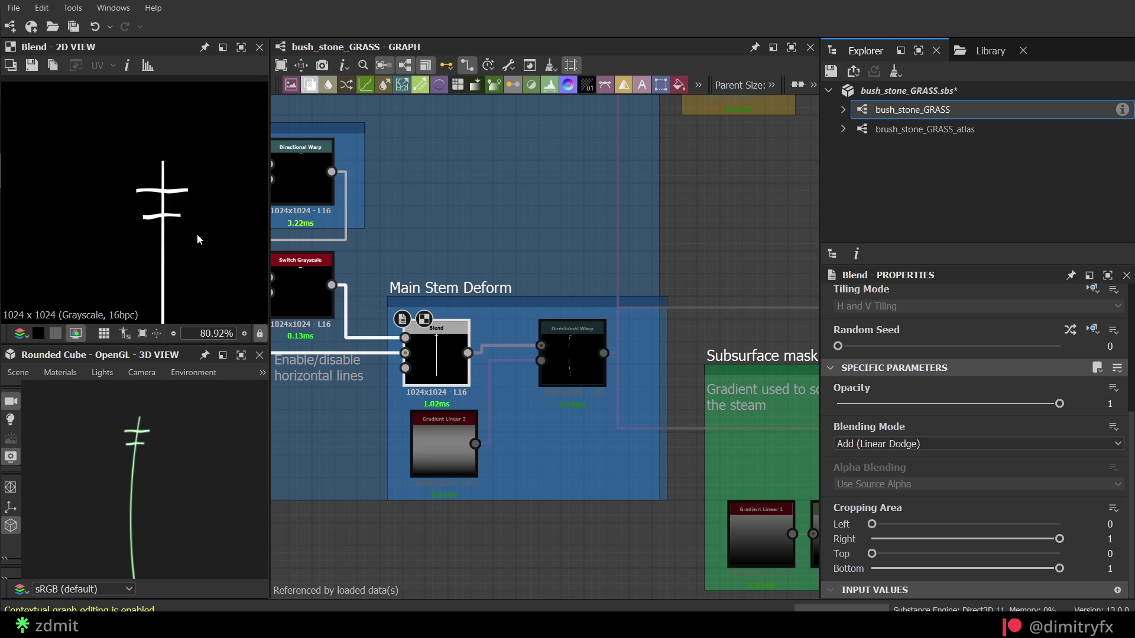
click(896, 453)
click(886, 467)
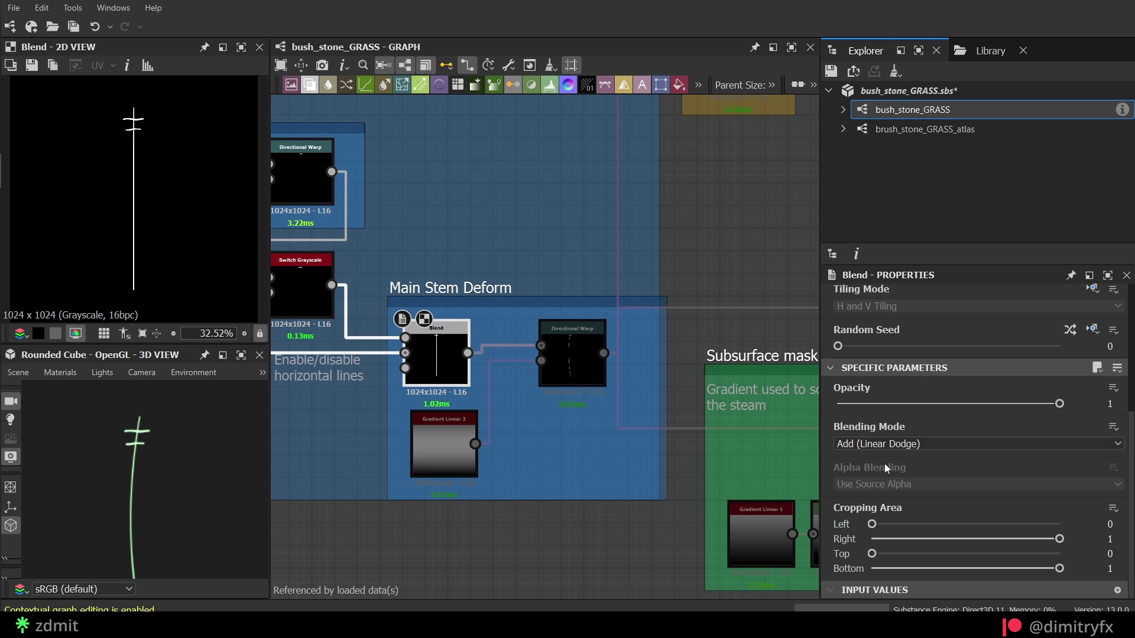
- Examine the main stem's Directional Warp and the Gradient Linear 2 node that drives its intensity
double_click(570, 365)
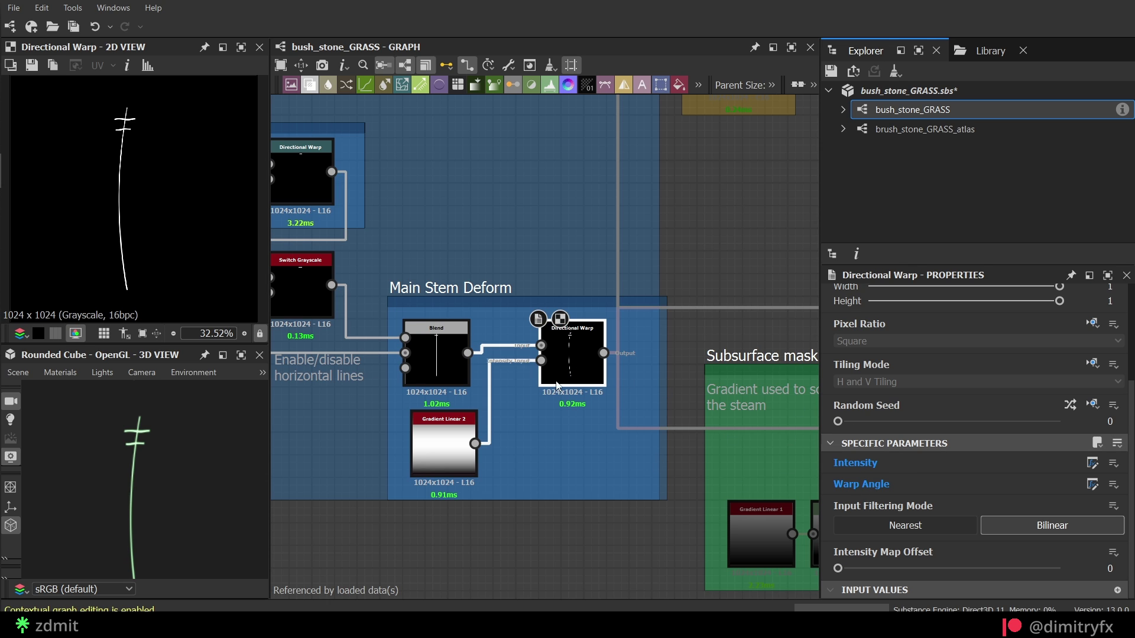
double_click(457, 436)
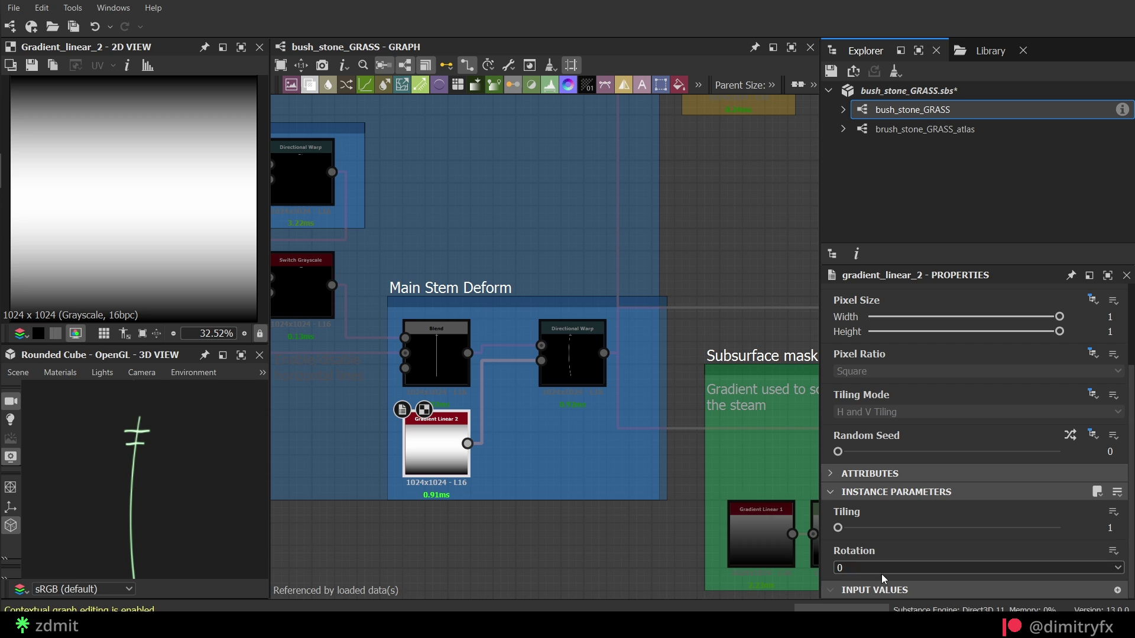
click(570, 361)
click(413, 464)
mouse_move(838, 528)
mouse_down()
mouse_move(925, 527)
mouse_move(838, 528)
mouse_up()
double_click(565, 363)
click(435, 449)
- Inspect both colour keys of the Gradient Map in the Color frame, closing the Gradient Editor without changes
middle_drag(668, 273, 416, 562)
click(483, 356)
scroll(1059, 521, down, 3)
click(1072, 562)
click(372, 150)
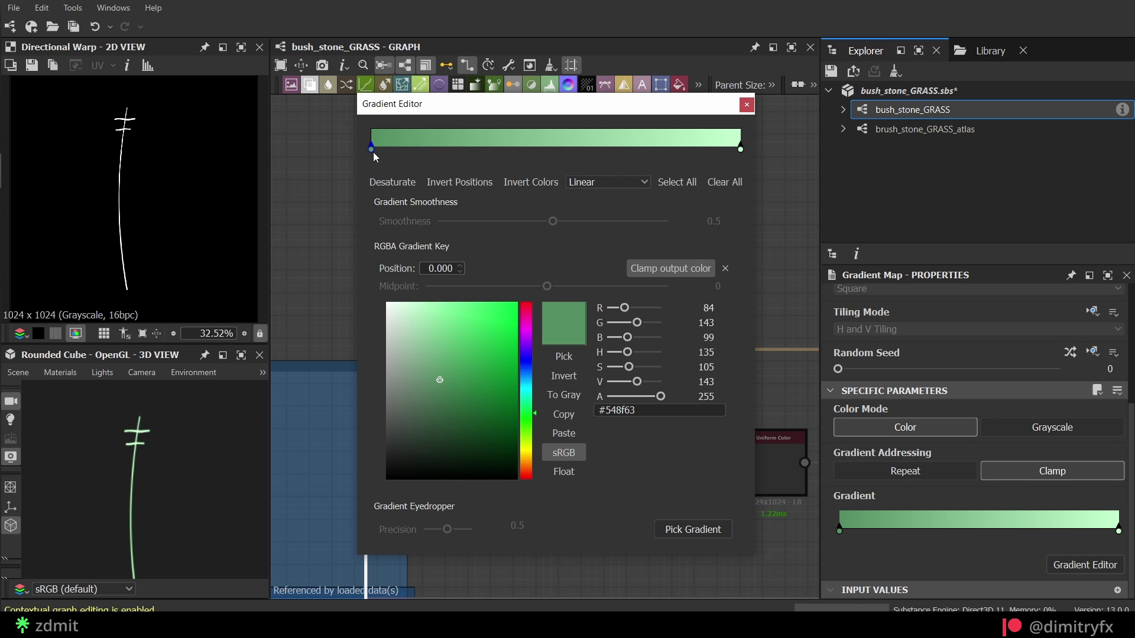
click(741, 149)
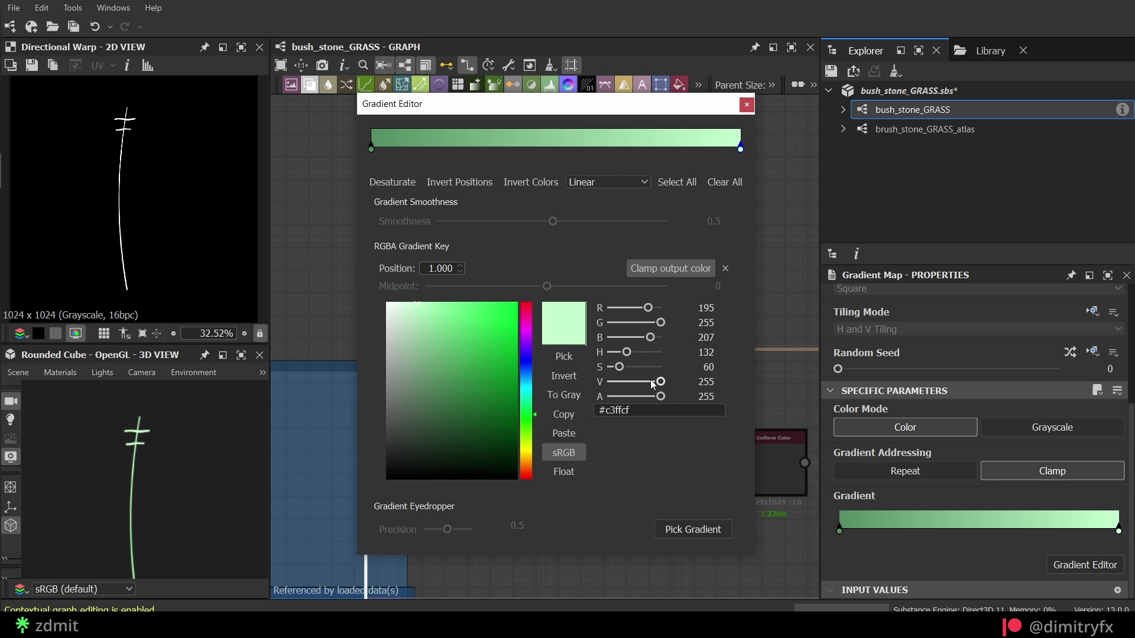
key(Escape)
- Examine the Blend and Gradient Linear 1 nodes in the Subsurface mask frame
scroll(623, 512, down, 1)
middle_drag(620, 507, 573, 160)
scroll(561, 266, up, 2)
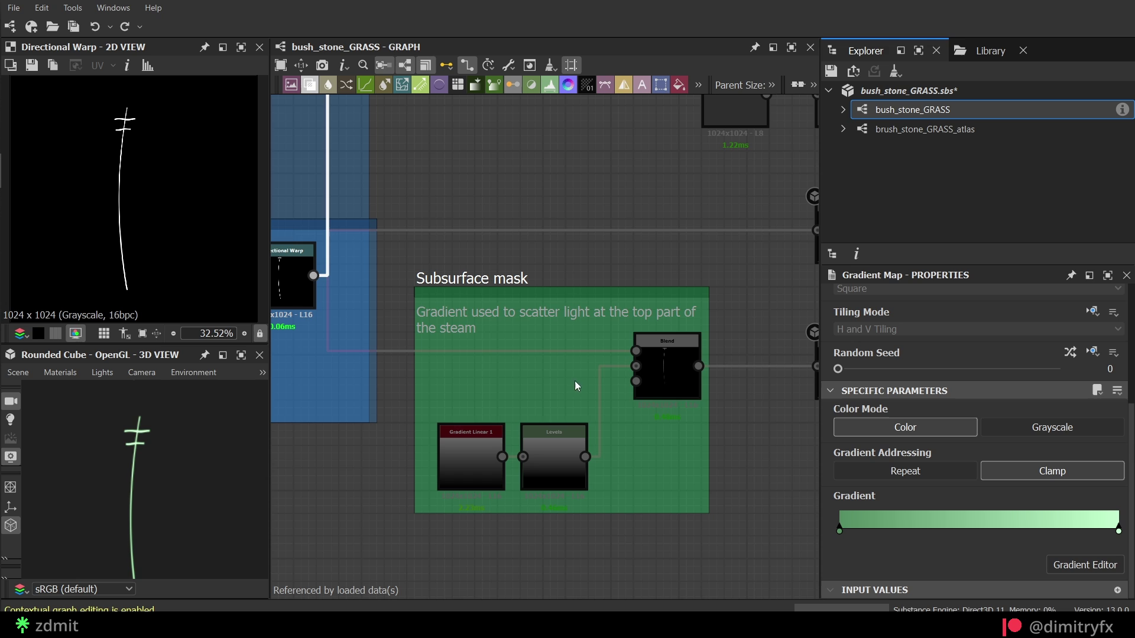
click(666, 374)
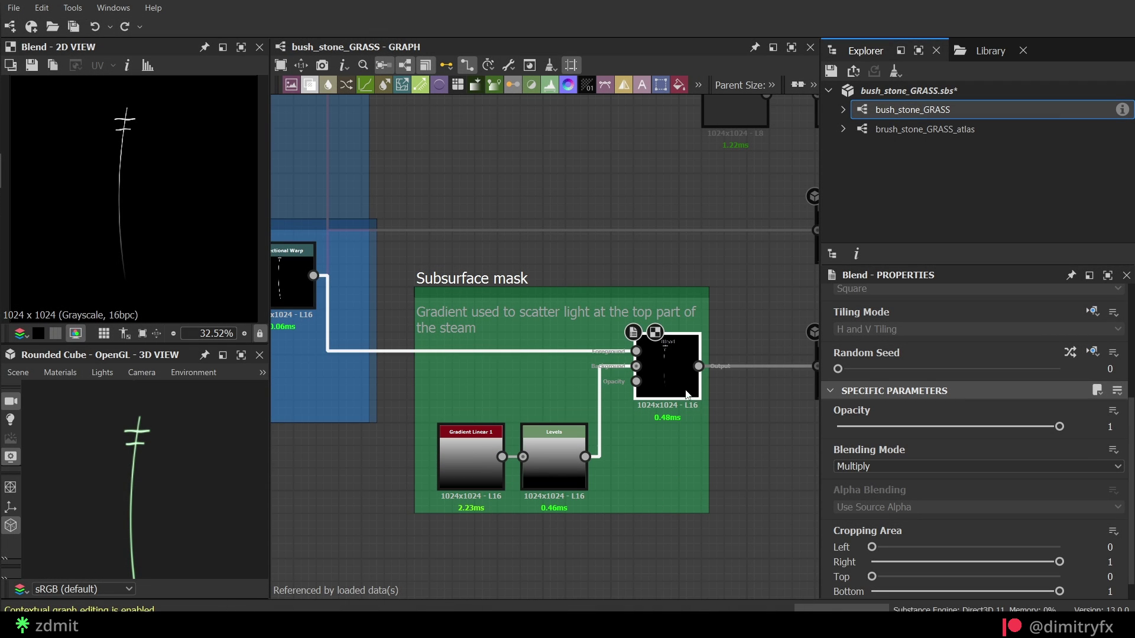
double_click(475, 467)
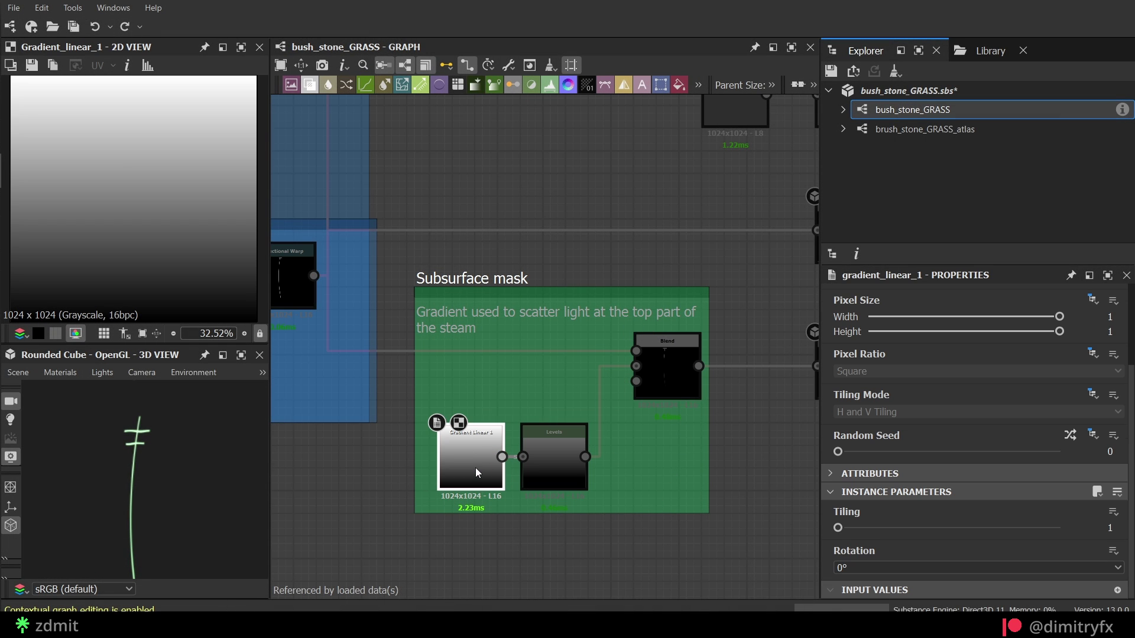
- Try a higher black input level in the Subsurface mask's Levels node while previewing the Blend output
double_click(558, 458)
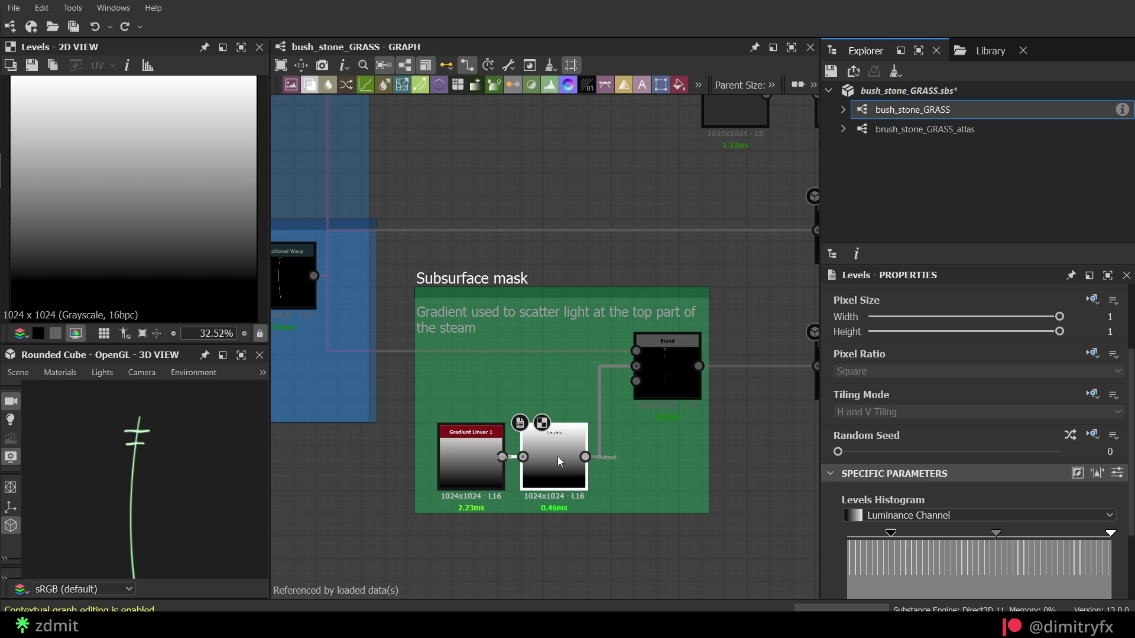
double_click(679, 371)
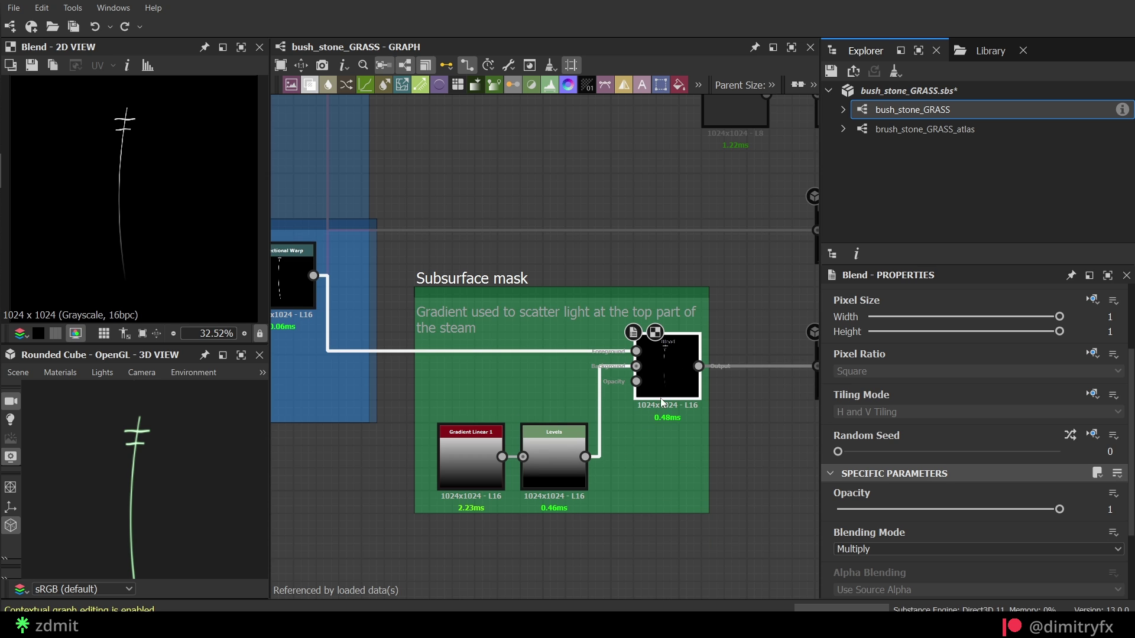
click(548, 457)
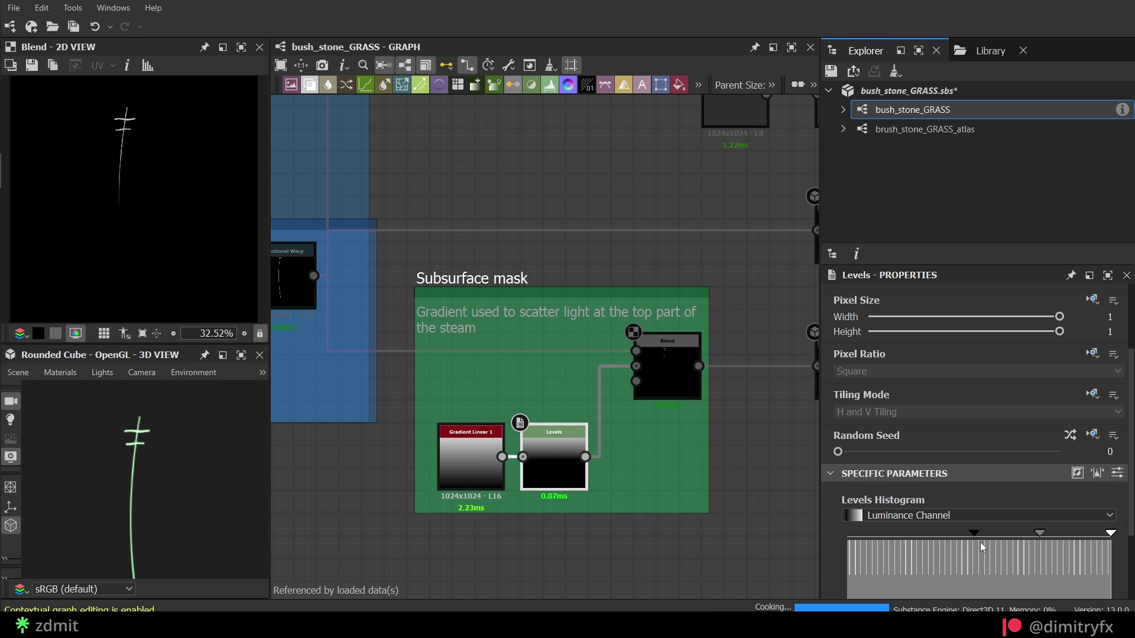
mouse_move(893, 537)
mouse_down()
mouse_move(935, 544)
mouse_move(891, 541)
mouse_move(911, 532)
mouse_up()
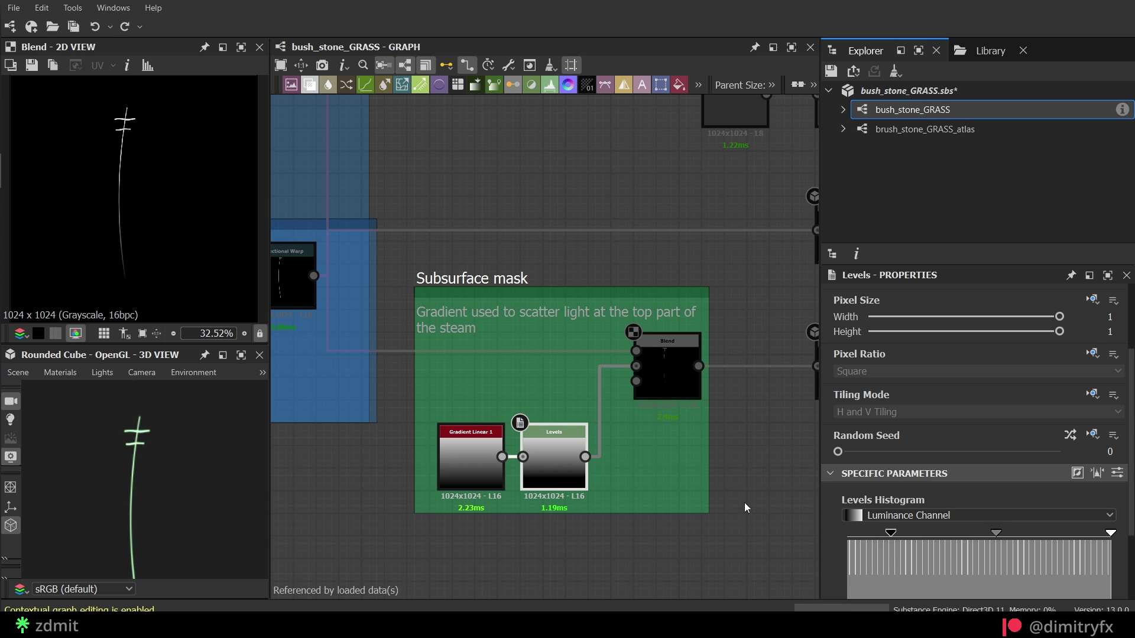
- Examine the output fed by the Blend node of the Subsurface mask frame
middle_drag(748, 459, 681, 471)
scroll(681, 471, down, 2)
click(627, 409)
double_click(770, 418)
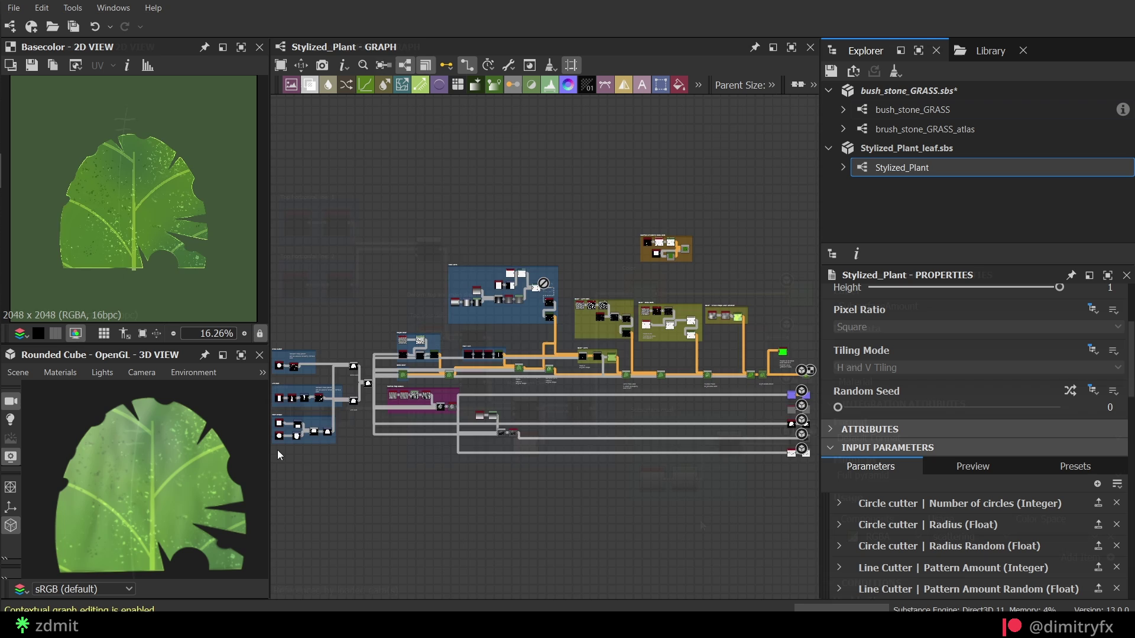
- Preview the disc and square Shape nodes in the Main Shape frame of the Stylized_Plant graph
scroll(278, 449, up, 3)
scroll(404, 470, up, 1)
middle_drag(299, 446, 420, 495)
scroll(420, 495, up, 2)
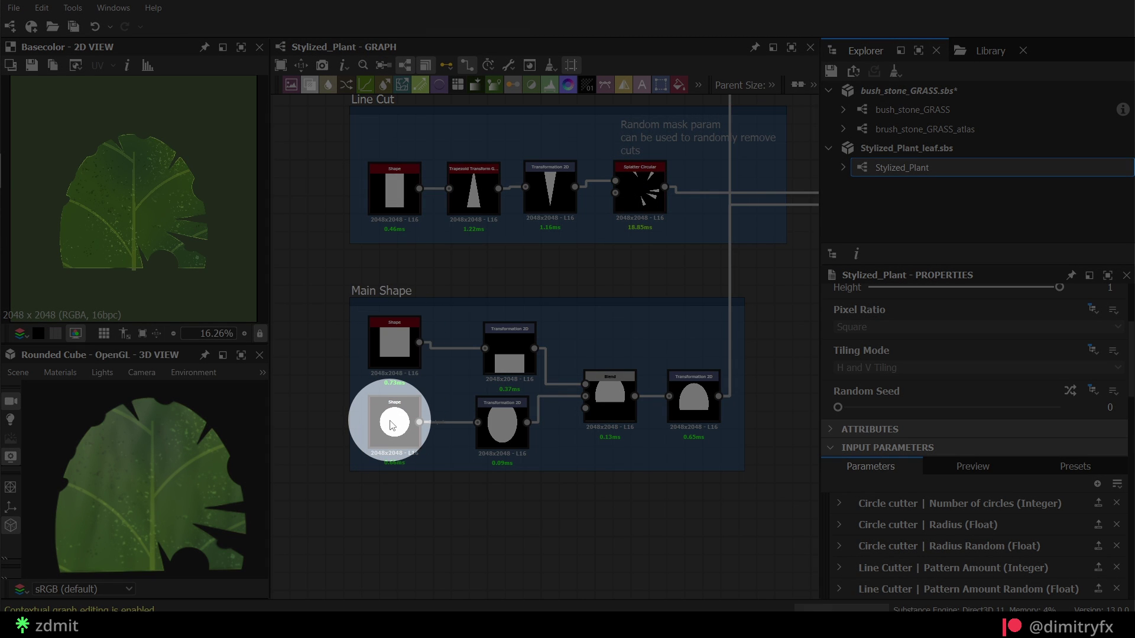
scroll(391, 425, up, 2)
double_click(401, 429)
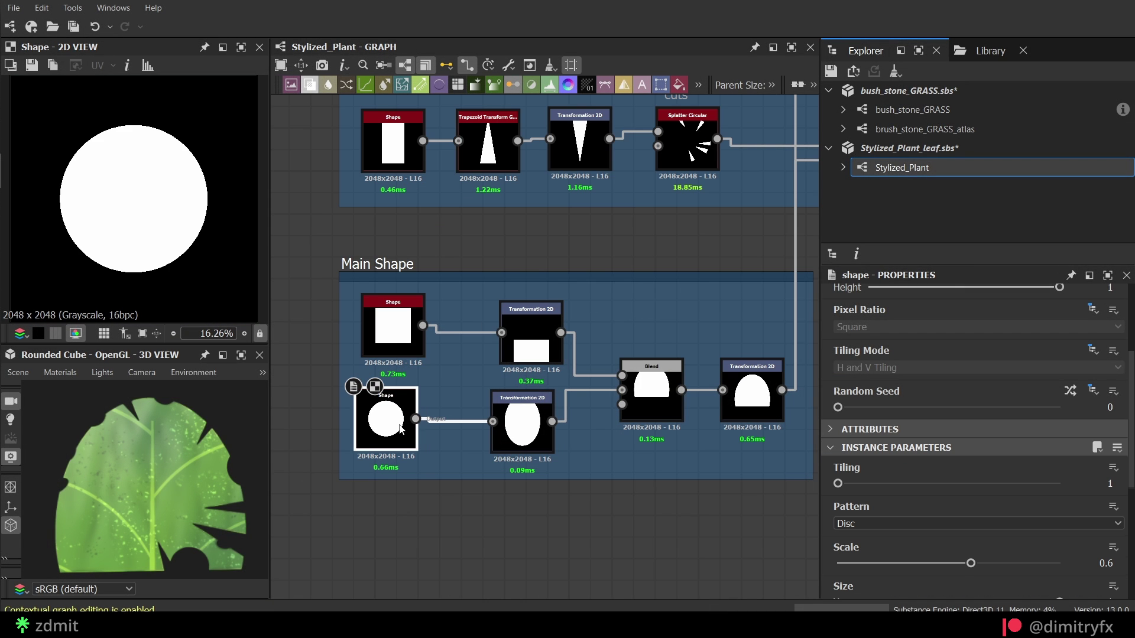
double_click(404, 334)
- Try stretching the disc vertically with its Transformation 2D node in the Main Shape frame
double_click(528, 435)
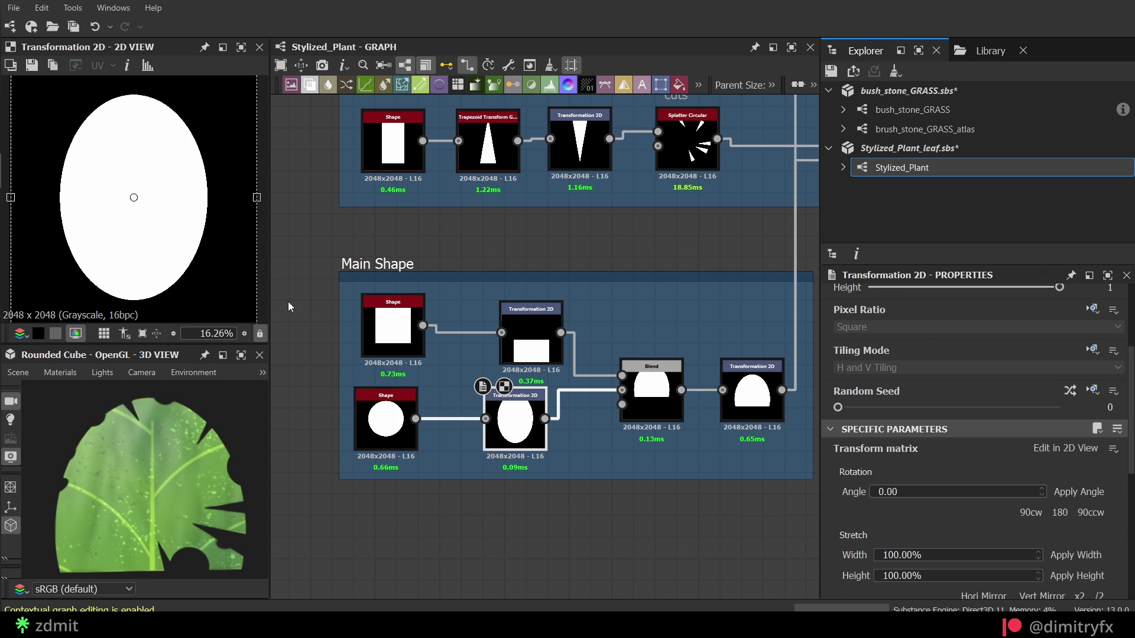
scroll(212, 257, down, 4)
drag(135, 278, 132, 292)
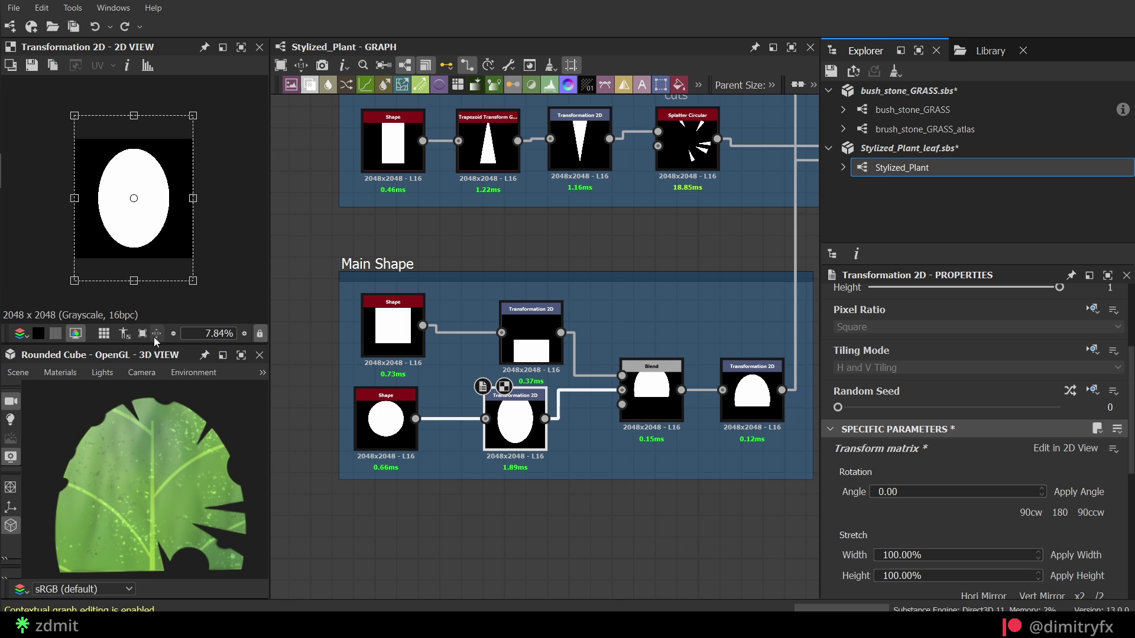
- Try moving the square with its Transformation 2D node while previewing the Subtract Blend in the Main Shape frame
double_click(538, 344)
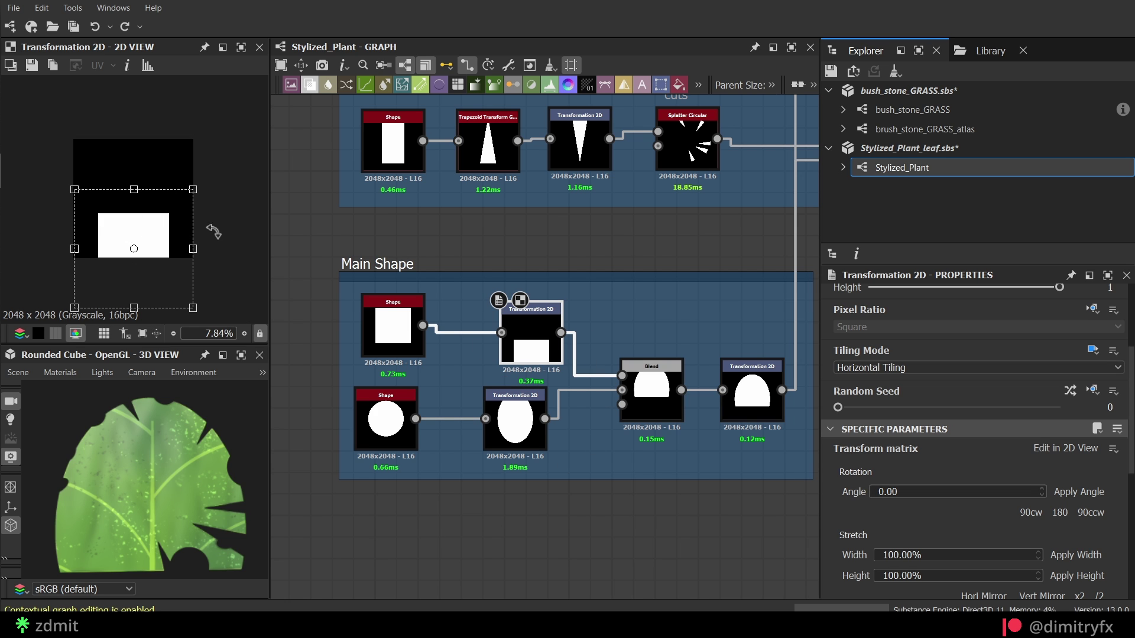
double_click(651, 402)
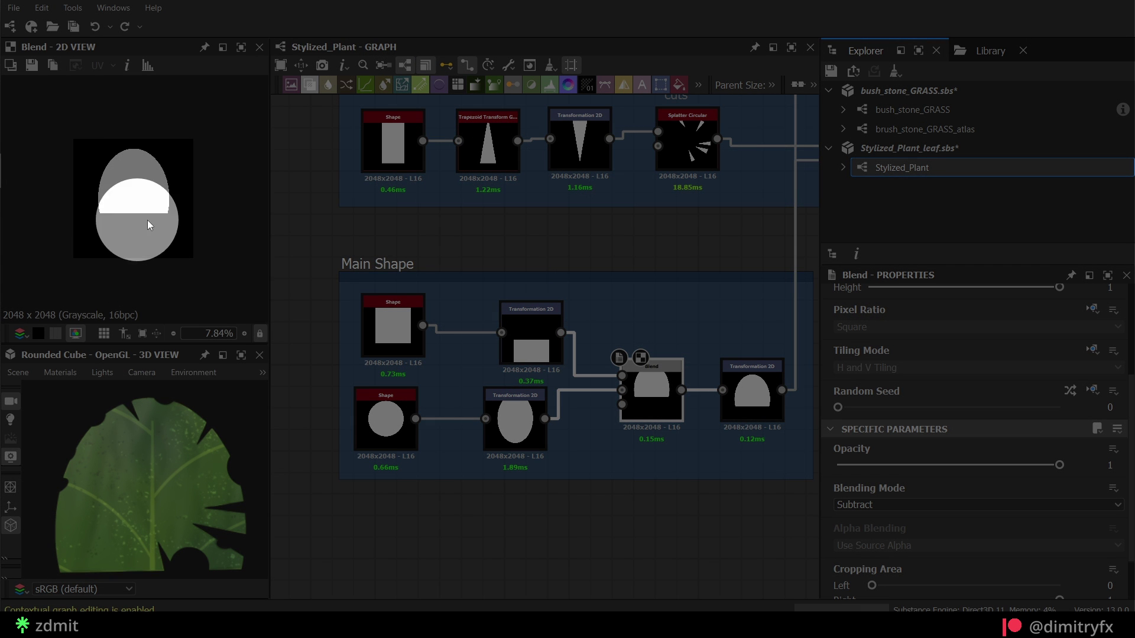
drag(147, 220, 154, 256)
click(533, 346)
click(470, 523)
- Examine the Subtract Blend and the final Transformation 2D node of the Main Shape frame
middle_drag(680, 495, 620, 444)
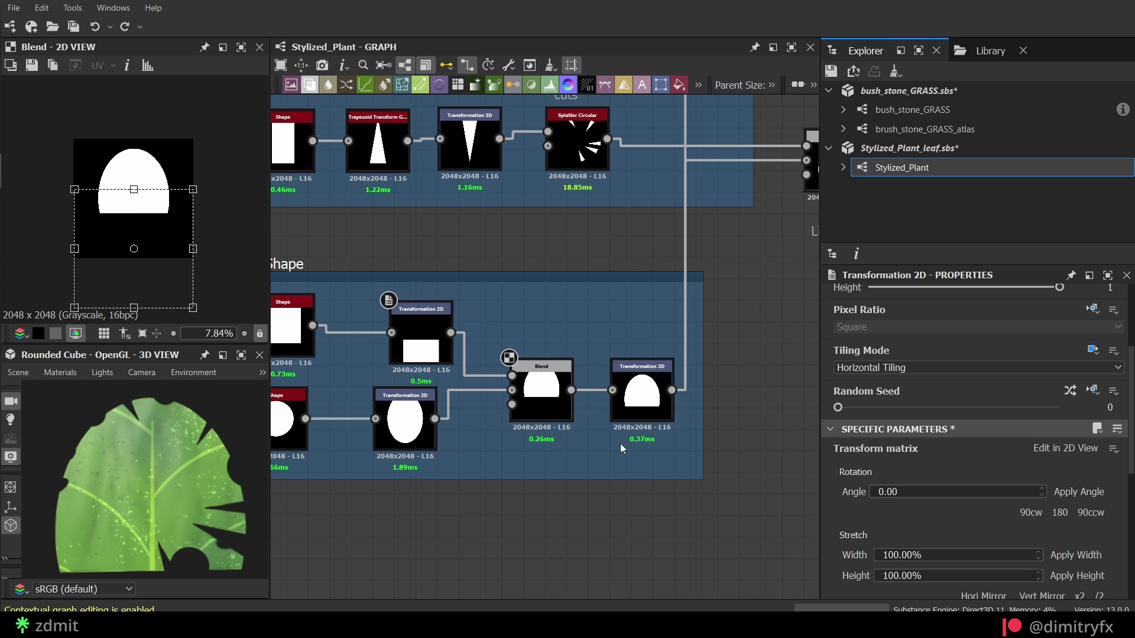
click(649, 387)
click(544, 399)
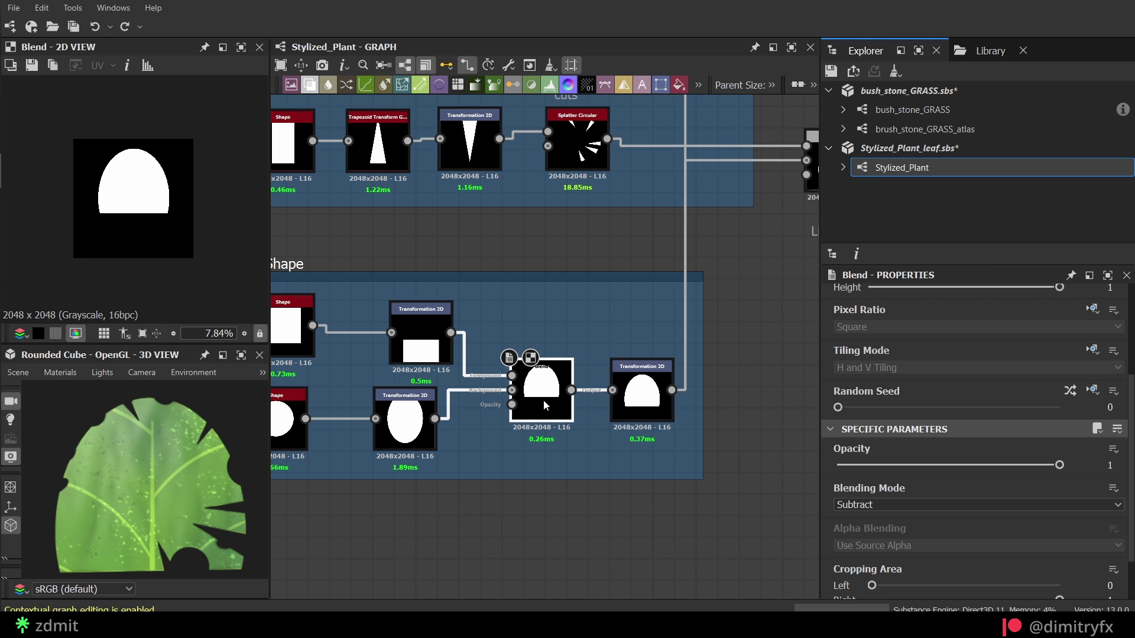
click(634, 408)
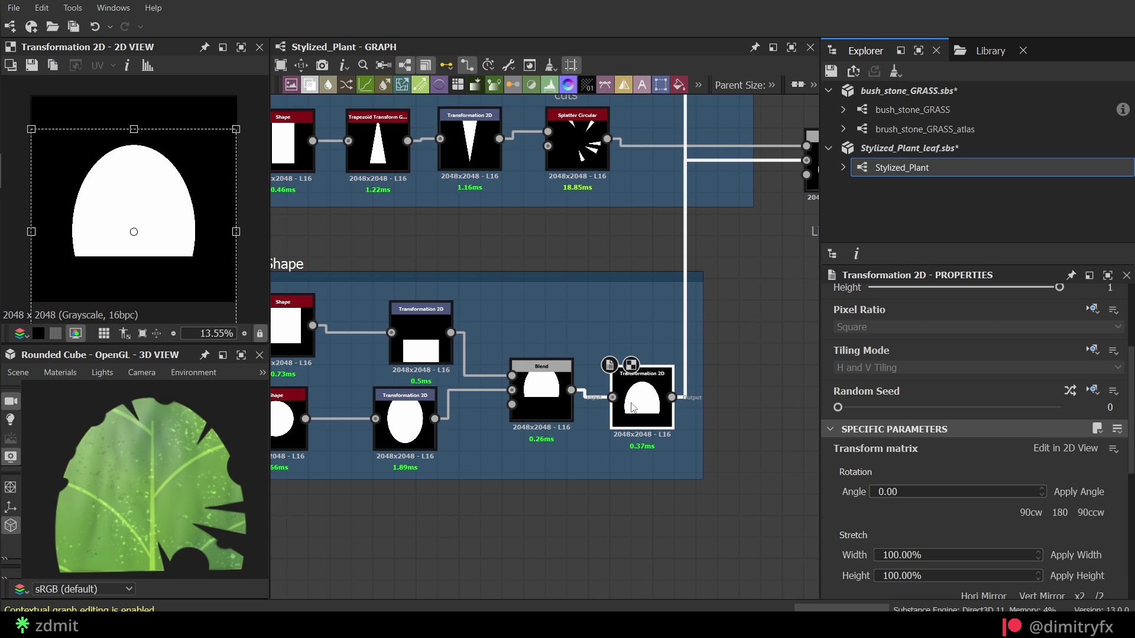
click(630, 300)
- Preview the rectangular Shape node in the Line Cut frame
scroll(361, 249, down, 5)
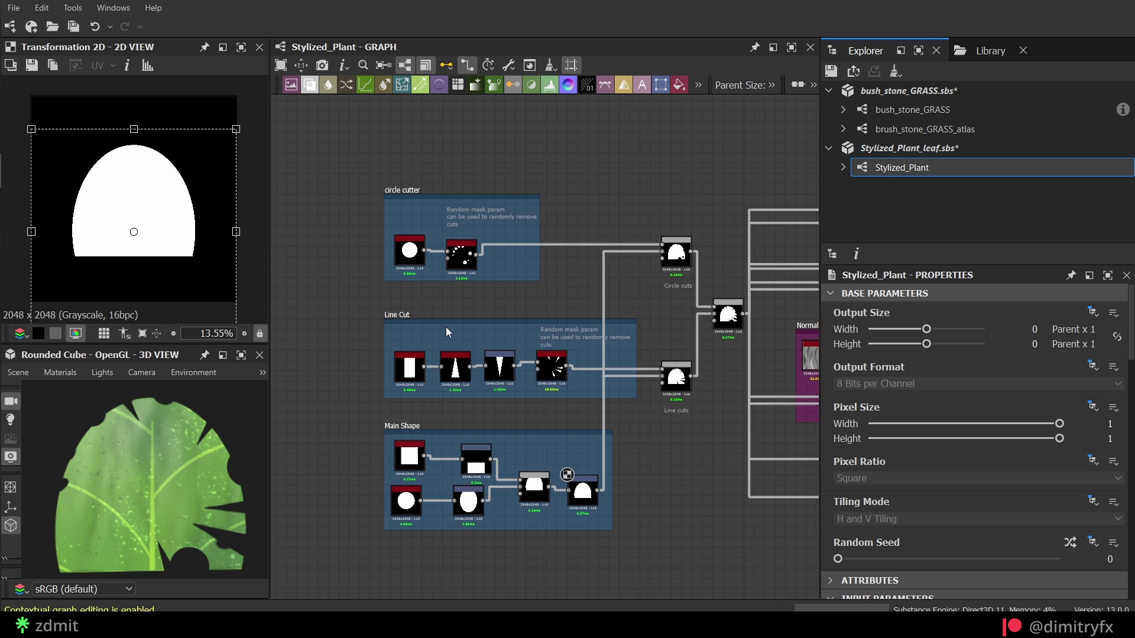
scroll(396, 219, up, 5)
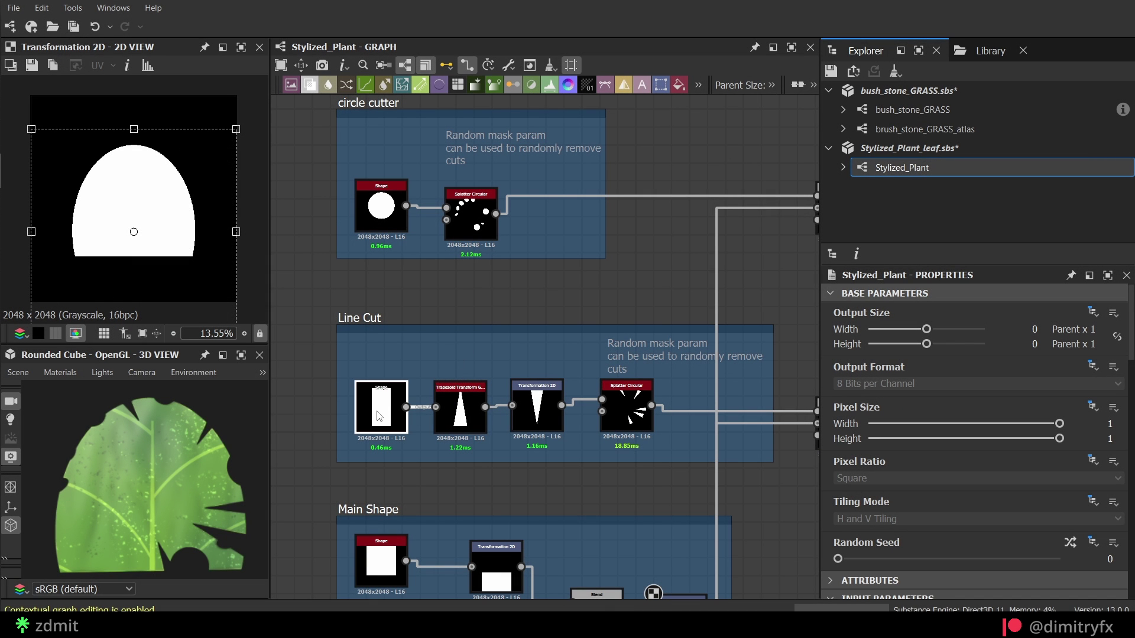
double_click(379, 415)
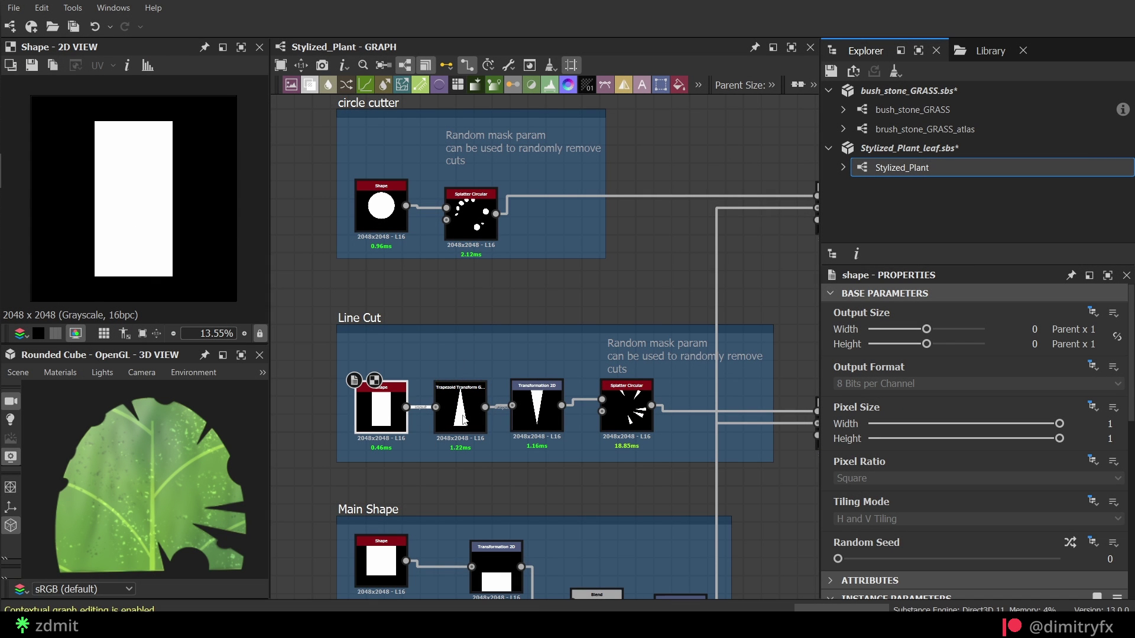
- Try a lower Top Stretch on the Trapezoid Transform node in the Line Cut frame
double_click(461, 408)
scroll(995, 416, down, 10)
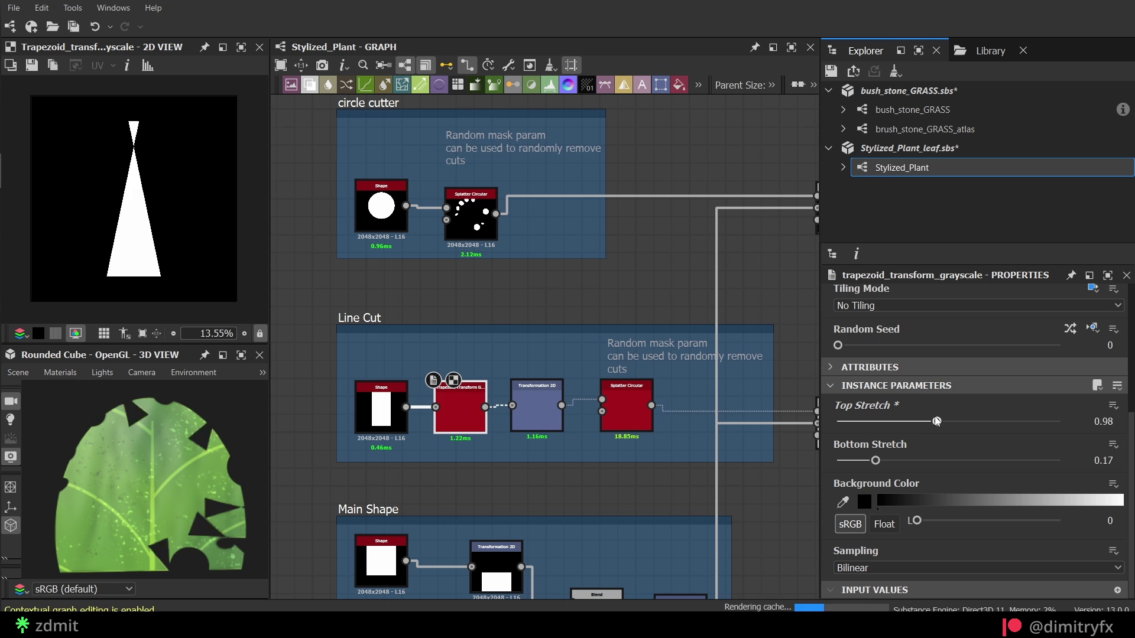
mouse_move(949, 422)
mouse_down()
mouse_move(914, 413)
mouse_move(944, 422)
mouse_up()
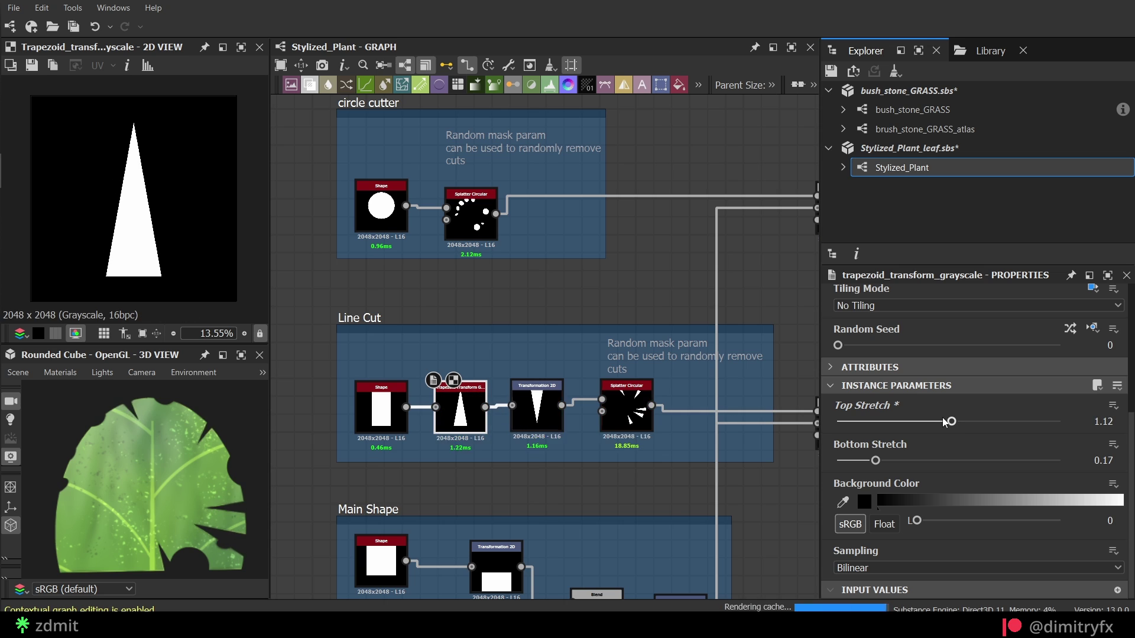
- Preview the Transformation 2D and Splatter Circular nodes in the Line Cut frame
double_click(538, 412)
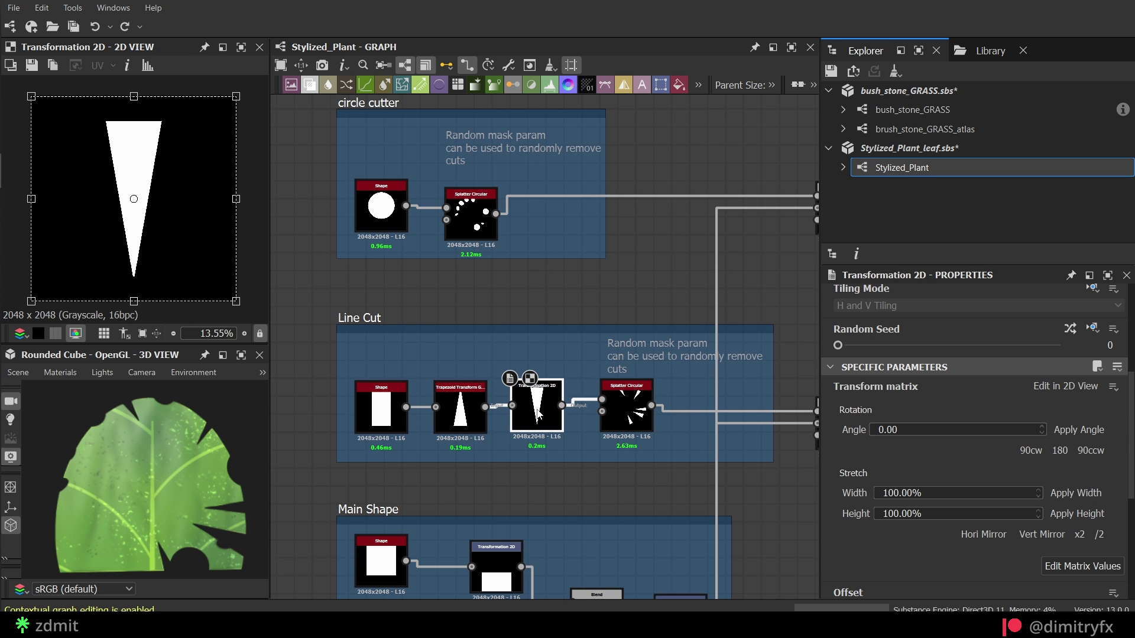
double_click(622, 419)
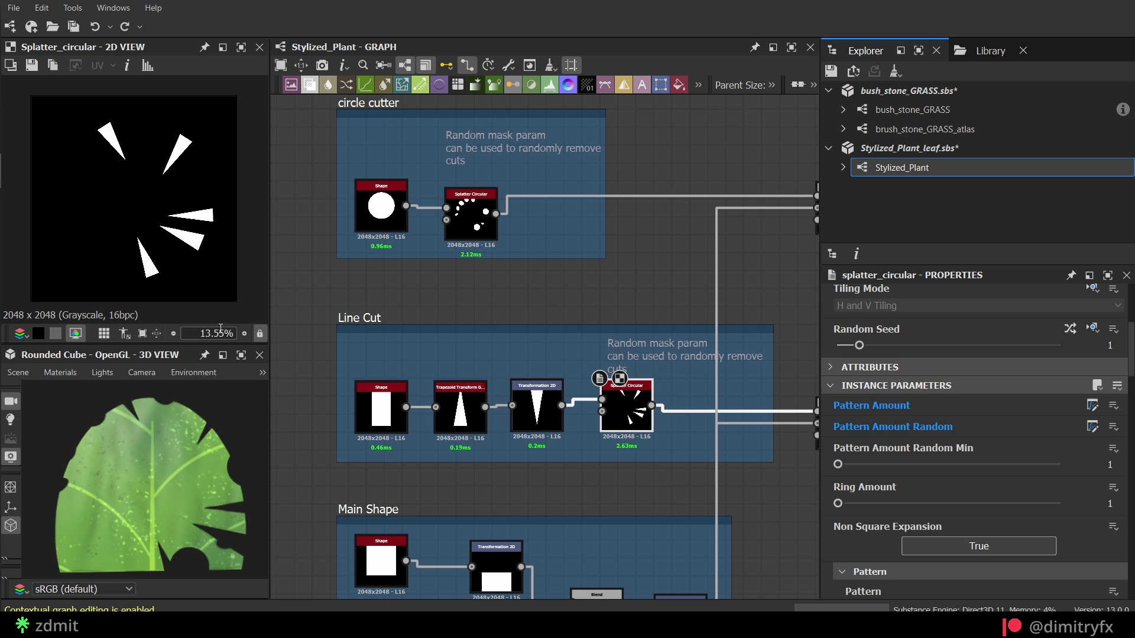
scroll(931, 481, up, 5)
- Examine the Splatter Circular's pattern and rotation parameters, keeping Image Input as the Pattern
scroll(934, 480, down, 10)
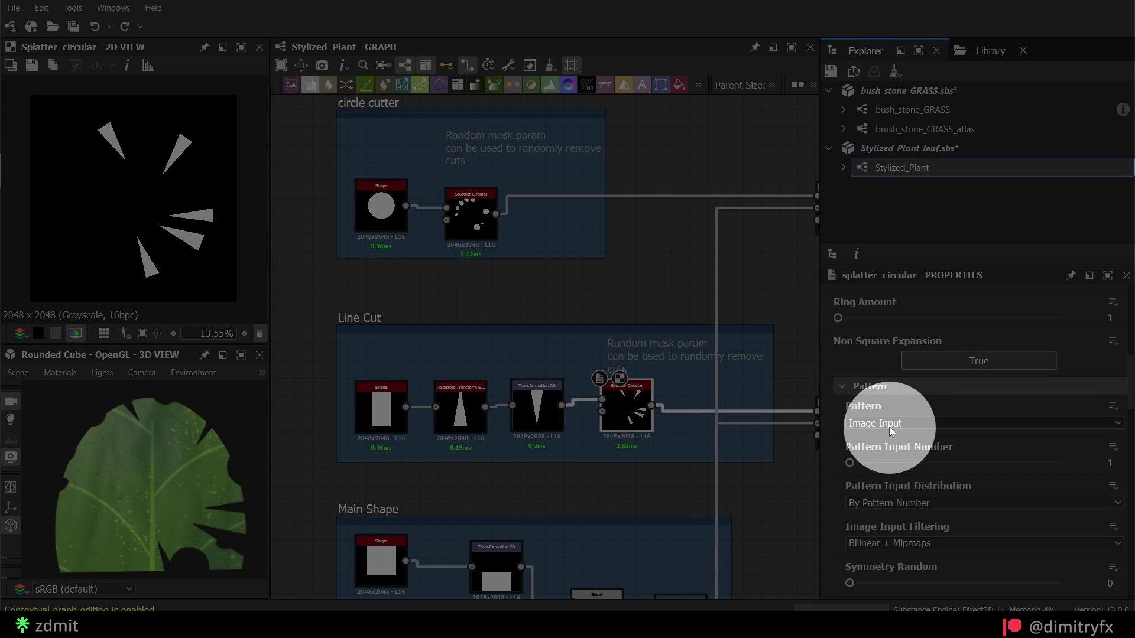
click(889, 425)
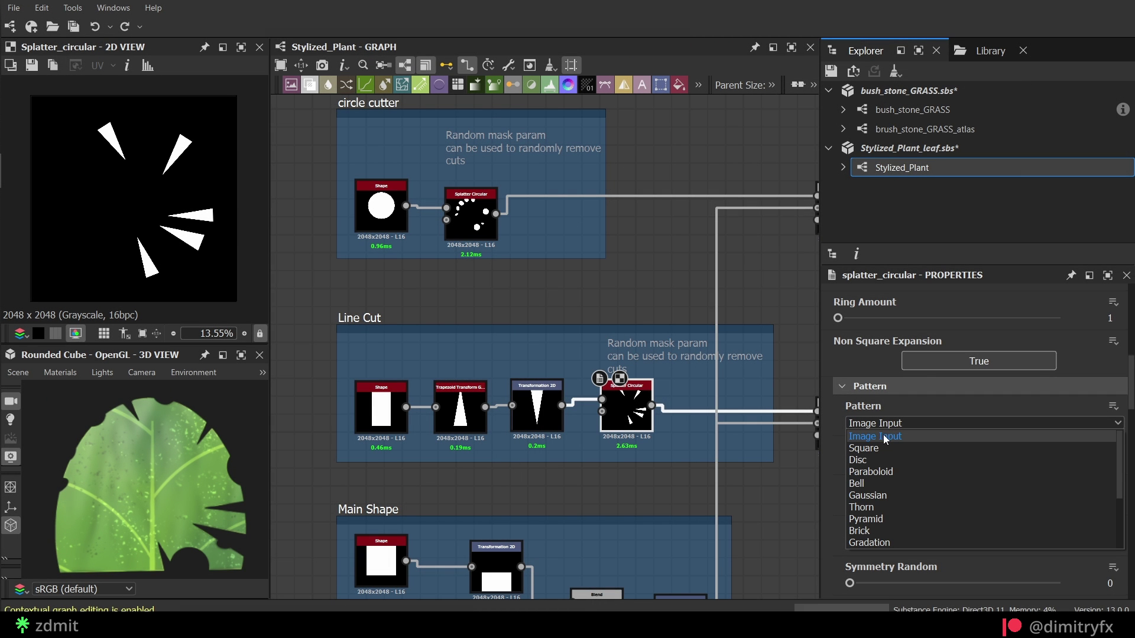
click(885, 437)
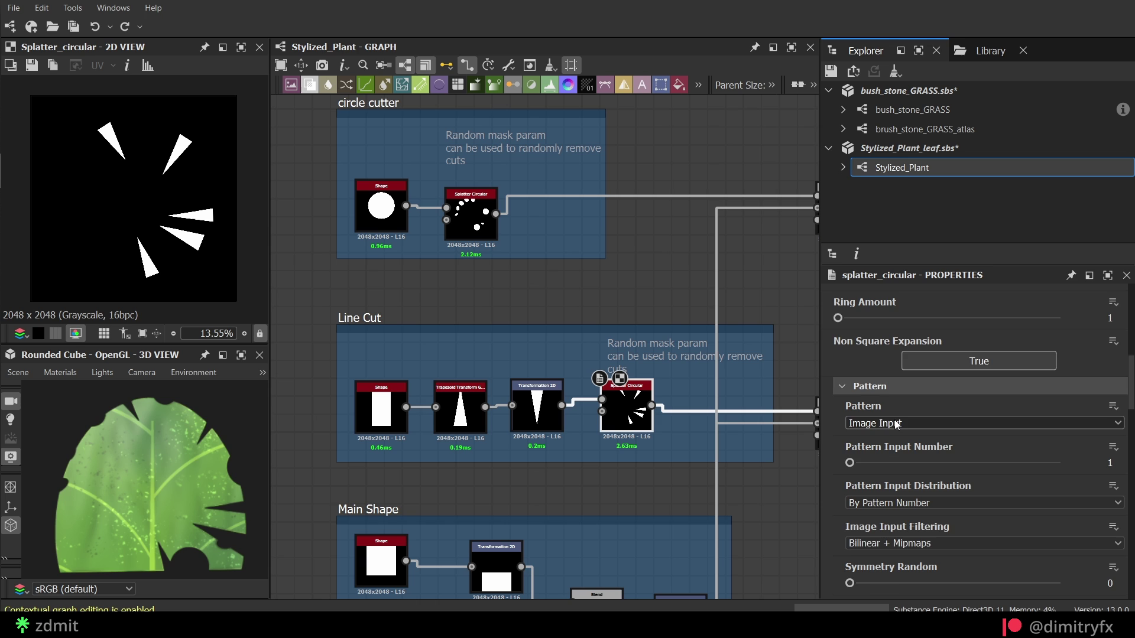
scroll(988, 461, down, 10)
scroll(988, 462, down, 6)
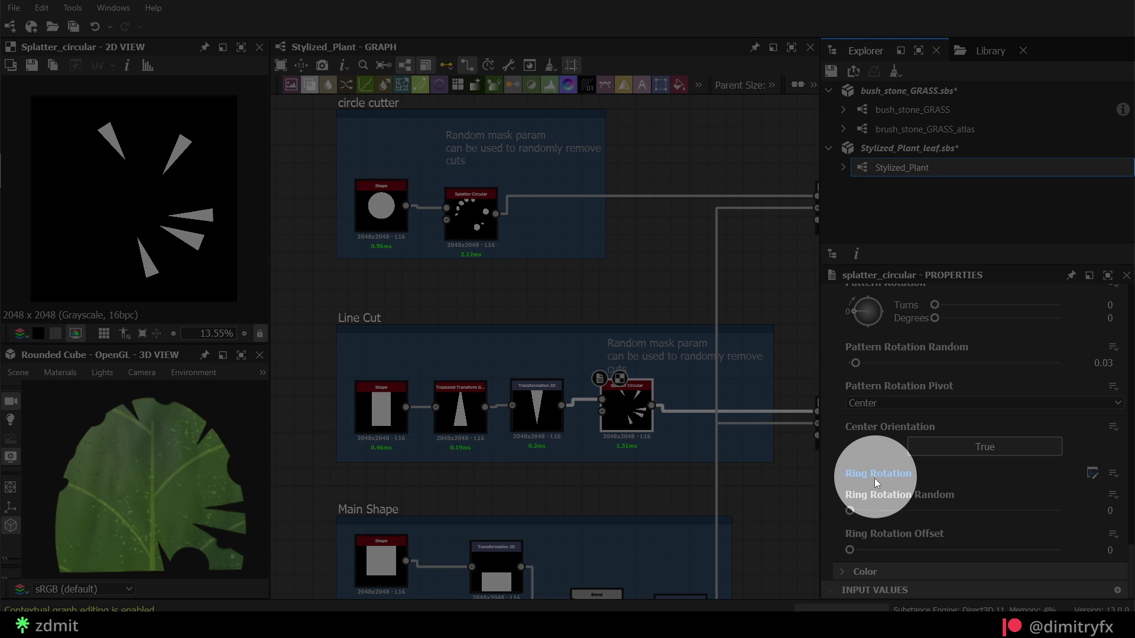
- Set the Line Cutter's Ring Rotation to 90 degrees in the graph's input parameter preview
click(756, 503)
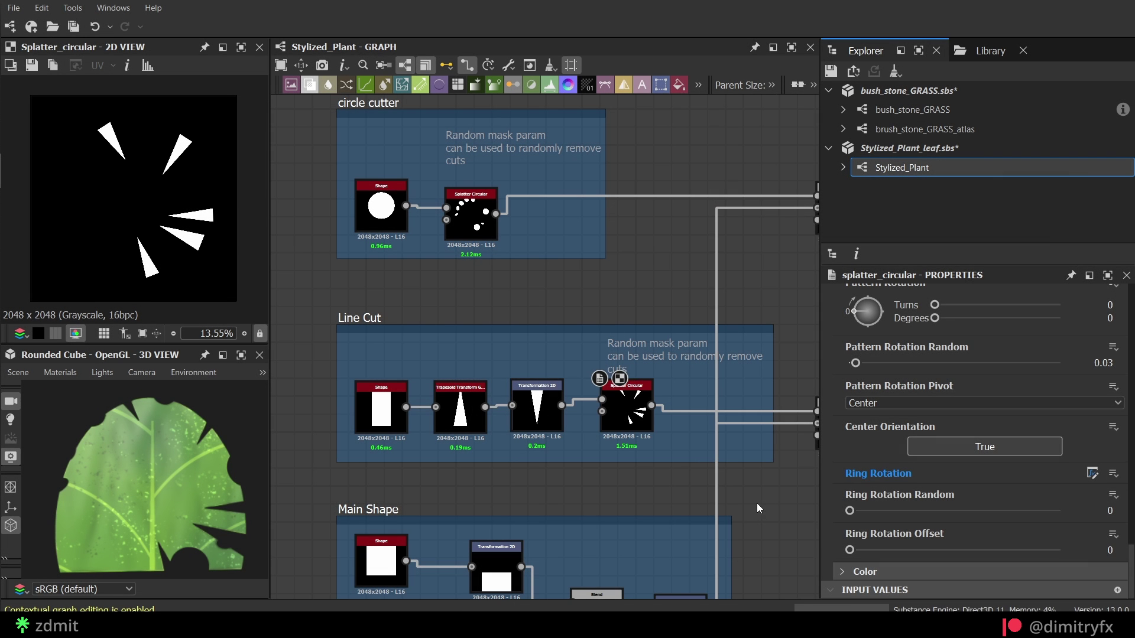
scroll(936, 390, up, 10)
click(941, 510)
click(941, 533)
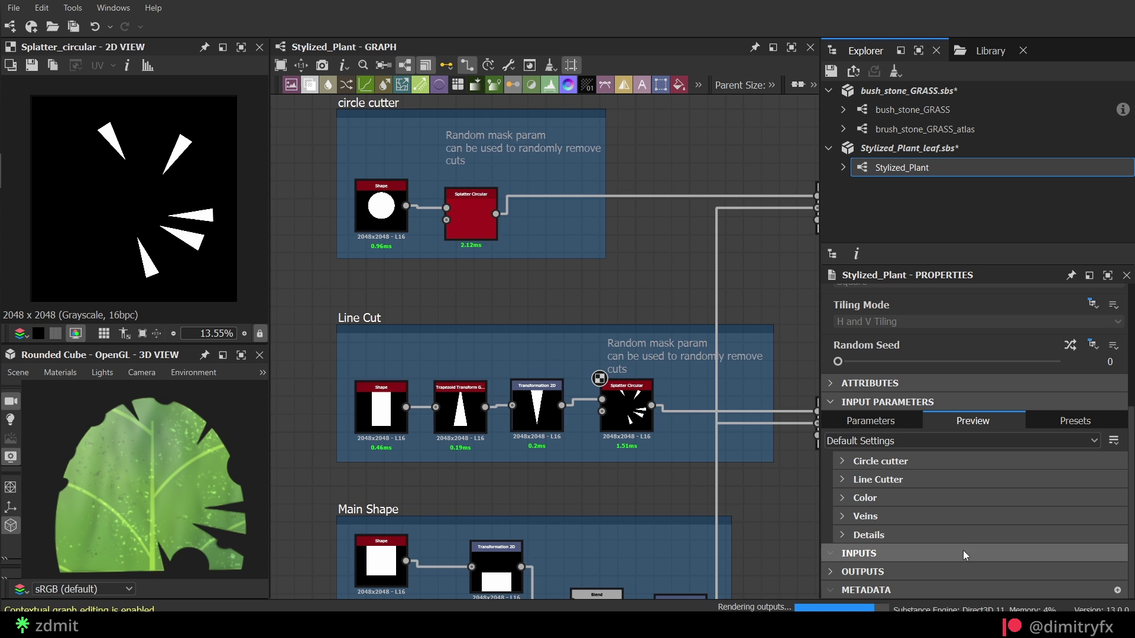
click(918, 480)
scroll(887, 449, down, 4)
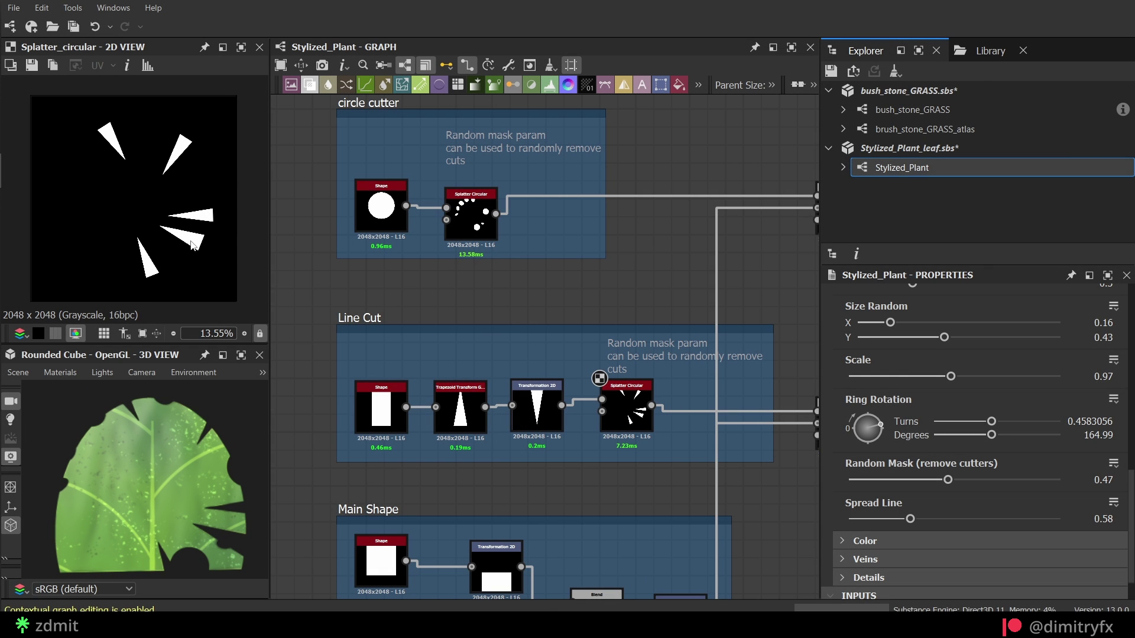
drag(995, 438, 953, 423)
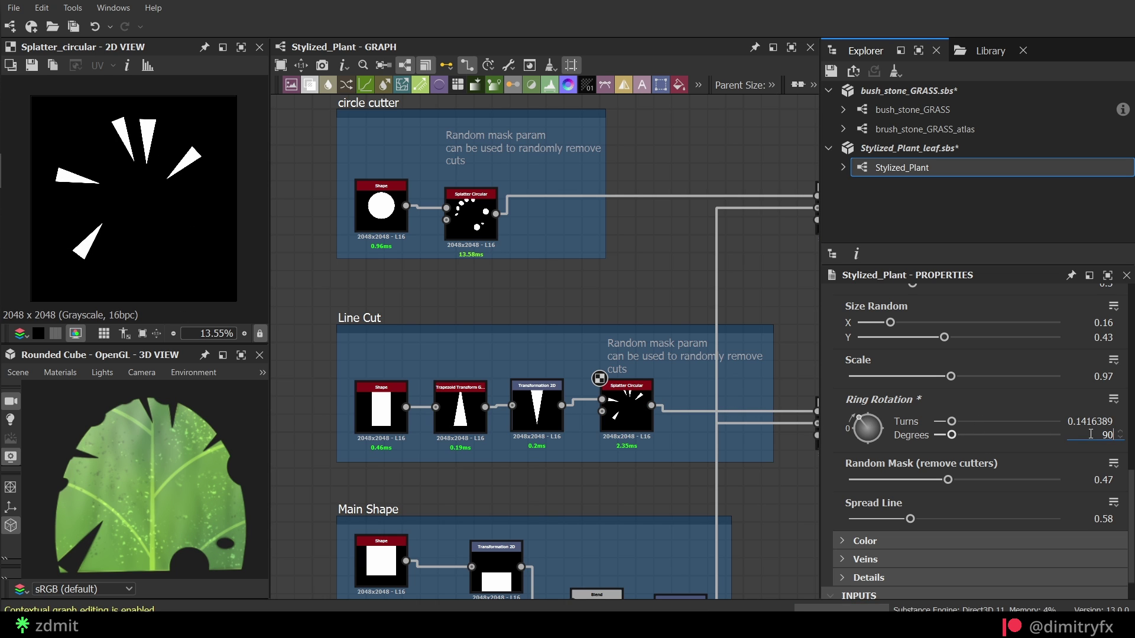
key(Return)
- Try a Line Cutter Scale of 1.48, along with different Random Mask and Spread Line values
drag(916, 369, 1005, 357)
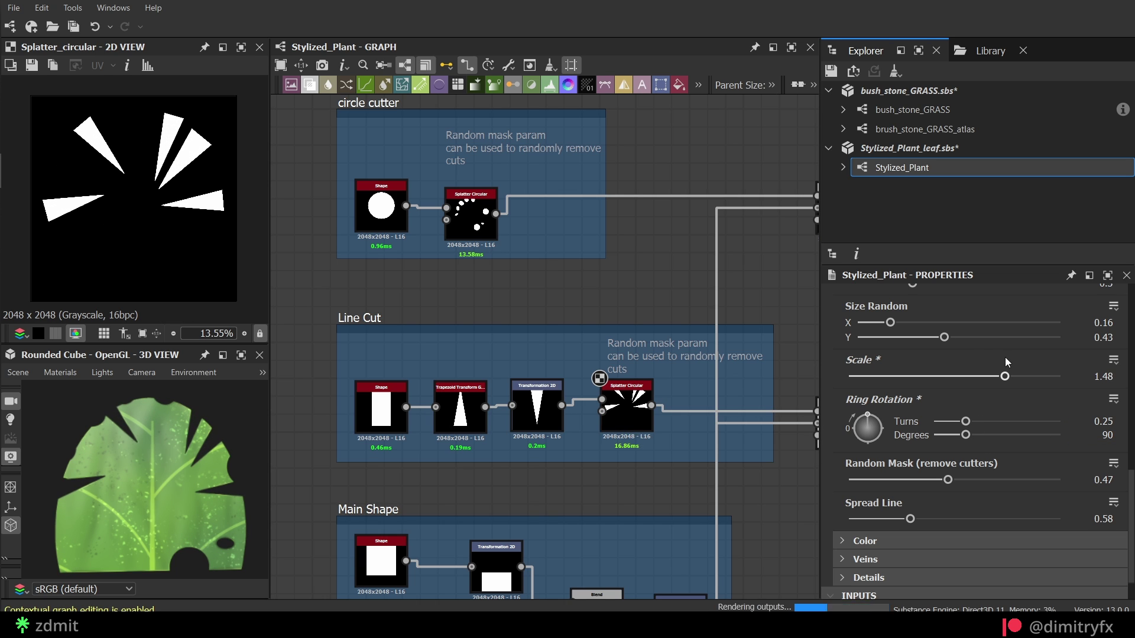
key(ctrl+z)
drag(949, 480, 897, 477)
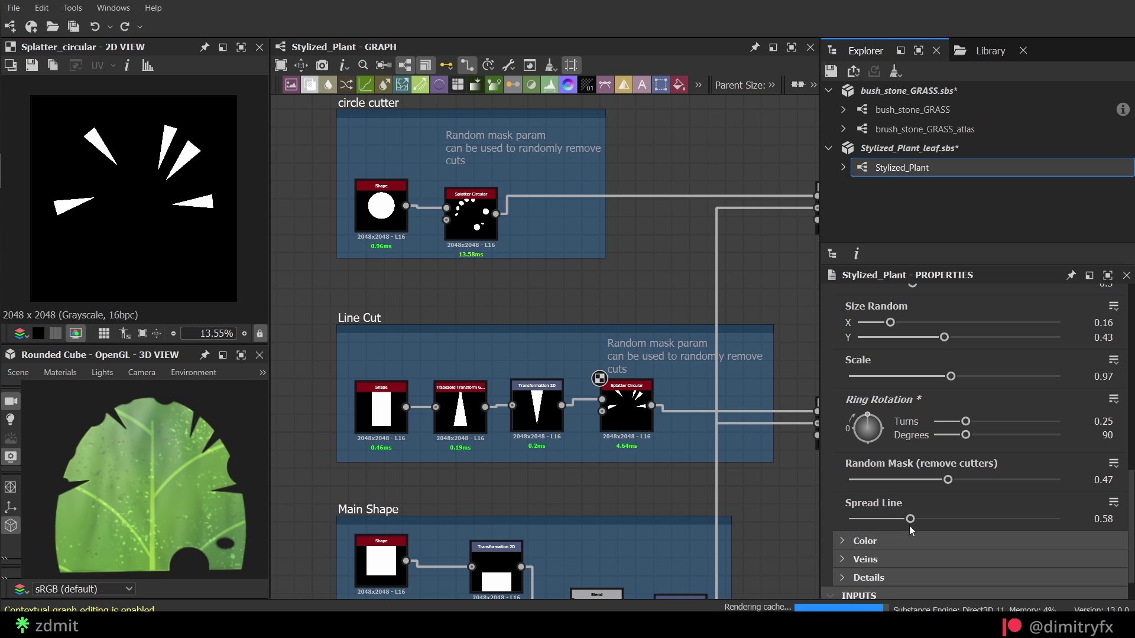
drag(910, 519, 908, 495)
- Open the list of existing graph inputs that can drive Radius Random on the Line Cut frame's Splatter Circular
click(620, 409)
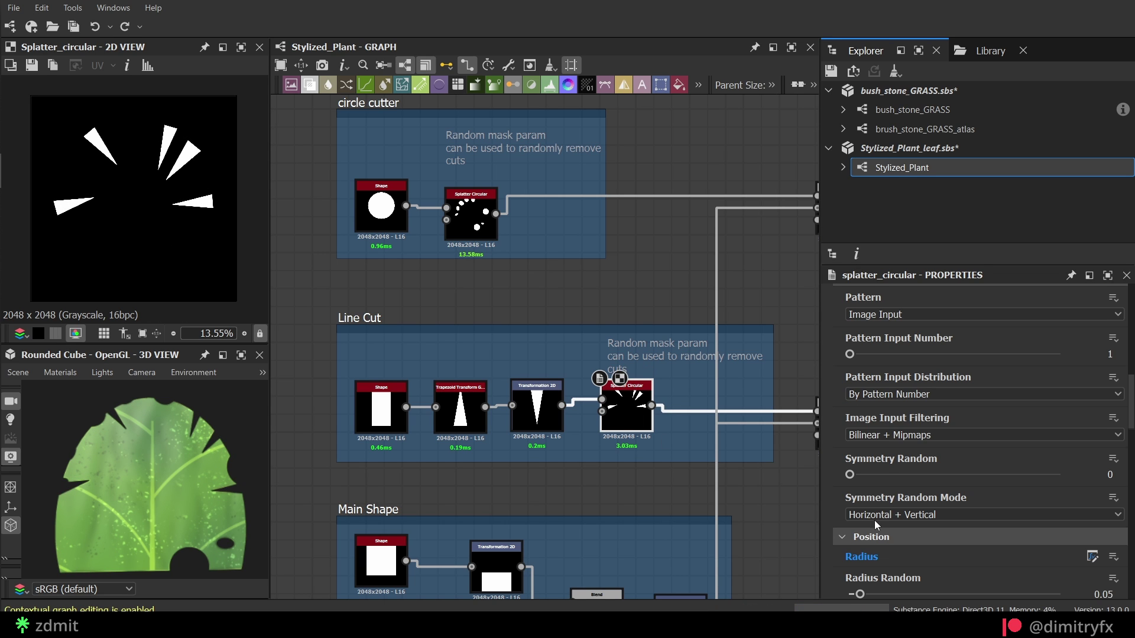
scroll(877, 524, down, 3)
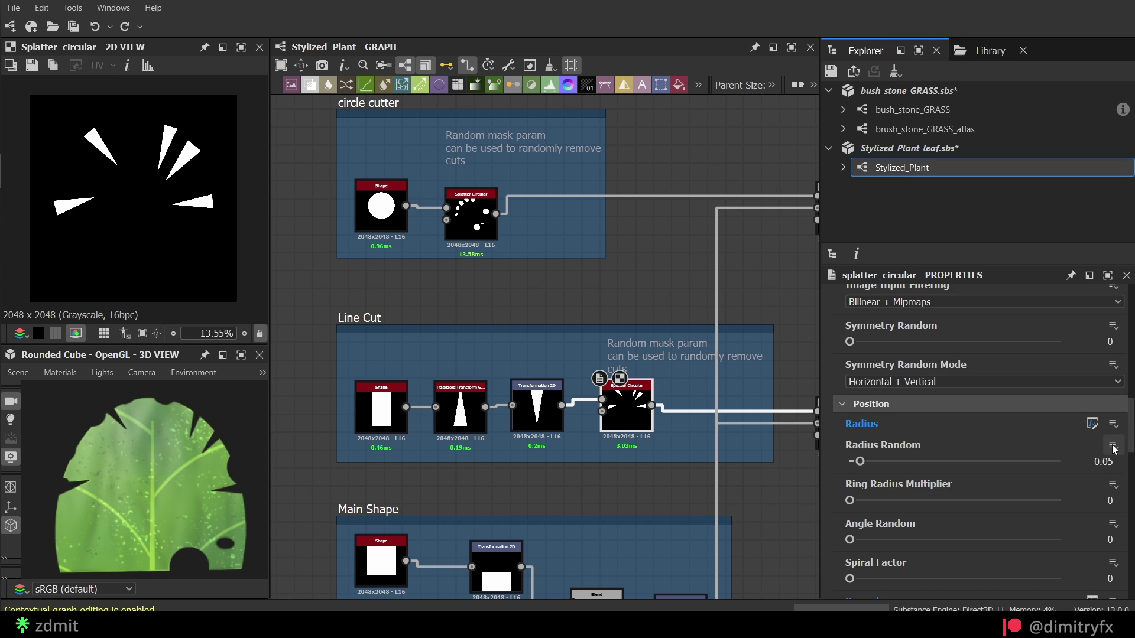
click(1113, 447)
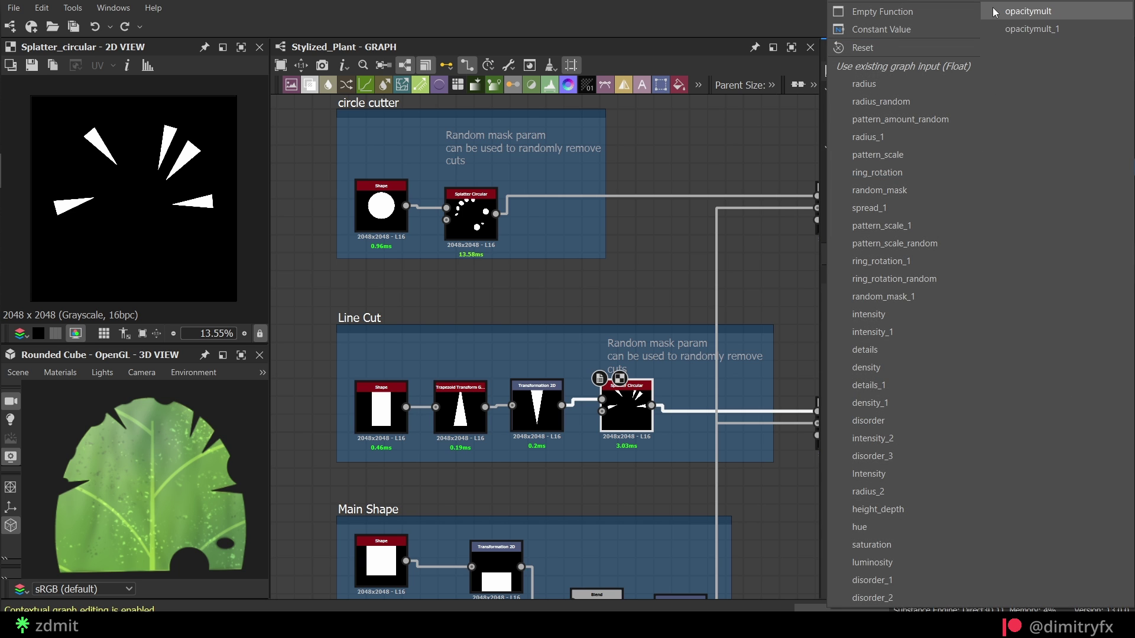
key(ctrl)
key(ctrl)
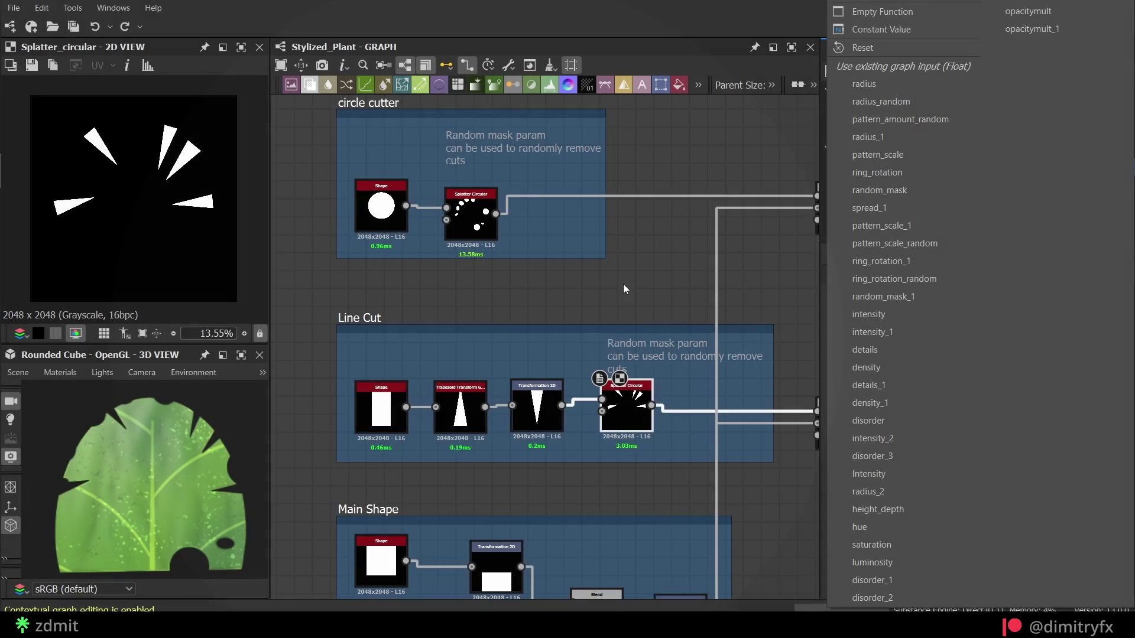
- Examine the pattern and position parameters of the circle cutter frame's Splatter Circular, keeping Image Input as the Pattern
click(615, 294)
middle_drag(570, 319, 598, 349)
scroll(437, 251, up, 2)
double_click(408, 241)
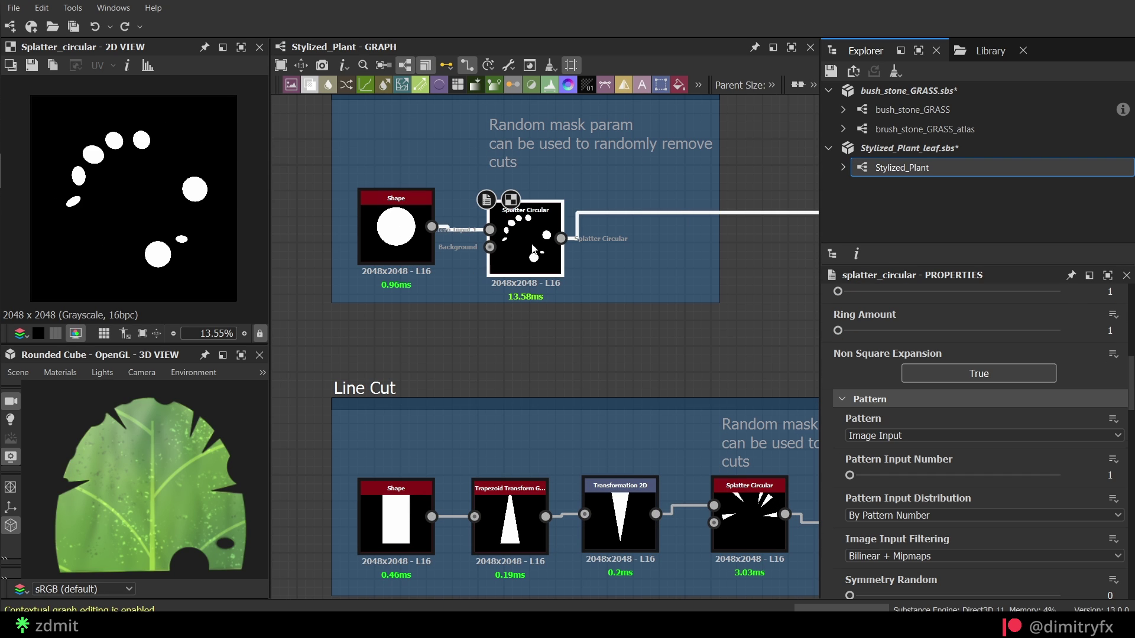
click(876, 438)
click(910, 451)
scroll(919, 470, down, 9)
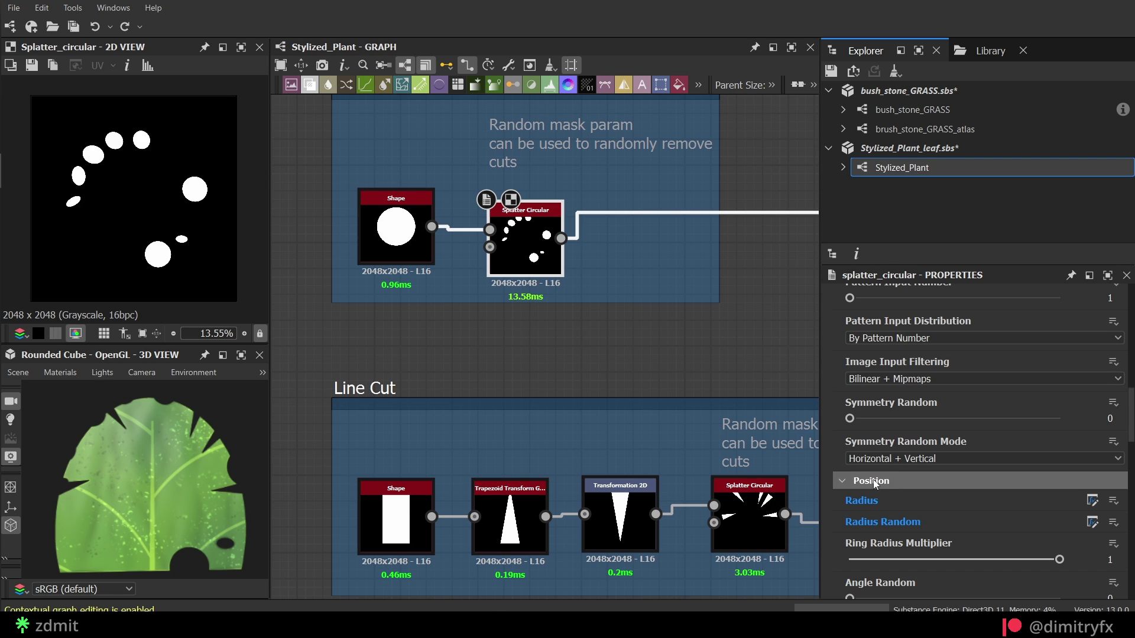
scroll(920, 470, down, 6)
- Try different Size Y and Pattern Rotation values on the circle cutter's Splatter Circular, and examine its Random Mask parameter
drag(977, 340, 959, 341)
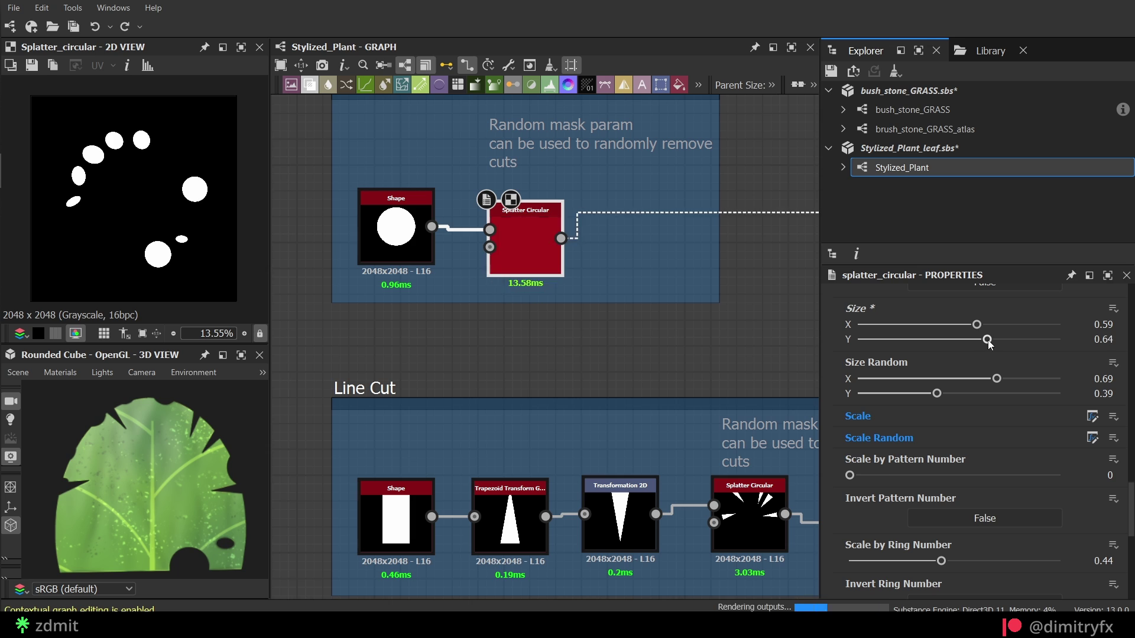
scroll(956, 397, down, 5)
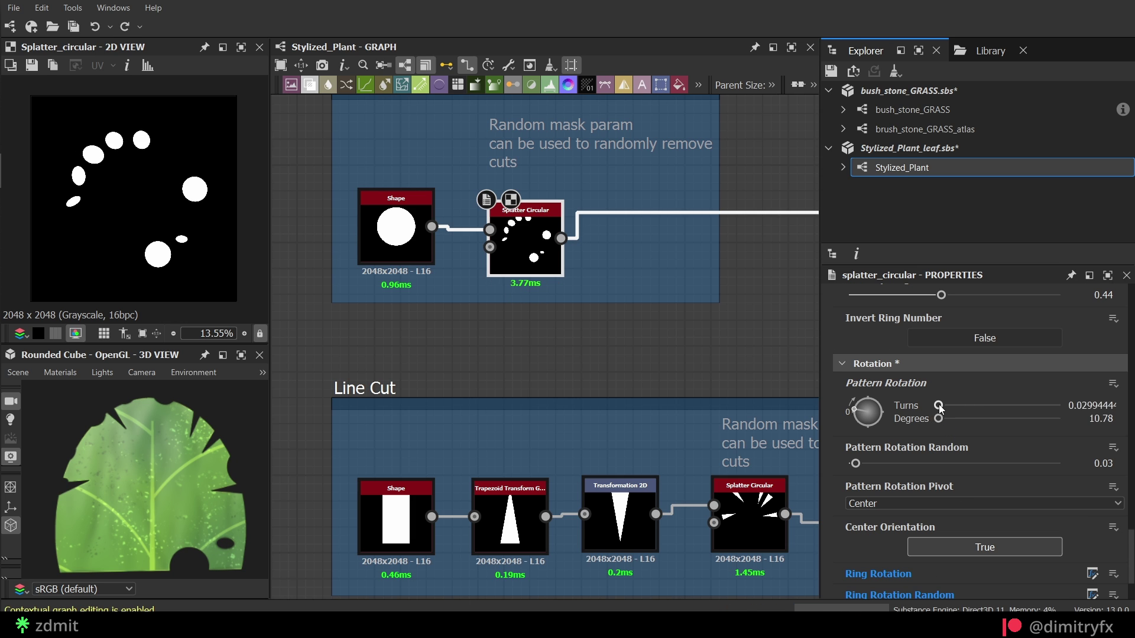
scroll(984, 481, down, 10)
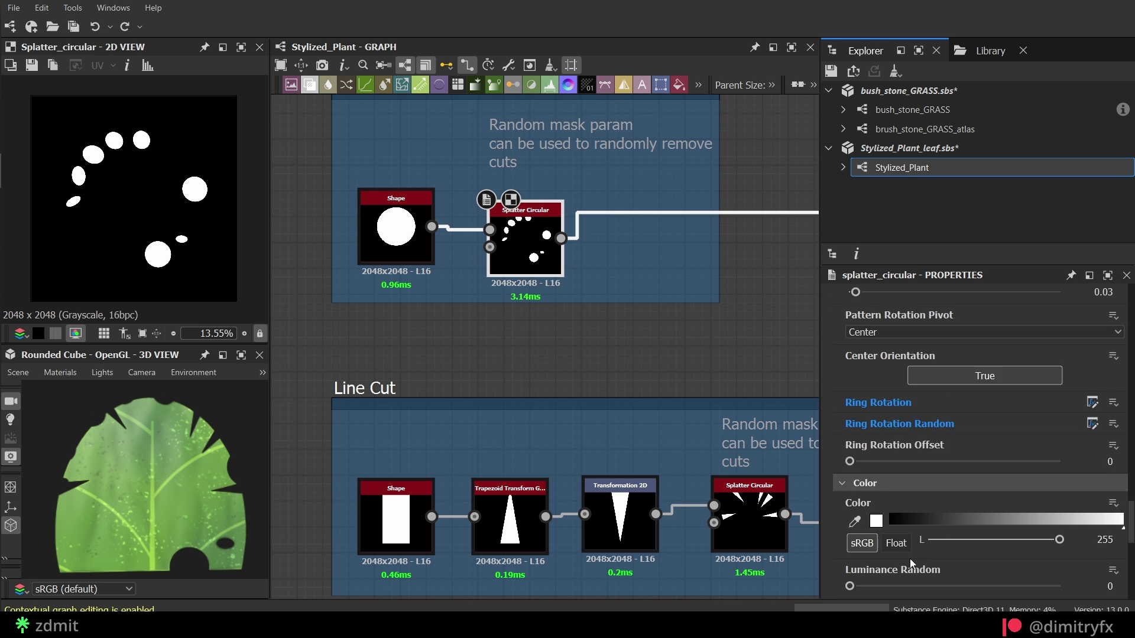
scroll(937, 536, down, 2)
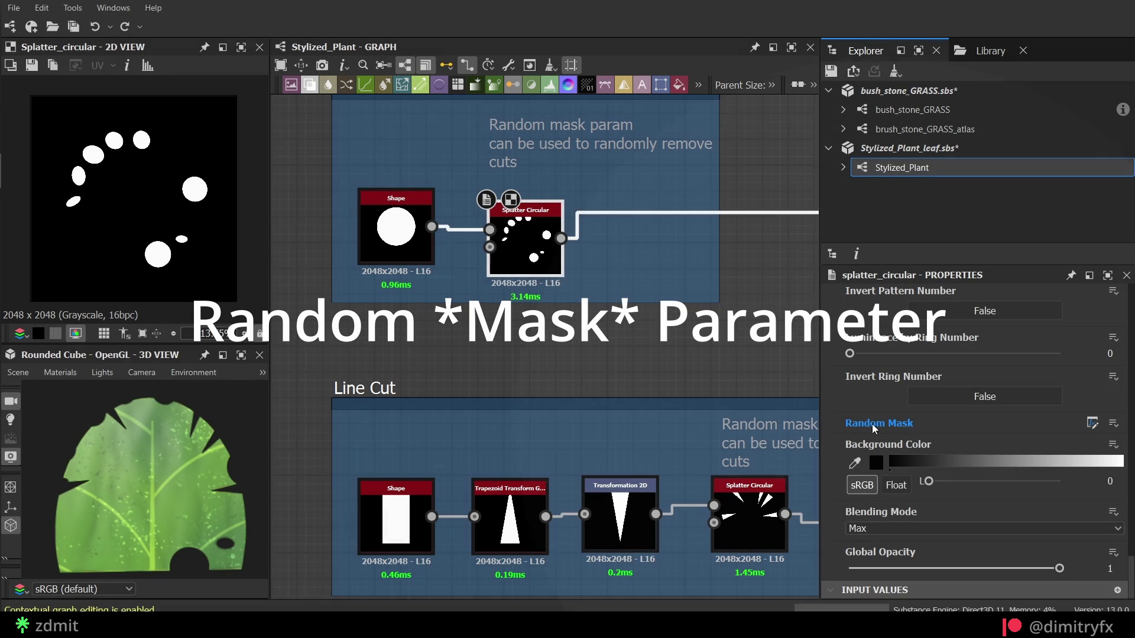
- Lower the Line Cutter's Random Mask (remove cutters) value in the graph's input parameter preview
click(738, 358)
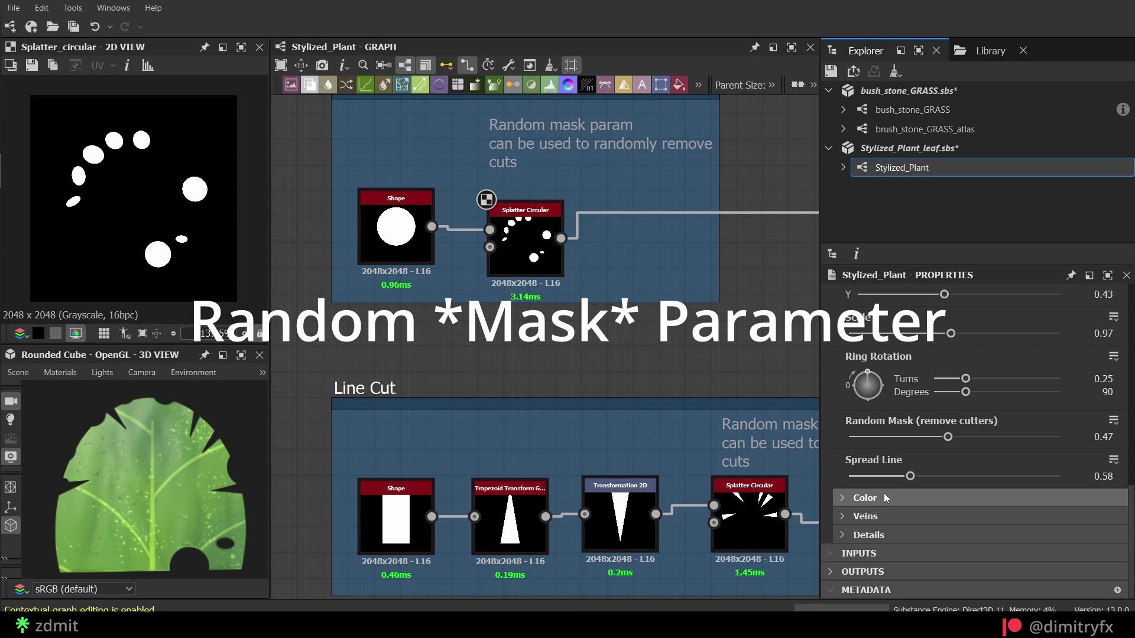
mouse_move(948, 439)
mouse_down()
mouse_move(971, 441)
mouse_move(929, 441)
mouse_up()
scroll(921, 349, up, 4)
- Adjust the Circle cutter's Random Mask (remove cutter) value in the input parameter preview, trying several amounts
click(849, 378)
click(847, 463)
scroll(895, 520, down, 7)
drag(895, 520, 871, 515)
key(ctrl+z)
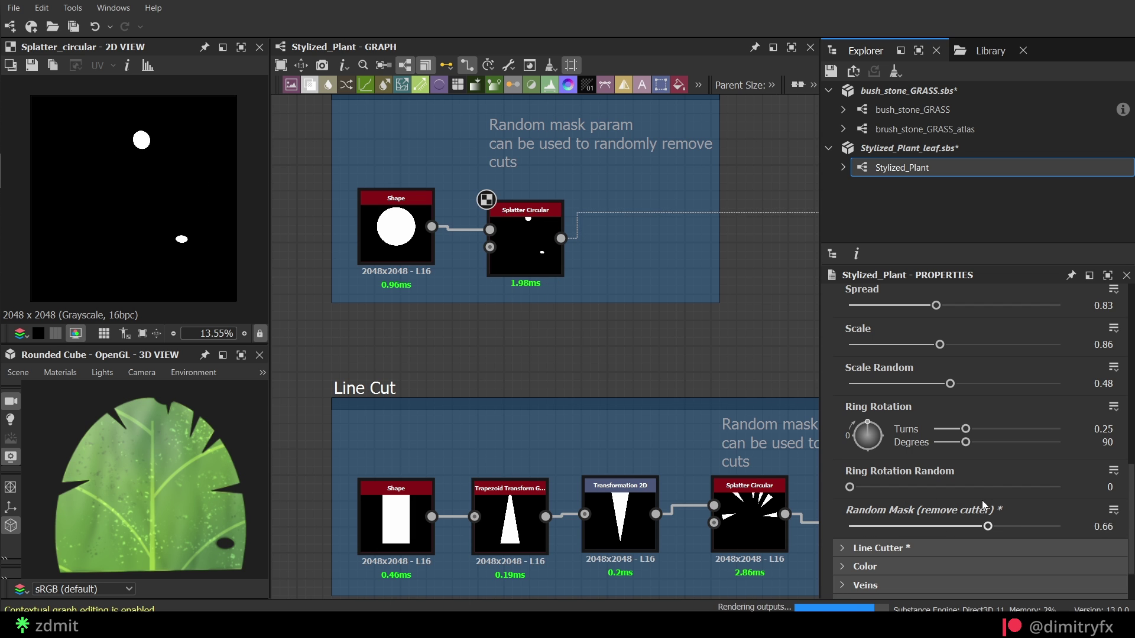
drag(915, 526, 975, 526)
- Examine the blending modes of the Line cuts and Circle cuts Blend nodes and of the Blend that combines them
middle_drag(557, 326, 515, 361)
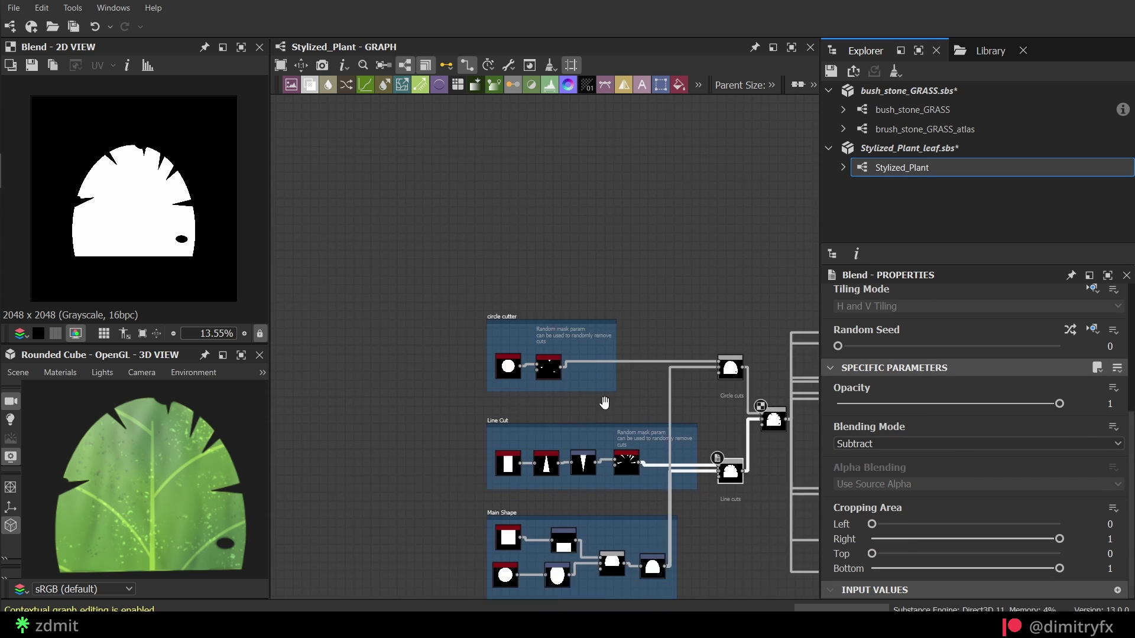
scroll(644, 455, up, 5)
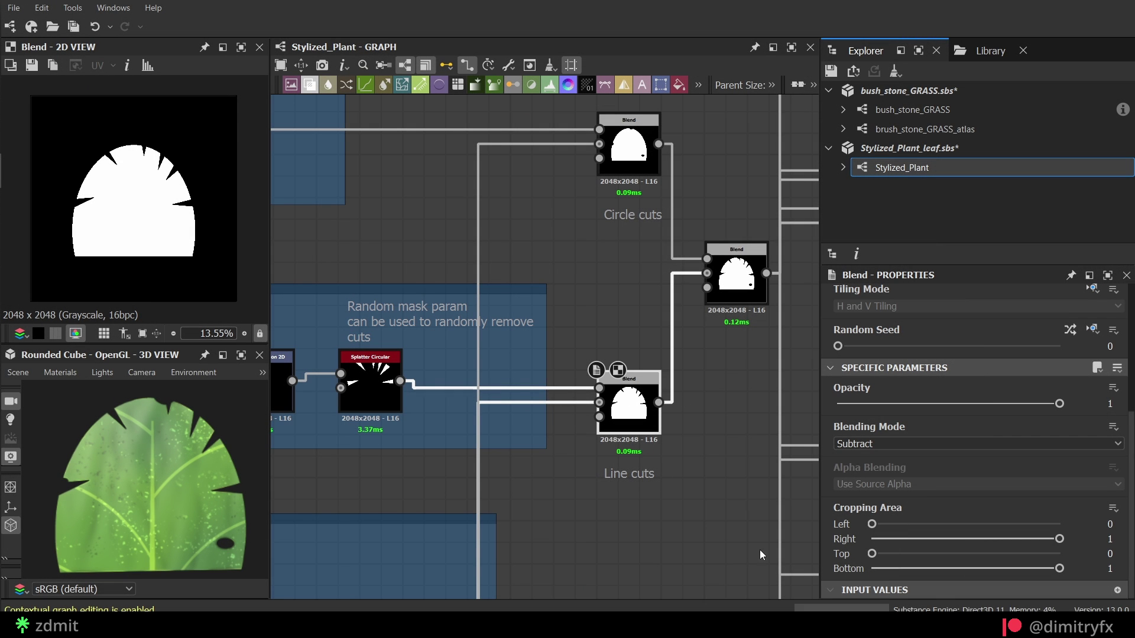
click(874, 445)
click(857, 445)
click(645, 153)
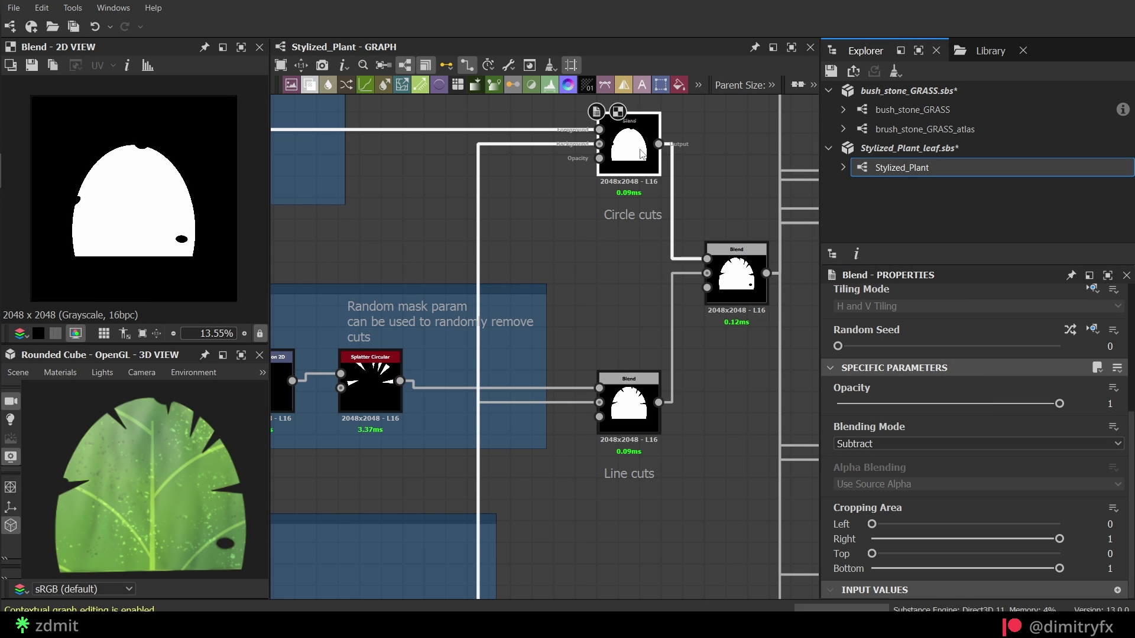
middle_drag(581, 264, 484, 313)
double_click(642, 335)
click(858, 444)
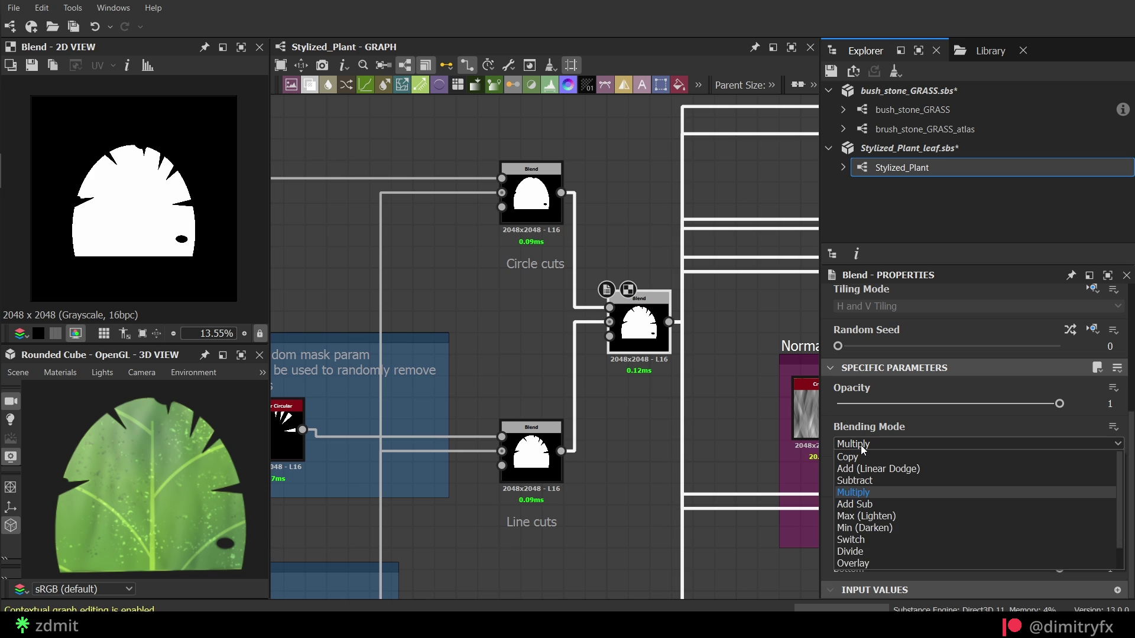
click(857, 447)
- Examine the Crystal 2 and Invert Grayscale nodes in the Normal map details frame
middle_drag(614, 481, 296, 449)
scroll(570, 461, down, 1)
middle_drag(570, 461, 470, 427)
scroll(470, 427, down, 1)
scroll(399, 375, up, 2)
double_click(399, 374)
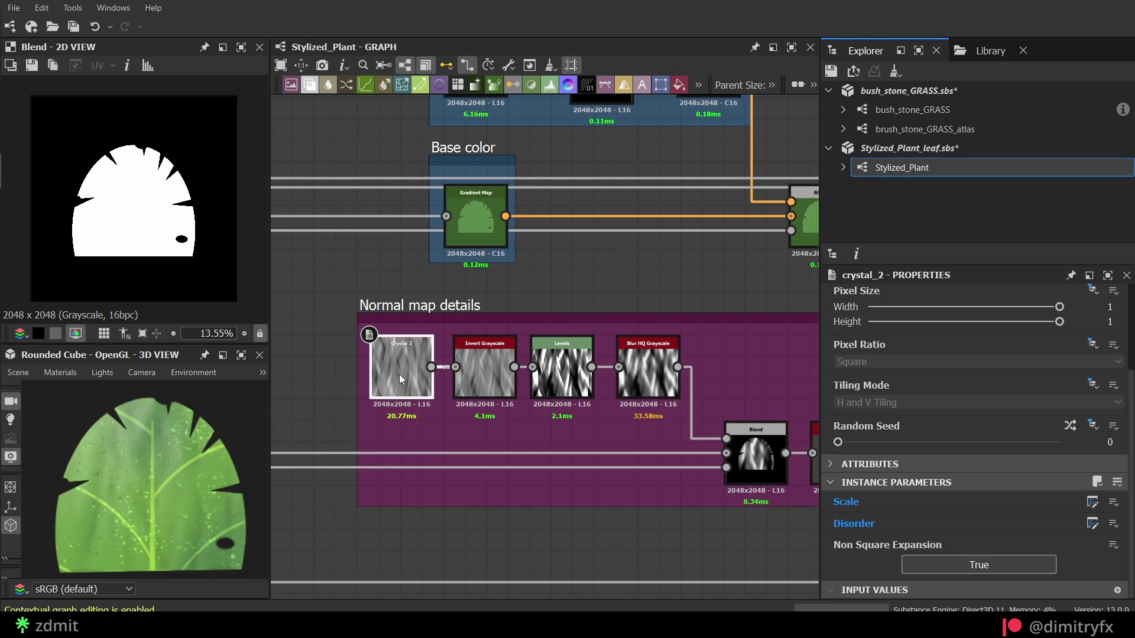
double_click(487, 372)
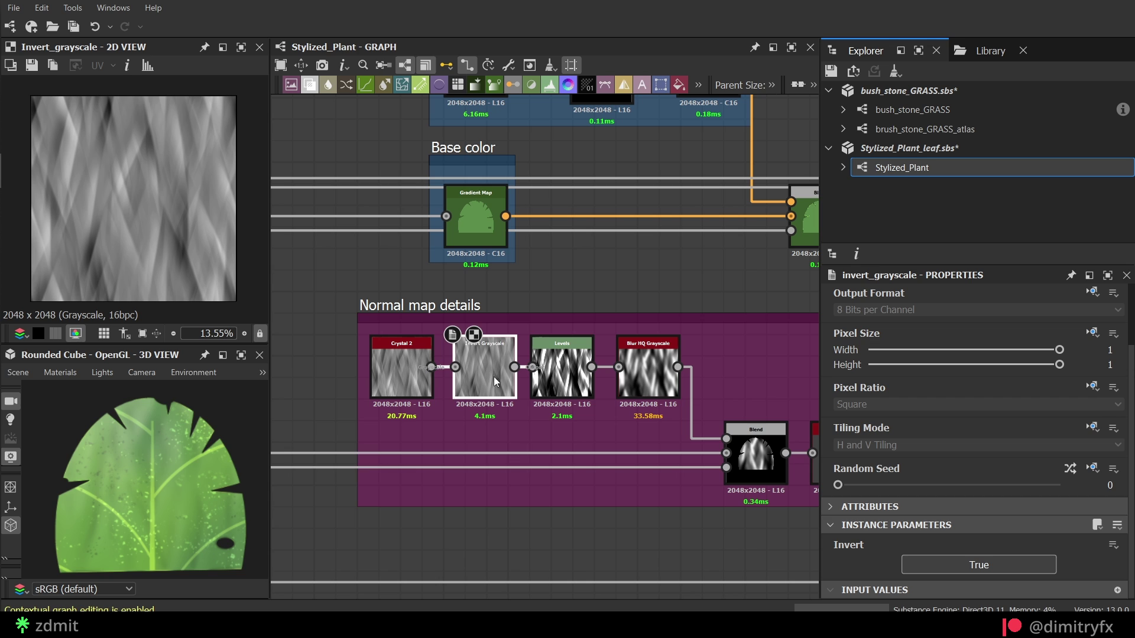
- Try a higher black input level on the Normal map details Levels node, and undo it
double_click(549, 382)
drag(920, 569, 960, 566)
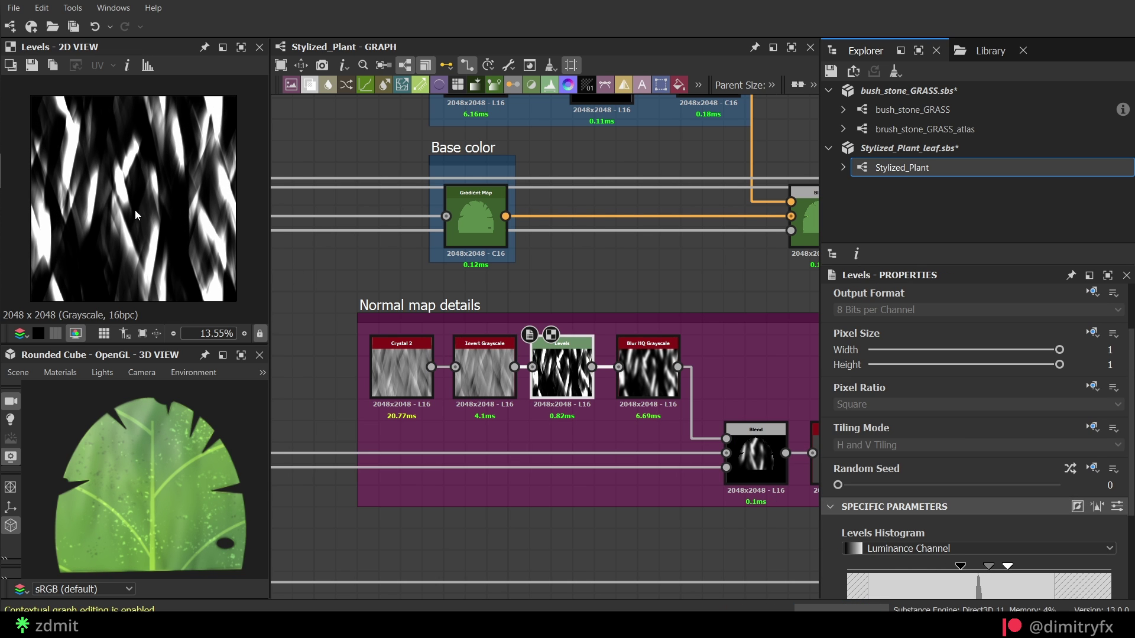
key(ctrl)
key(ctrl)
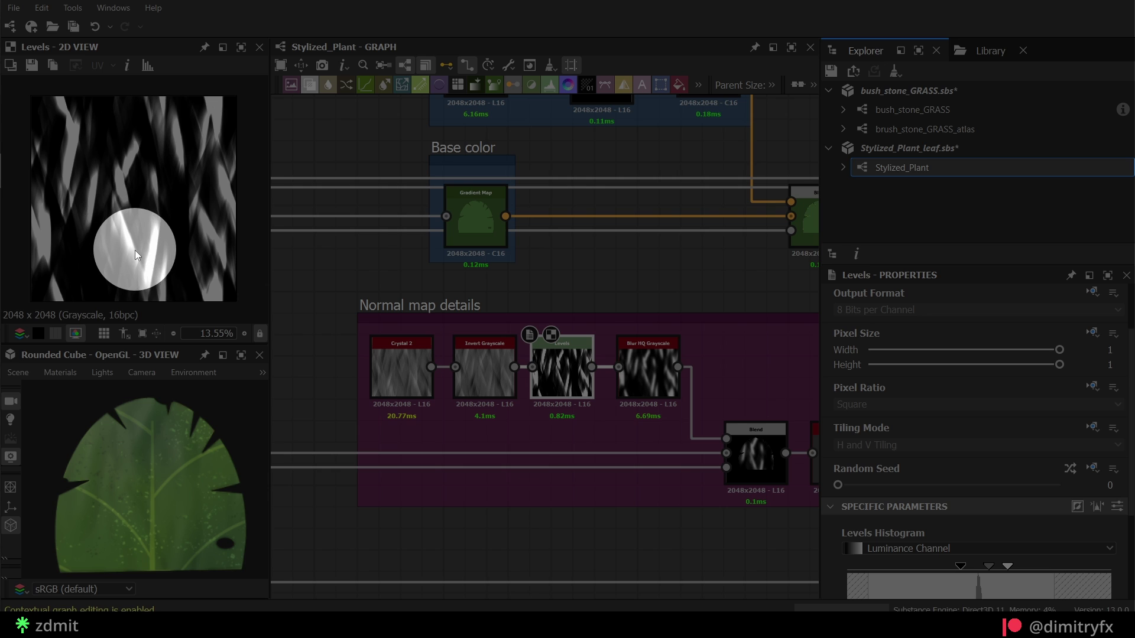
key(ctrl+z)
- Examine the Blur HQ Grayscale output and the Blend that masks it with the leaf shape
double_click(657, 382)
double_click(760, 465)
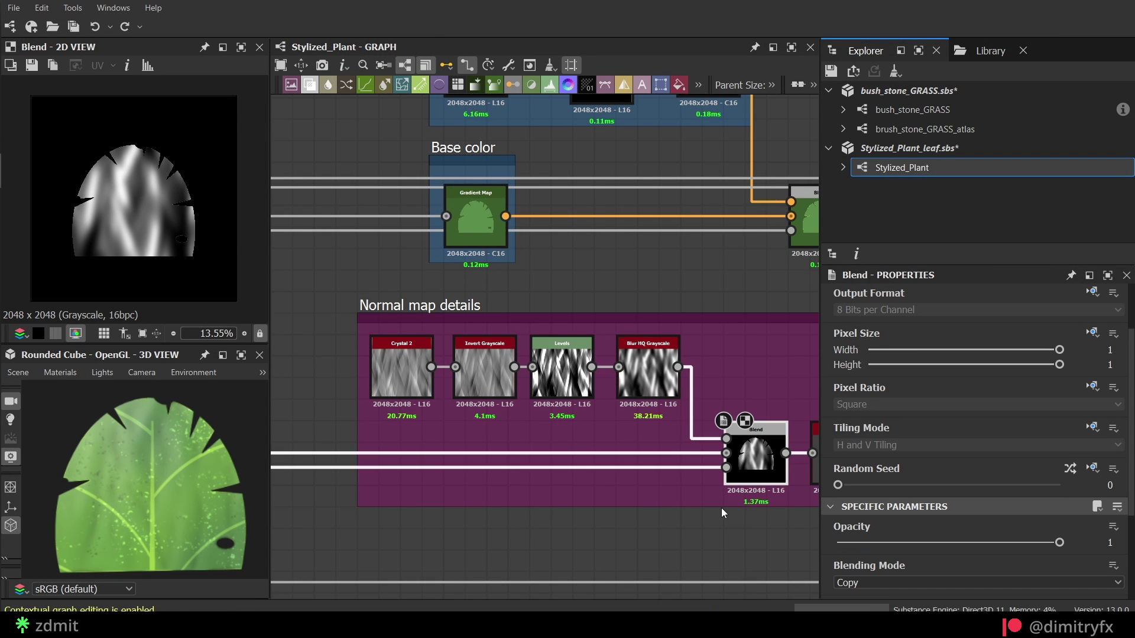
click(622, 461)
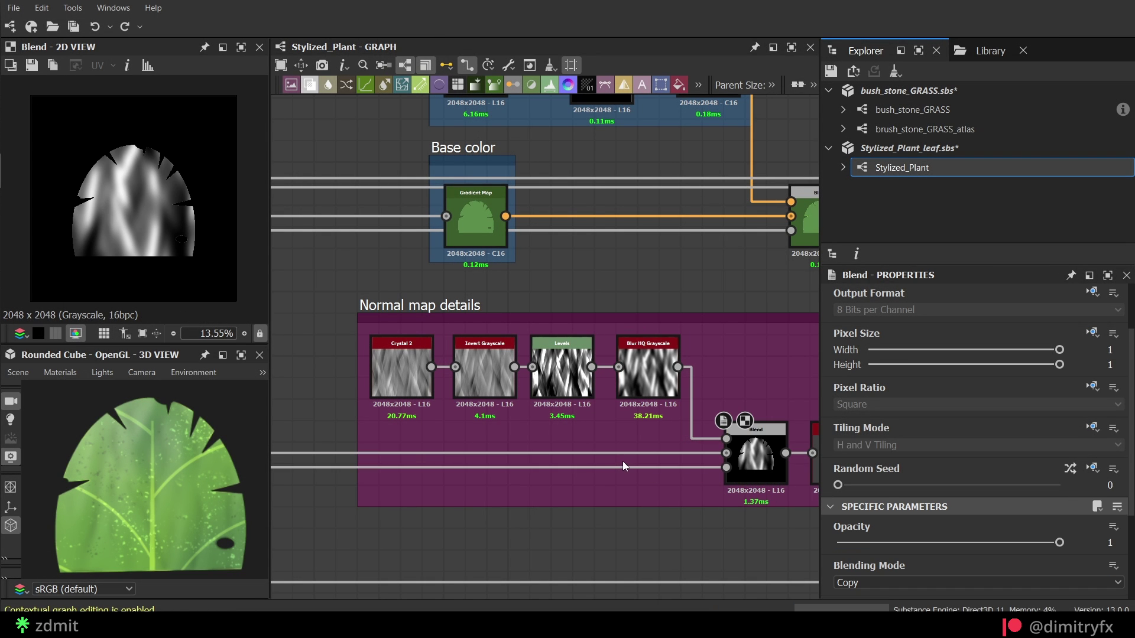
click(756, 464)
scroll(421, 521, down, 4)
scroll(461, 366, up, 3)
middle_drag(420, 523, 390, 420)
- Highlight only the nodes and links connected to the Normal map details Blend, dimming the rest of the graph
click(462, 356)
scroll(559, 456, down, 1)
scroll(704, 458, up, 3)
click(674, 453)
click(384, 65)
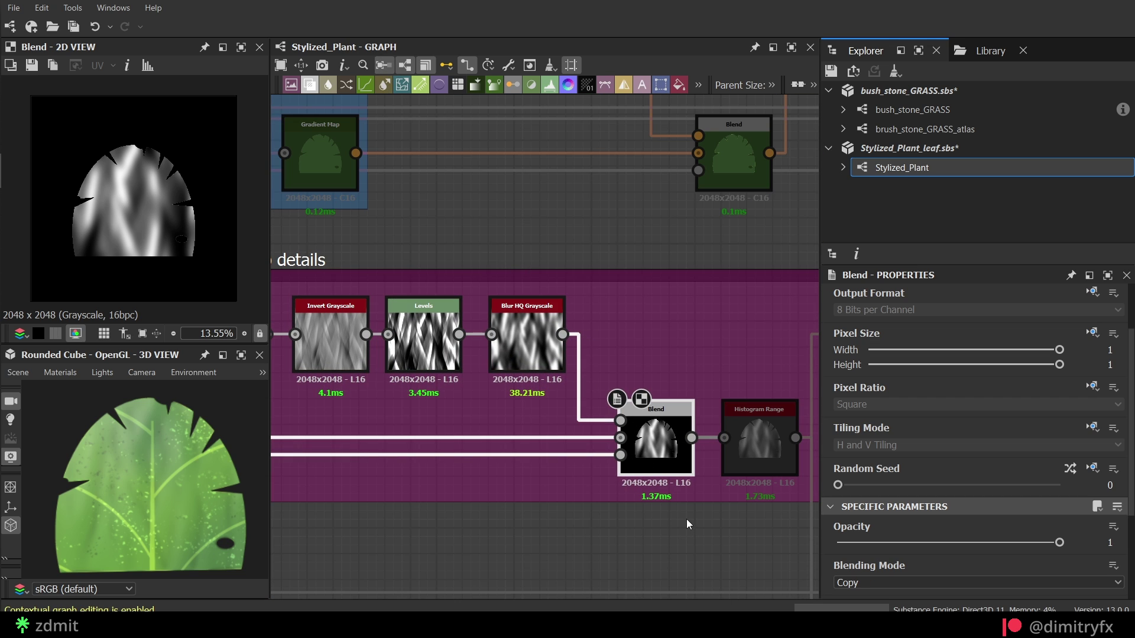
- Examine the Normal map details Histogram Range and follow its link to the Normal node at the graph outputs
scroll(895, 525, down, 3)
middle_drag(705, 522, 565, 516)
click(627, 443)
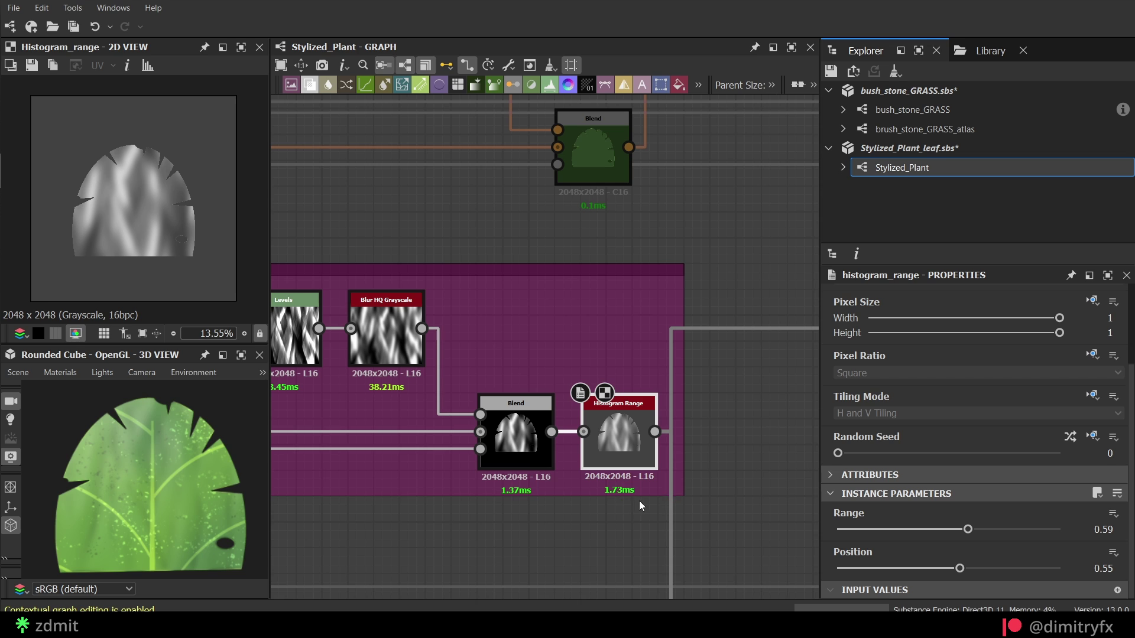
scroll(772, 423, down, 3)
middle_drag(772, 423, 201, 385)
middle_drag(733, 387, 357, 383)
scroll(697, 360, down, 3)
middle_drag(697, 361, 302, 354)
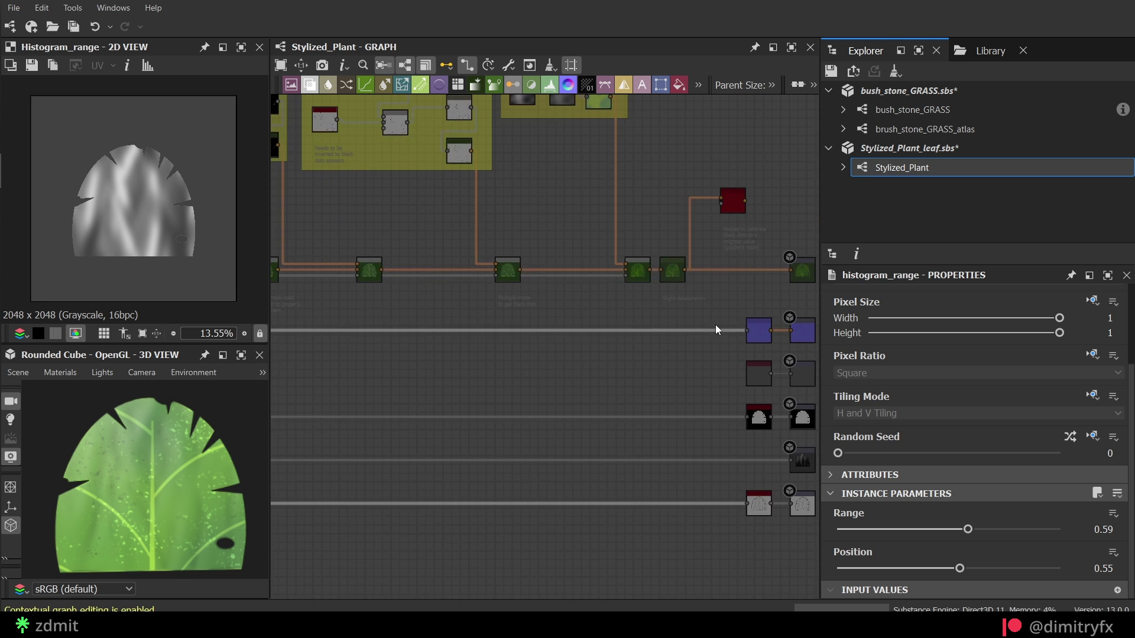
scroll(715, 325, up, 3)
click(529, 352)
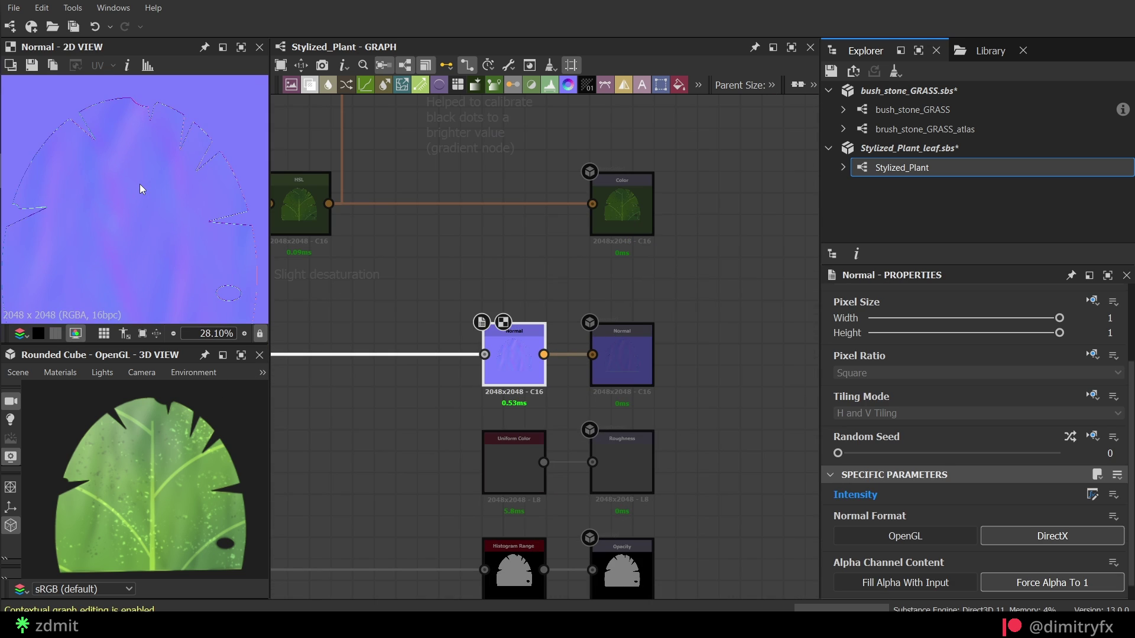
- Try Normal Intensity values of 12, 25 and 13 in the graph's Details preview parameters, and settle on 4
click(332, 438)
scroll(978, 519, down, 2)
click(869, 537)
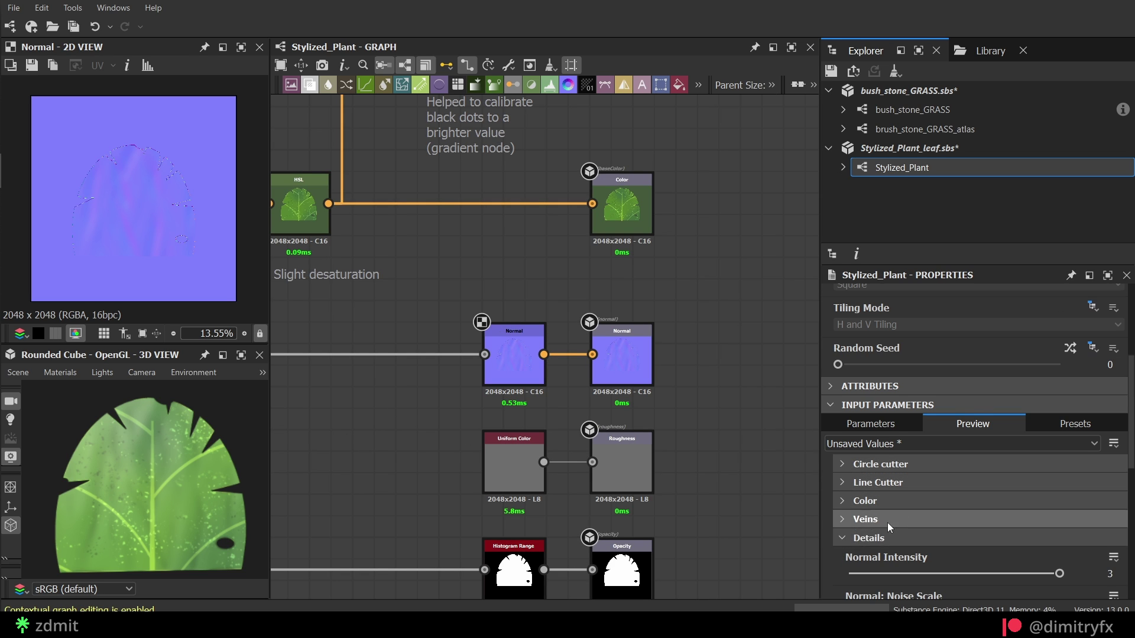
scroll(888, 523, down, 2)
mouse_move(210, 519)
mouse_down()
mouse_move(184, 495)
mouse_move(218, 512)
mouse_up()
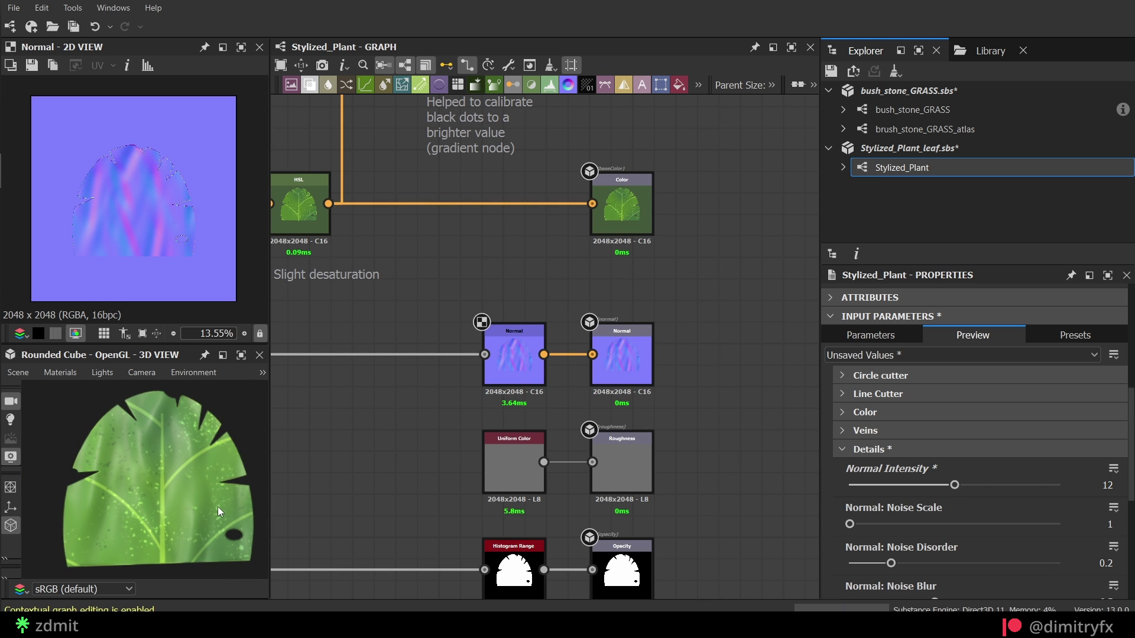
text(25)
key(Return)
text(13)
key(Return)
text(4)
key(Return)
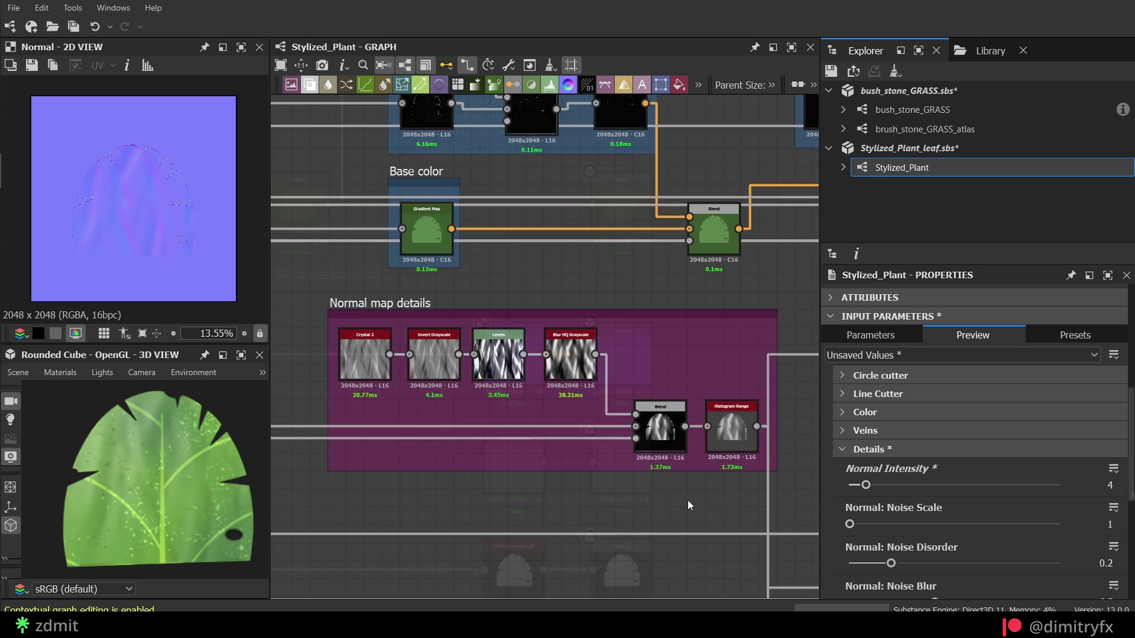
- Shift the Histogram Range and Blend nodes below the Gradient Linear 1 branch slightly to the right
middle_drag(689, 502, 326, 408)
middle_drag(730, 385, 673, 356)
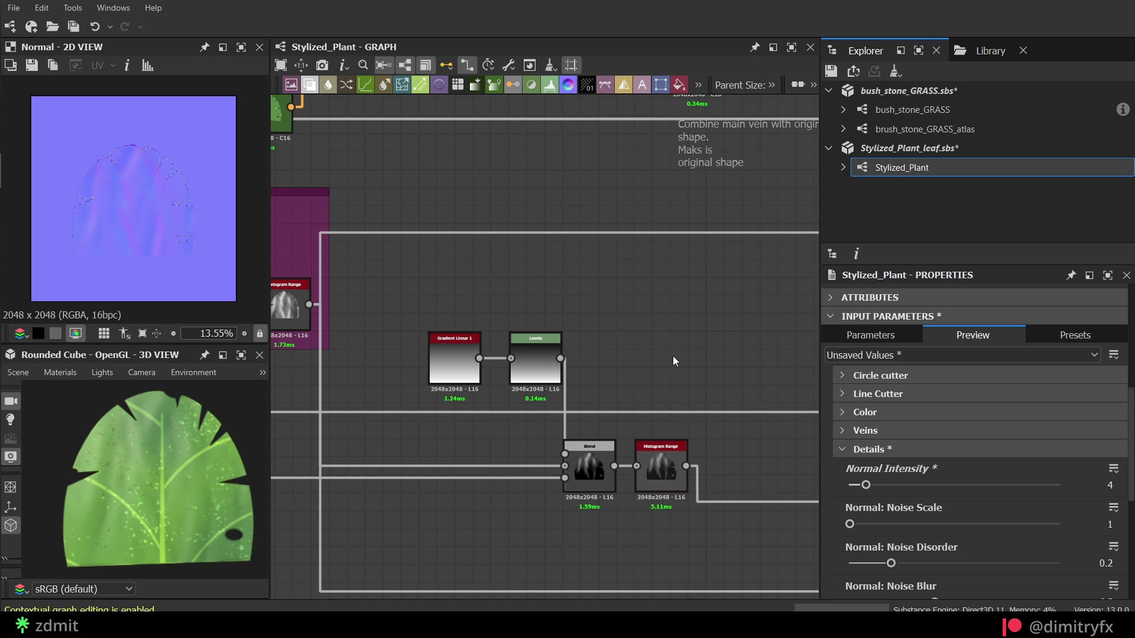
drag(663, 478, 680, 478)
drag(603, 480, 621, 481)
- Examine the Gradient Linear 1, Levels, Subtract Blend and Histogram Range nodes that follow the normal map details
double_click(459, 370)
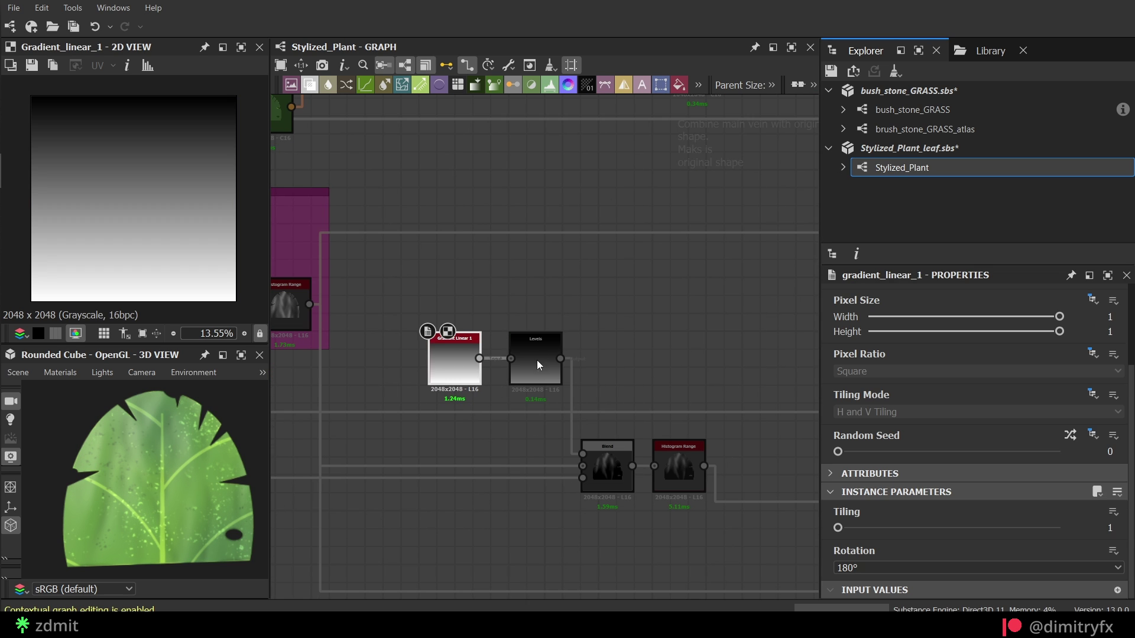
double_click(537, 360)
click(601, 473)
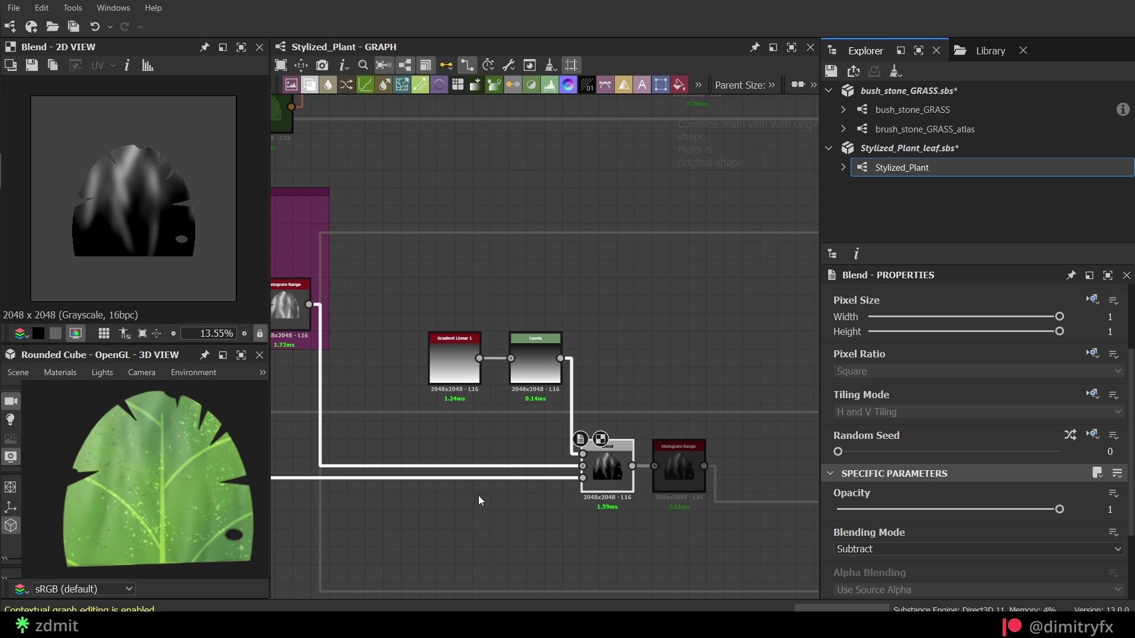
scroll(385, 508, down, 3)
middle_drag(385, 508, 438, 450)
scroll(521, 441, up, 5)
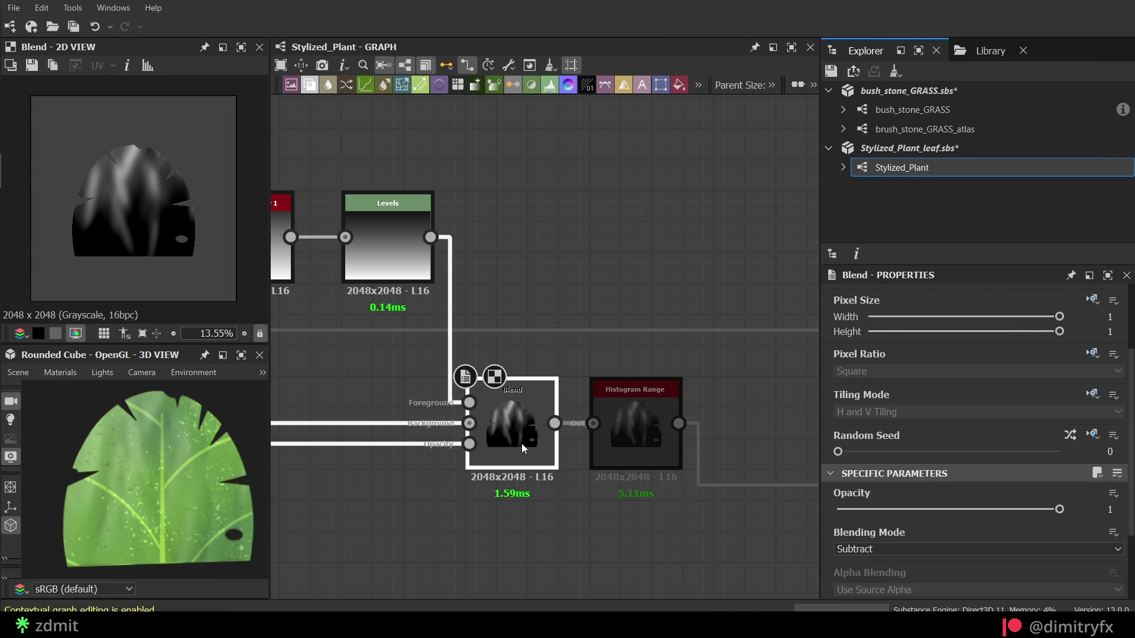
click(864, 551)
click(866, 454)
click(646, 461)
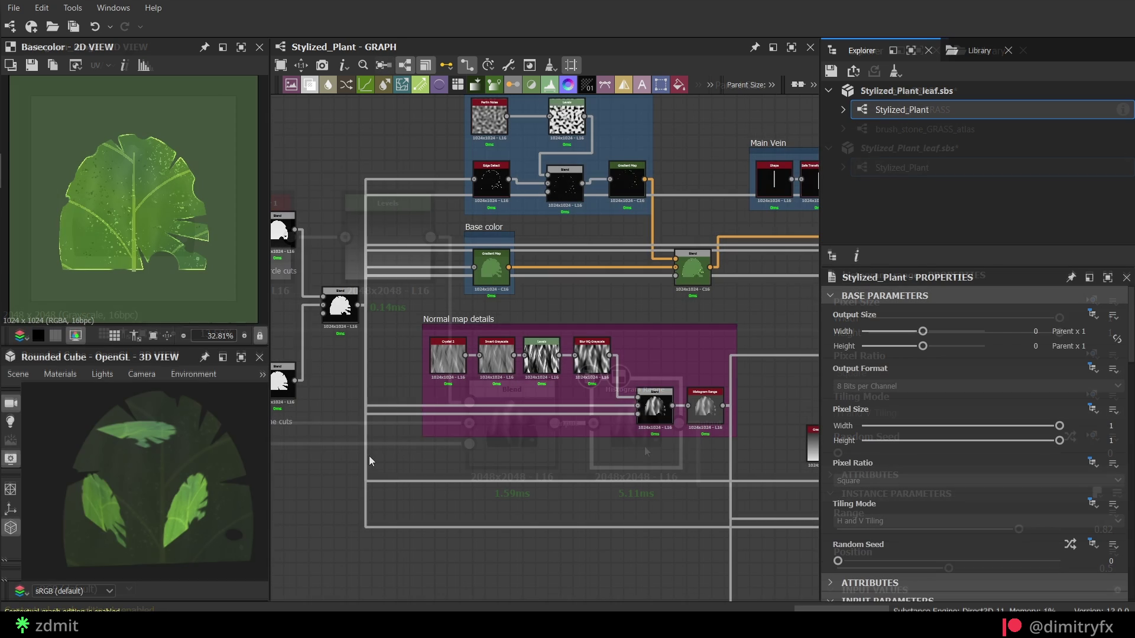
- Examine the Base color frame's Gradient Map and its two-key green gradient in the Gradient Editor
scroll(390, 242, up, 4)
click(598, 310)
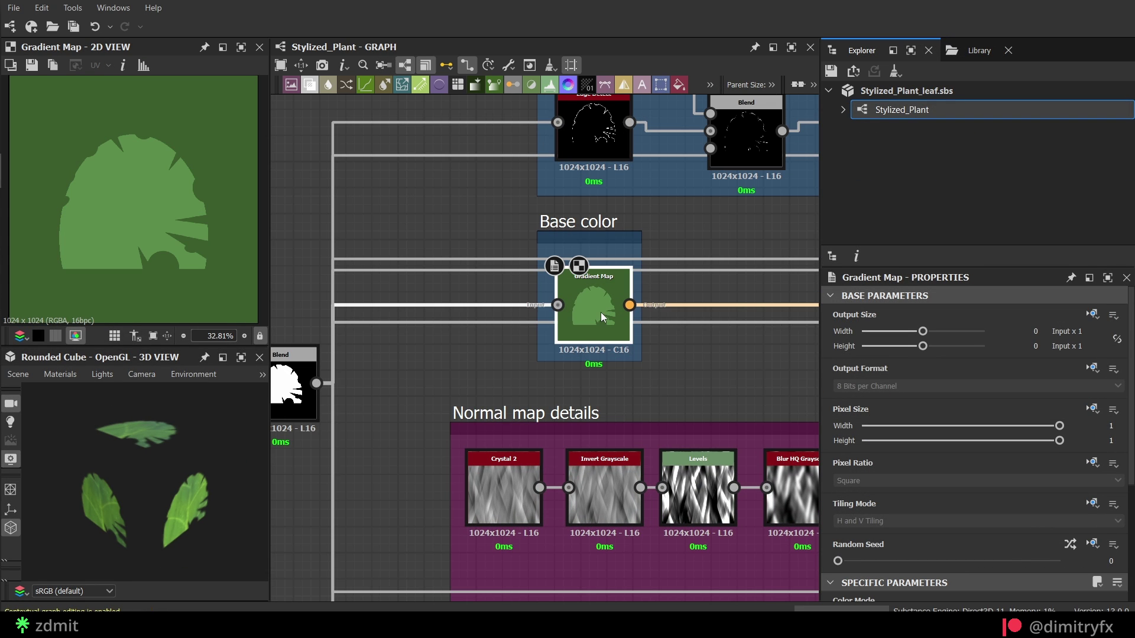
scroll(1008, 438, down, 3)
click(1079, 568)
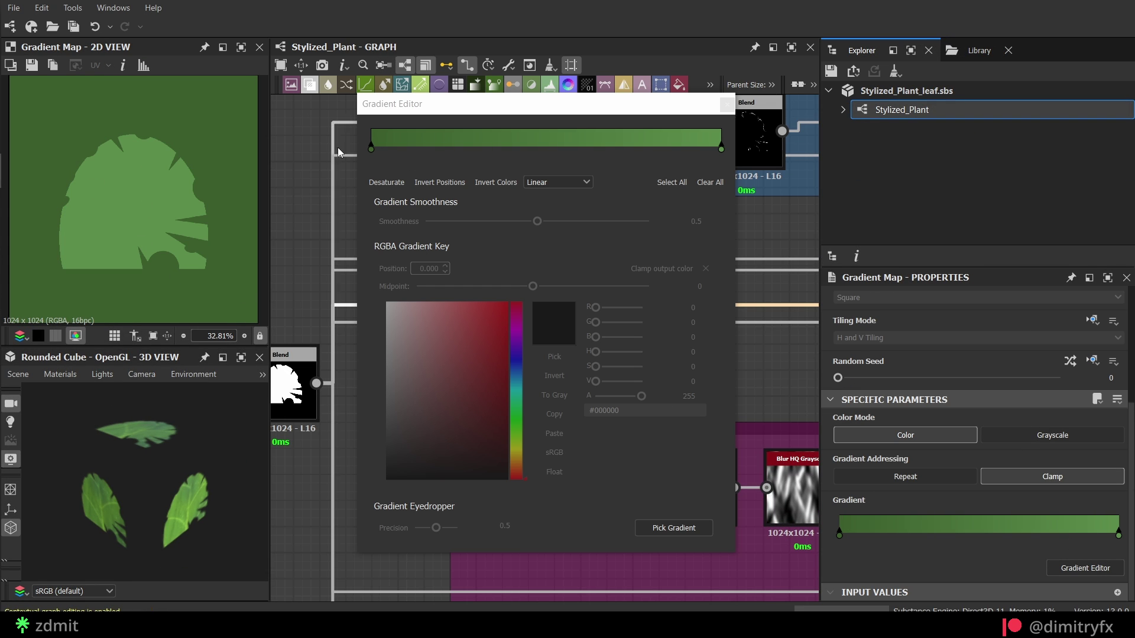
click(727, 105)
- Examine the Edge Detect, Blend and Perlin Noise nodes in the Edges color frame, including the Blend's blending mode
scroll(635, 388, down, 4)
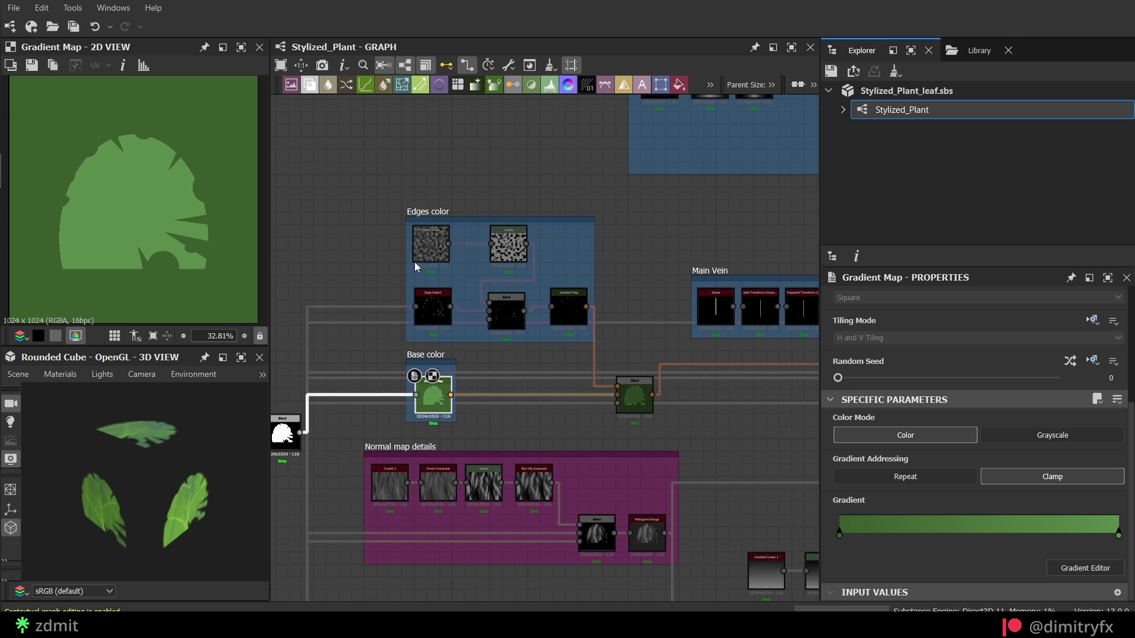
scroll(413, 262, up, 4)
click(421, 400)
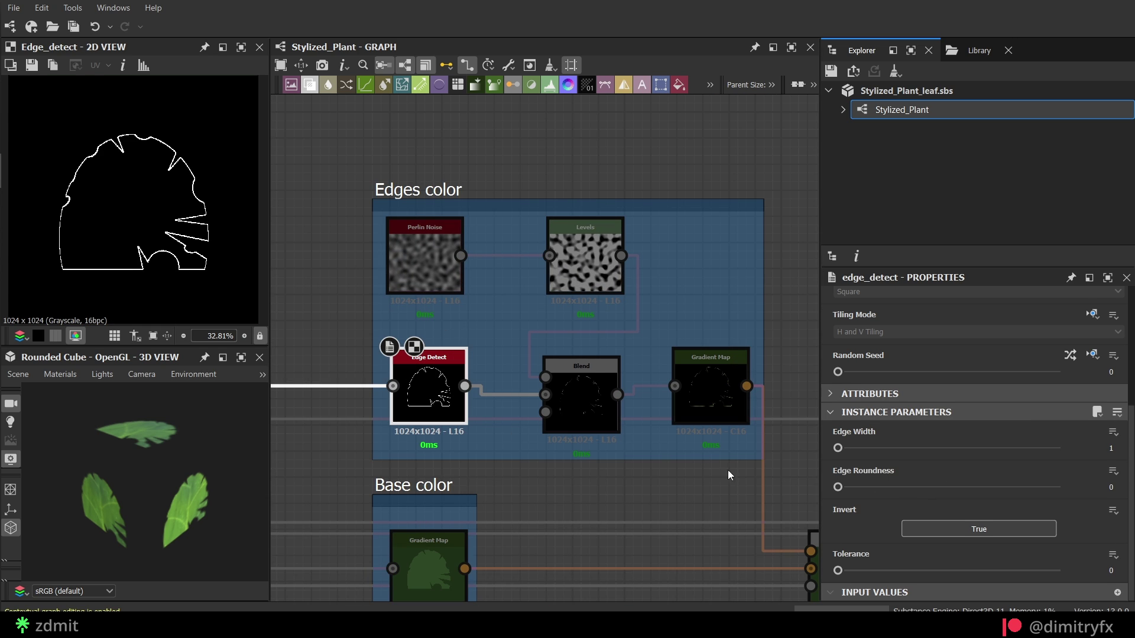
click(602, 412)
click(867, 470)
click(859, 469)
double_click(427, 266)
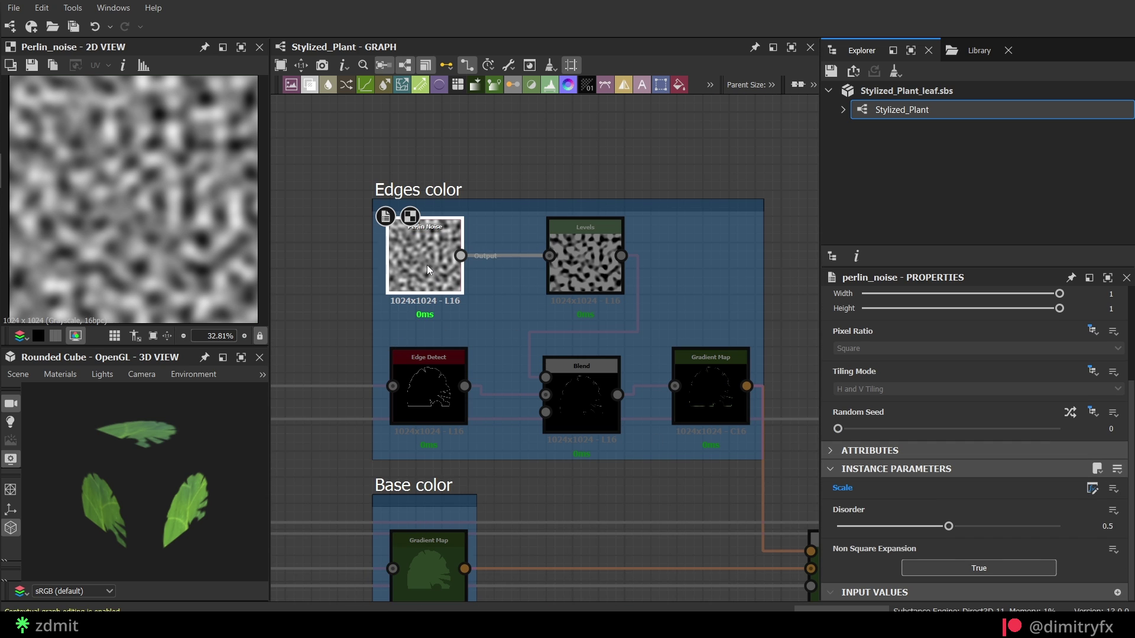
- Examine the Levels, Blend and Gradient Map nodes in the Edges color frame, including the Gradient Map's gradient keys
click(587, 266)
key(ctrl+z)
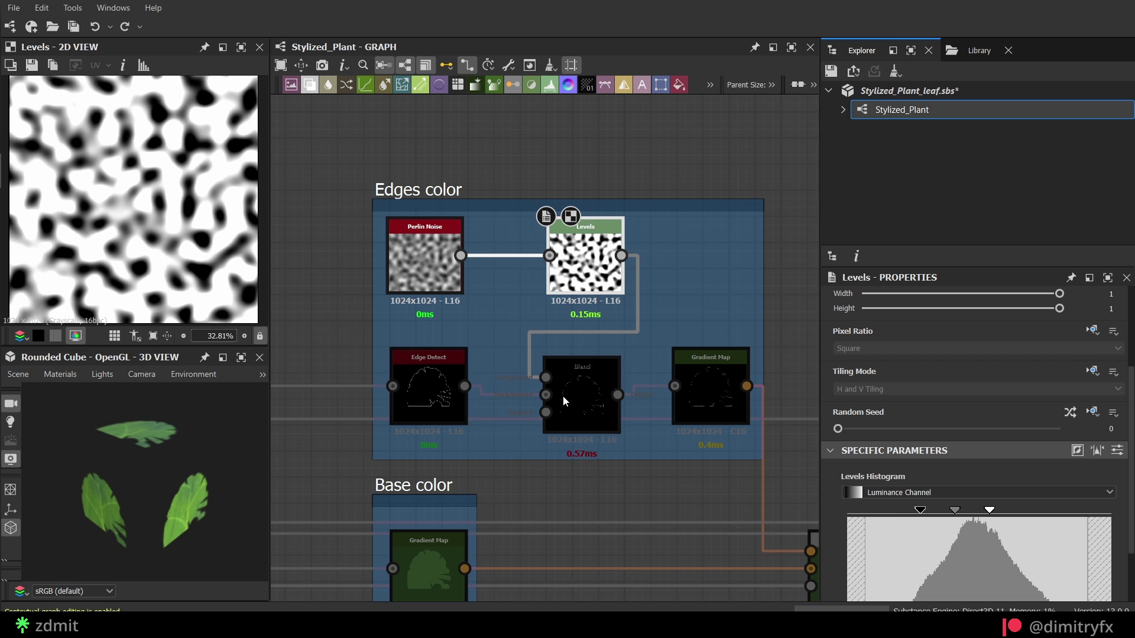
click(562, 396)
middle_drag(706, 400, 601, 374)
click(601, 373)
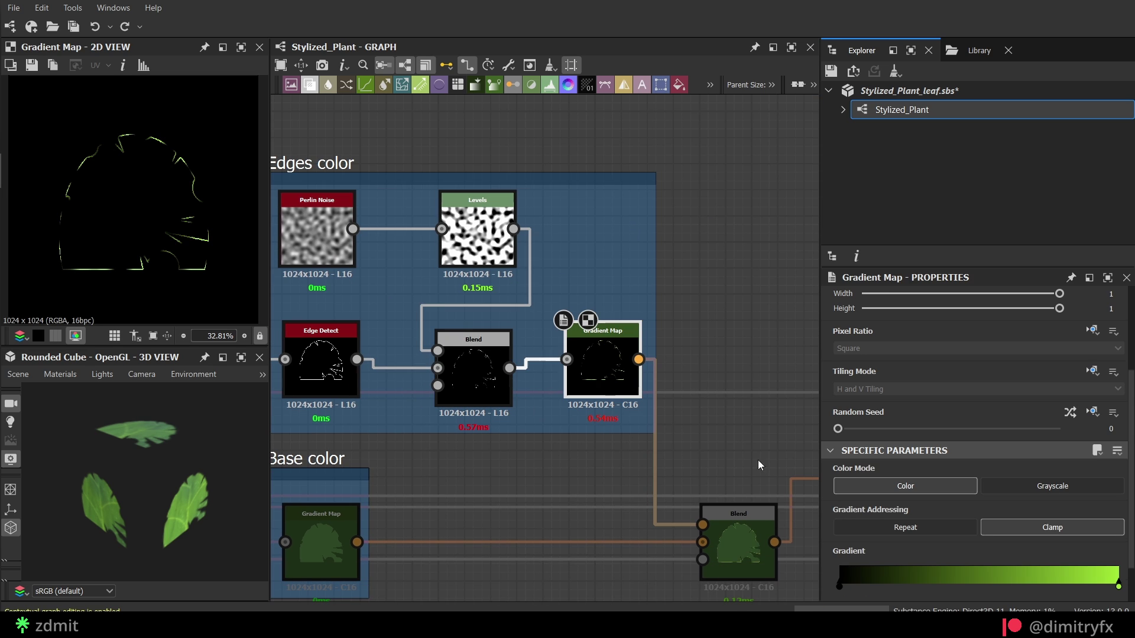
scroll(1053, 532, down, 2)
click(1085, 568)
click(725, 105)
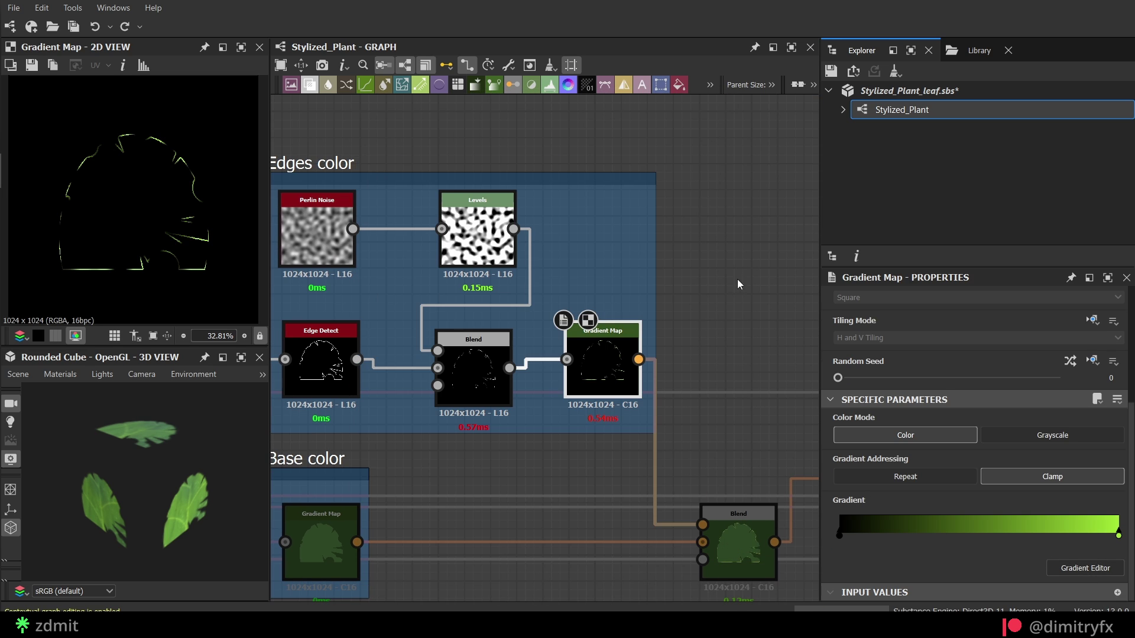
- Examine the Blend node that adds the edge colors onto the base color, including its blending mode
middle_drag(724, 541, 665, 421)
click(663, 426)
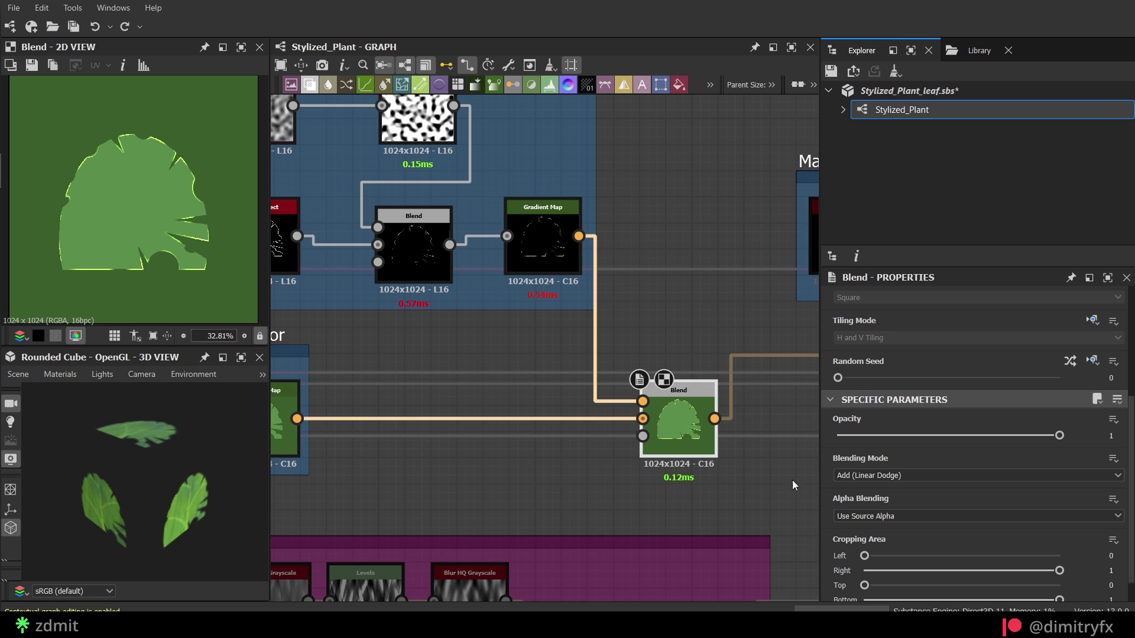
click(975, 475)
click(858, 484)
scroll(597, 487, down, 2)
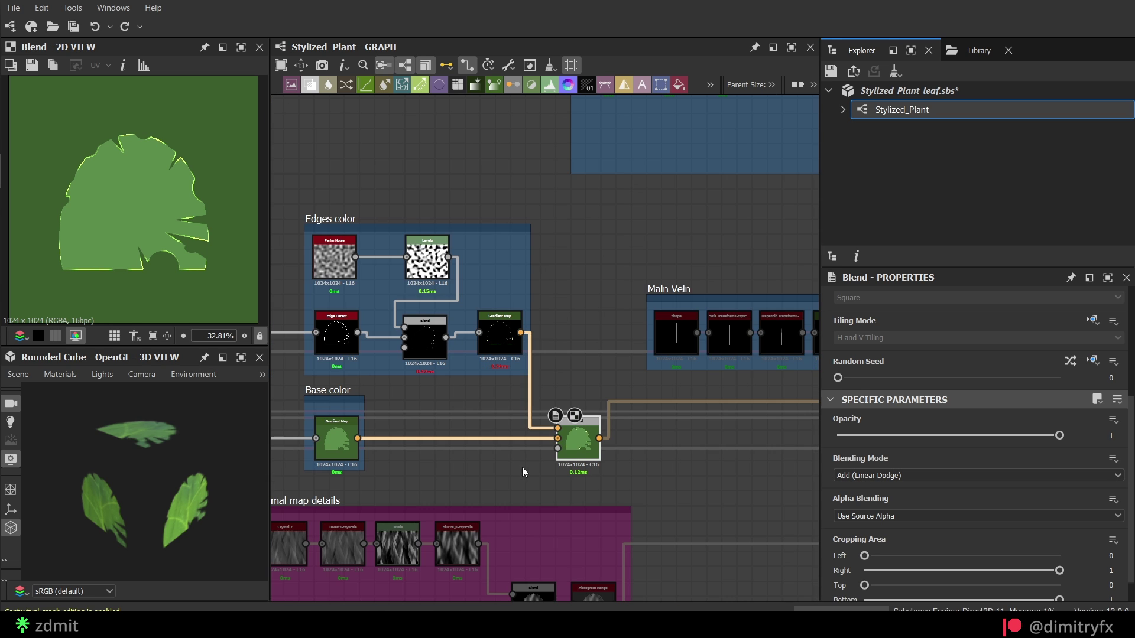
- Try a different Disorder value on the Perlin Noise node in the Edges color frame, and revert it
click(357, 277)
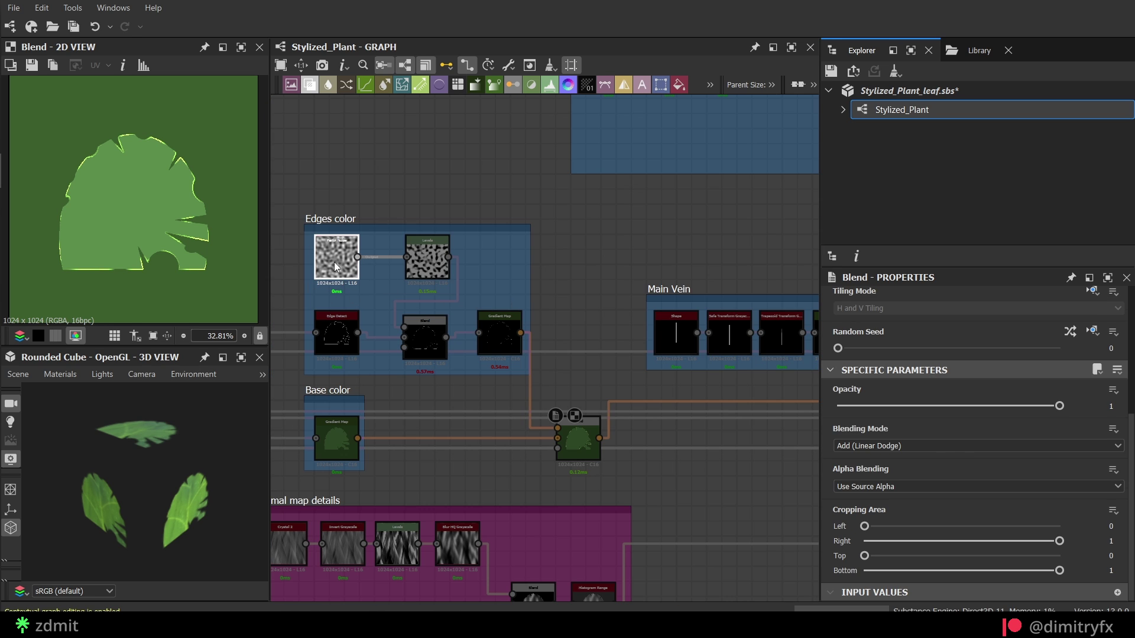
mouse_move(946, 526)
mouse_down()
mouse_move(1026, 525)
mouse_move(869, 527)
mouse_move(959, 536)
mouse_up()
key(ctrl+z)
- Preview the Shape node in the Main Vein frame and set its Size X to 0.05
middle_drag(662, 389, 405, 387)
scroll(424, 337, up, 3)
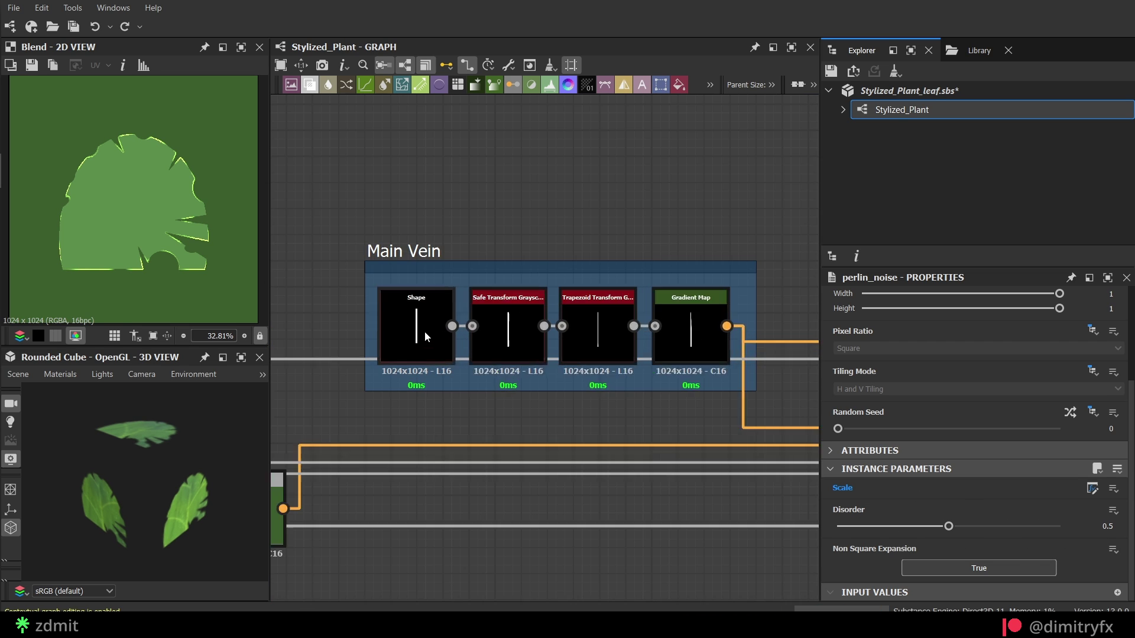
double_click(429, 333)
scroll(991, 545, down, 4)
drag(854, 403, 885, 414)
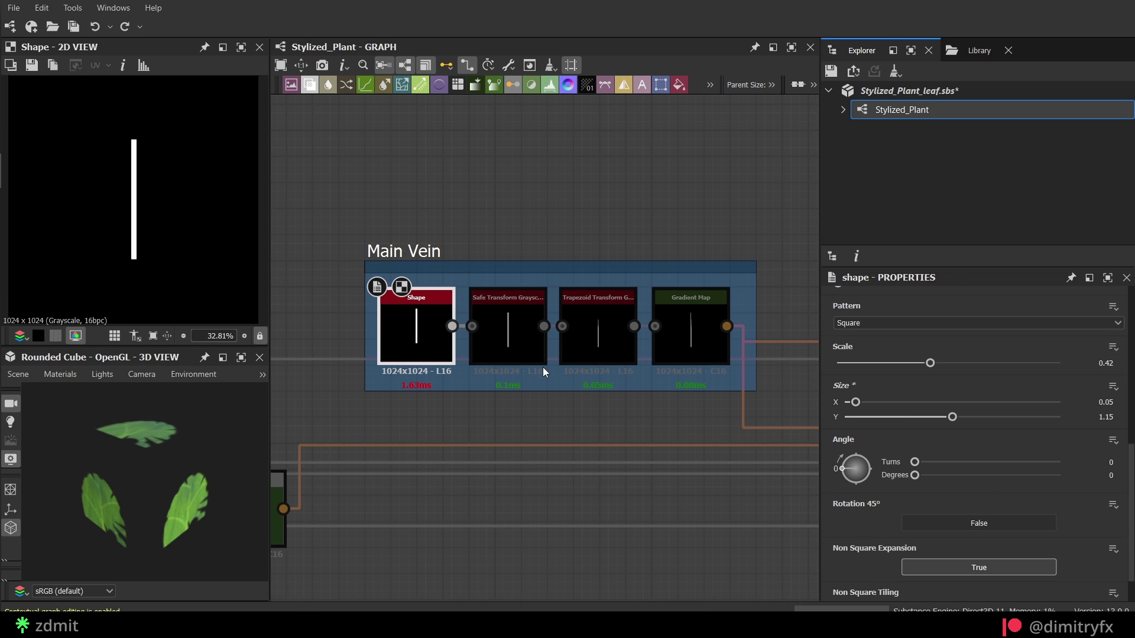
- Examine the Safe Transform Grayscale, Trapezoid Transform Grayscale and Gradient Map nodes that shape and color the main vein
click(516, 342)
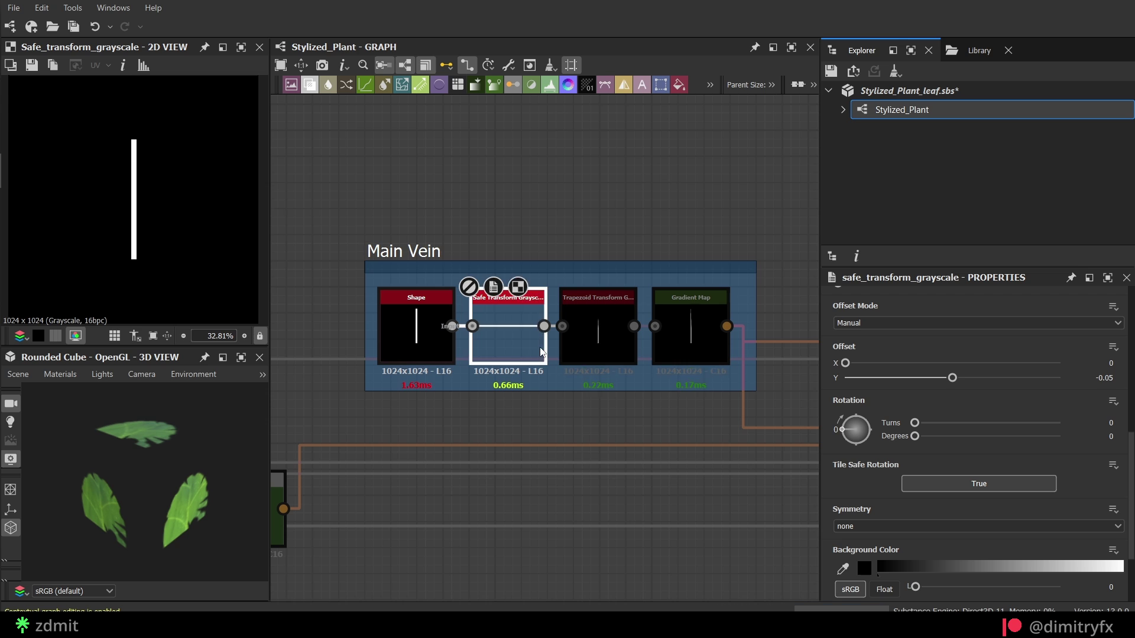
click(592, 345)
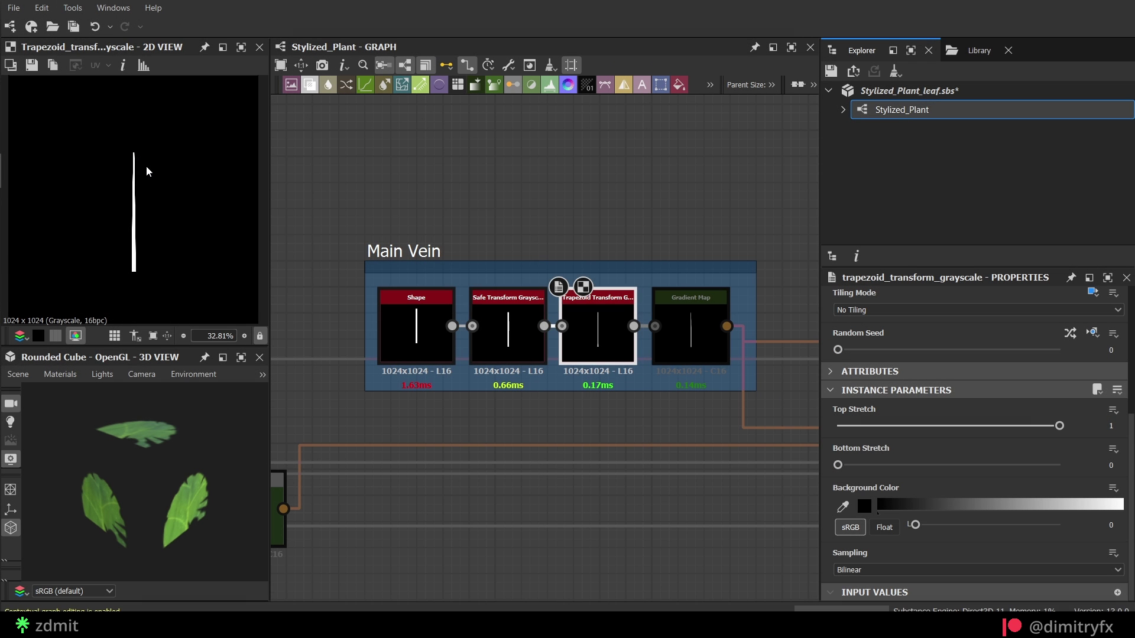
double_click(687, 342)
middle_drag(692, 349, 334, 272)
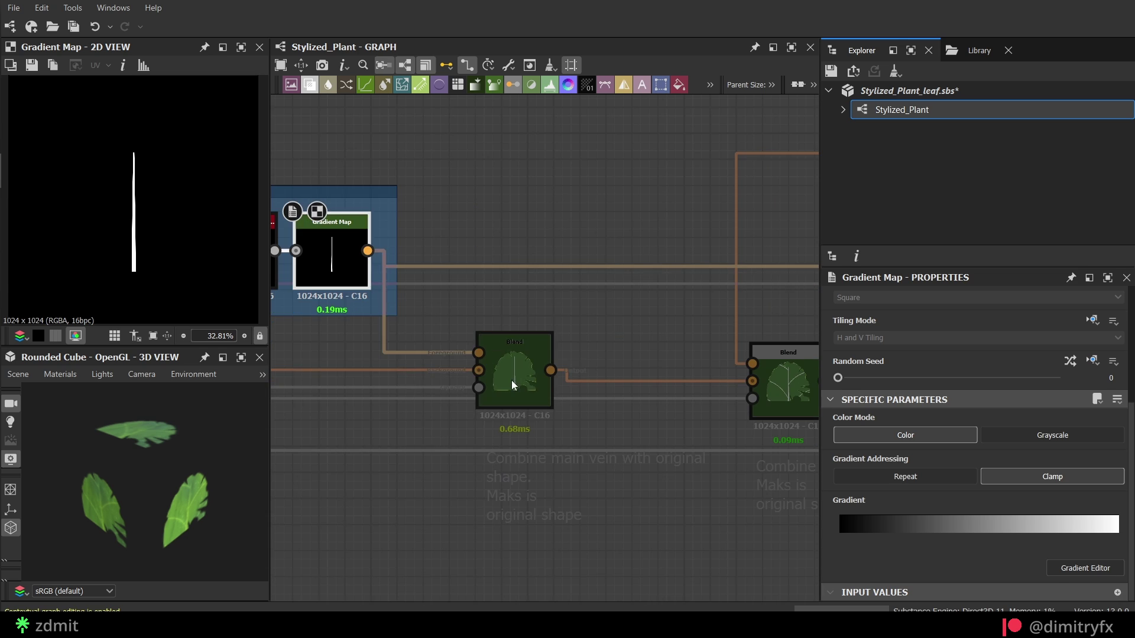
- Examine the Blend node that combines the main vein with the original leaf shape, including its blending mode
double_click(512, 381)
middle_drag(520, 319, 619, 339)
click(875, 475)
click(860, 478)
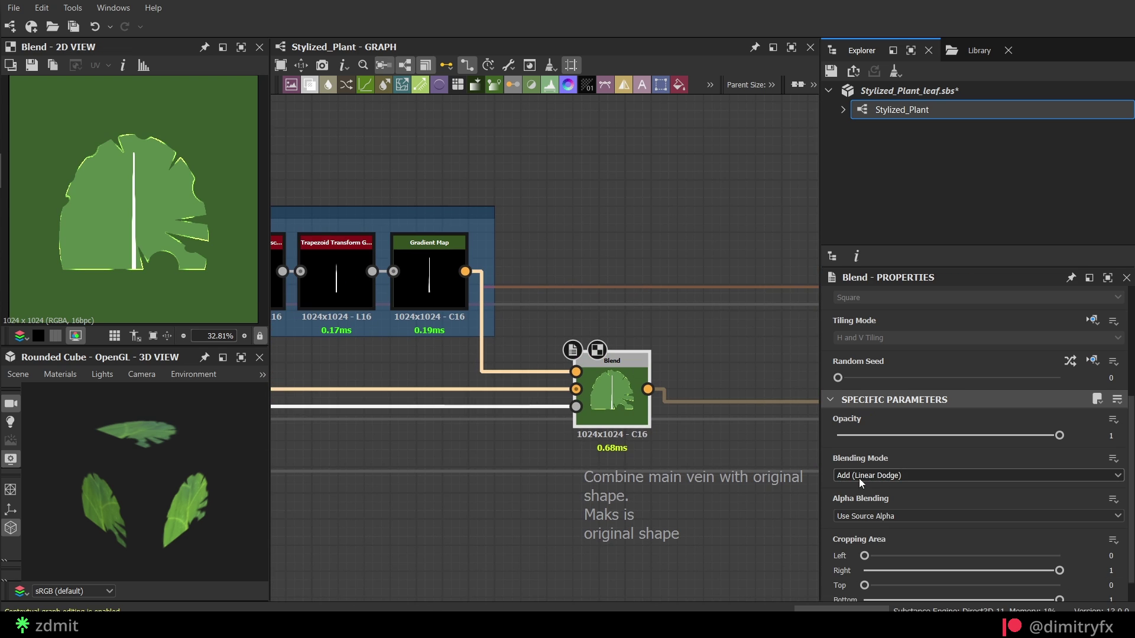
- Try deleting the Gradient Map node from the Main Vein frame, and restore it
click(430, 272)
key(Delete)
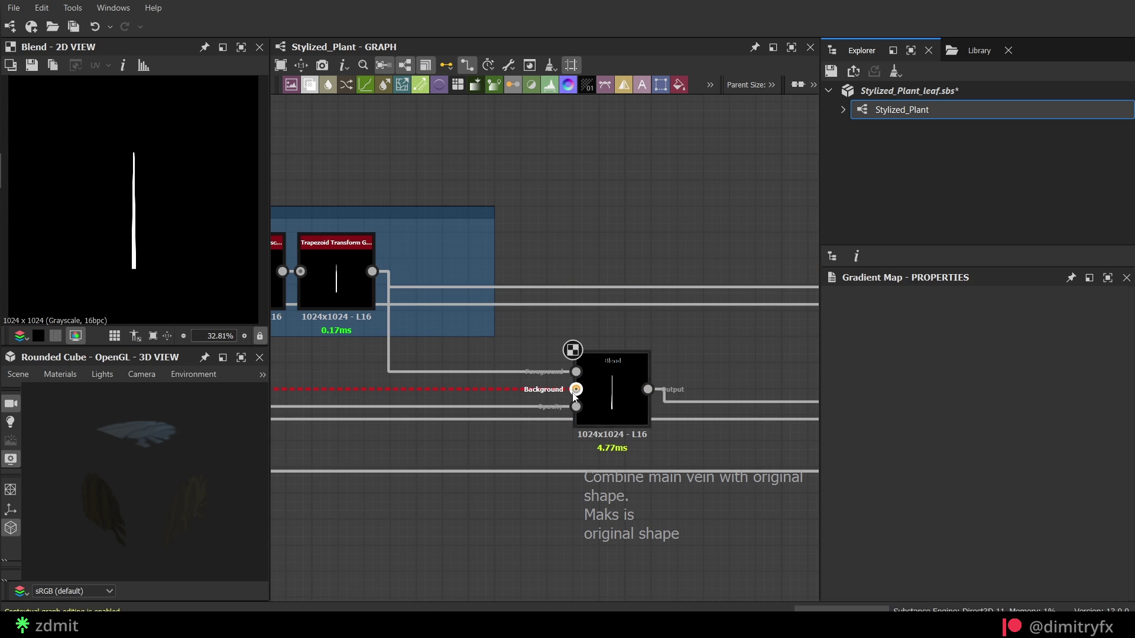
key(ctrl+z)
- Show the main vein's Blend result in the 2D view again and bring the Side veins frame into view
scroll(409, 450, down, 4)
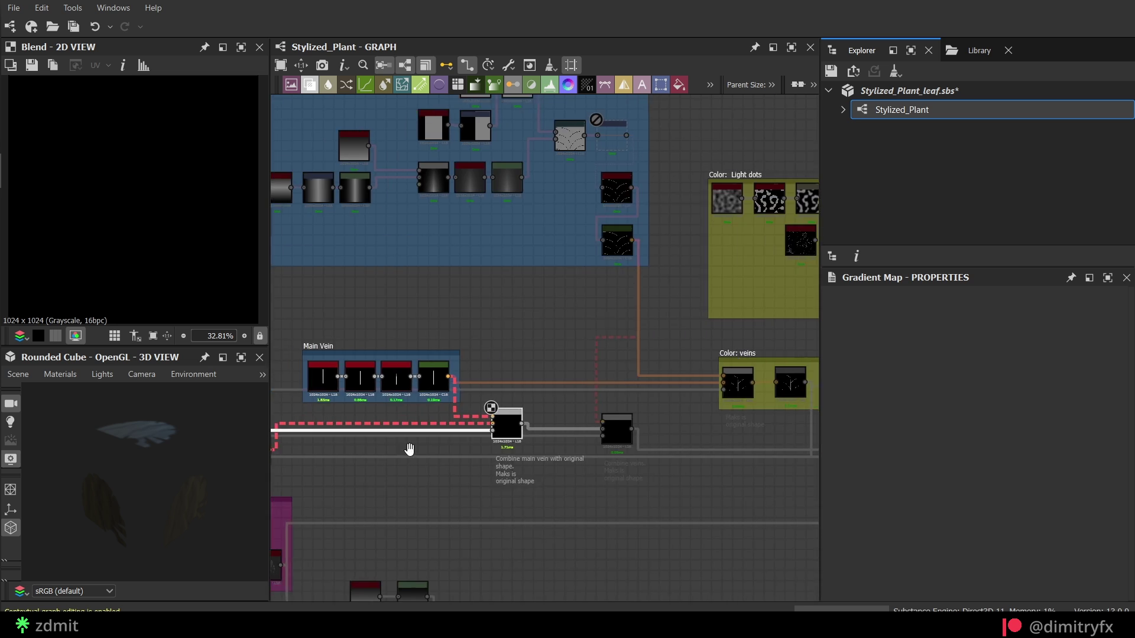
middle_drag(409, 449, 819, 410)
scroll(341, 454, up, 5)
drag(372, 286, 527, 540)
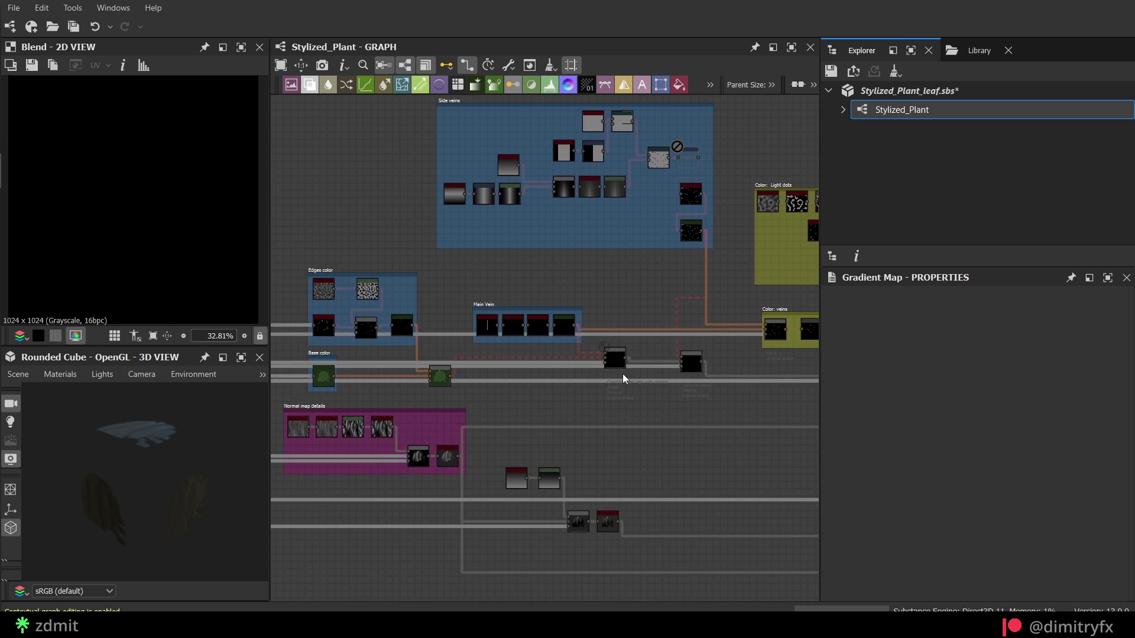
double_click(520, 378)
scroll(584, 329, down, 4)
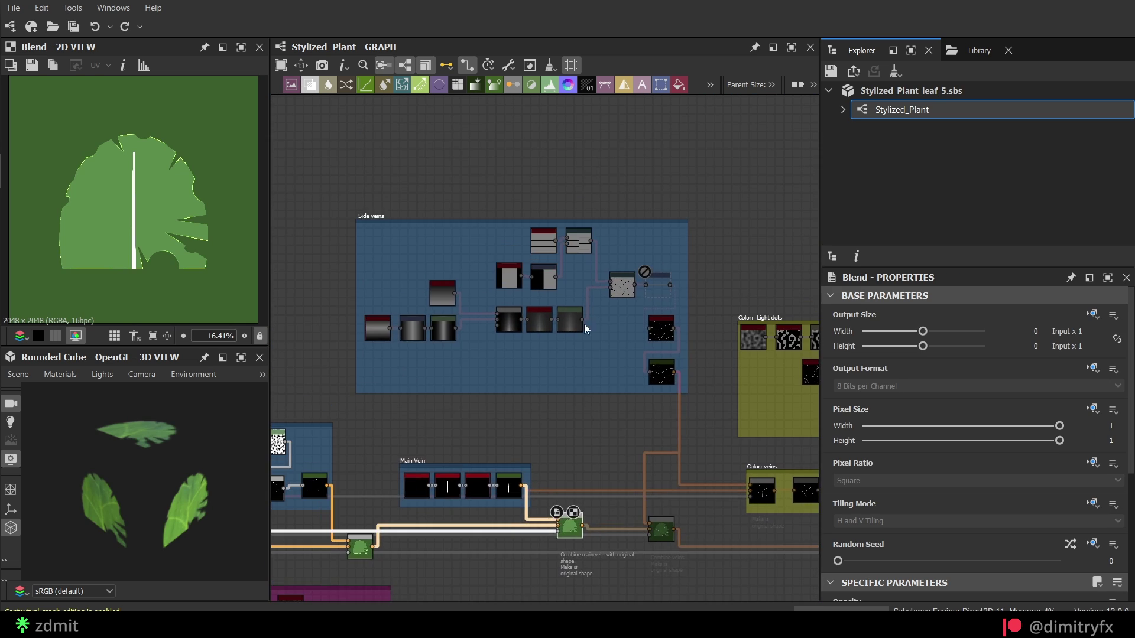
- Preview the Shape node in the Side veins frame and shift it sideways with Transformation 2D to cover the image's right half
scroll(551, 270, up, 5)
double_click(444, 295)
scroll(176, 227, down, 2)
double_click(545, 295)
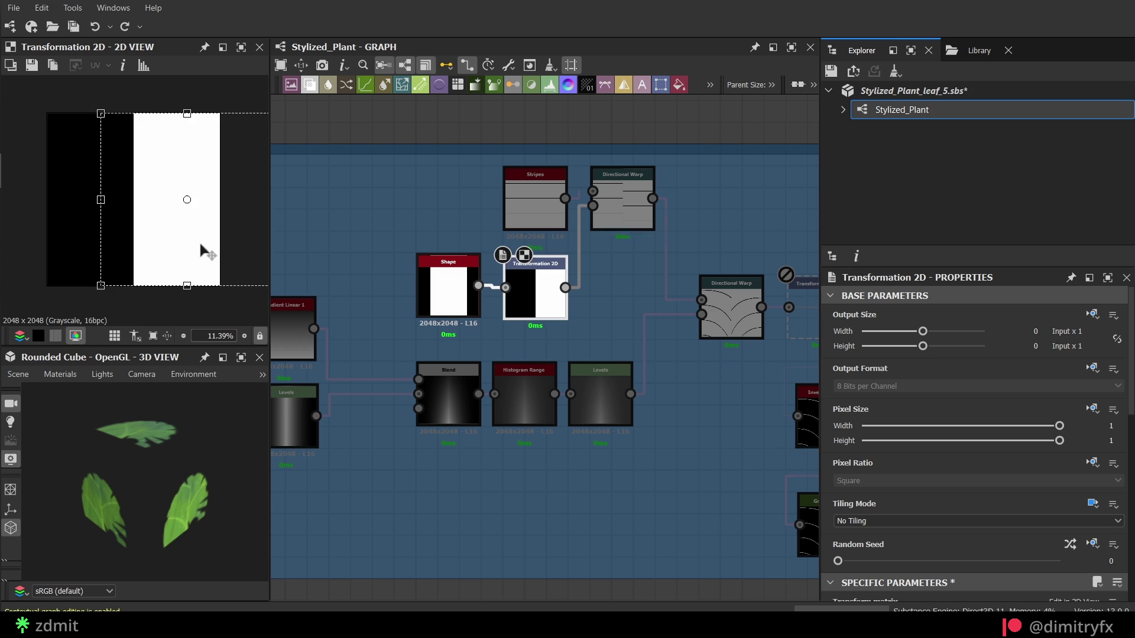
mouse_move(199, 244)
shift+mouse_down()
mouse_move(182, 247)
mouse_move(199, 251)
shift+mouse_up()
- Preview the Stripes node in the Side veins frame, set its Shift to 0 and fine-tune its Width
double_click(528, 192)
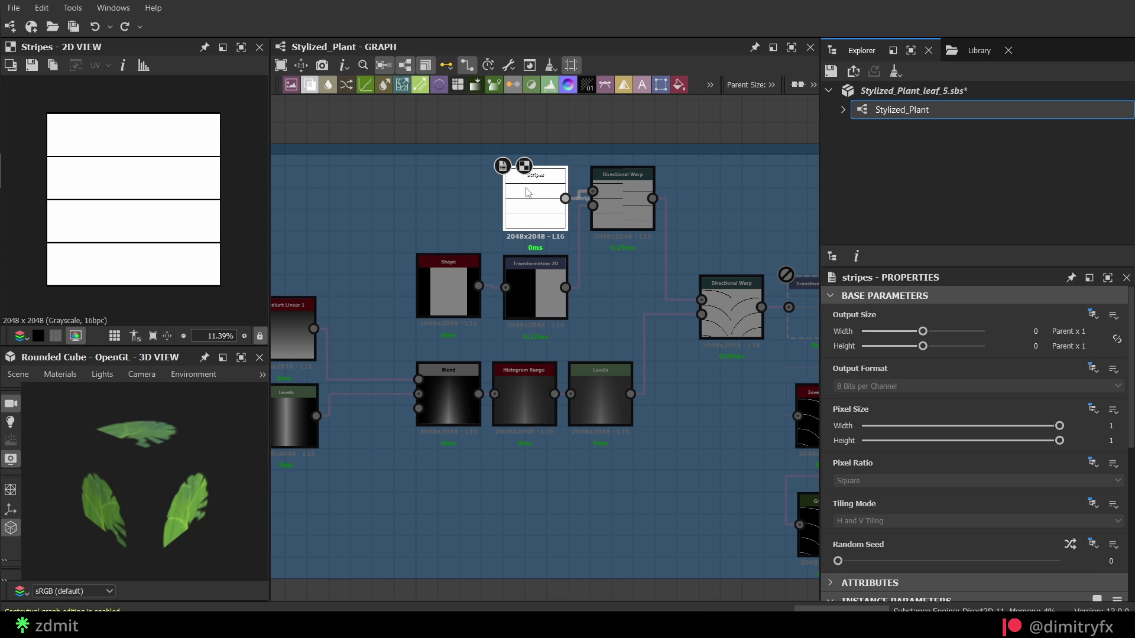
scroll(870, 430, down, 5)
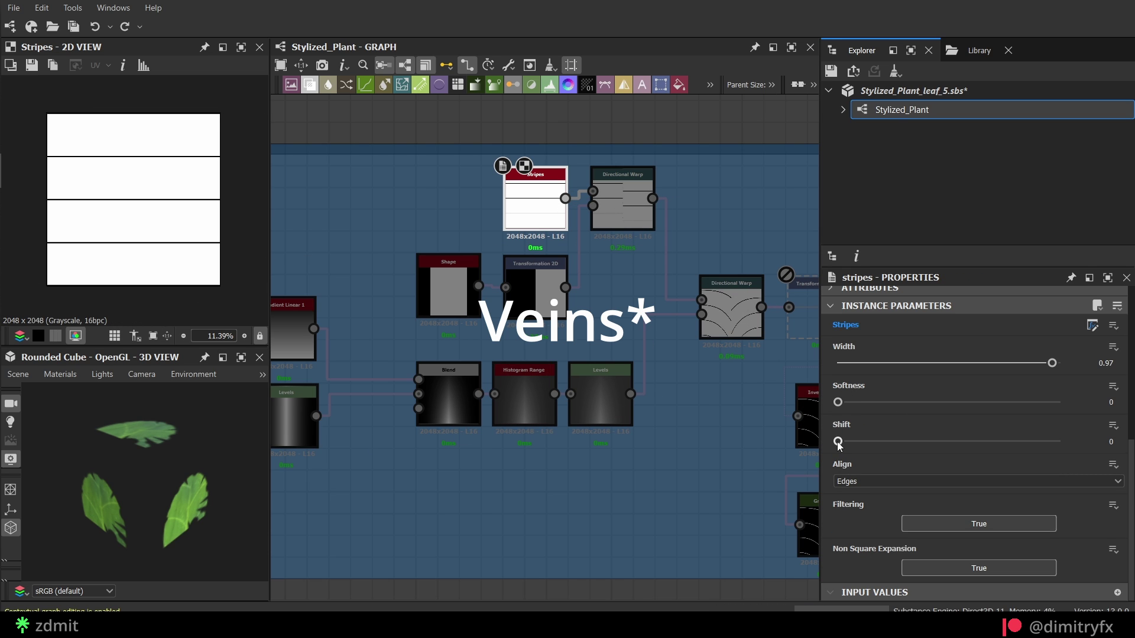
mouse_move(838, 443)
mouse_down()
mouse_move(902, 444)
mouse_move(837, 443)
mouse_up()
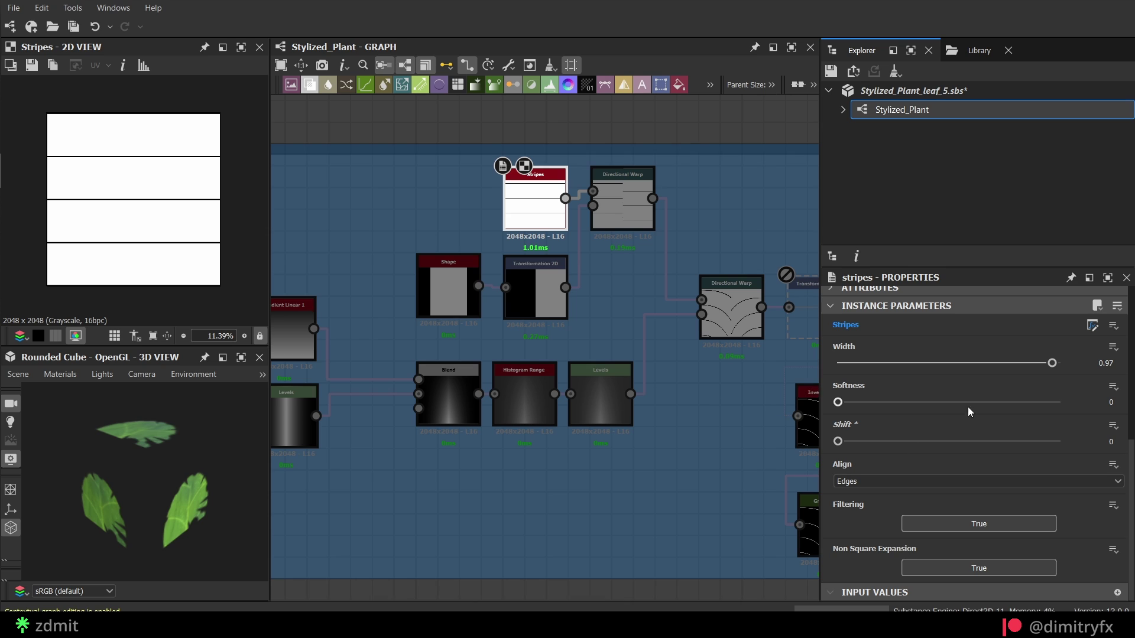
mouse_move(1053, 363)
mouse_down()
mouse_move(1003, 367)
mouse_move(1049, 368)
mouse_up()
- Adjust the Warp Angle of the Directional Warp after Stripes to offset the right half's stripes from the left half's
click(625, 211)
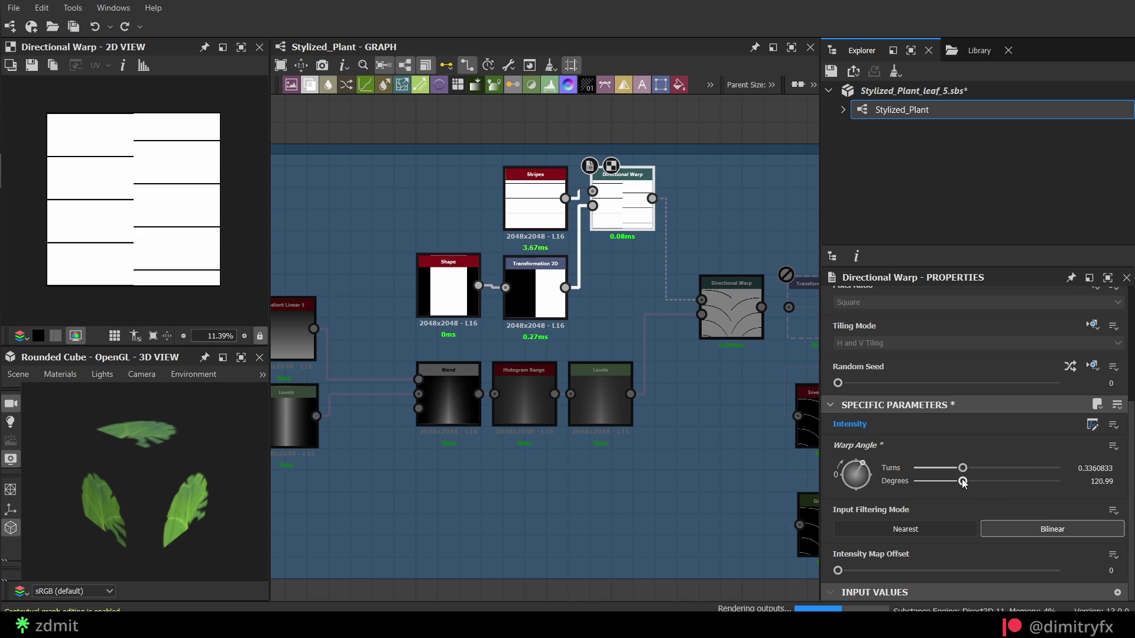
mouse_move(964, 482)
mouse_down()
mouse_move(993, 482)
mouse_move(946, 481)
mouse_move(957, 481)
mouse_up()
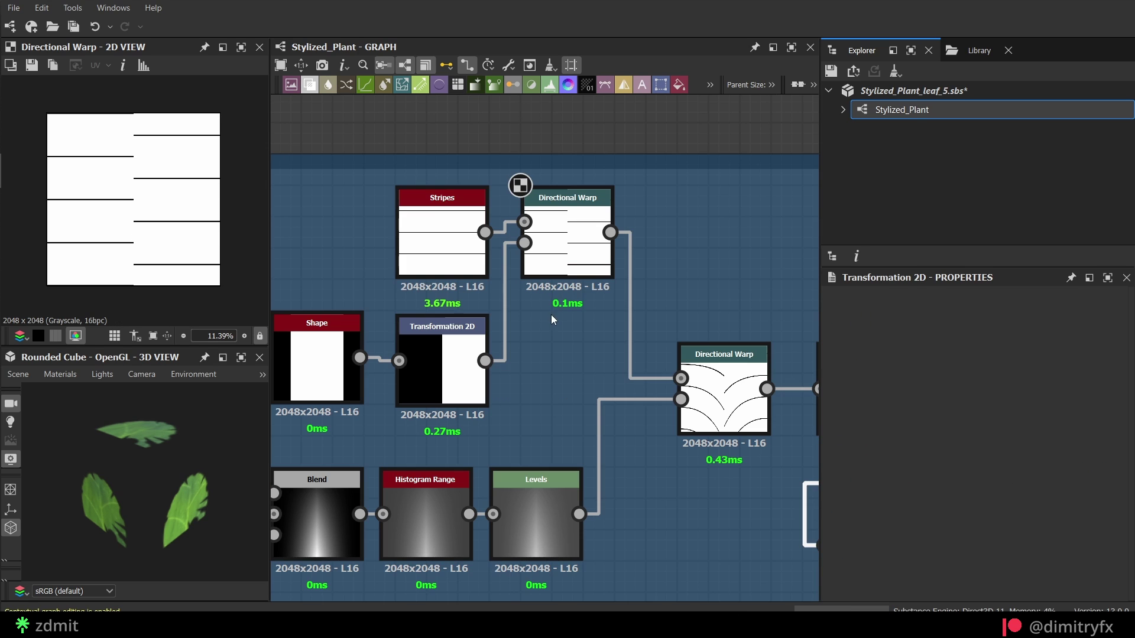
- Preview the second Directional Warp, which bends the stripes into curved side veins, and try another Warp Angle before reverting it
scroll(659, 277, down, 2)
scroll(689, 274, up, 1)
middle_drag(712, 363, 635, 331)
double_click(637, 347)
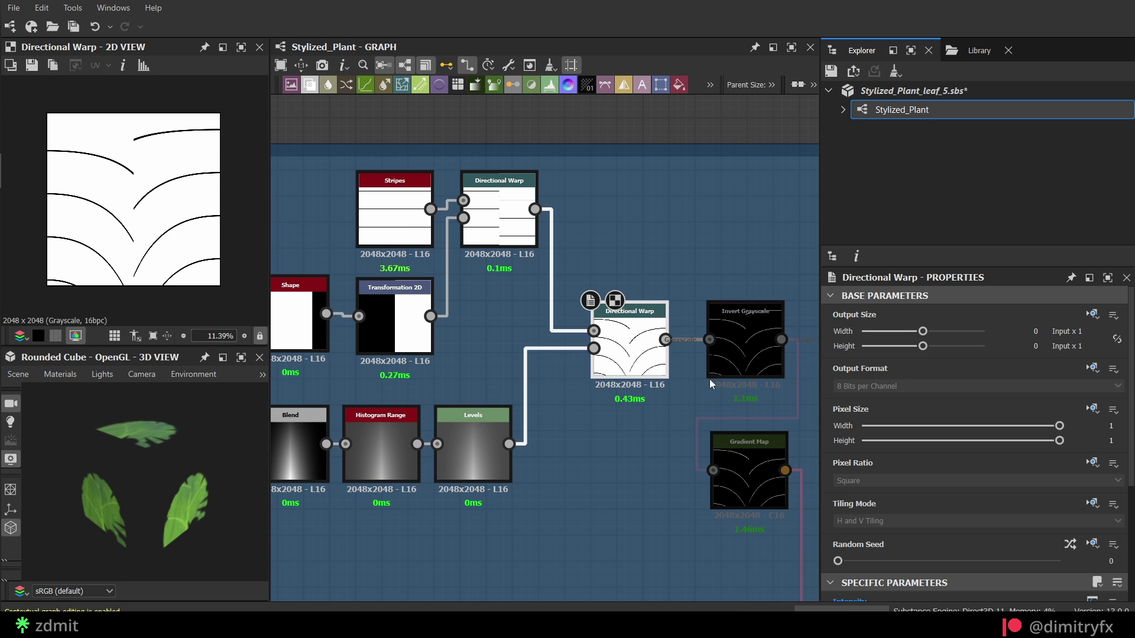
scroll(851, 464, down, 4)
drag(987, 481, 1019, 478)
key(ctrl+z)
- Examine the Gradient Linear 3, Transformation 2D, Levels and Blend nodes in the Side veins frame, including the Blend's blending mode
scroll(591, 526, down, 3)
middle_drag(498, 550, 659, 512)
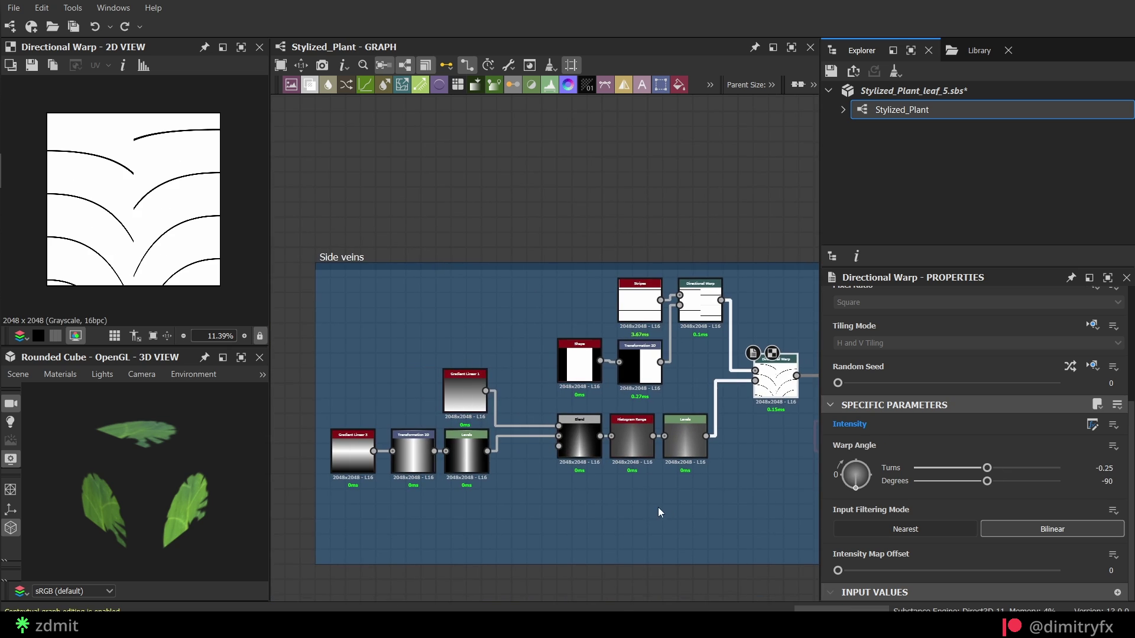
scroll(379, 486, up, 2)
click(333, 453)
click(421, 452)
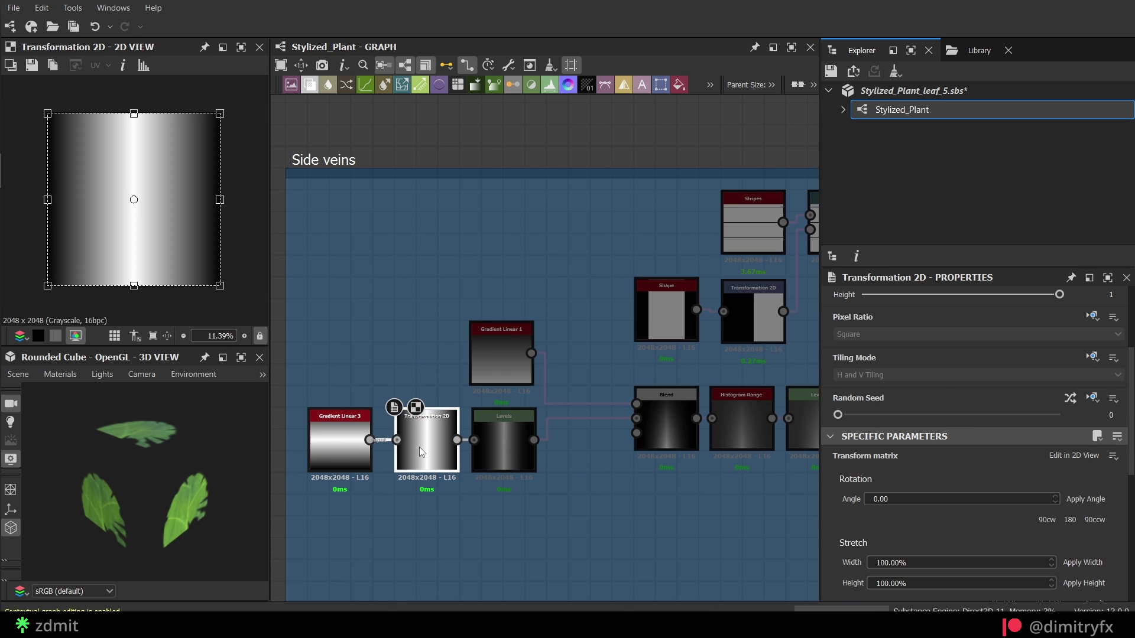
click(512, 445)
click(673, 424)
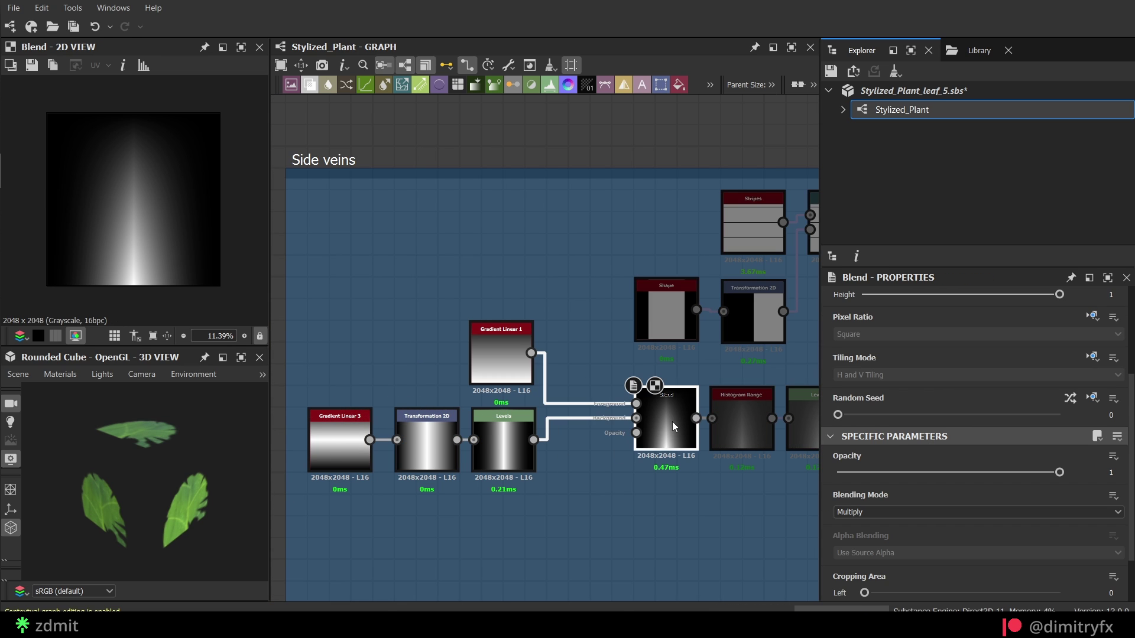
click(857, 513)
click(859, 556)
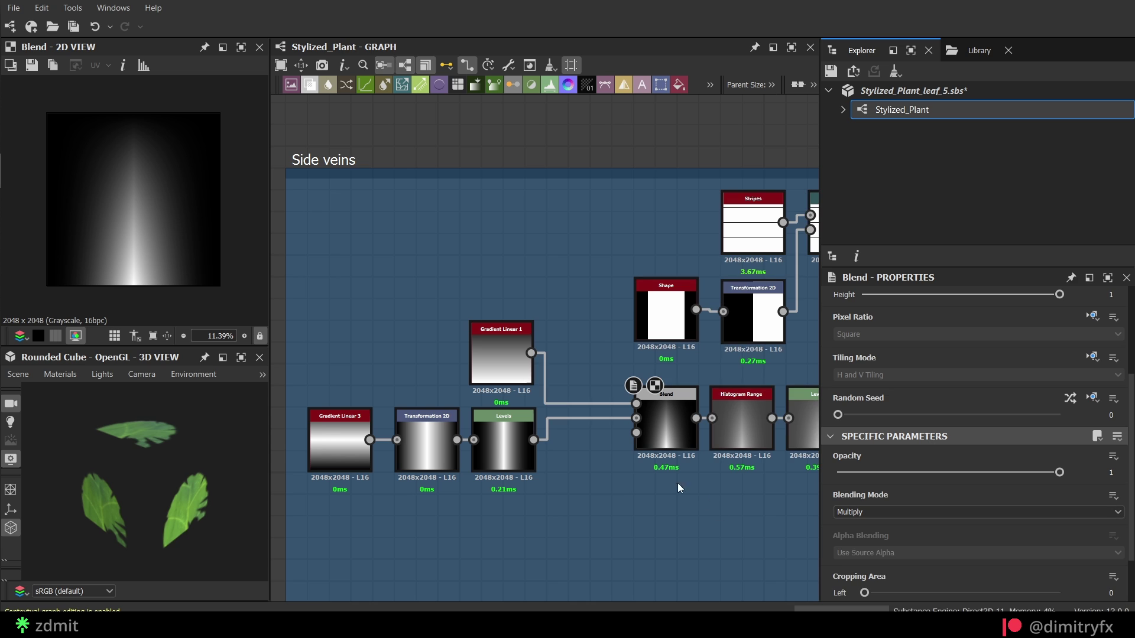
- Try changing the Rotation of the Side veins' Gradient Linear 1 node, and revert it
click(487, 368)
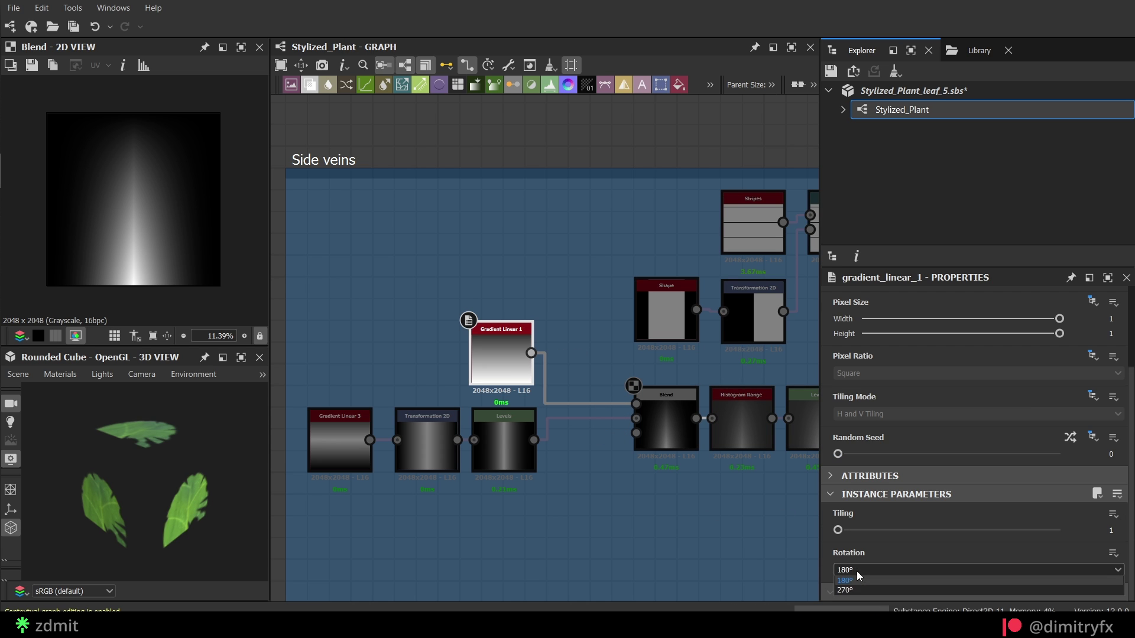
click(857, 570)
click(842, 583)
key(ctrl+z)
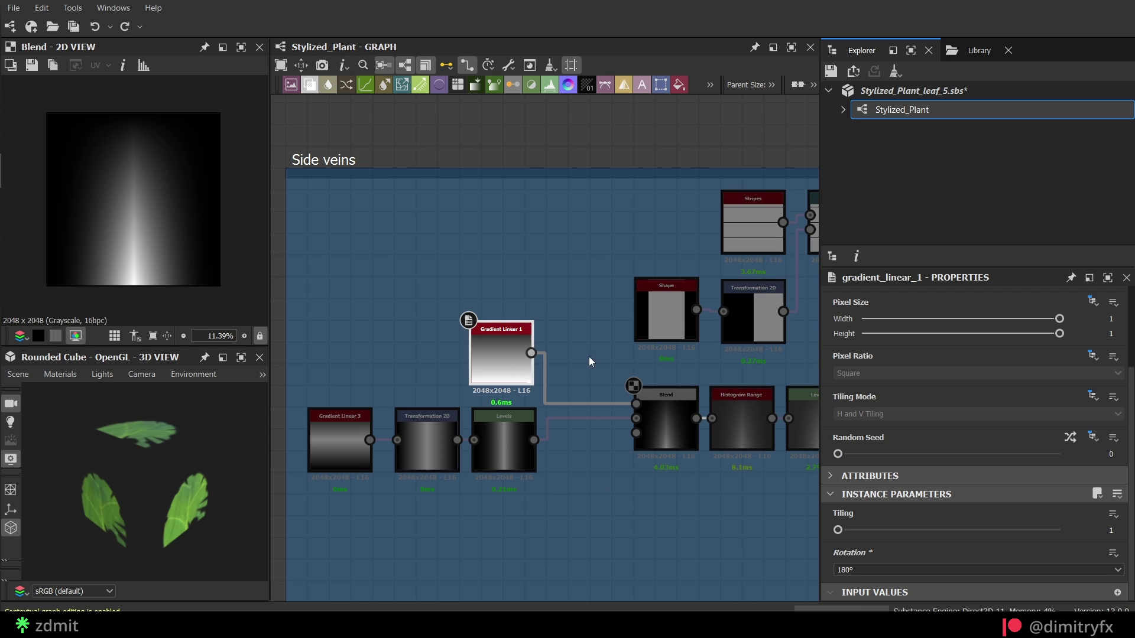
- Examine the Histogram Range and Levels nodes that follow the Blend in the Side veins frame
middle_drag(749, 421, 567, 394)
scroll(568, 393, up, 1)
click(567, 393)
click(649, 407)
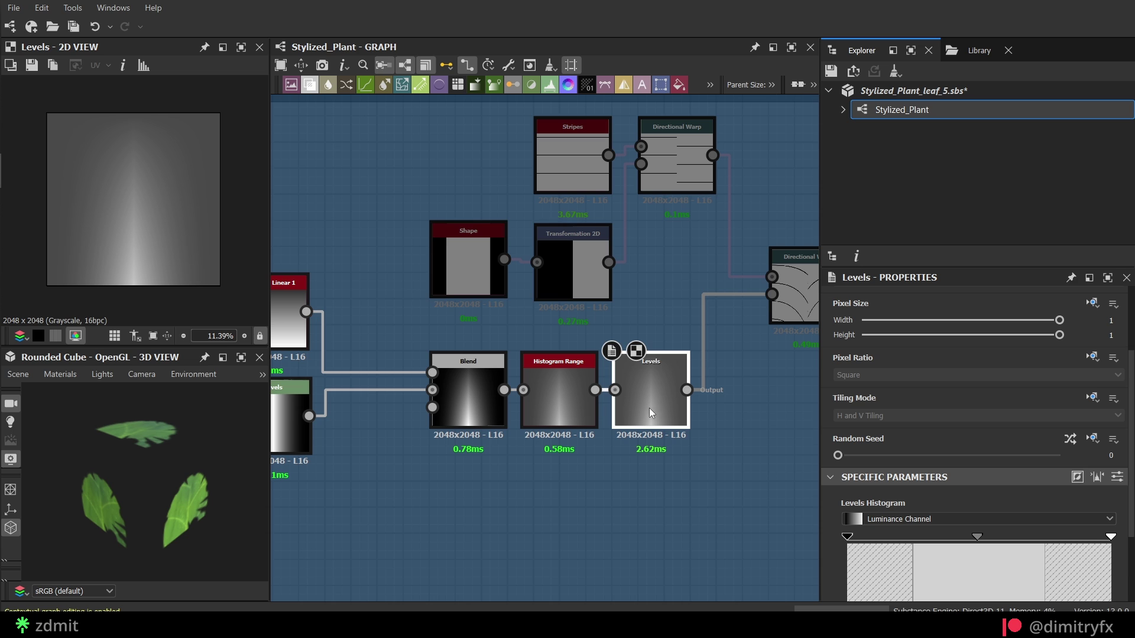
key(ctrl)
key(ctrl)
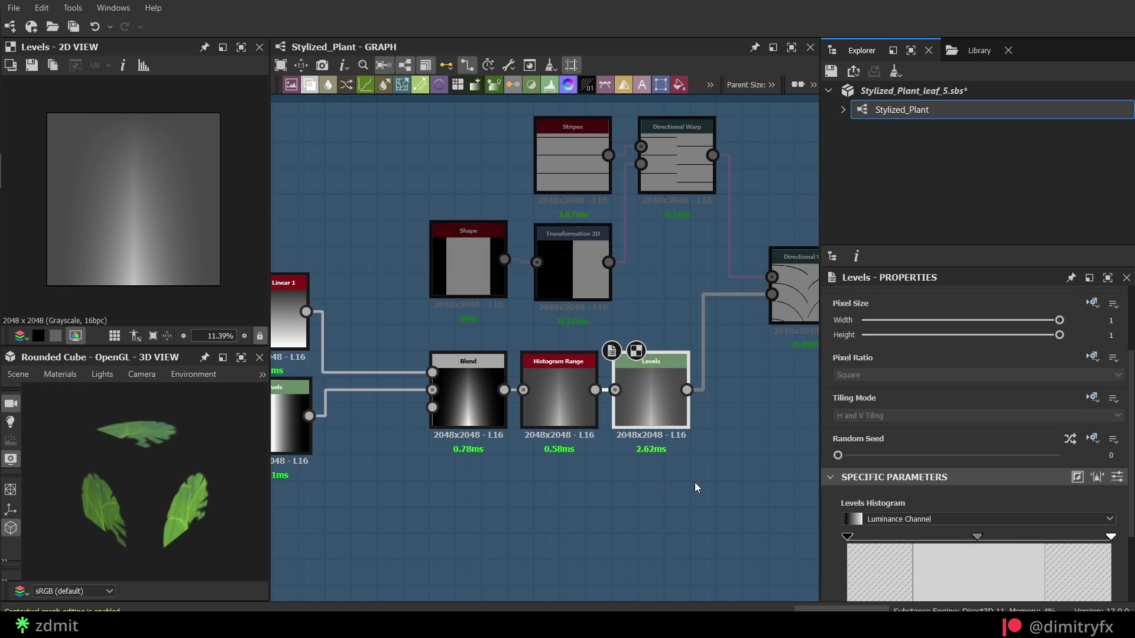
- Try raising the Levels node's black input point while previewing the second Directional Warp, and undo the change
middle_drag(694, 483, 618, 515)
double_click(734, 336)
click(571, 455)
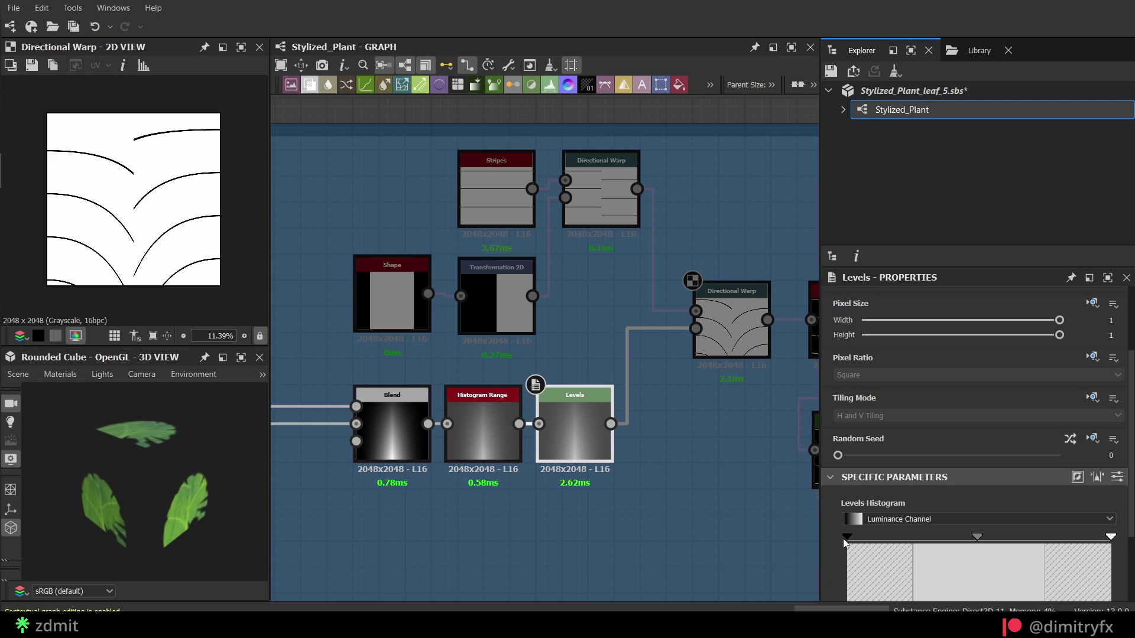
drag(847, 539, 952, 531)
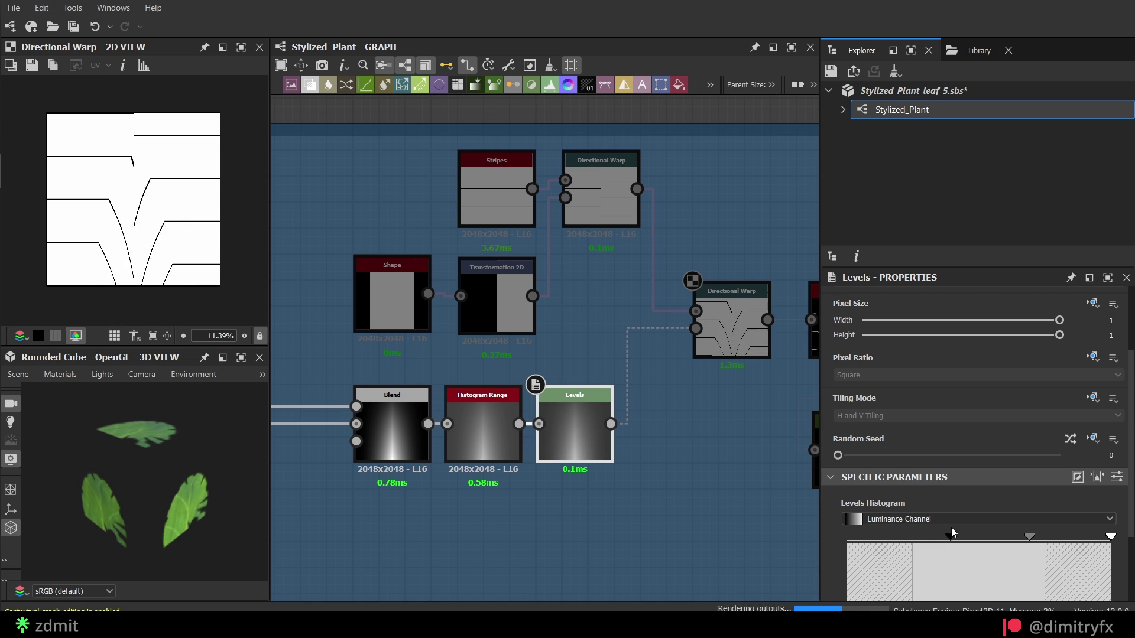
key(ctrl+z)
- Examine the Invert Grayscale and Gradient Map nodes at the end of the Side veins frame
scroll(644, 505, down, 1)
middle_drag(699, 522, 483, 489)
scroll(598, 314, up, 2)
double_click(598, 323)
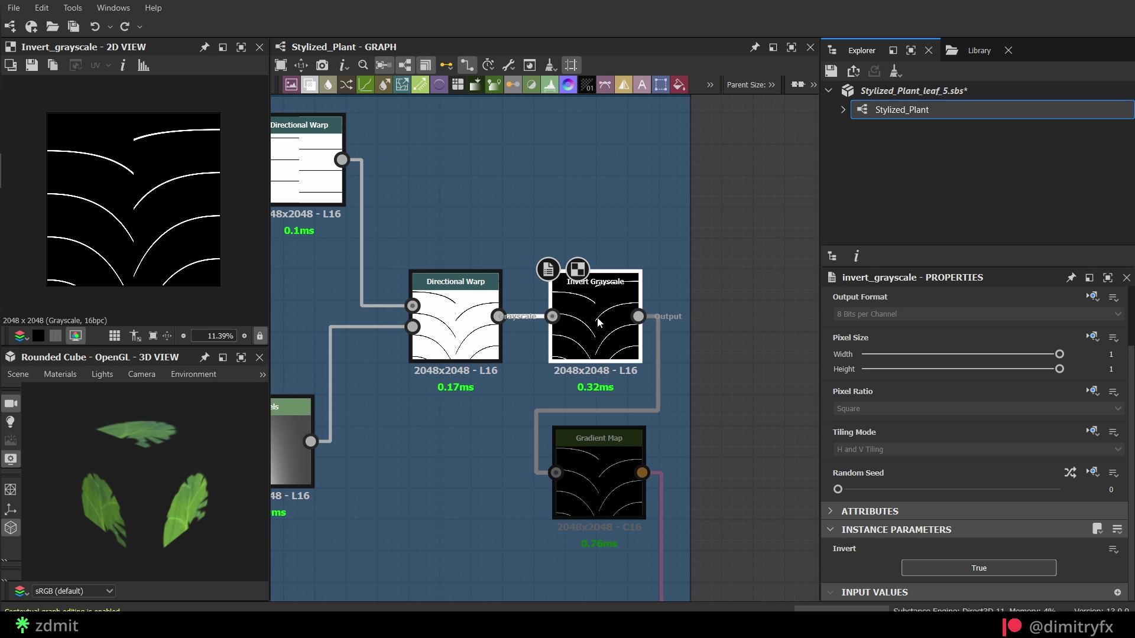
double_click(611, 471)
scroll(921, 566, down, 2)
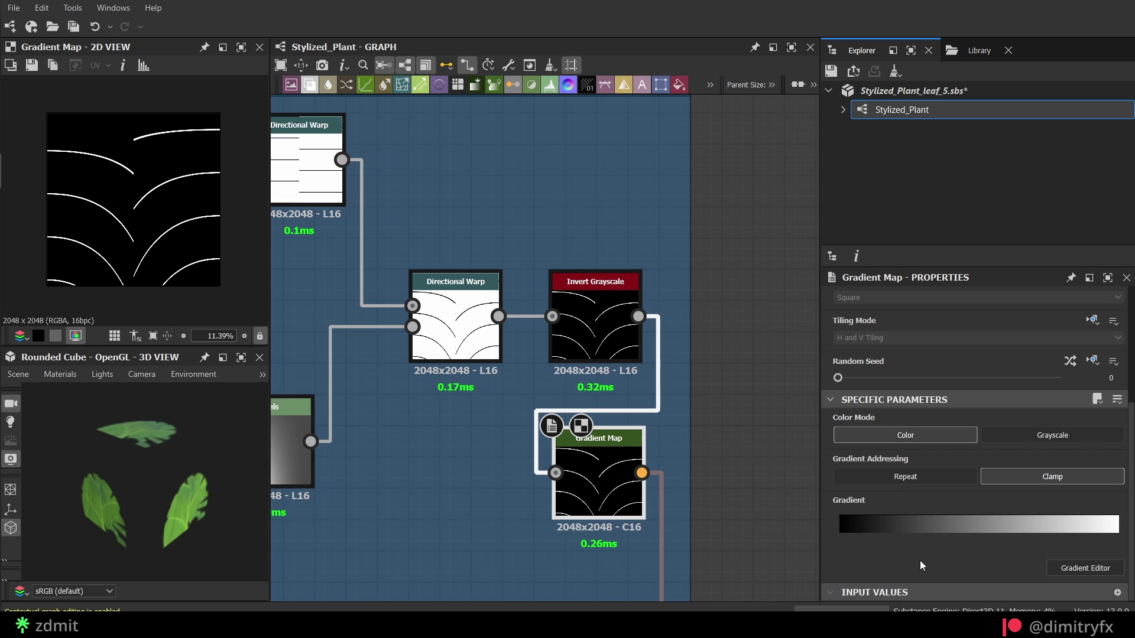
- Preview the Blend that combines the main and side veins, and trace its mask connection back to the original leaf shape
scroll(697, 507, down, 5)
scroll(615, 484, up, 5)
double_click(616, 490)
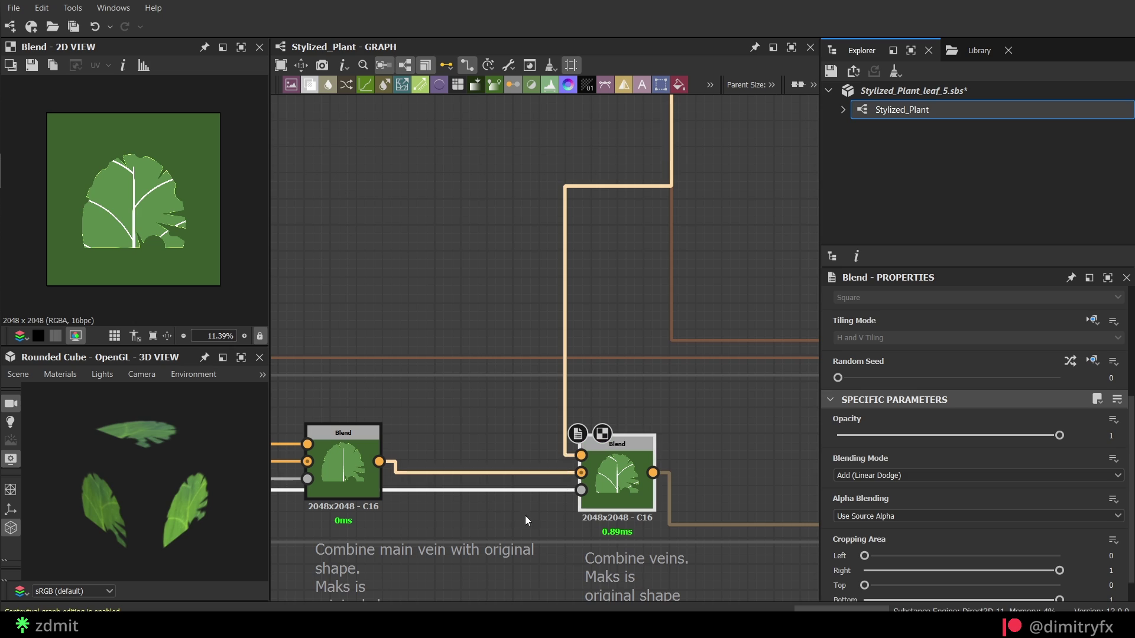
scroll(527, 520, down, 5)
middle_drag(477, 514, 529, 479)
key(ctrl)
key(ctrl)
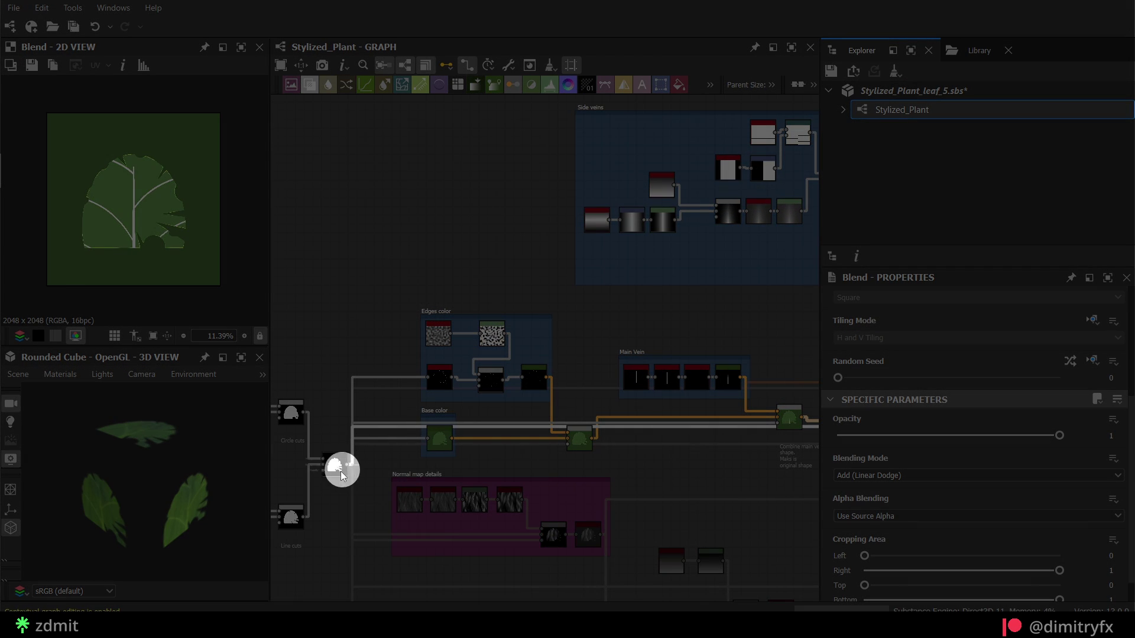
middle_drag(735, 452, 590, 479)
scroll(681, 461, up, 5)
middle_drag(681, 461, 242, 418)
middle_drag(373, 377, 548, 401)
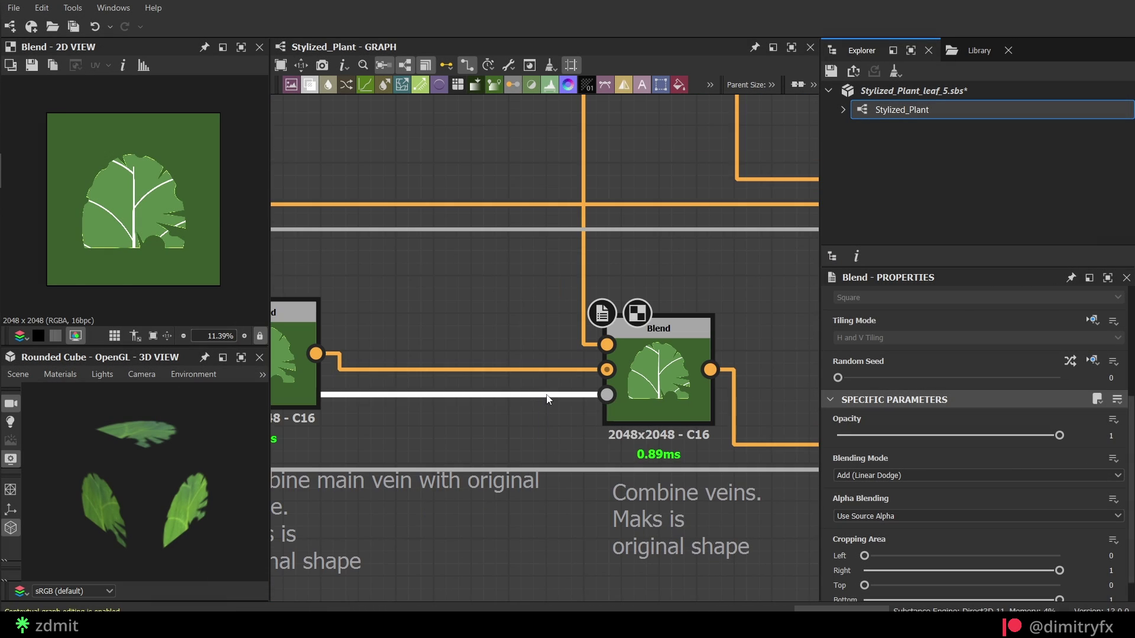
- Try removing the mask connection from the Blend that combines the veins, and undo the removal
key(ctrl)
key(ctrl)
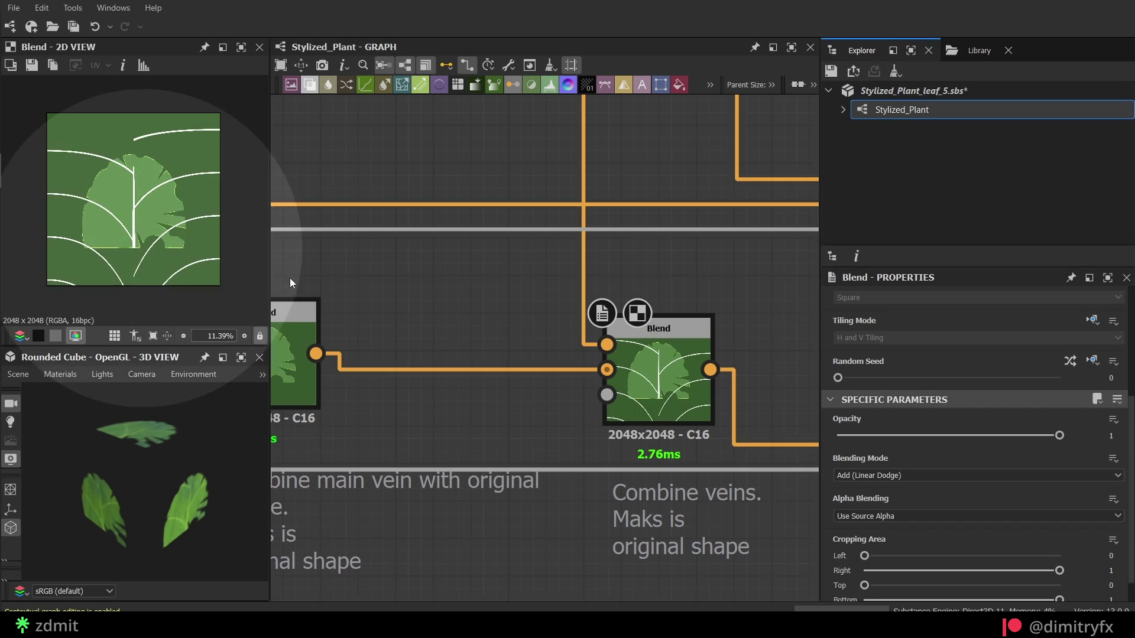
key(ctrl+z)
- Preview the Blend node at the start of the Color: veins frame
scroll(736, 388, down, 5)
middle_drag(759, 354, 555, 414)
middle_drag(684, 435, 561, 413)
scroll(547, 352, up, 5)
double_click(558, 367)
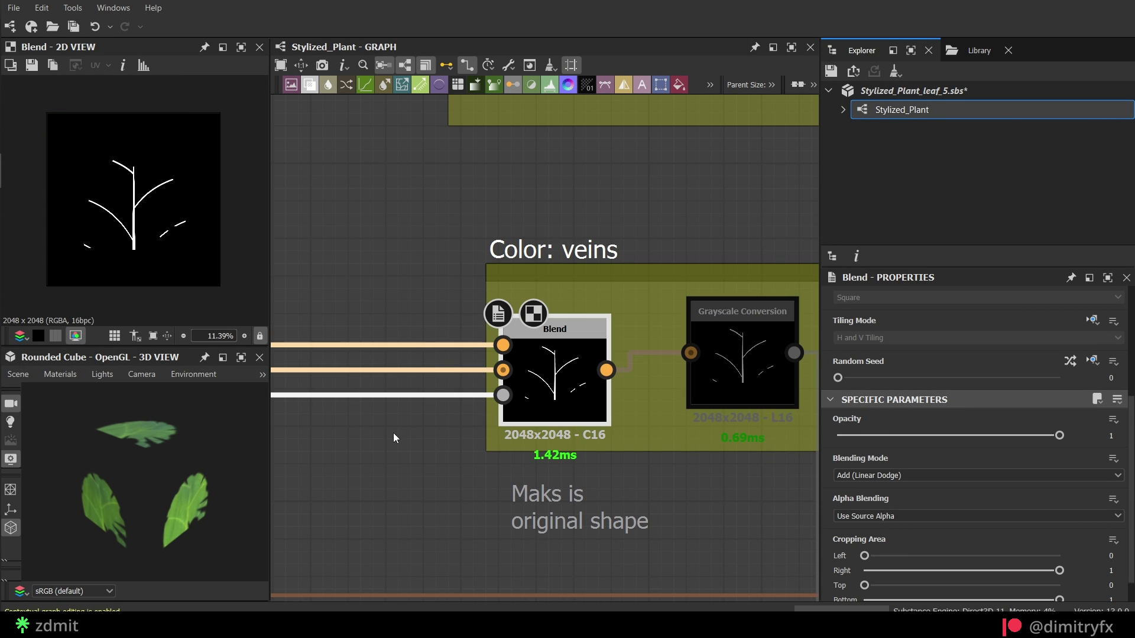
- Try deleting the mask connection of the Color: veins Blend, and undo the deletion
click(406, 395)
key(Delete)
key(ctrl+z)
- Examine the Grayscale Conversion and Gradient Map nodes in the Color: veins frame, including the gradient's colors
middle_drag(591, 535, 485, 515)
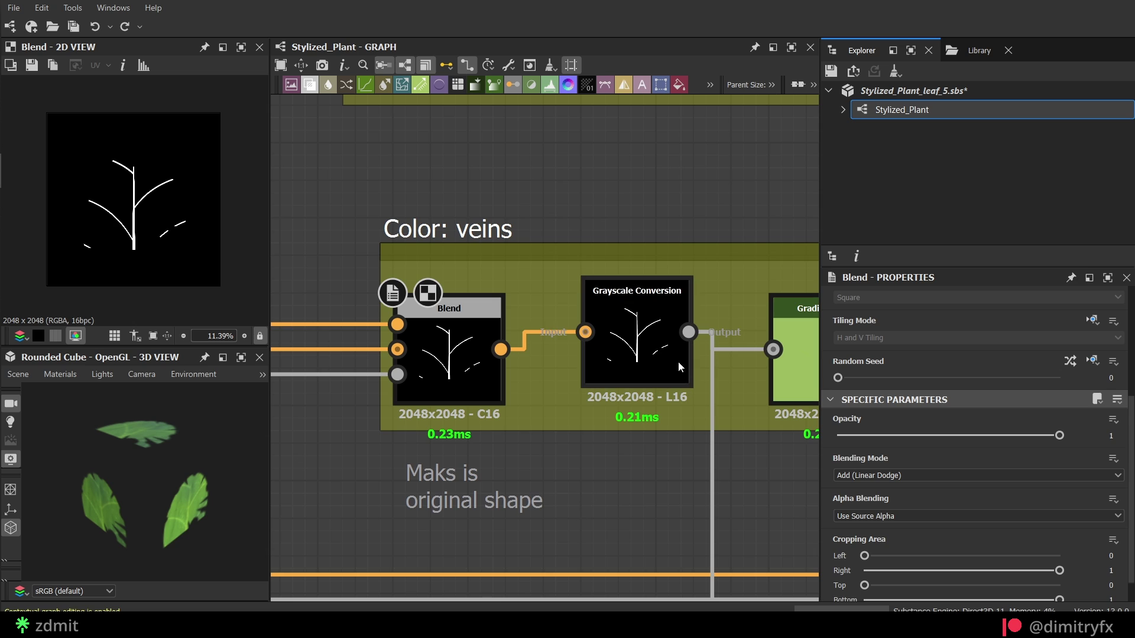
double_click(678, 367)
scroll(504, 444, down, 3)
double_click(593, 368)
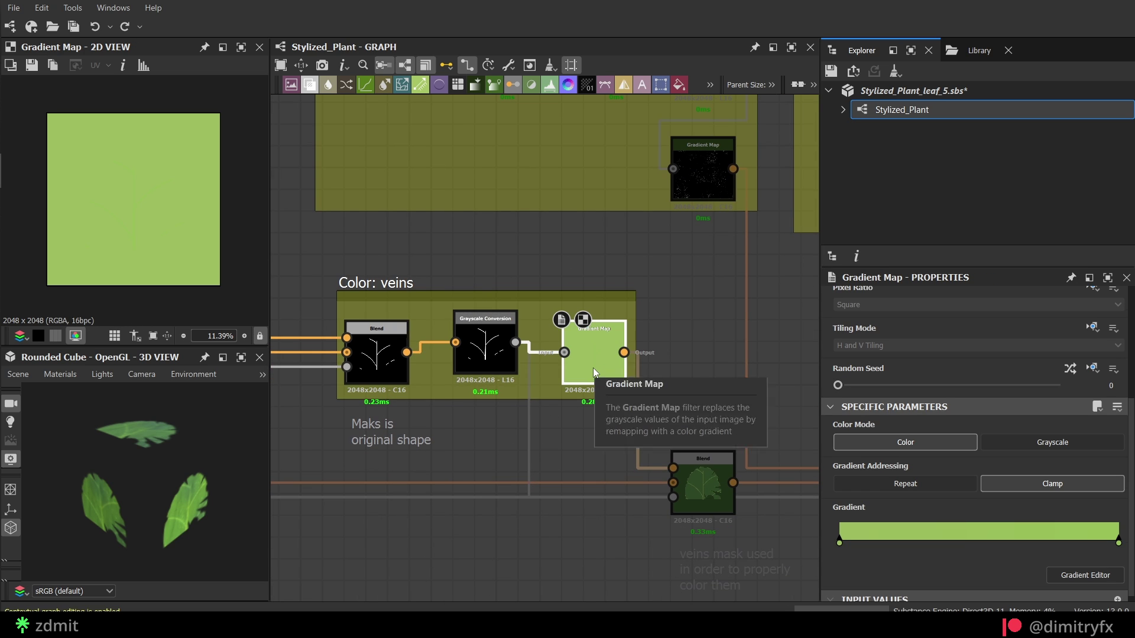
scroll(112, 177, up, 4)
scroll(208, 182, down, 5)
scroll(184, 203, up, 3)
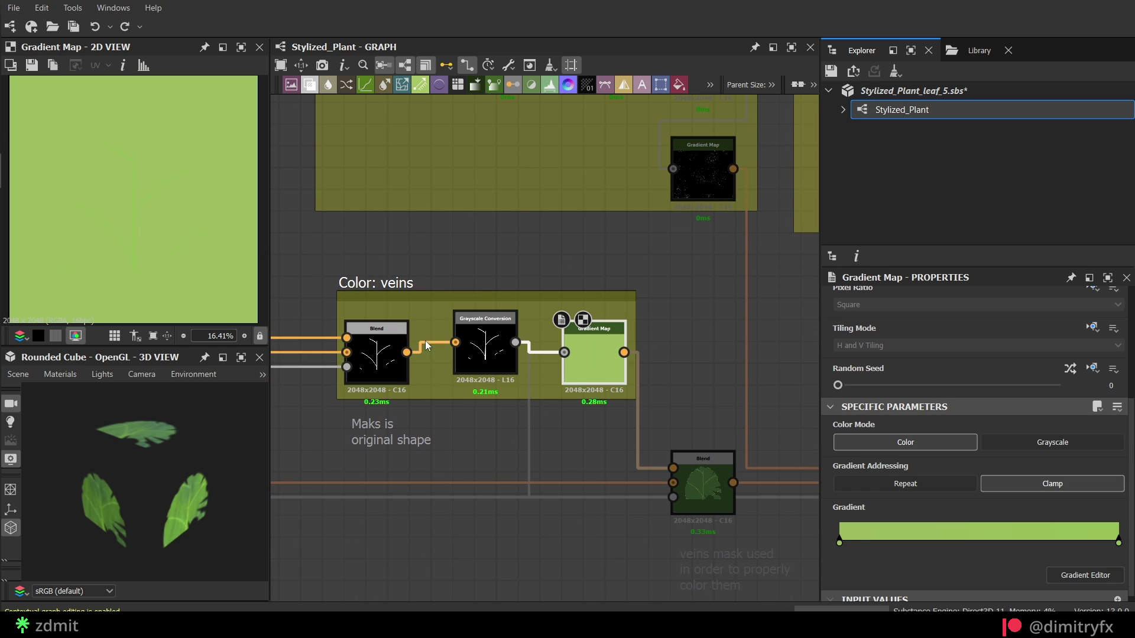
click(1067, 574)
click(728, 112)
- Preview the Blend that colors the veins on the leaf, try deleting its veins mask connection, and undo the deletion
middle_drag(698, 319, 630, 237)
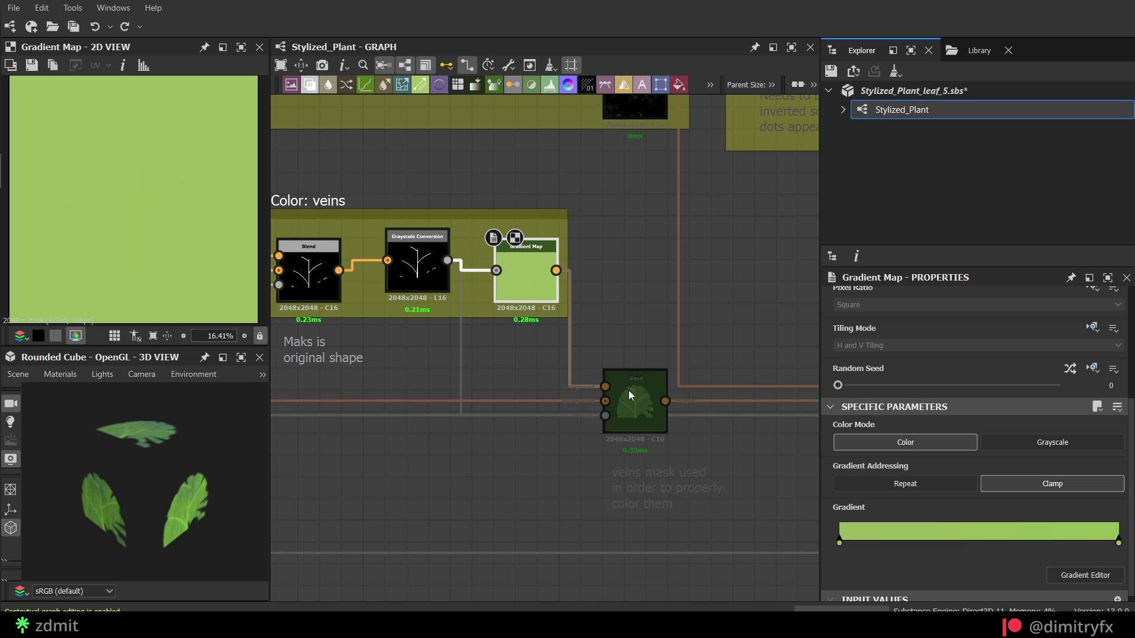
double_click(634, 406)
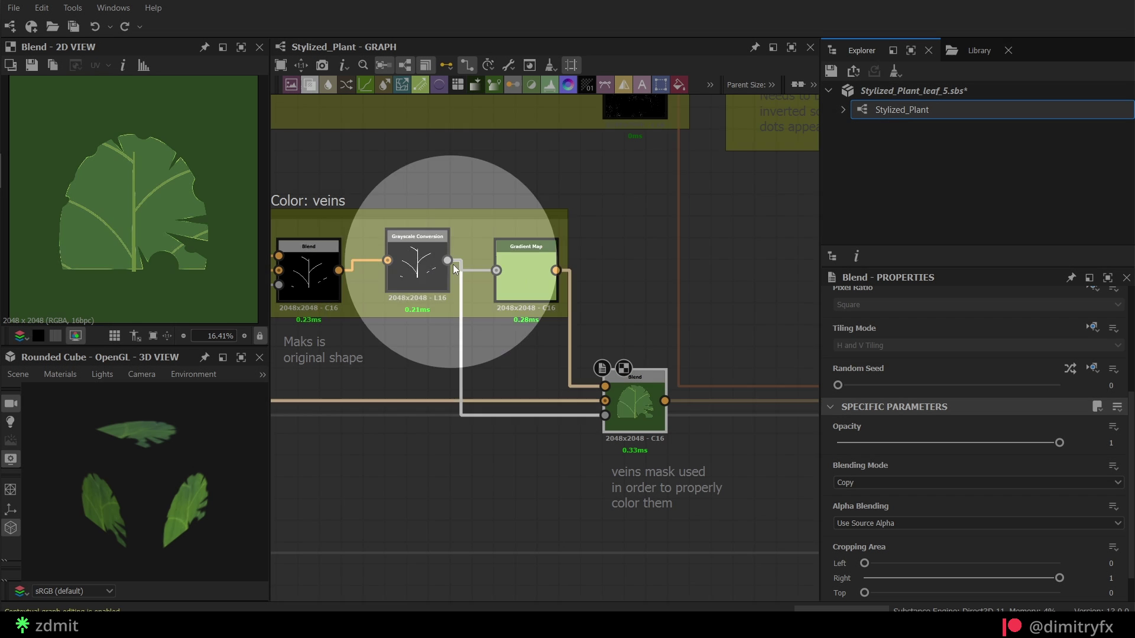
drag(501, 358, 451, 366)
key(Delete)
key(ctrl+z)
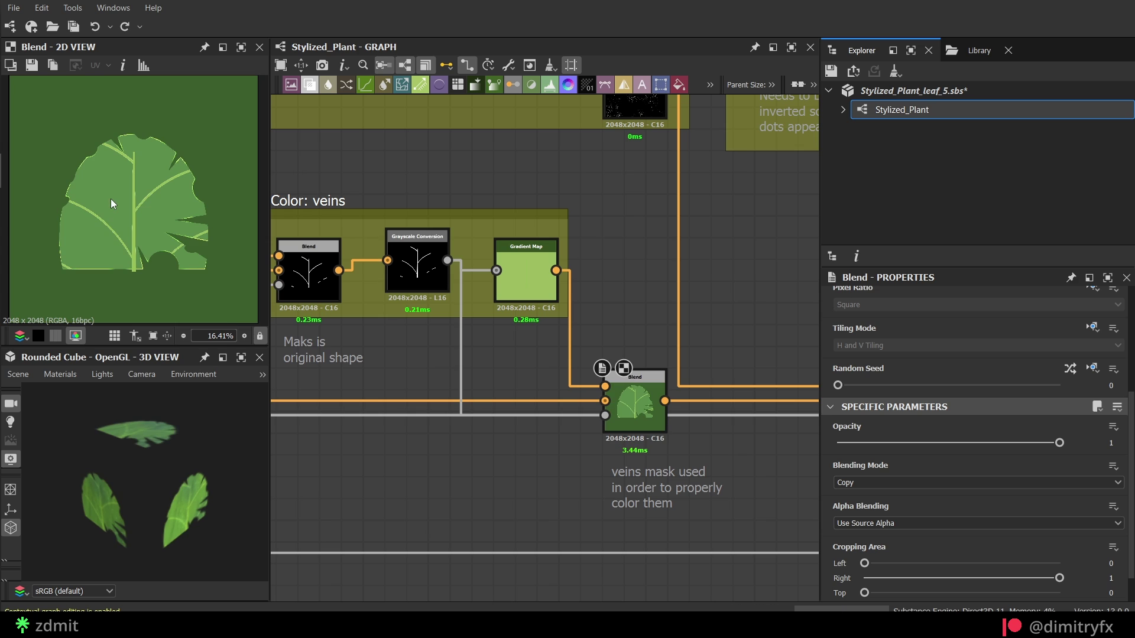
middle_drag(580, 477, 502, 479)
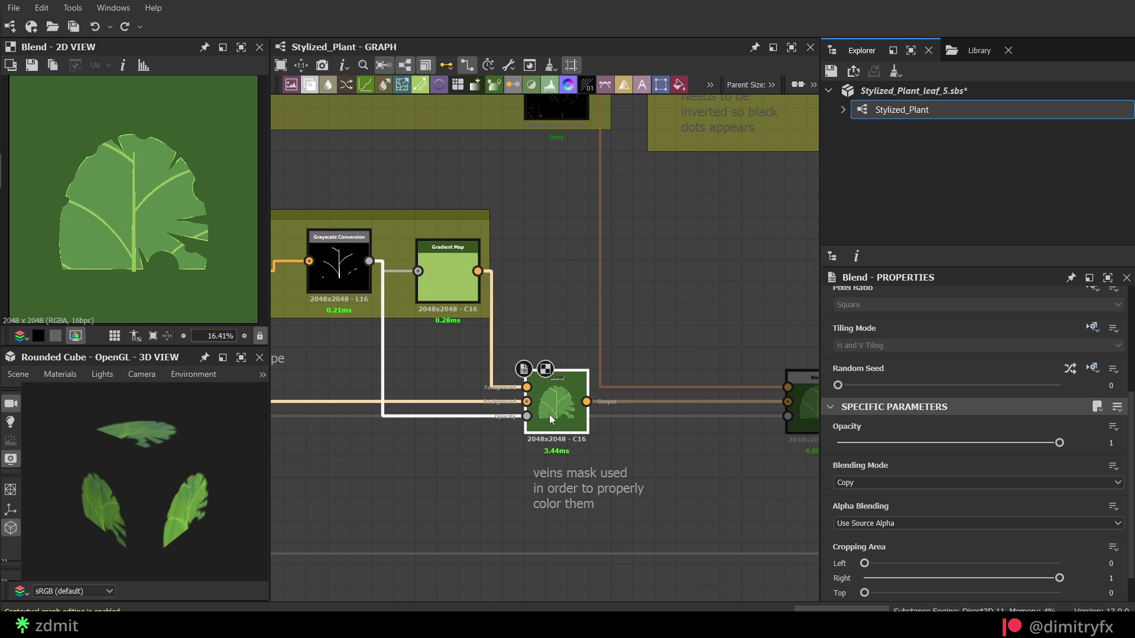
- Examine the Grunge Spots, Perlin Noise, Threshold and first Blur nodes in the Color: Light dots frame
scroll(562, 290, down, 3)
middle_drag(554, 272, 600, 520)
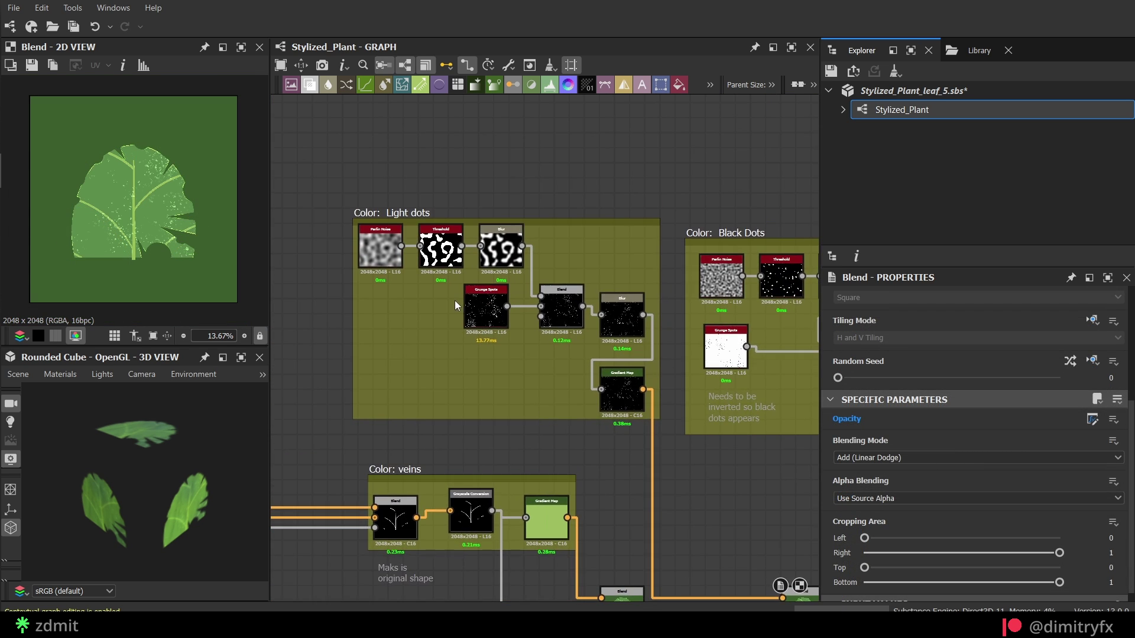
scroll(455, 300, up, 3)
double_click(495, 310)
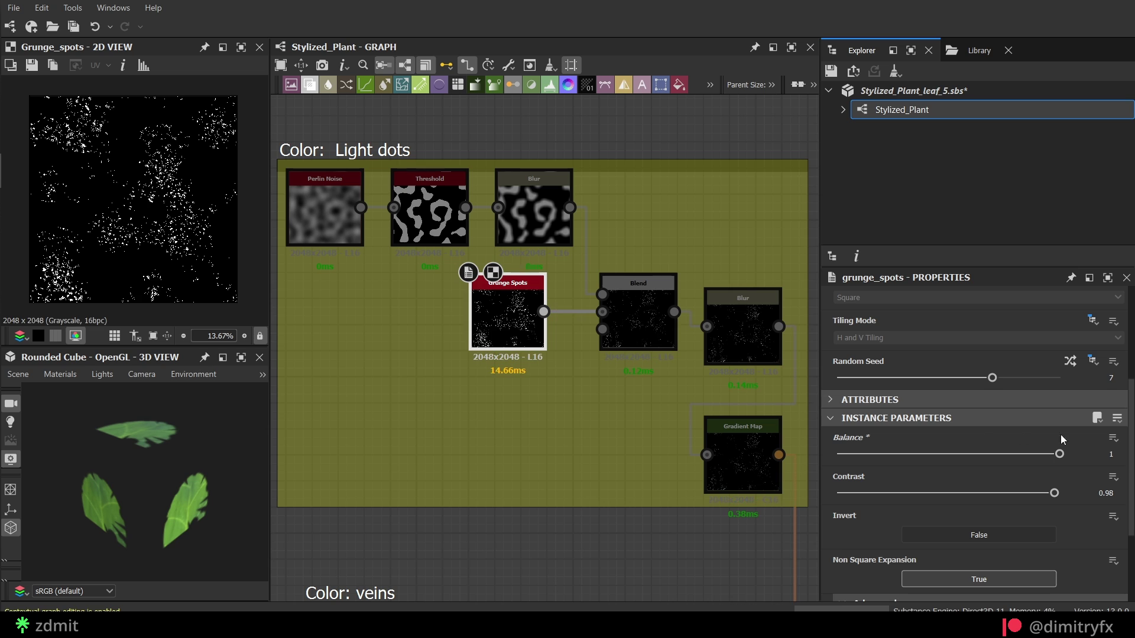
double_click(331, 221)
double_click(430, 218)
double_click(560, 202)
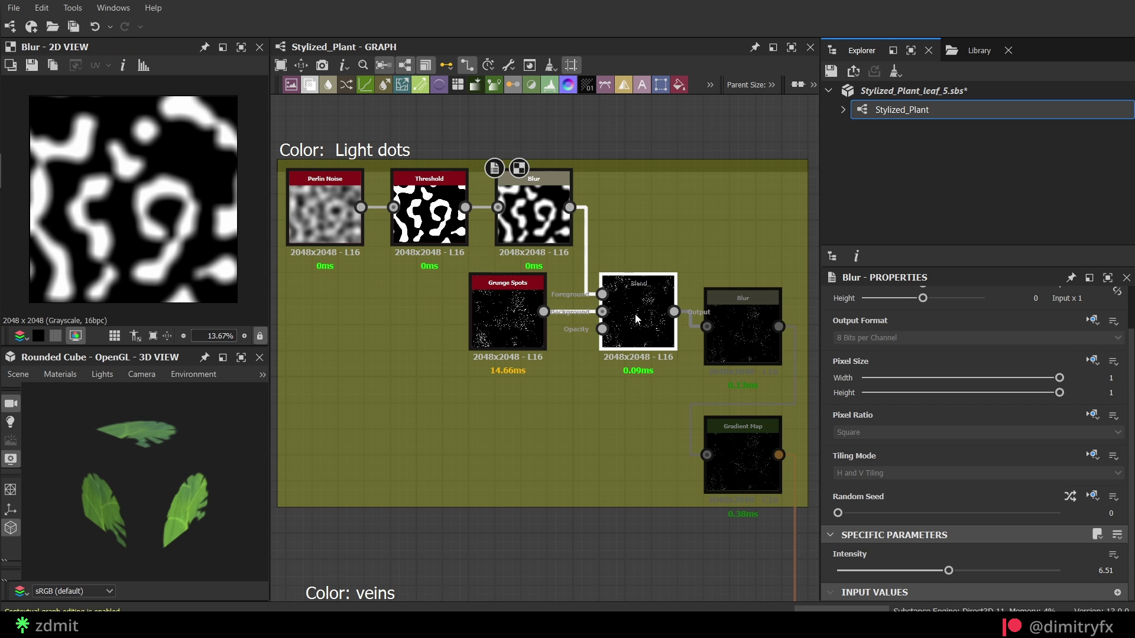
- Examine the Light dots frame's Blend opacity, its second Blur and the Gradient Map's colors
double_click(639, 313)
scroll(994, 578, down, 2)
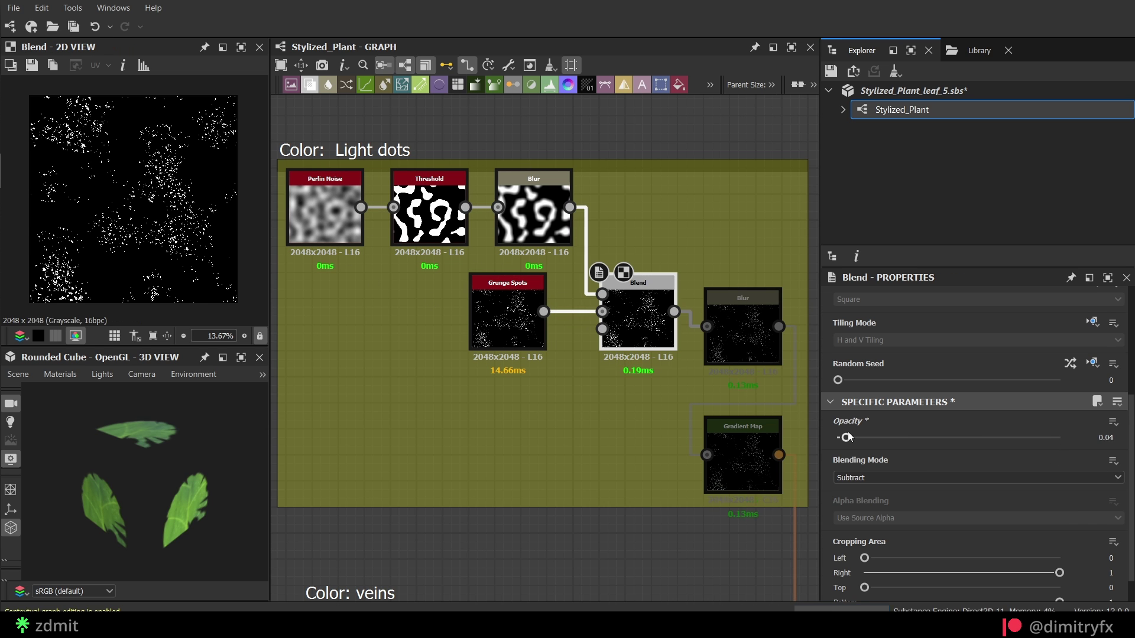
click(746, 344)
middle_drag(747, 344, 613, 220)
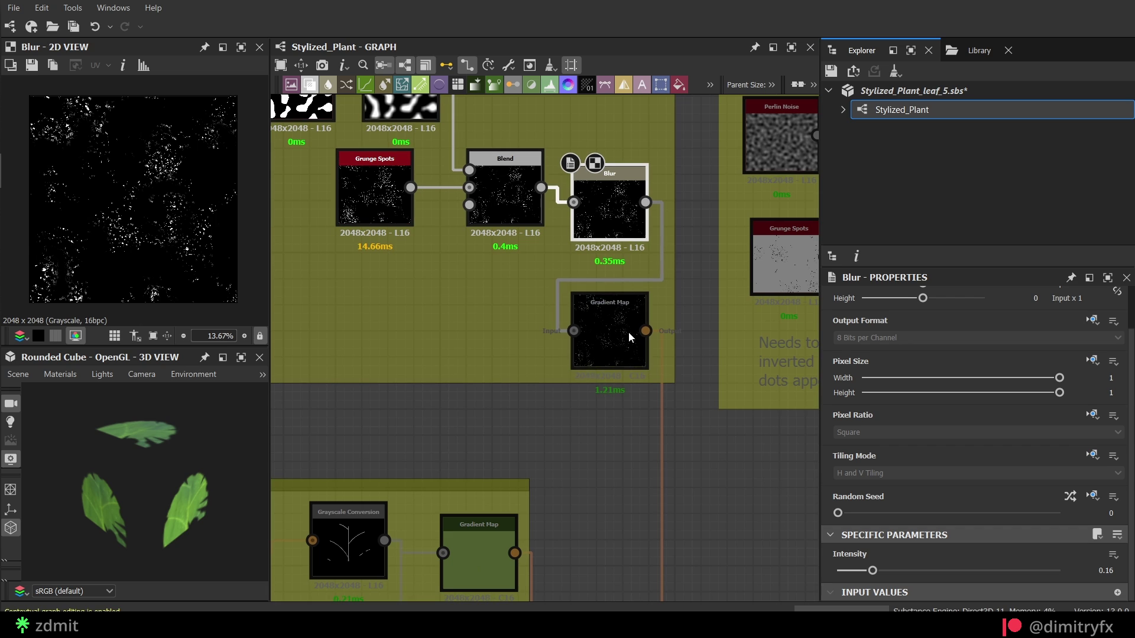
click(618, 348)
click(1083, 569)
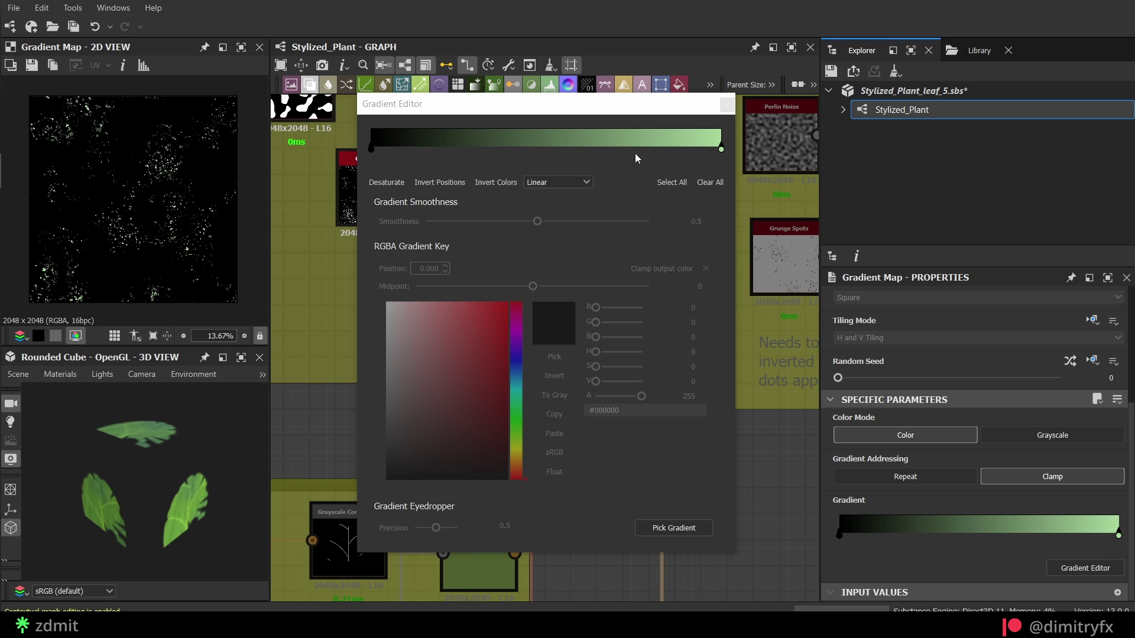
click(727, 105)
- Examine the blending mode of the Blend that adds the light dots to the leaf color
scroll(687, 367, down, 2)
middle_drag(687, 371, 611, 141)
scroll(786, 383, up, 3)
click(772, 376)
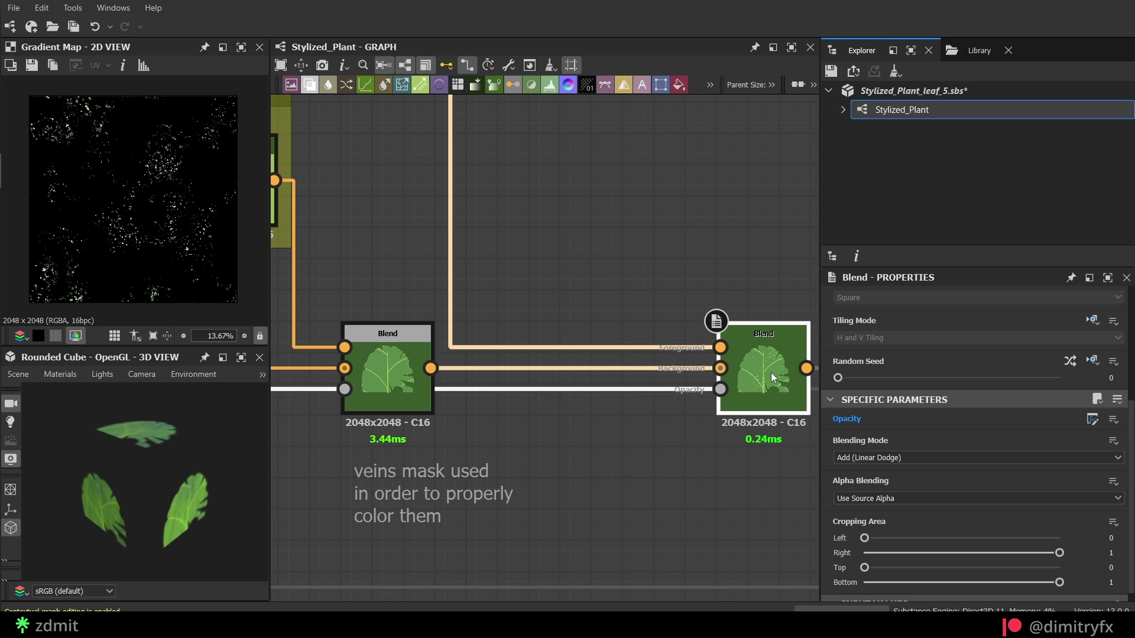
click(868, 458)
click(871, 477)
- Try disconnecting the opacity mask from the Blend that adds the light dots, and inspect the resulting texture up close
drag(765, 398, 763, 336)
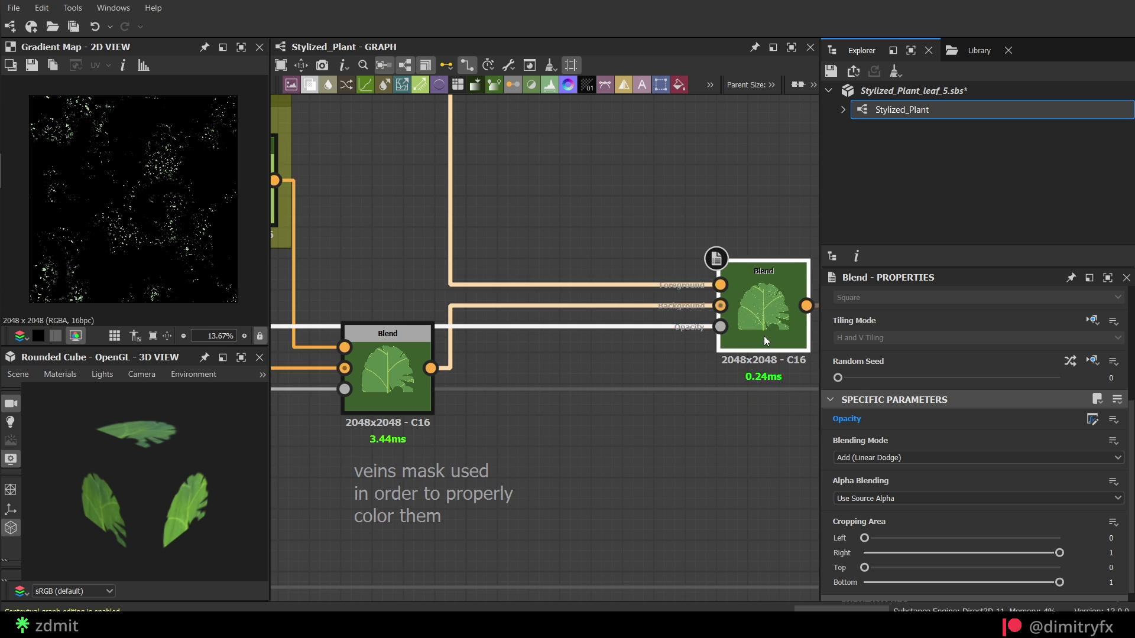
click(630, 351)
double_click(761, 332)
click(622, 349)
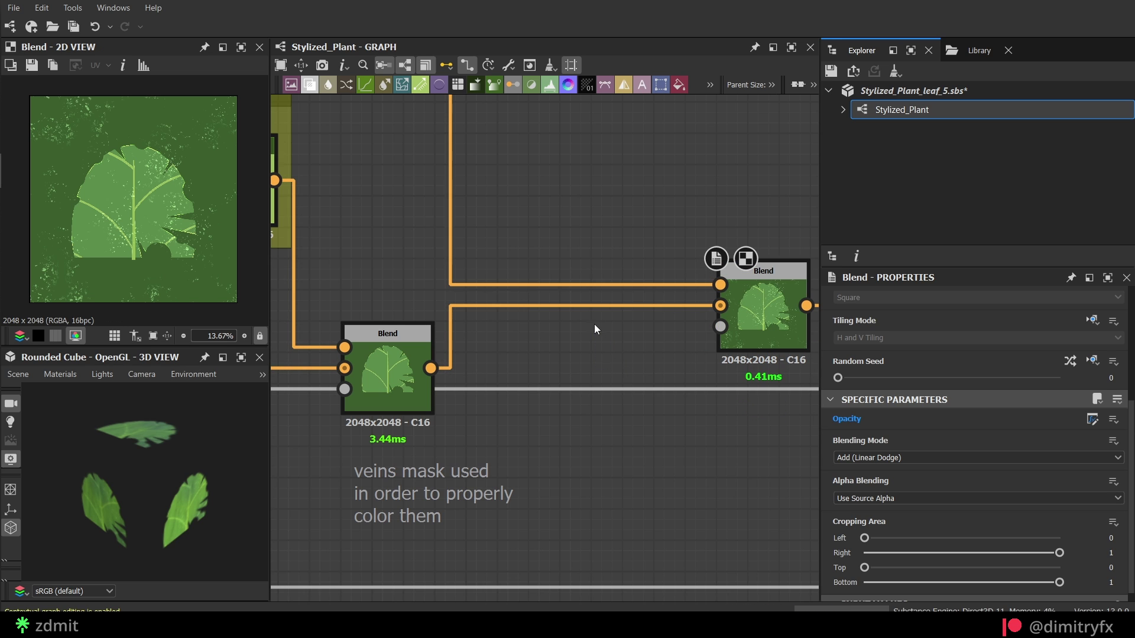
scroll(43, 108, up, 5)
middle_drag(43, 107, 134, 200)
scroll(134, 200, down, 6)
key(f)
- Examine the Invert setting of the Grunge Spots node in the Color: Black Dots frame
scroll(628, 355, down, 3)
middle_drag(679, 332, 565, 515)
double_click(410, 289)
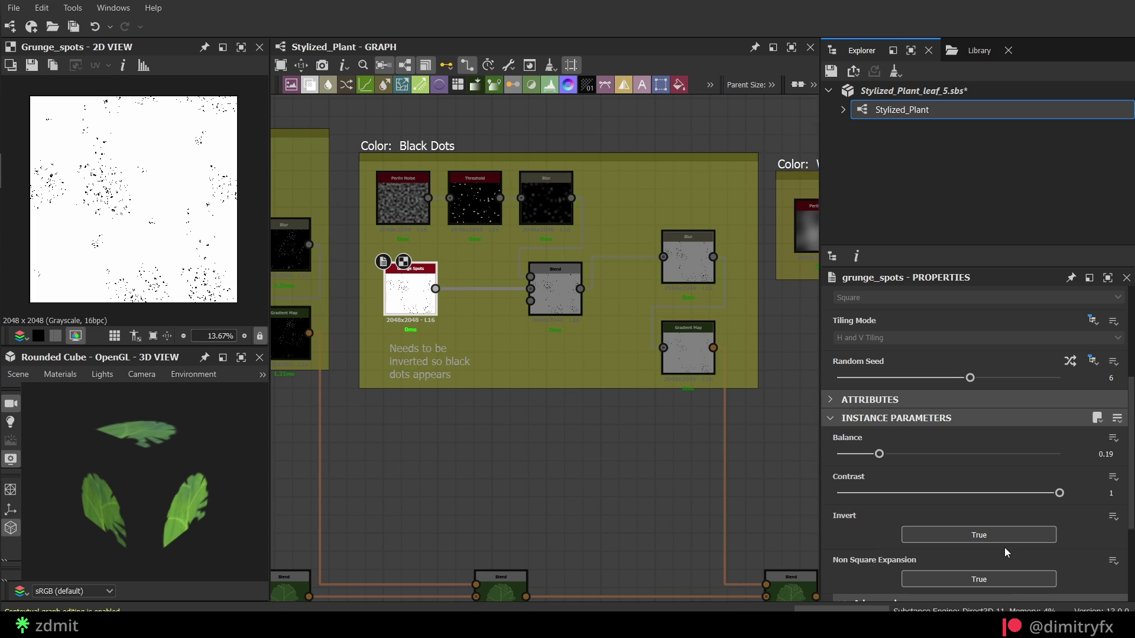
click(979, 535)
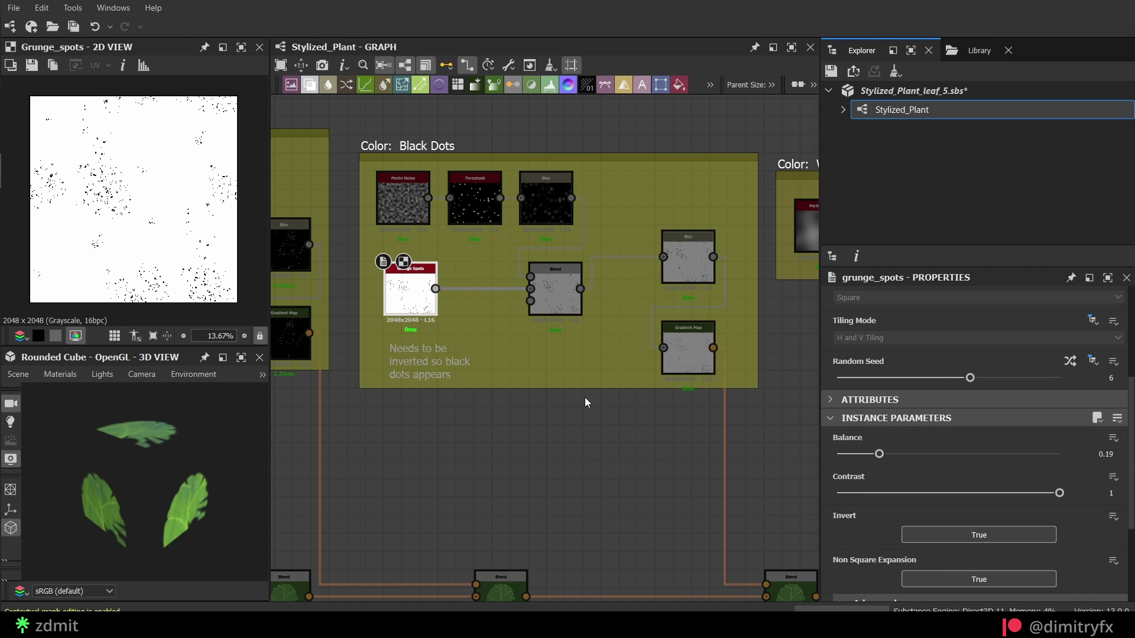
- Examine the Blend and its blending mode, the second Blur and the Gradient Map in the Black Dots frame
double_click(557, 294)
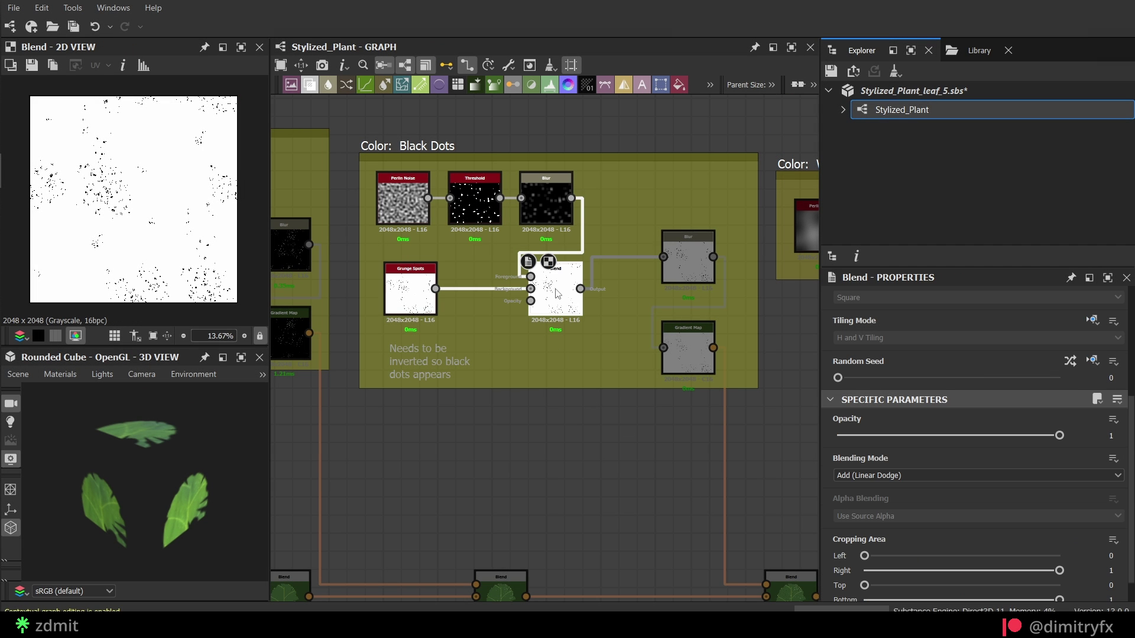
click(856, 478)
click(806, 454)
double_click(690, 262)
double_click(693, 349)
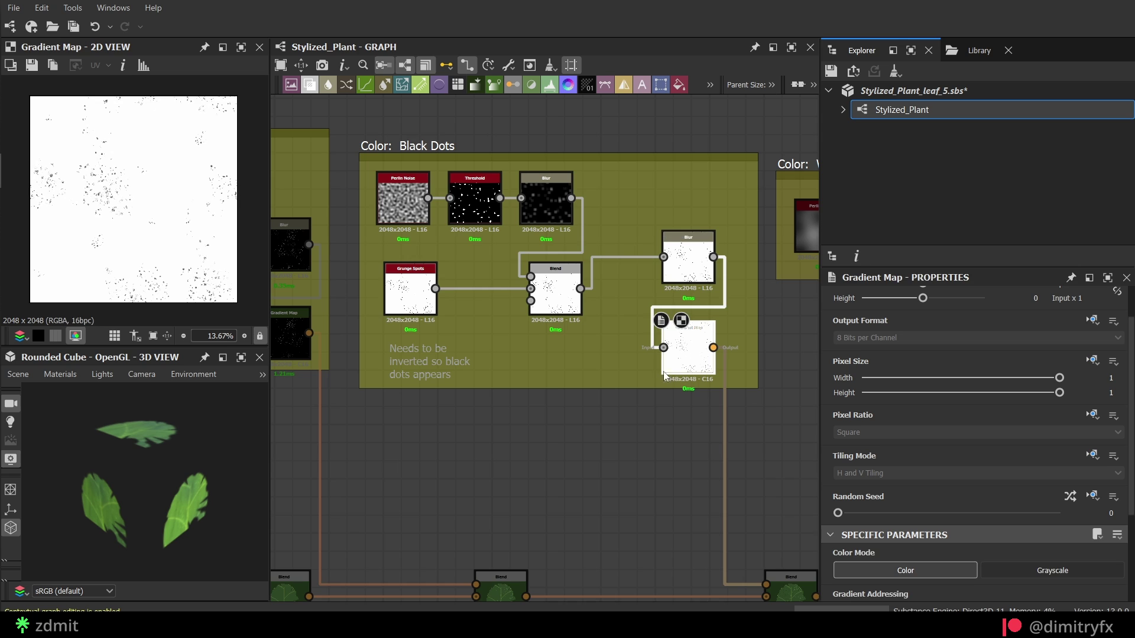
- Examine the blending mode of the Blend that puts the black dots on the leaf, and read its comment
scroll(664, 508, down, 1)
middle_drag(664, 507, 532, 324)
scroll(623, 395, up, 2)
double_click(623, 395)
scroll(875, 449, down, 4)
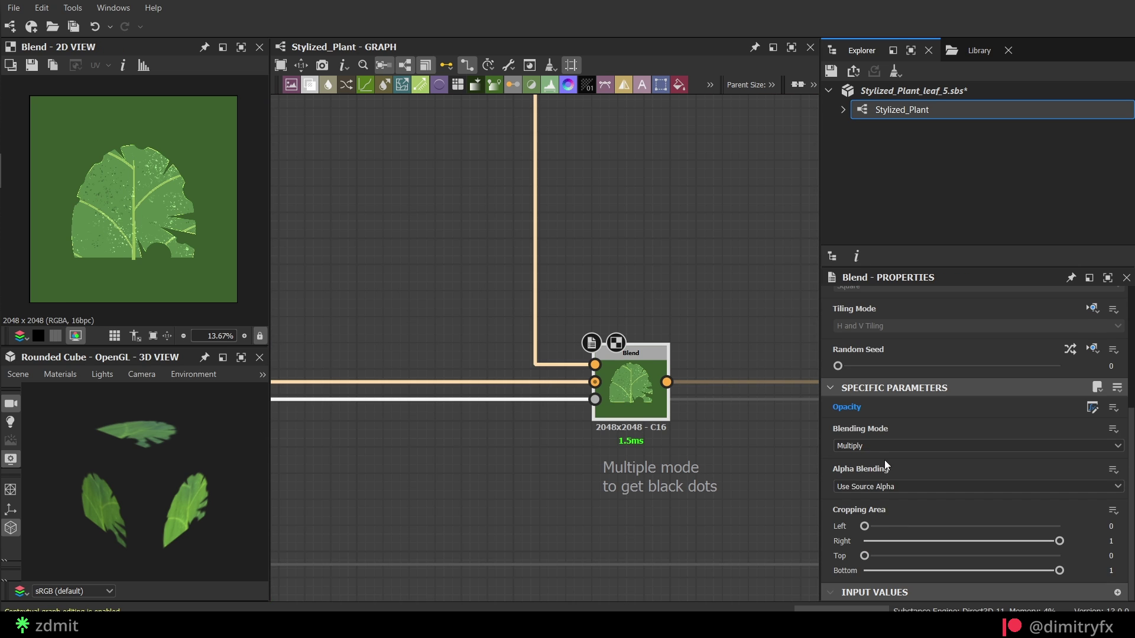
click(881, 446)
click(869, 488)
click(650, 476)
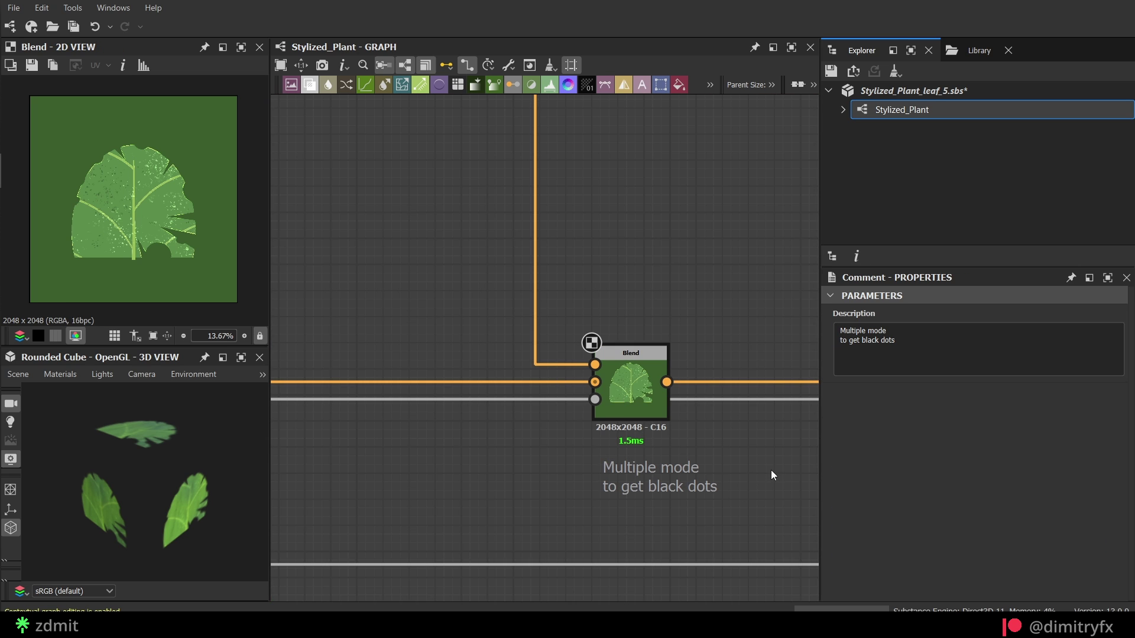
click(635, 392)
- Preview the Perlin Noise and Histogram Range nodes in the whole-shape color variation frame
scroll(635, 392, down, 3)
scroll(440, 388, up, 4)
double_click(416, 403)
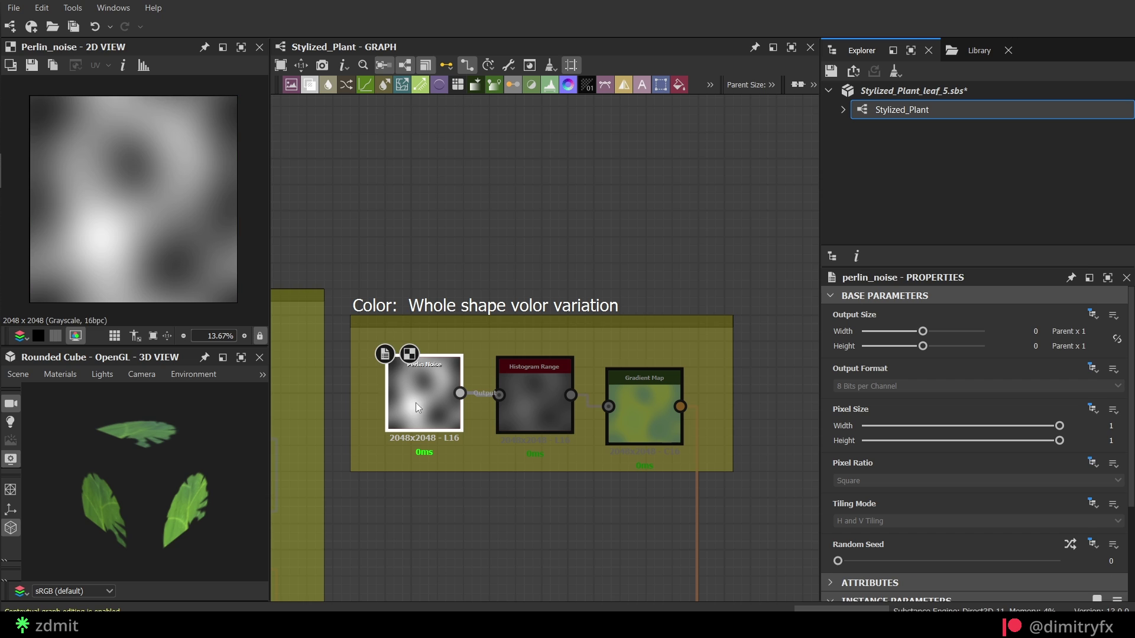
double_click(543, 409)
- Examine the color variation frame's Gradient Map and inspect the yellow key near the middle of its gradient
double_click(647, 410)
scroll(1095, 548, down, 3)
click(1095, 568)
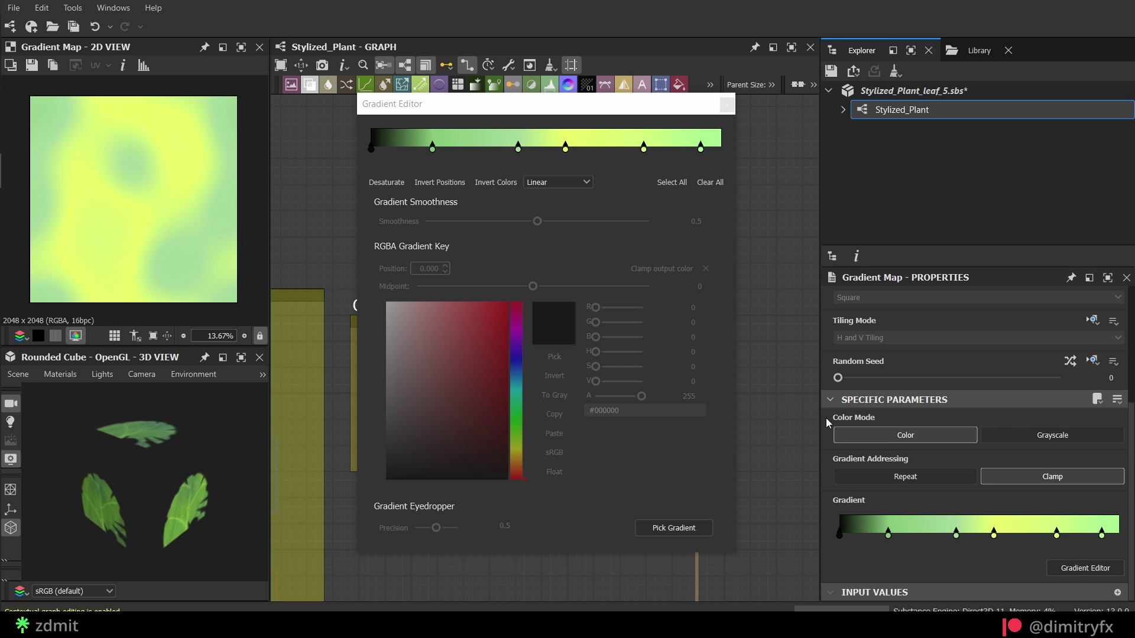
click(566, 148)
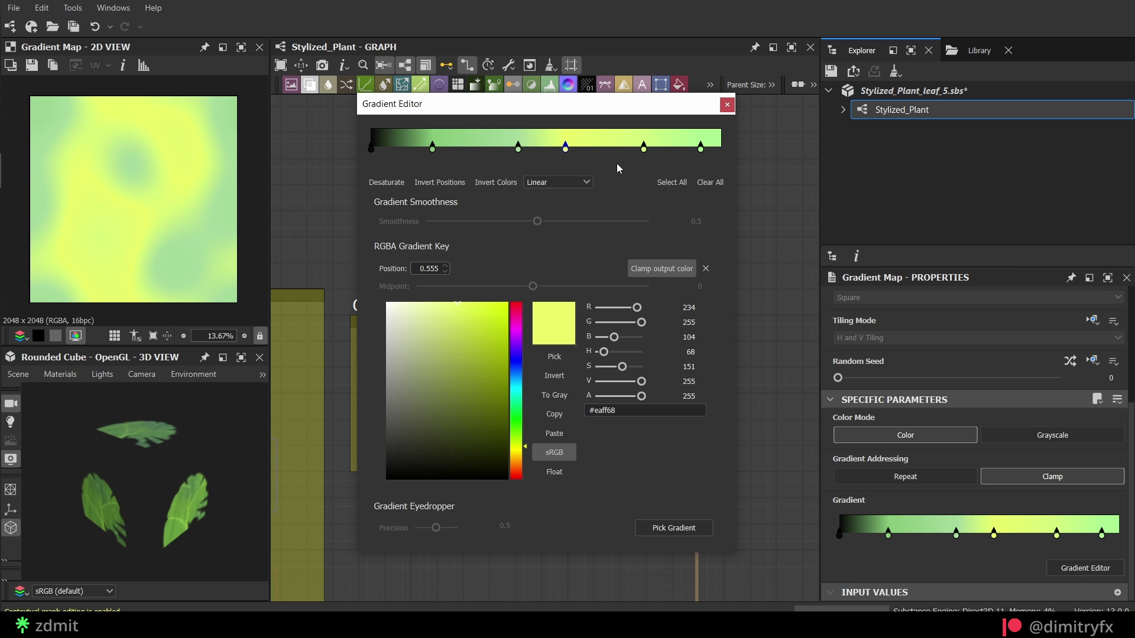
click(726, 108)
- Preview the Blend that applies the whole-shape color variation to the leaf, and check its blending mode
scroll(730, 379, down, 3)
middle_drag(730, 378, 597, 198)
scroll(607, 445, up, 3)
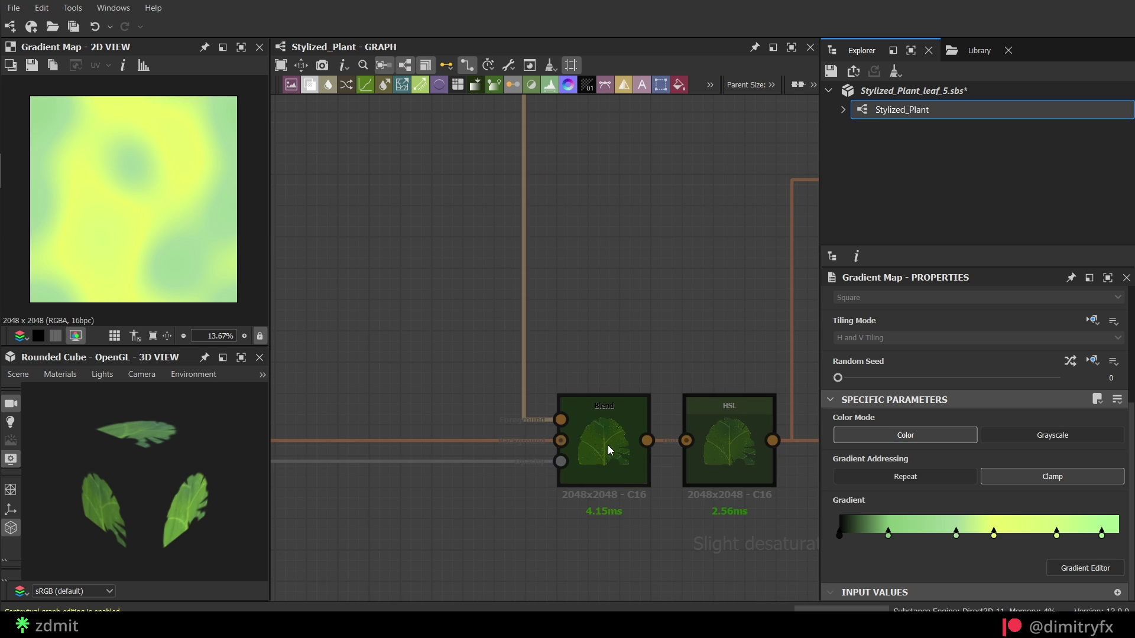
double_click(608, 445)
click(883, 472)
click(864, 515)
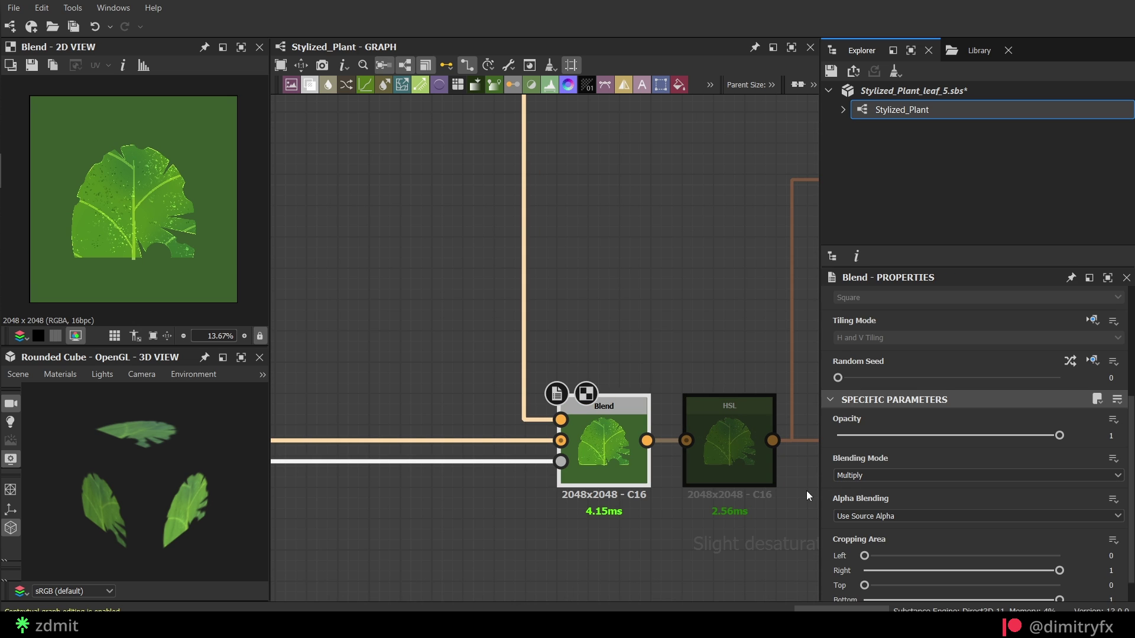
- Examine the HSL desaturation node after the color variation Blend, and preview the Basecolor output
middle_drag(738, 458, 594, 378)
double_click(595, 378)
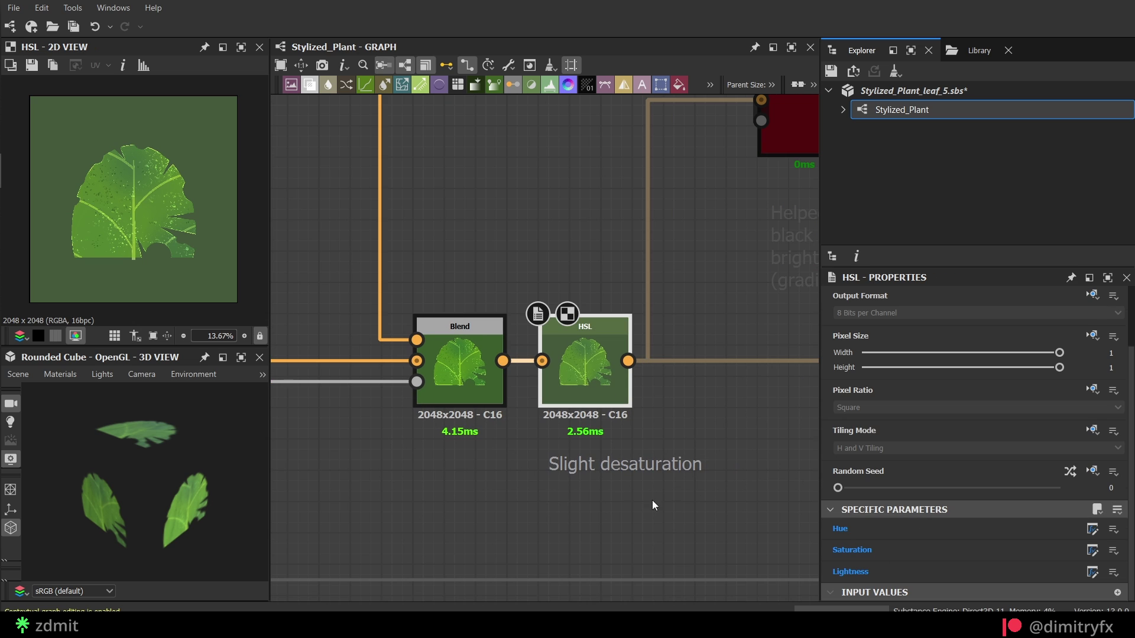
scroll(710, 439, down, 5)
middle_drag(715, 438, 408, 346)
scroll(539, 322, up, 4)
double_click(539, 322)
- Preview the Normal and Roughness output nodes of the leaf material
middle_drag(619, 475, 669, 206)
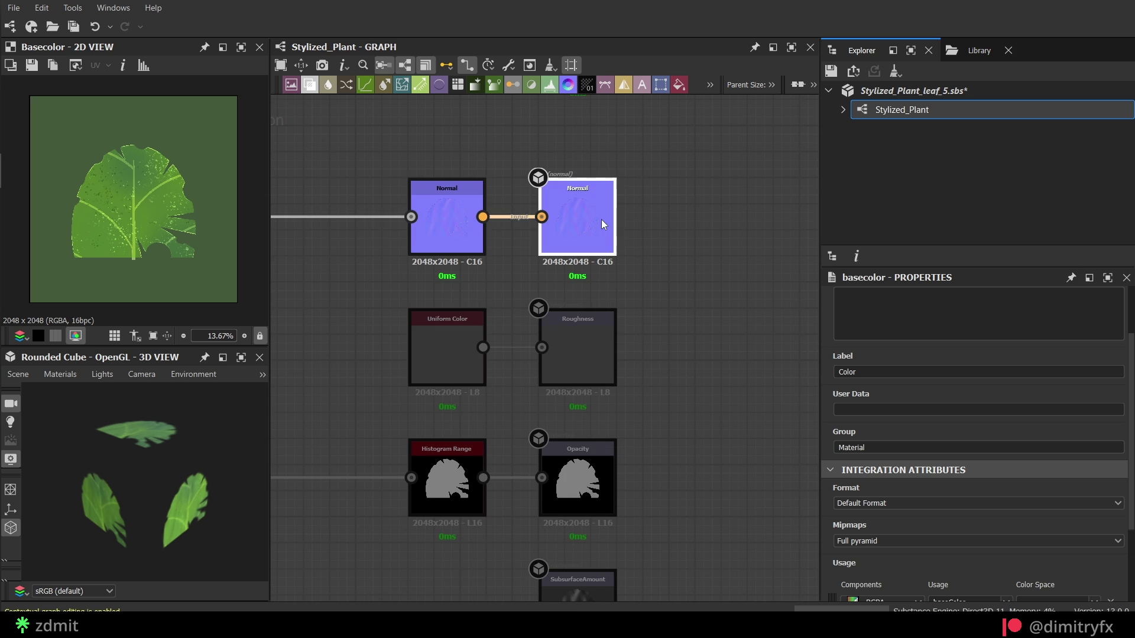
double_click(601, 224)
scroll(151, 212, up, 4)
scroll(151, 211, down, 4)
double_click(572, 351)
scroll(670, 425, down, 3)
middle_drag(670, 426, 645, 344)
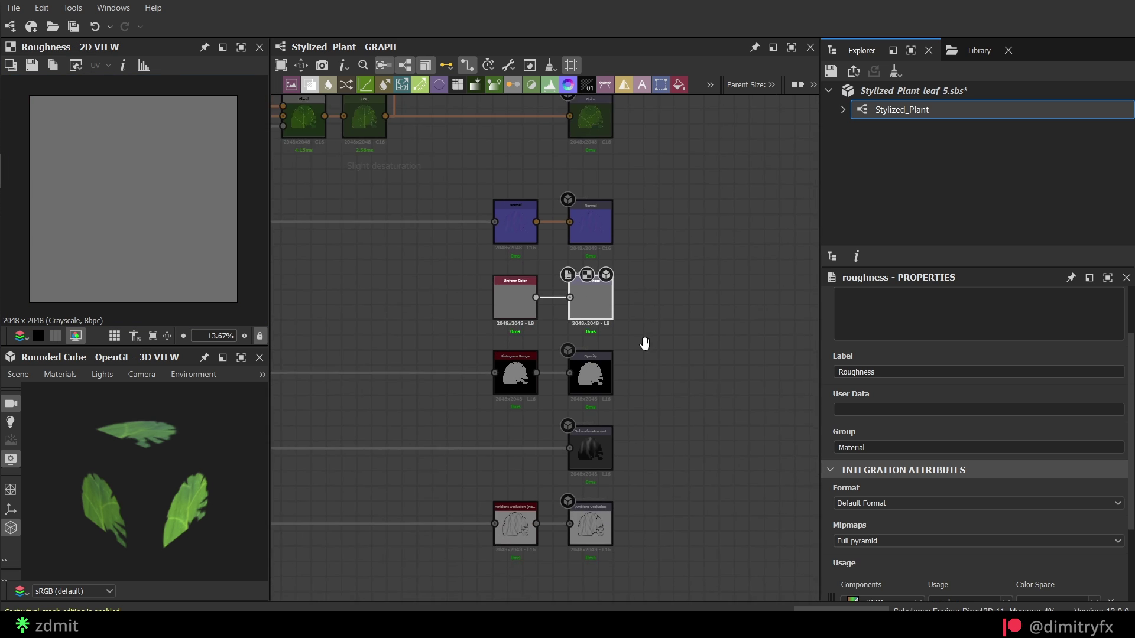
- Preview the Opacity, SubsurfaceAmount and Ambient Occlusion output nodes of the leaf material
scroll(645, 343, up, 2)
double_click(567, 339)
scroll(623, 507, down, 1)
double_click(580, 469)
middle_drag(623, 507, 623, 275)
double_click(557, 362)
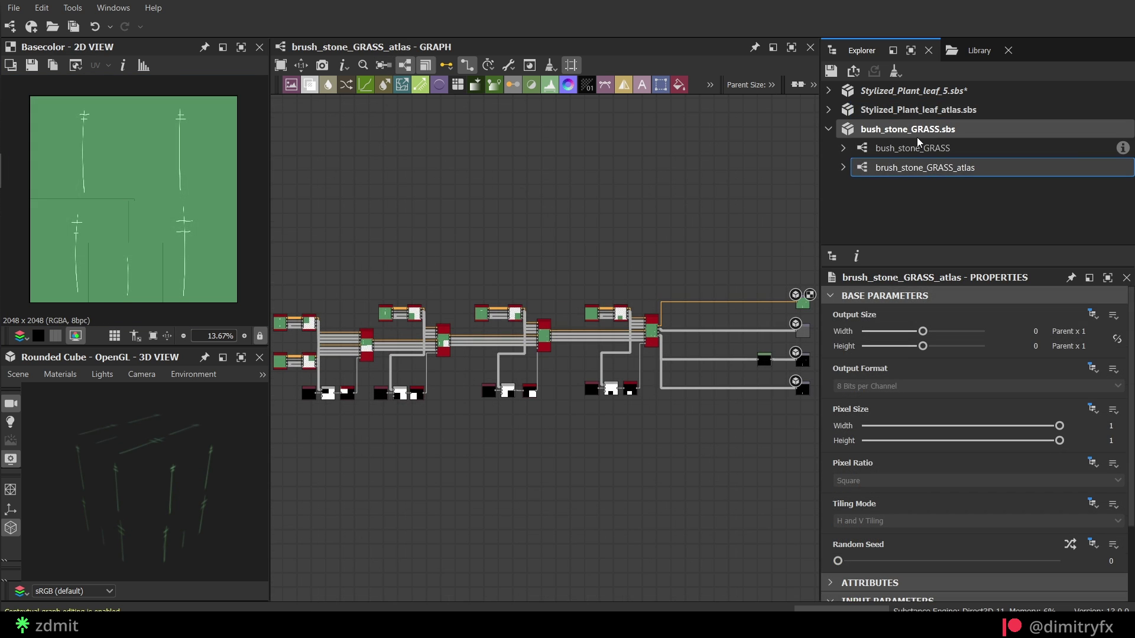
- Add an instance of the bush_stone_GRASS graph to the brush_stone_GRASS_atlas graph, above the existing rows, and preview it
right_click(830, 137)
click(902, 175)
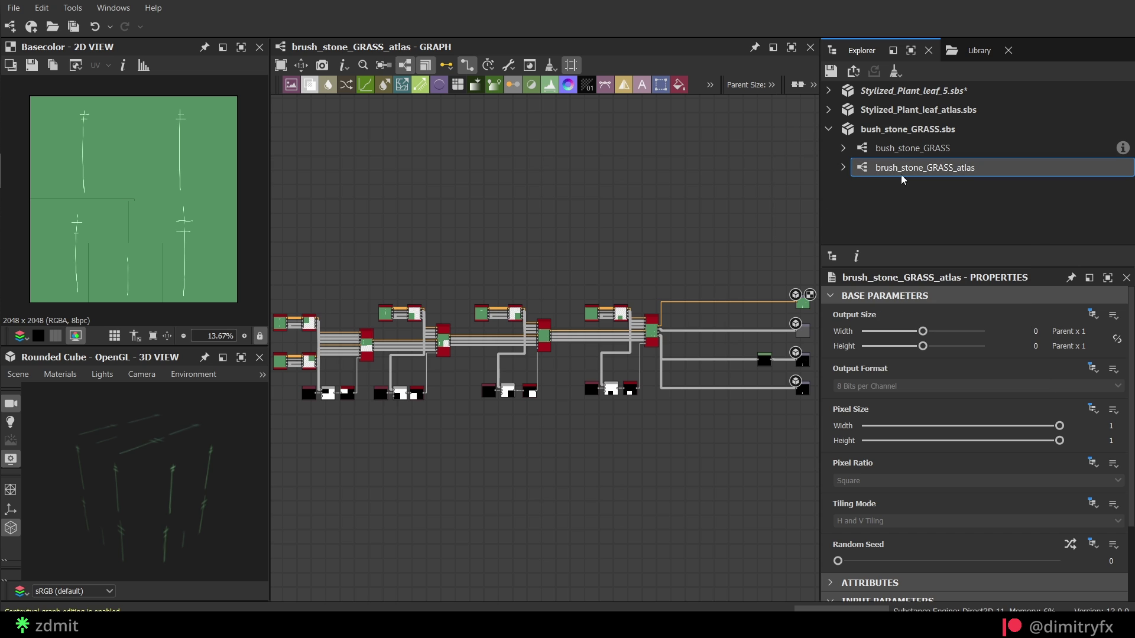
scroll(460, 240, up, 3)
drag(913, 148, 411, 198)
double_click(413, 195)
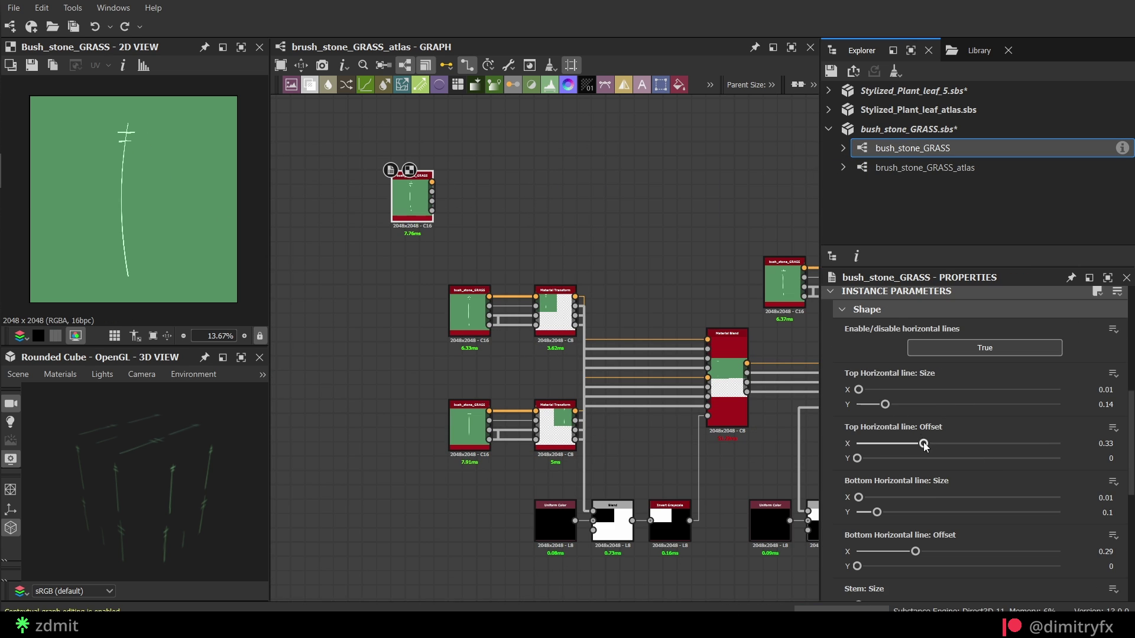
- Add a Material Transform node beside the new bush_stone_GRASS instance
middle_drag(505, 191, 544, 228)
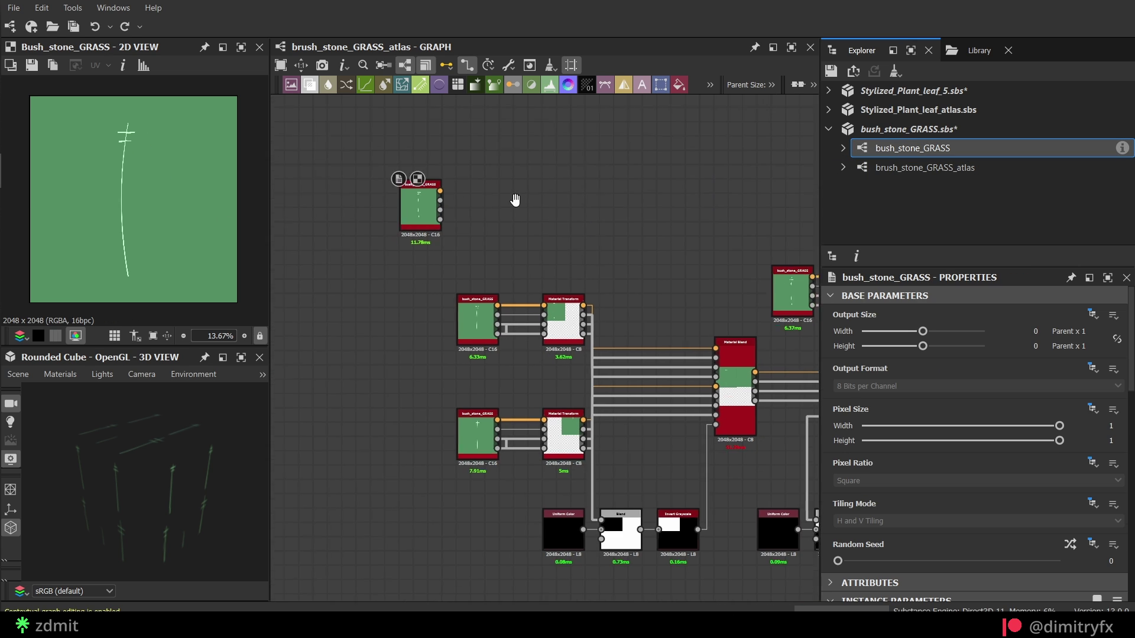
scroll(532, 231, up, 4)
key(space)
text(mater)
key(Down)
key(Down)
key(Down)
key(Down)
key(Down)
key(Down)
key(Down)
key(Down)
key(Down)
key(Return)
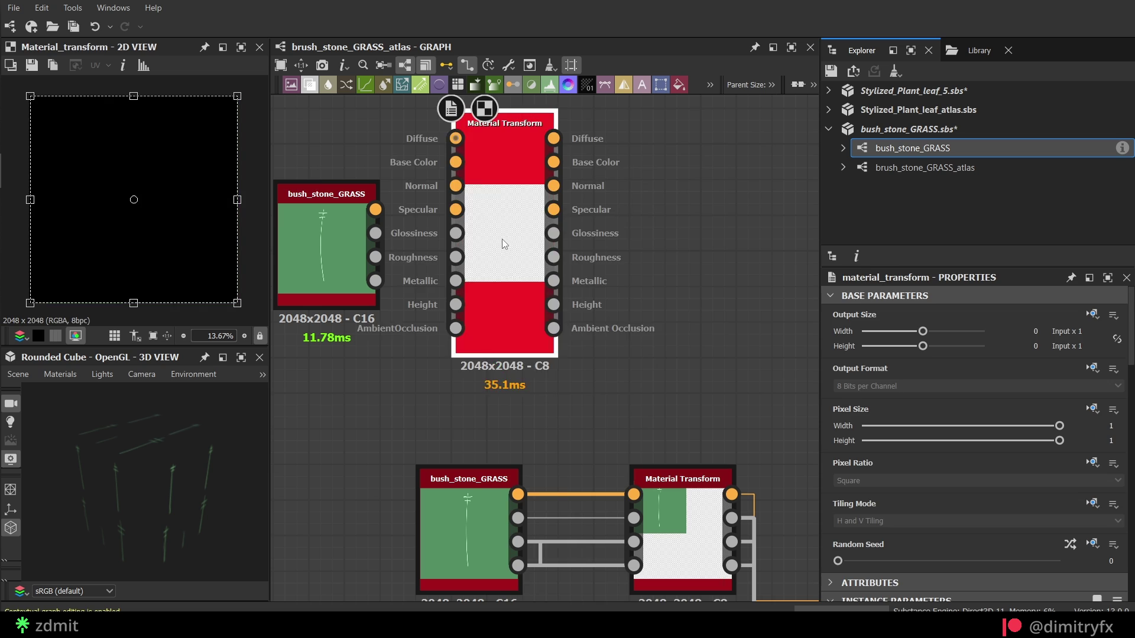
- Set Material Transform's Specular, Glossiness, Metallic, Height and Ambient Occlusion channels to False, and Opacity and Specular Level to True
scroll(1016, 427, down, 8)
click(1010, 425)
scroll(946, 473, down, 1)
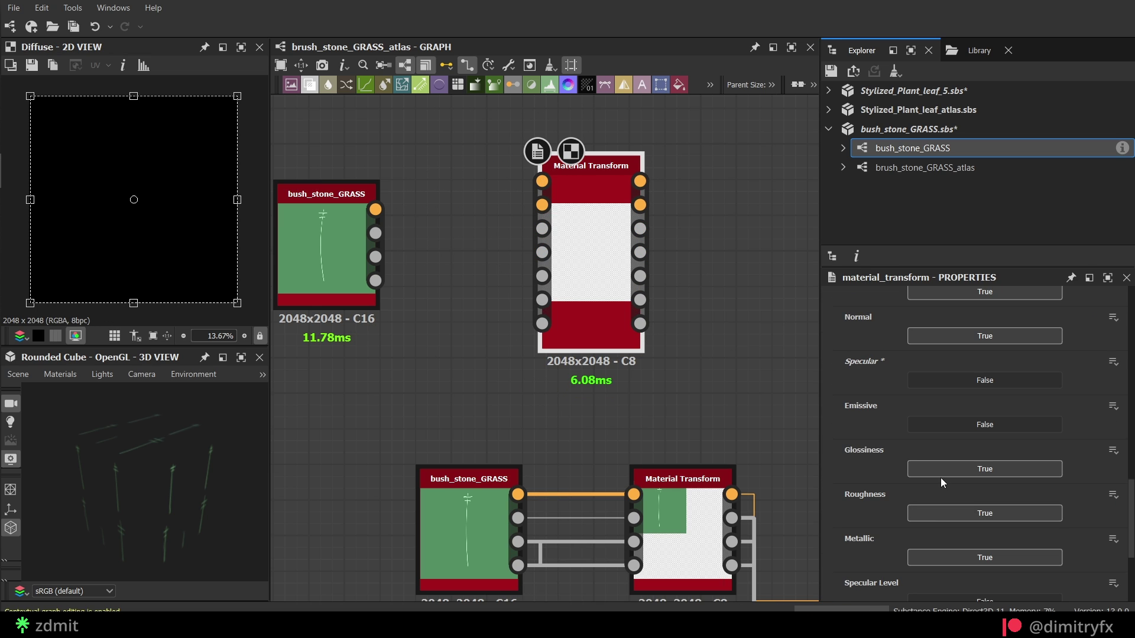
click(943, 472)
click(949, 555)
scroll(951, 532, down, 3)
click(948, 482)
click(934, 525)
click(928, 566)
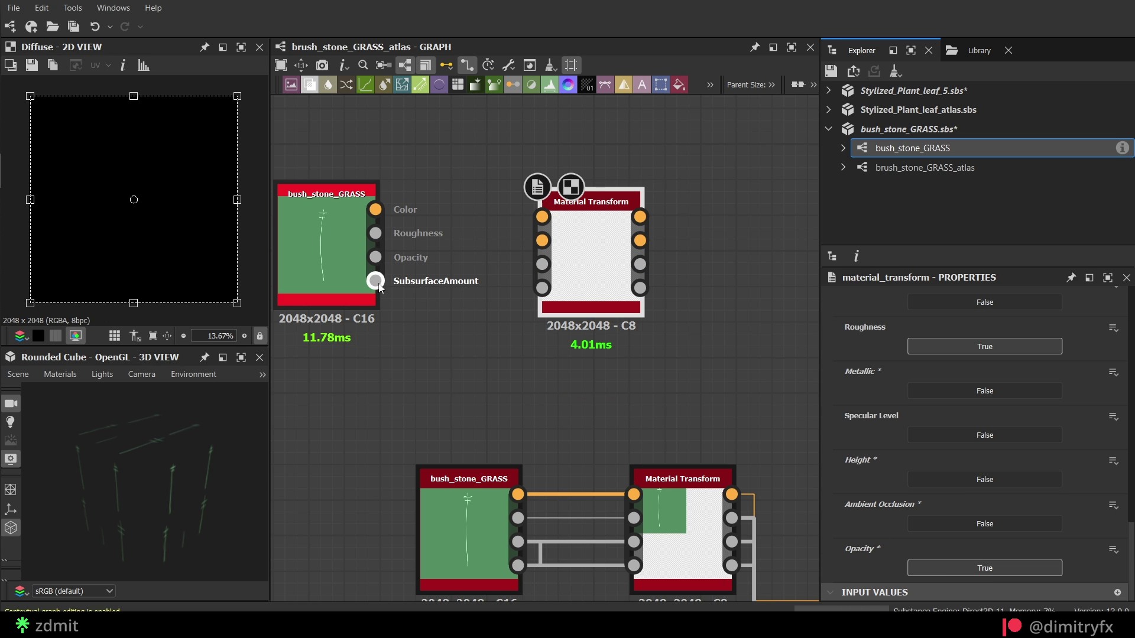
click(946, 435)
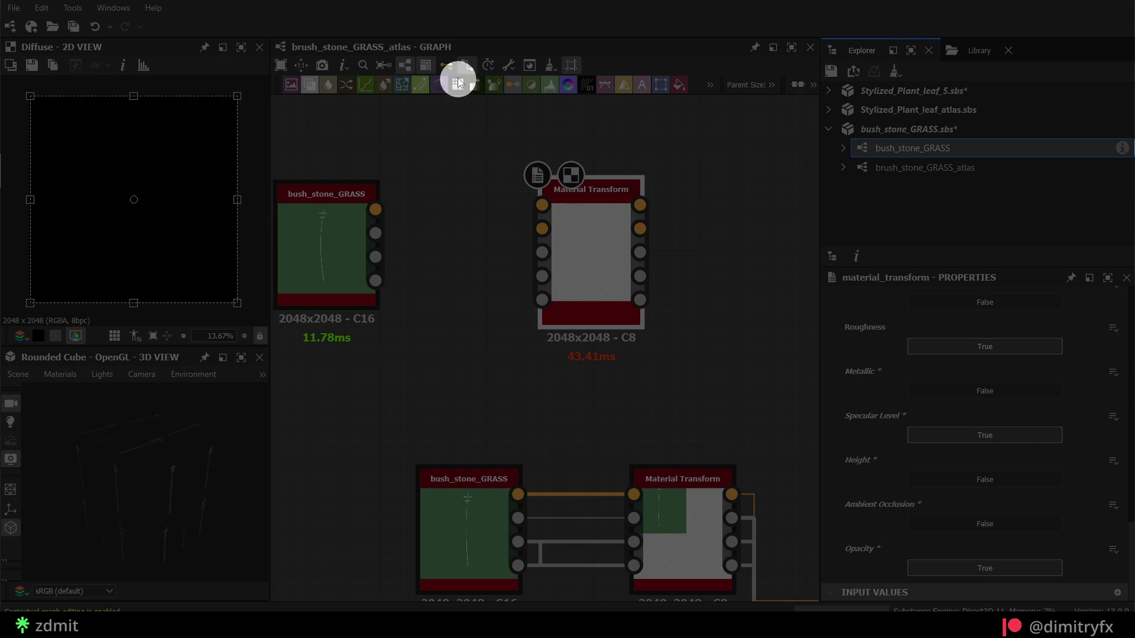
- Try connecting the new bush_stone_GRASS instance to Material Transform in Material link mode, and undo the connection
click(446, 65)
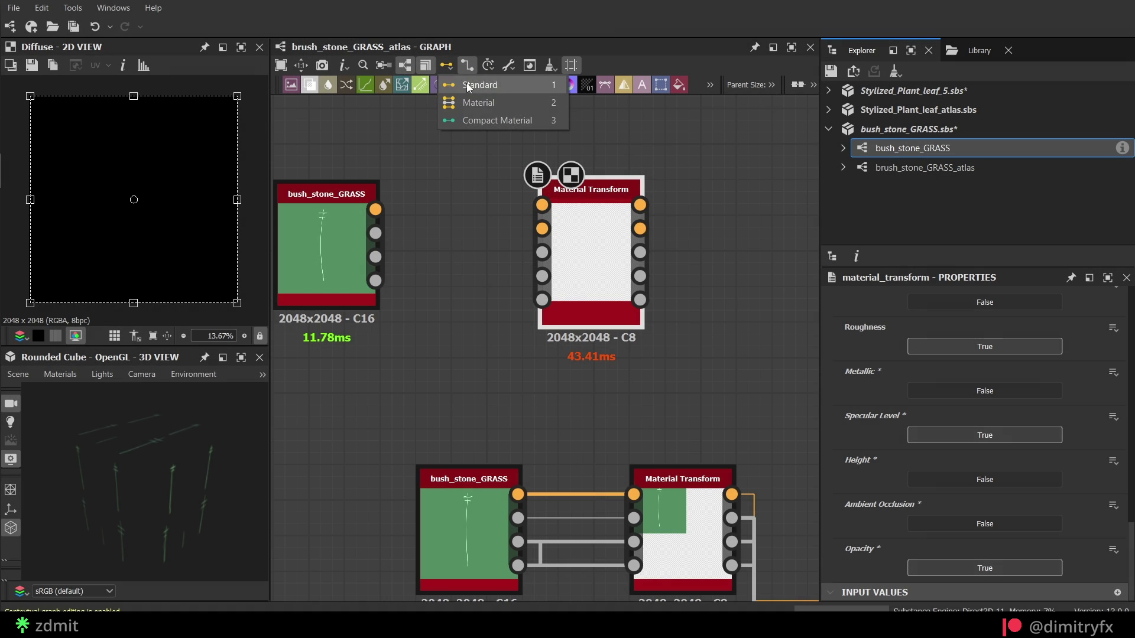
click(482, 104)
drag(375, 209, 565, 218)
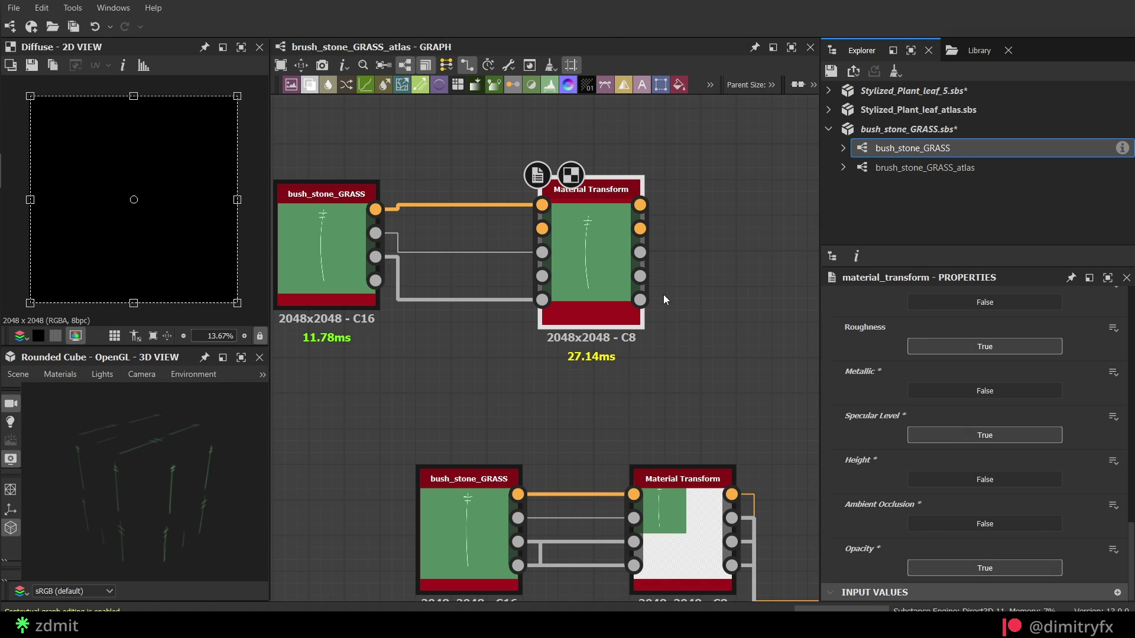
key(ctrl+z)
- Connect the grass instance to Material Transform in Material link mode with Normal set to False, feeding Opacity into Specular Level too
scroll(948, 481, up, 4)
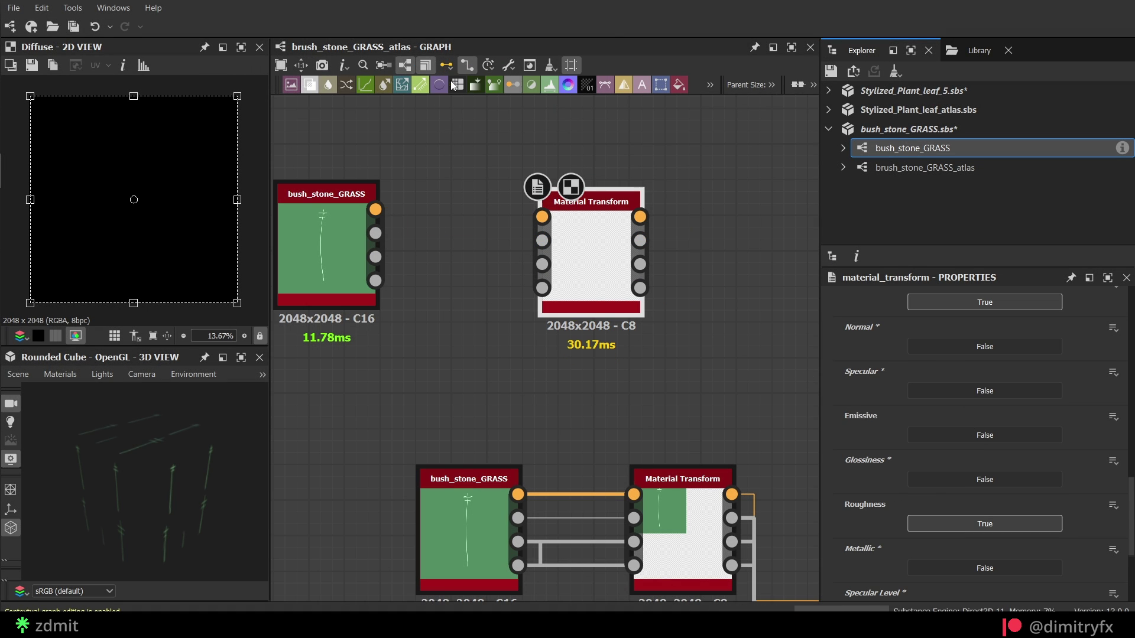
click(446, 65)
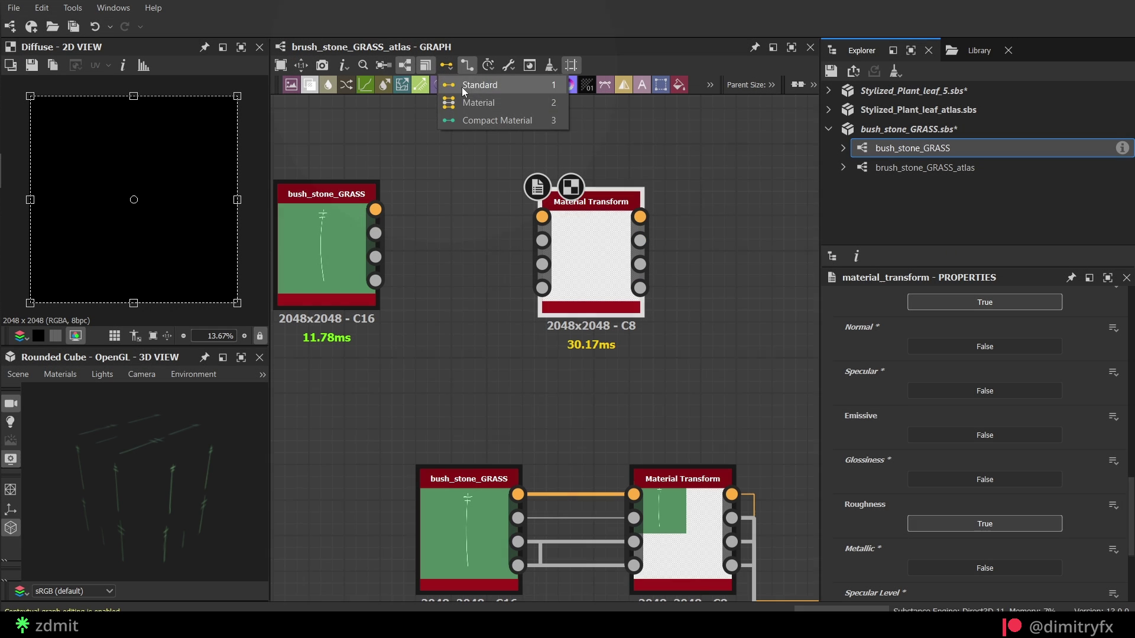
click(462, 87)
drag(375, 210, 585, 254)
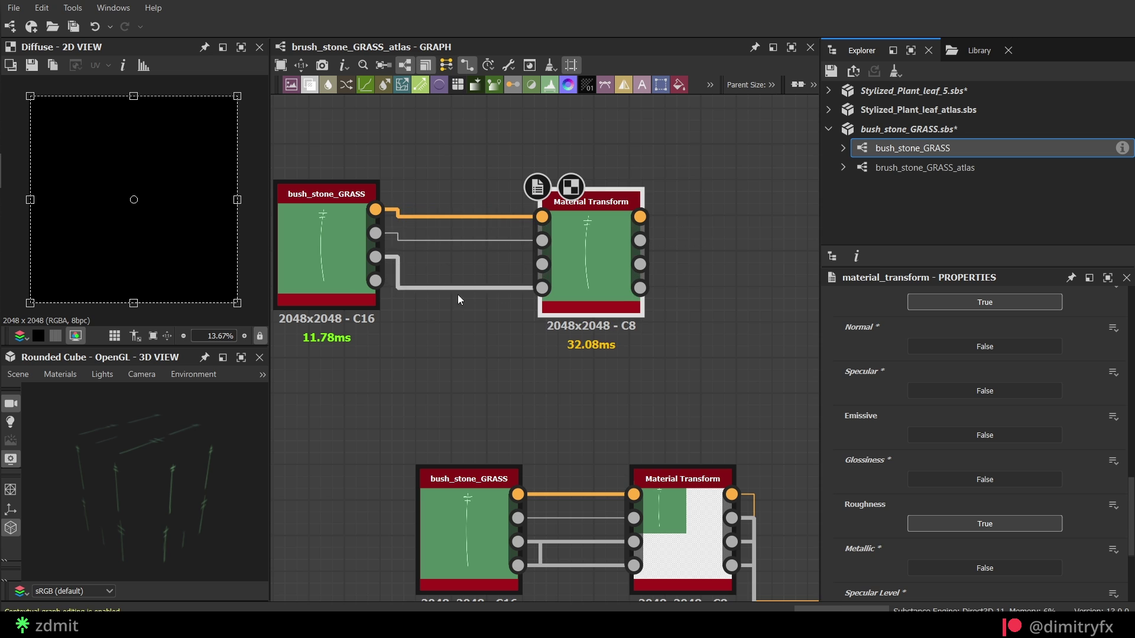
drag(505, 276, 542, 265)
drag(591, 257, 592, 250)
double_click(591, 250)
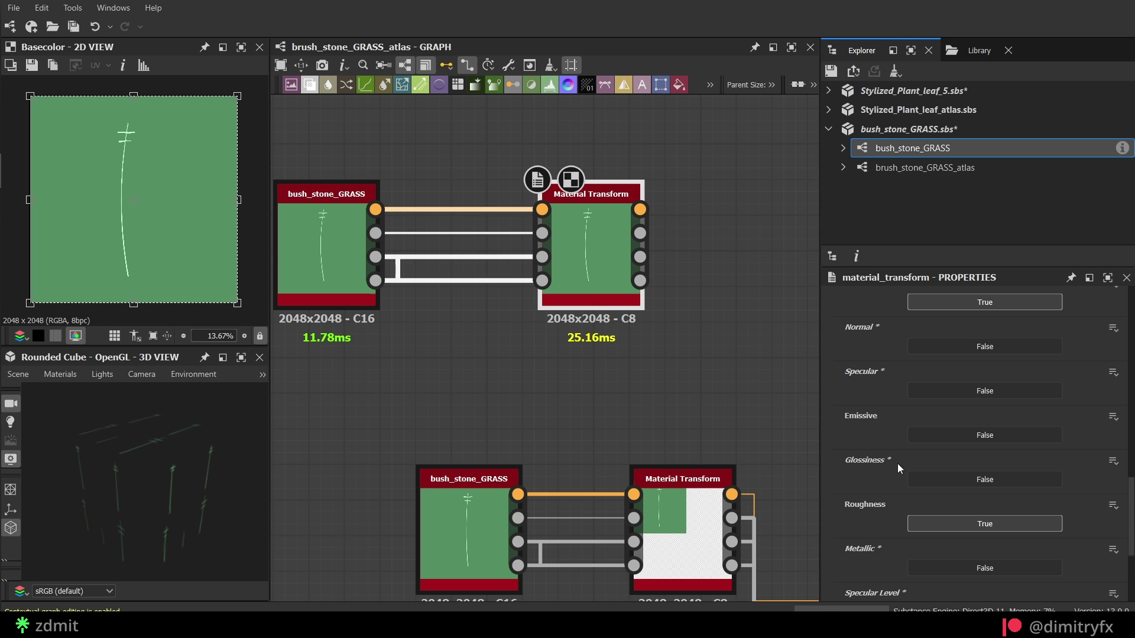
- Set Material Transform's Tiling Mode to absolute No Tiling and scale the material into the upper-left quarter of the texture
scroll(932, 471, up, 9)
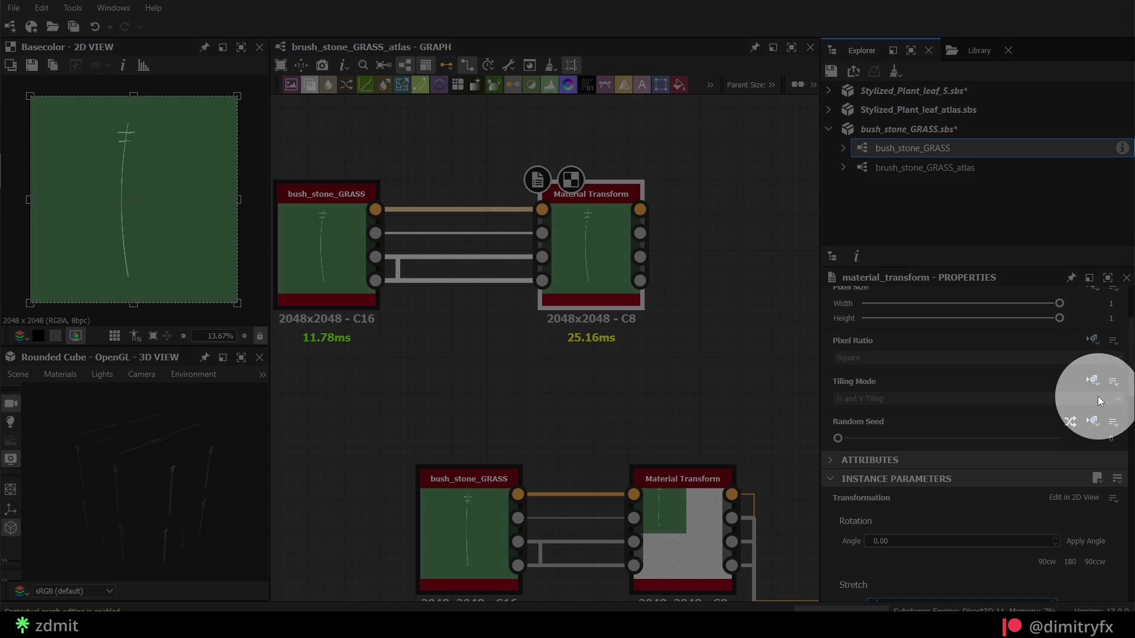
click(1094, 382)
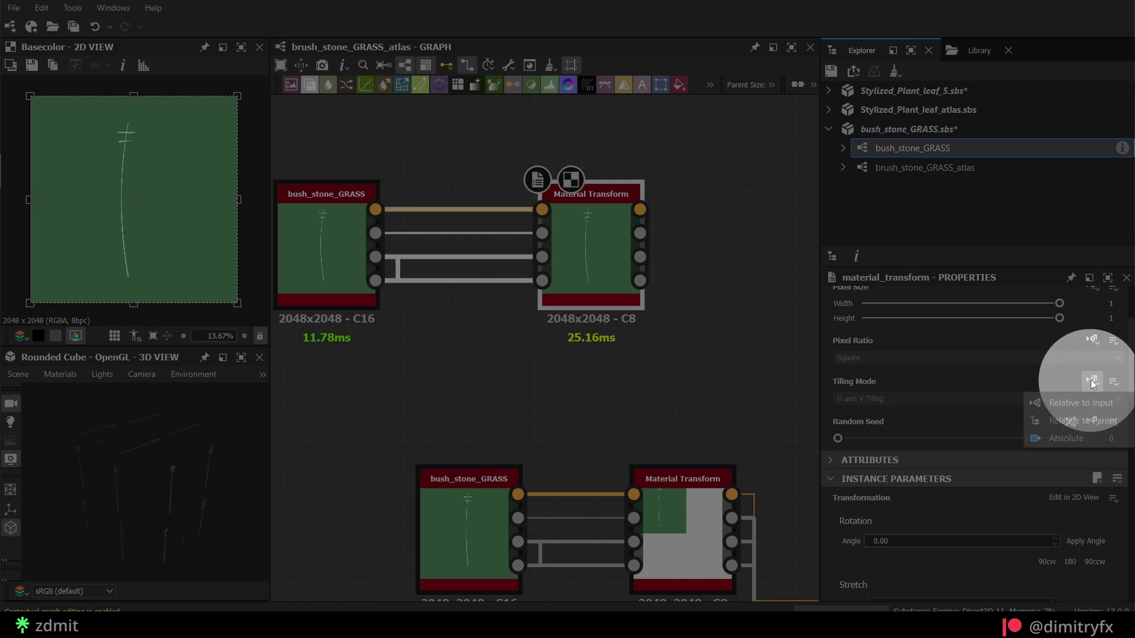
click(1069, 438)
click(907, 395)
drag(237, 303, 130, 194)
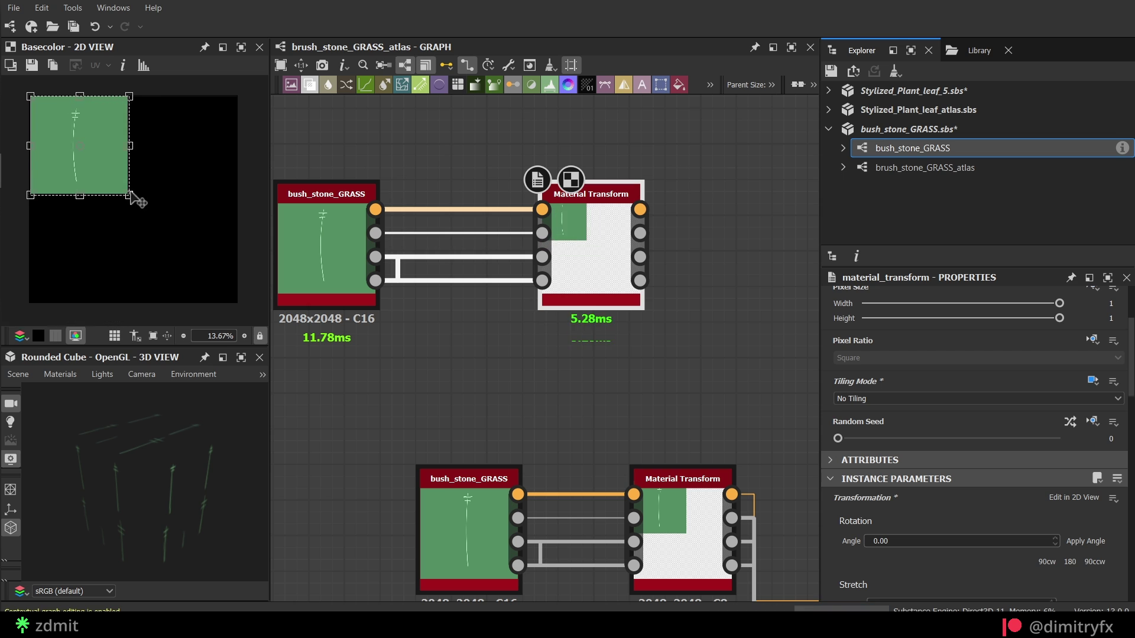
- Compare with an existing Material Transform, and delete the trial bush_stone_GRASS and Material Transform nodes above the existing rows
scroll(484, 384, down, 4)
double_click(577, 450)
key(ctrl+z)
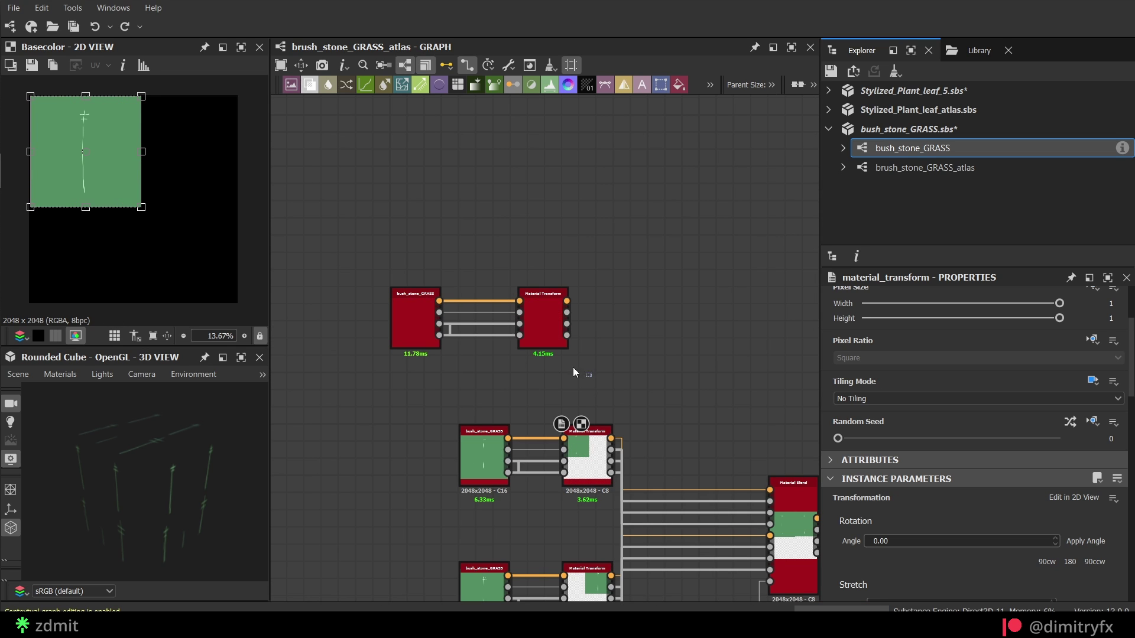
drag(573, 367, 408, 295)
key(Delete)
- Preview the lower bush_stone_GRASS instance and both Material Transform nodes feeding the first Material Blend, and examine their output links
middle_drag(643, 364, 534, 175)
double_click(373, 412)
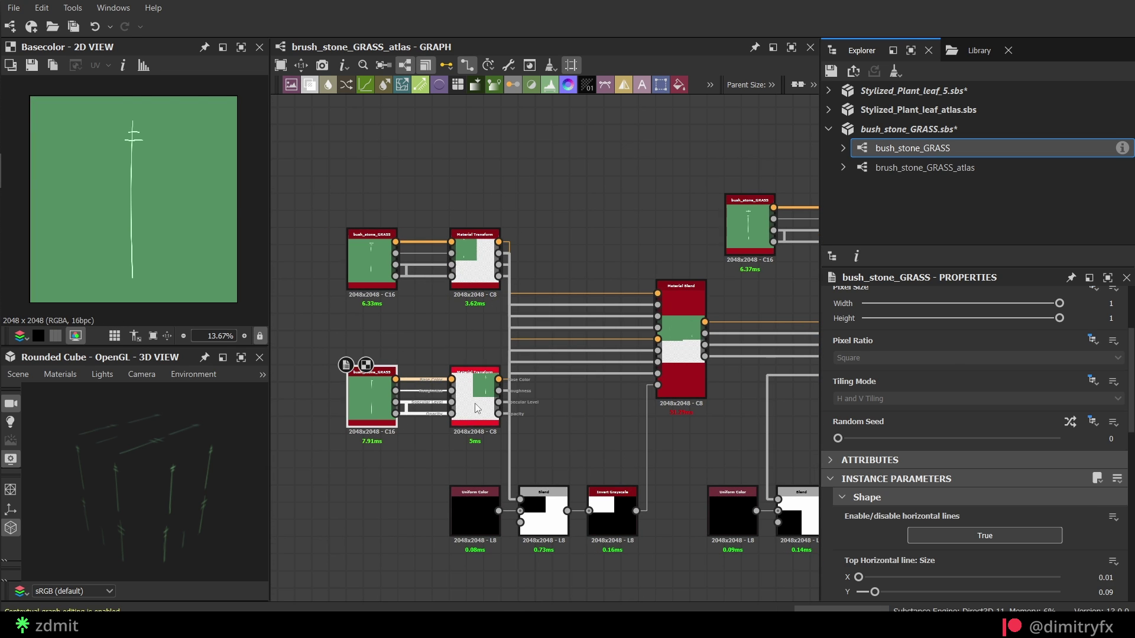
double_click(477, 405)
double_click(481, 274)
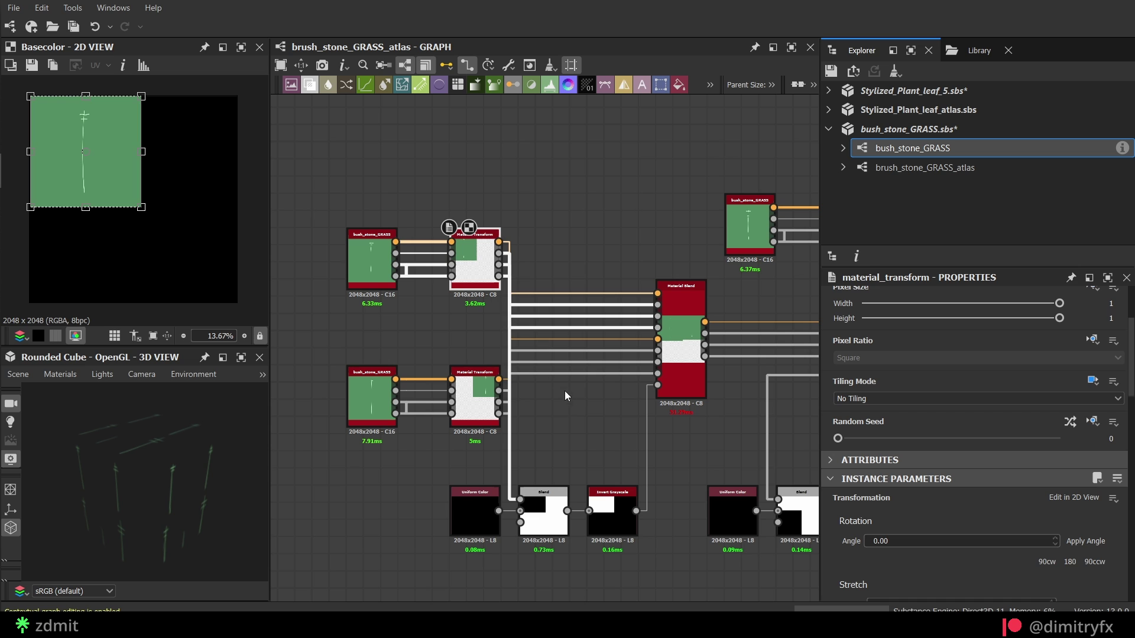
middle_drag(575, 443, 559, 415)
scroll(505, 238, up, 2)
key(ctrl)
key(ctrl)
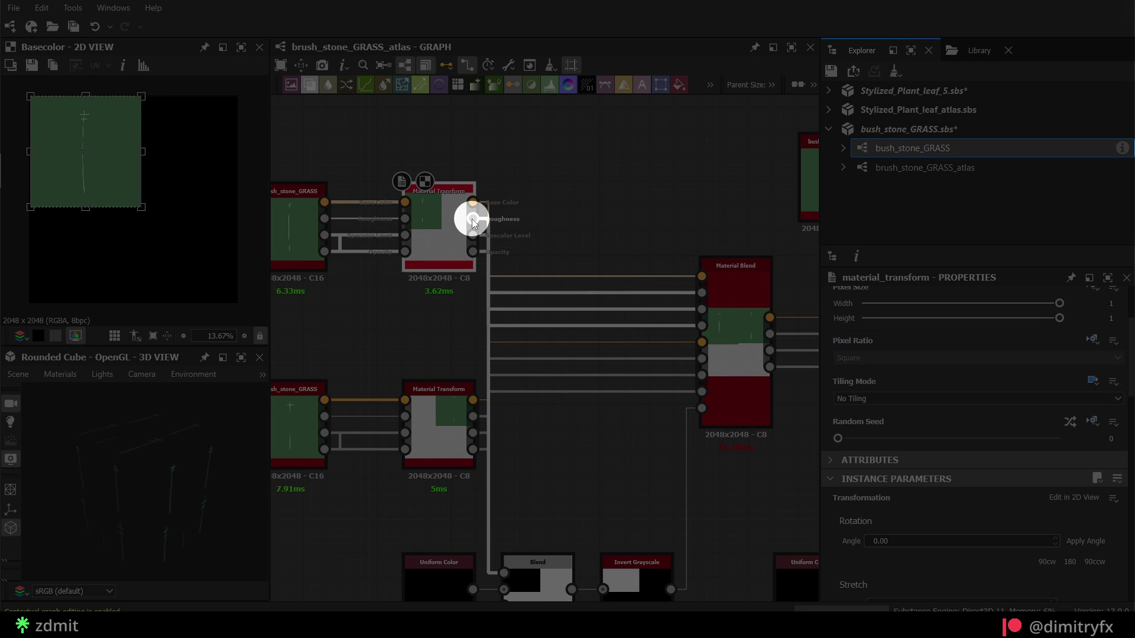
- Examine the mask Blend node below the first Material Blend and check its blending mode
middle_drag(609, 360, 506, 297)
click(515, 471)
click(877, 535)
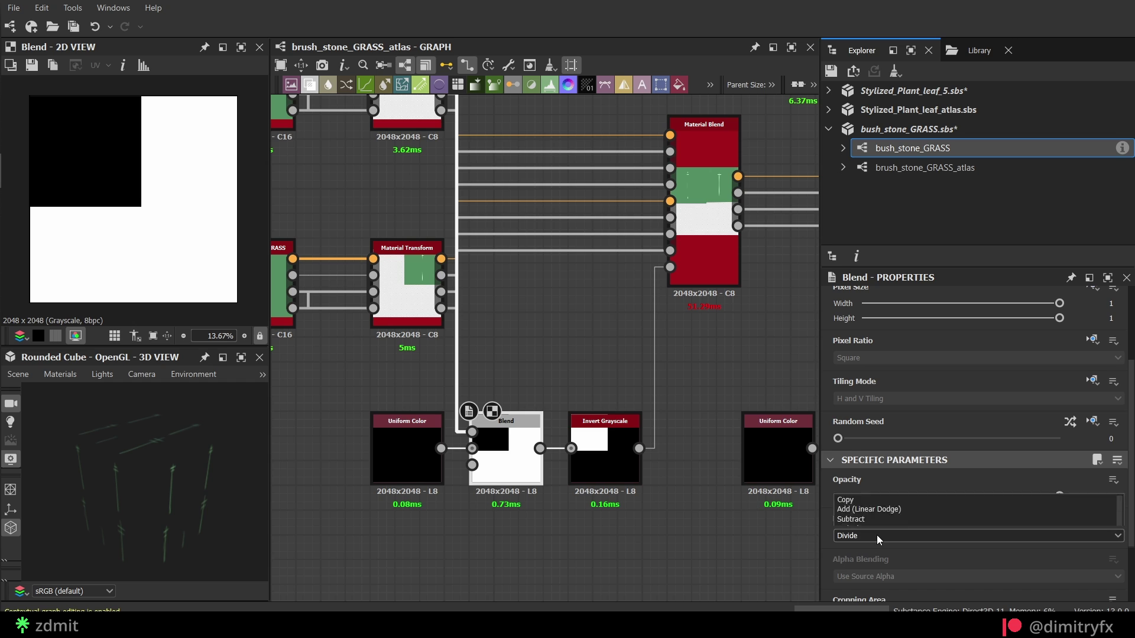
click(861, 497)
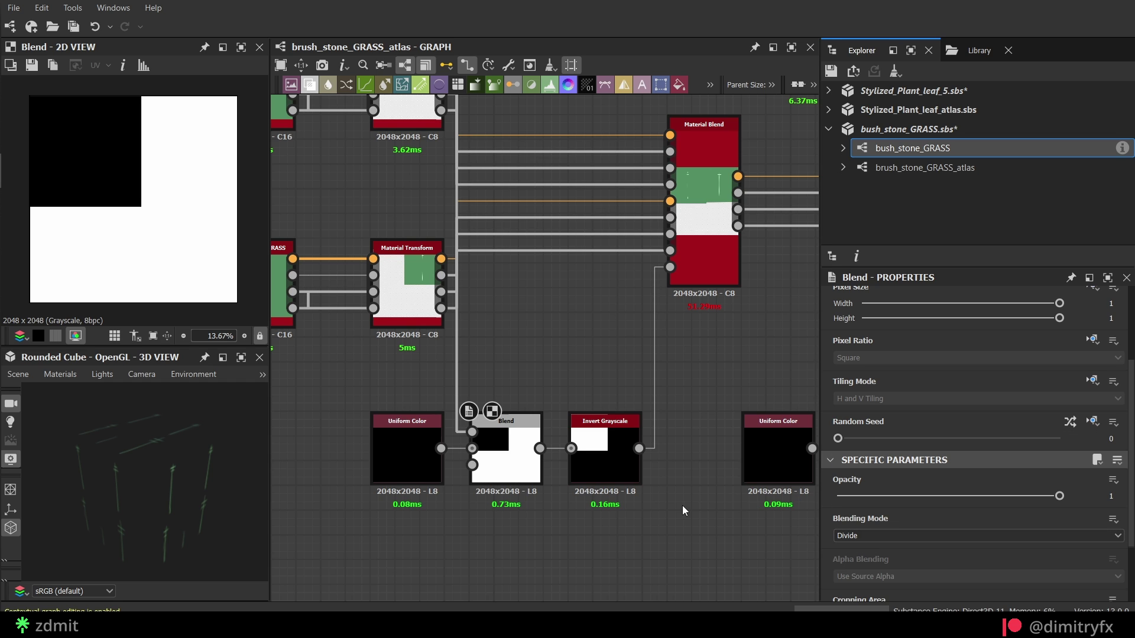
- Examine the black Uniform Color feeding the first mask Blend, and preview the Invert Grayscale node after it
click(389, 453)
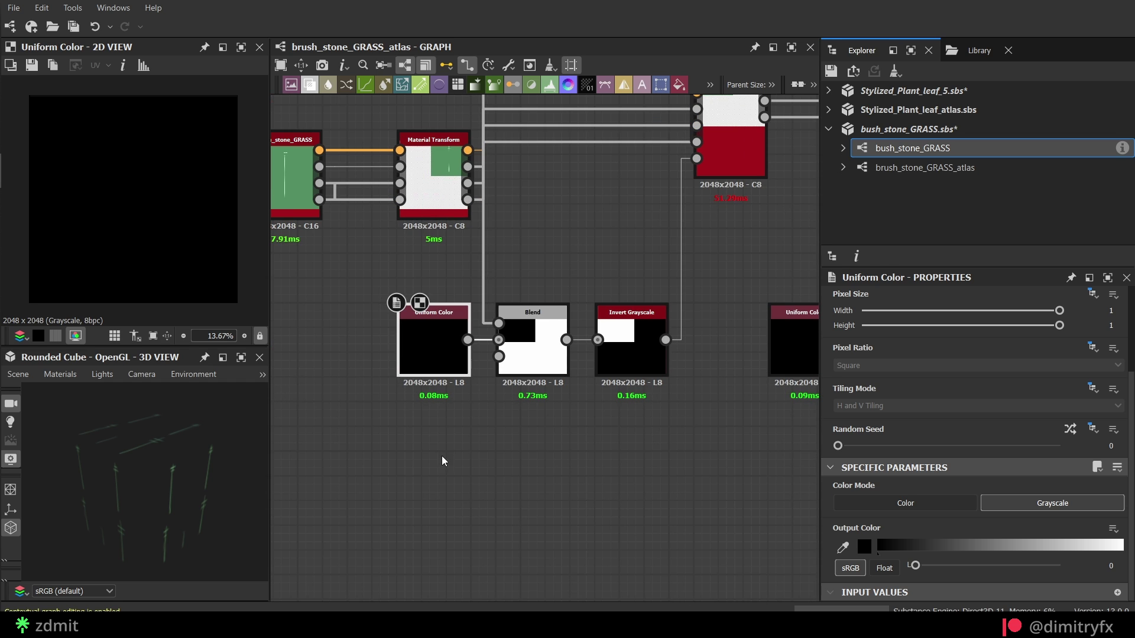
click(550, 355)
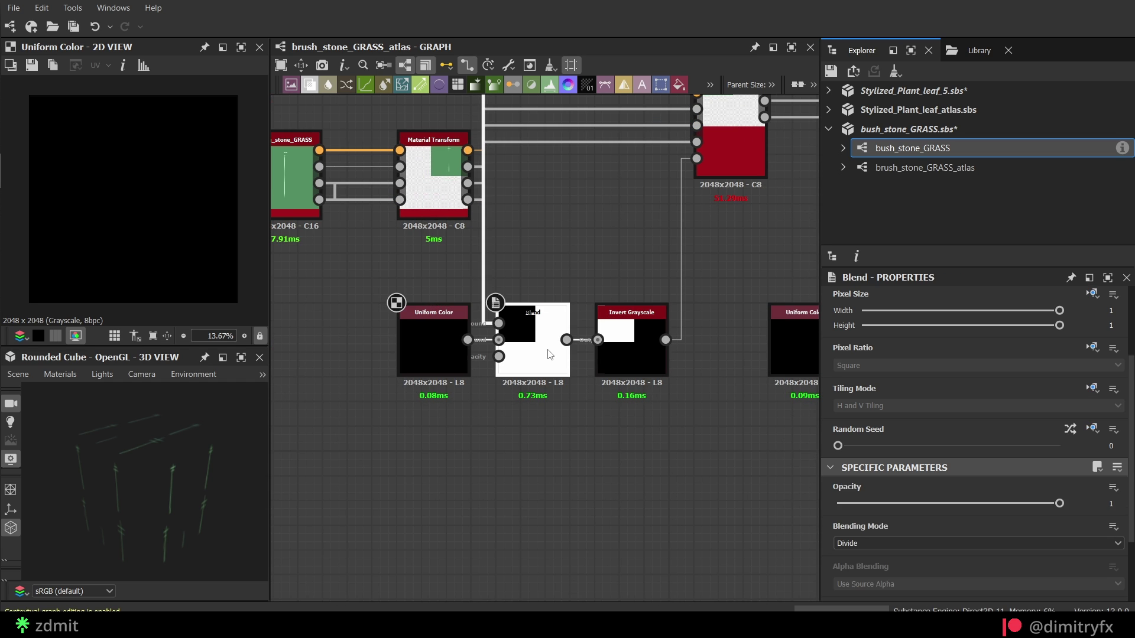
double_click(633, 355)
- Inspect the Greyscale Mask input of the first Material Blend and preview the node's result
middle_drag(690, 281, 625, 397)
scroll(633, 281, up, 5)
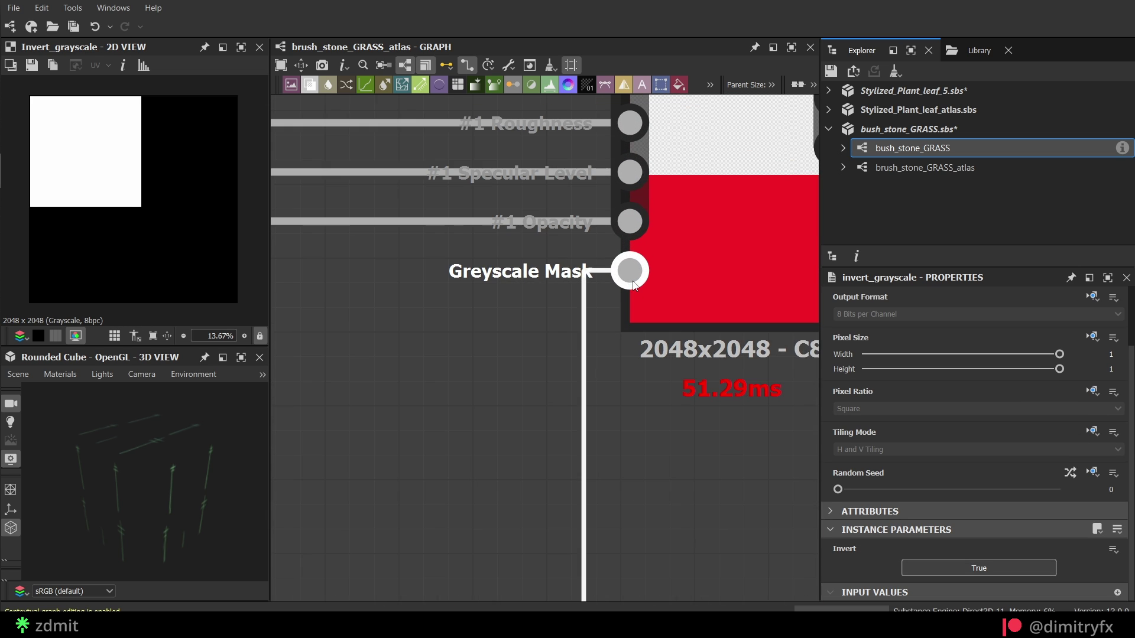
scroll(630, 279, down, 5)
click(662, 243)
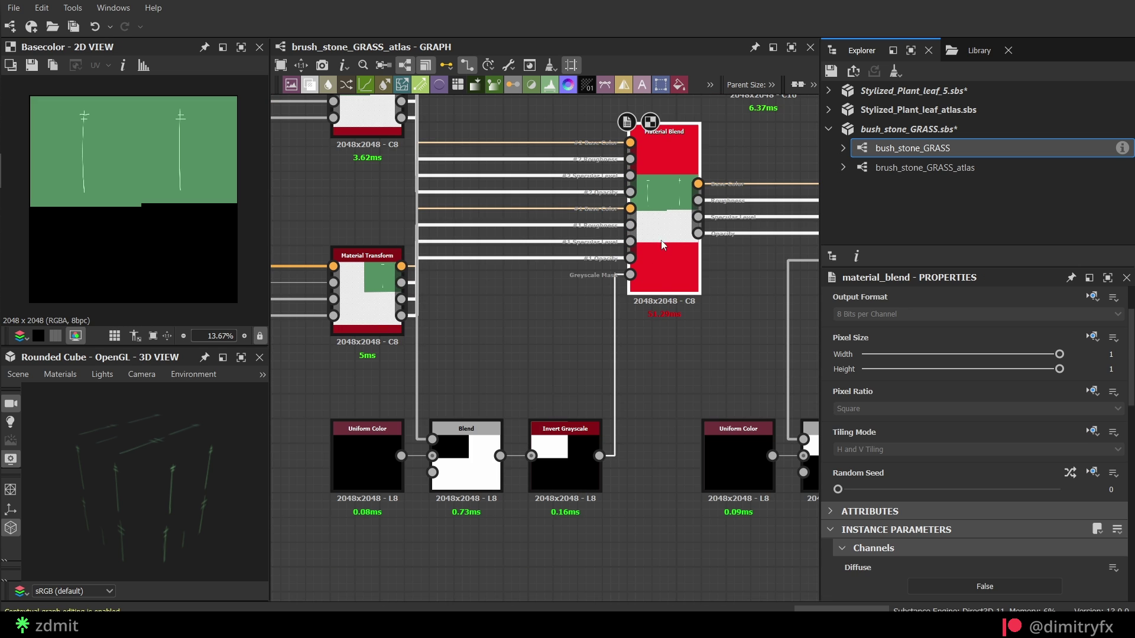
- Try removing the link from Invert Grayscale to the first Material Blend's Greyscale Mask input, and undo the removal
middle_drag(511, 314, 589, 339)
click(691, 379)
key(Delete)
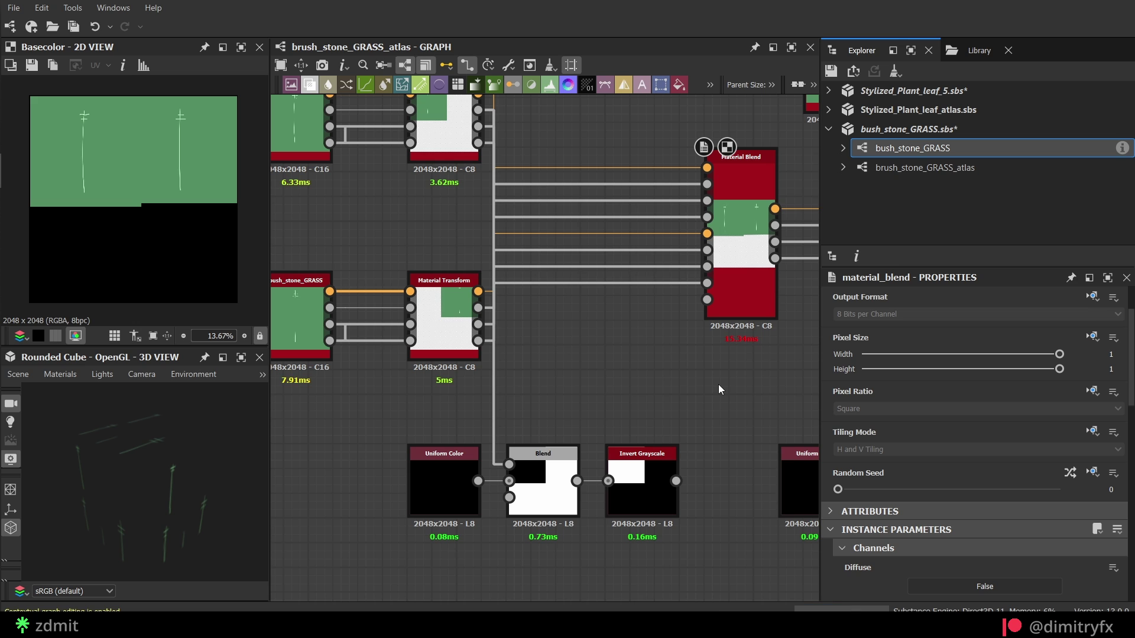
key(ctrl+z)
- Try deleting the first mask's Uniform Color, Blend and Invert Grayscale nodes, and undo the deletion
drag(366, 440, 642, 513)
key(Delete)
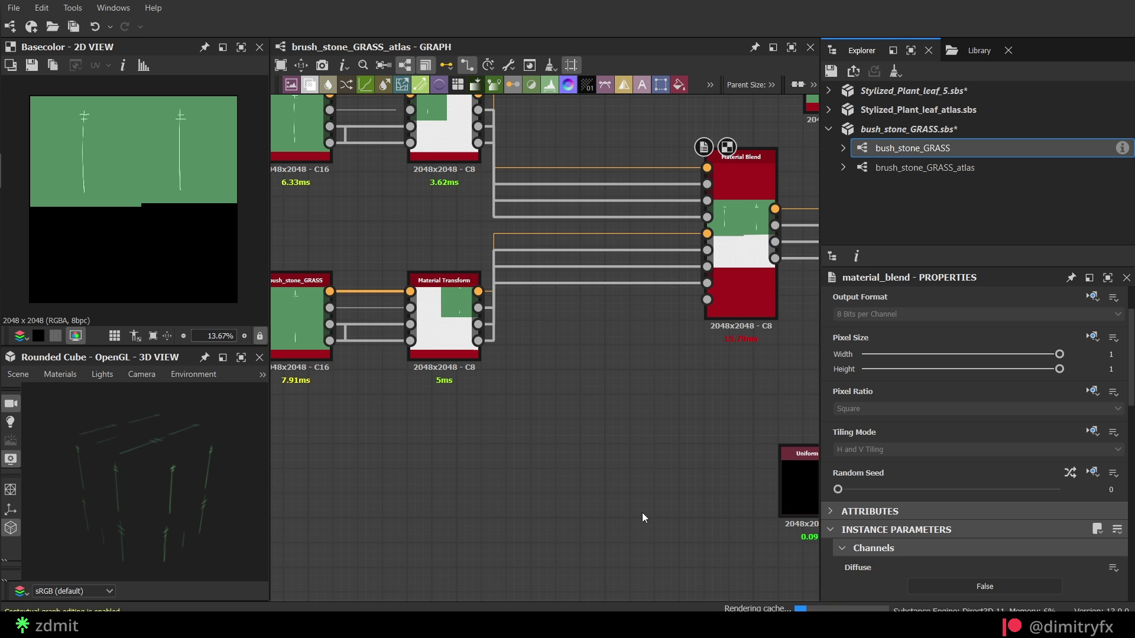
key(ctrl+z)
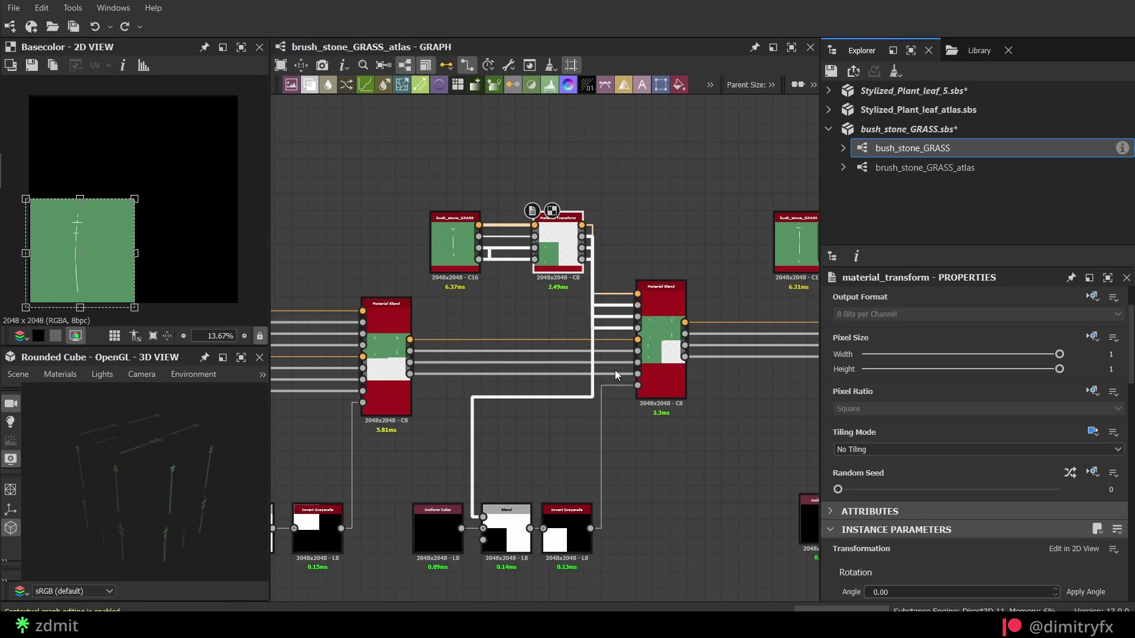
- Preview the second mask's Uniform Color and Invert Grayscale nodes, and examine the second Material Blend's result and inputs
double_click(438, 532)
double_click(571, 535)
double_click(657, 307)
scroll(640, 294, up, 3)
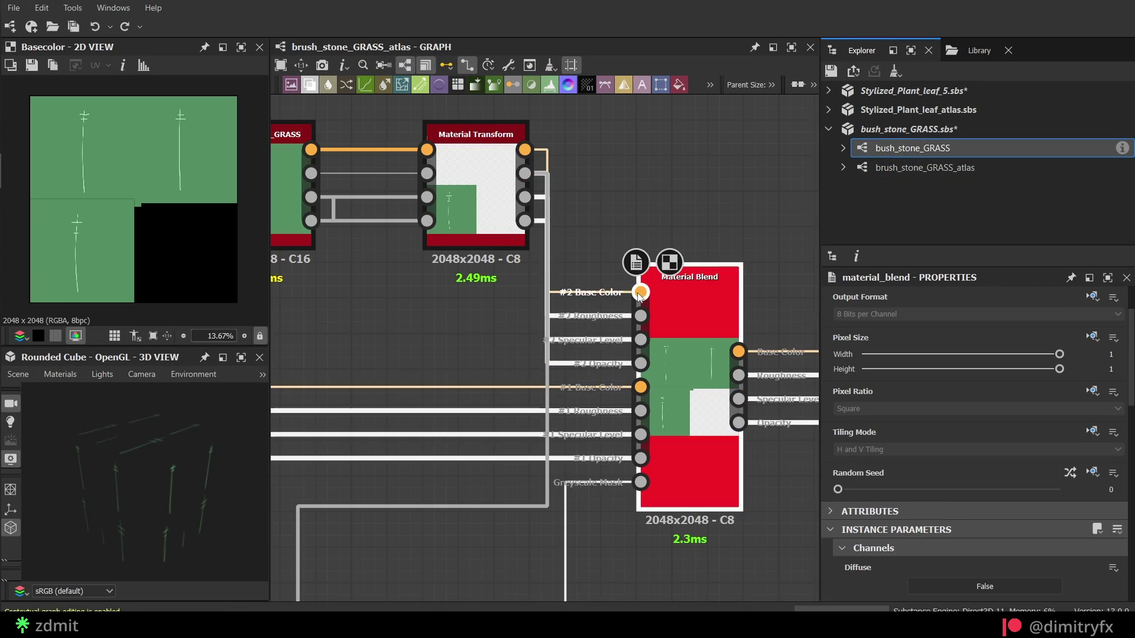
scroll(640, 294, down, 3)
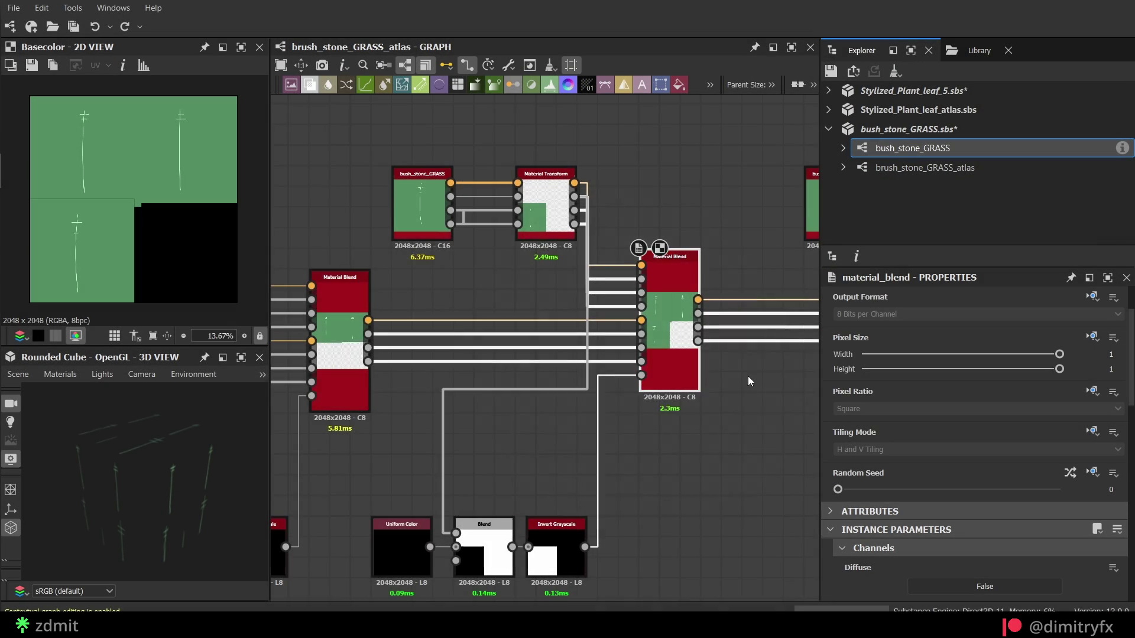
- Preview the next bush_stone_GRASS instance, its Material Transform and the Material Blend that adds it to the atlas
middle_drag(749, 381, 401, 382)
double_click(478, 207)
double_click(624, 213)
middle_drag(607, 299, 514, 243)
double_click(656, 257)
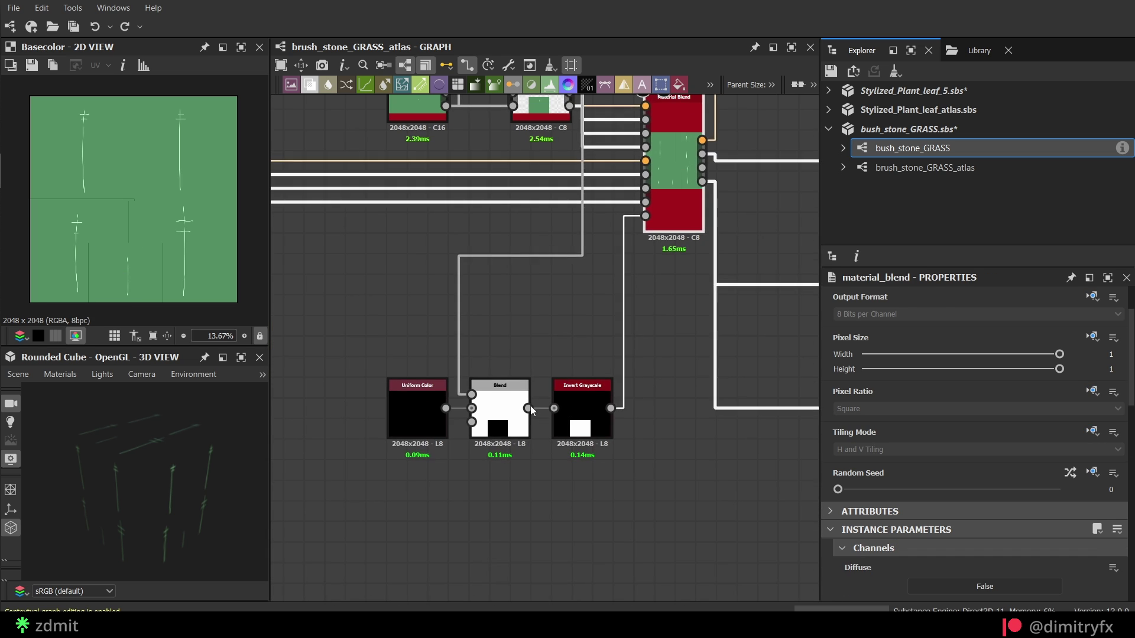
- Preview the mask's Blend node and the atlas graph's Color, Roughness, Opacity and SubsurfaceAmount outputs
double_click(513, 413)
scroll(644, 349, down, 3)
middle_drag(650, 346, 320, 390)
scroll(625, 203, up, 5)
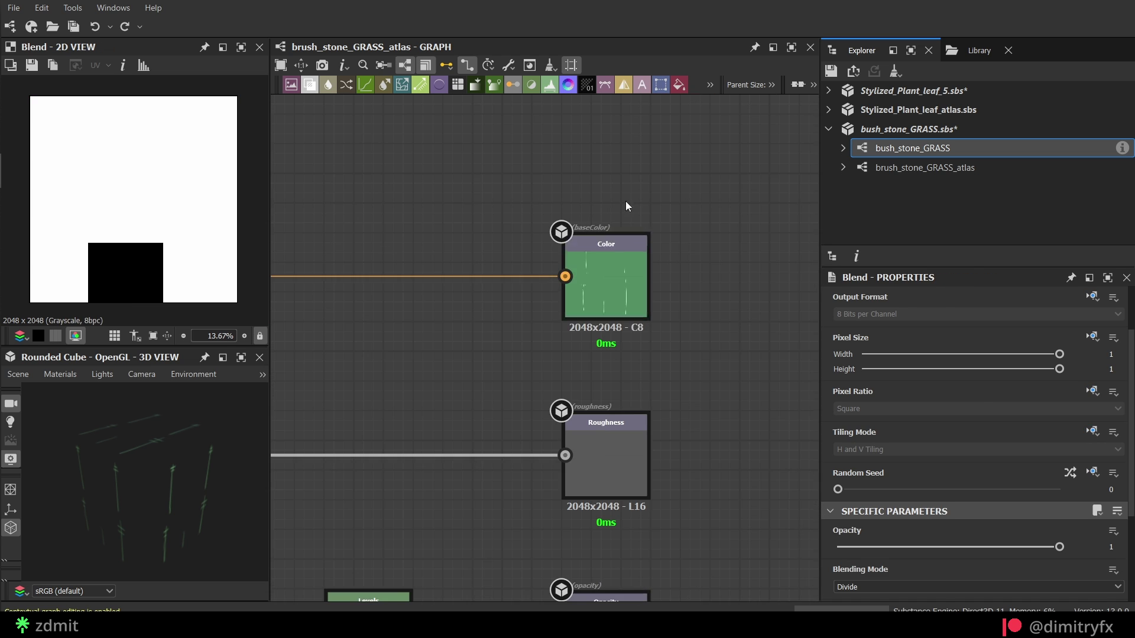
double_click(618, 272)
middle_drag(658, 431, 668, 211)
double_click(630, 243)
double_click(628, 425)
click(359, 428)
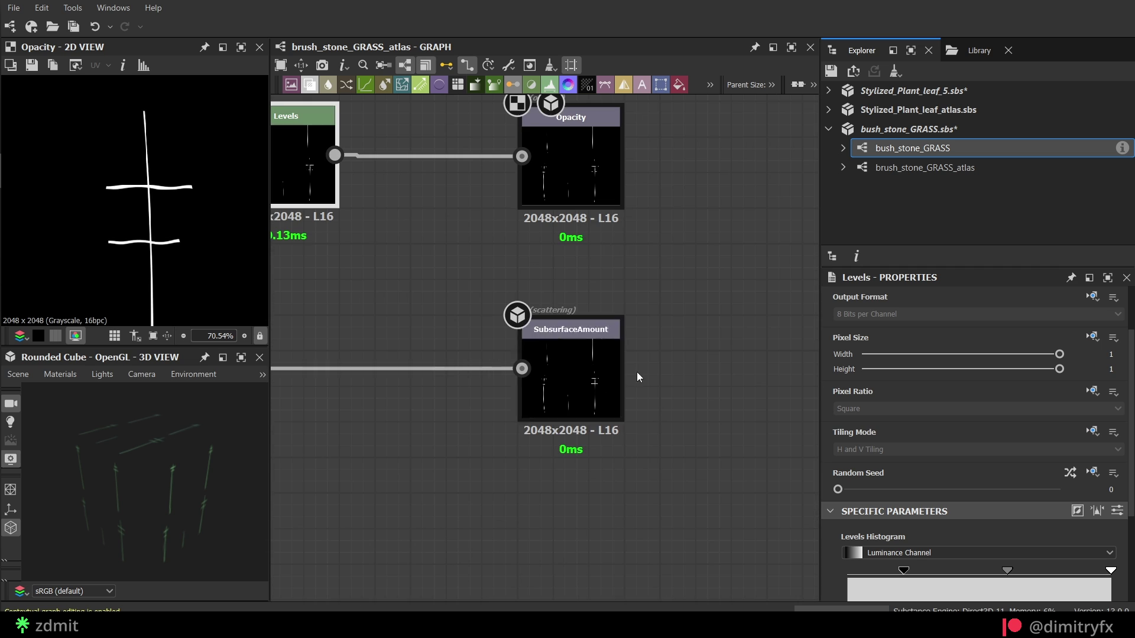
double_click(570, 372)
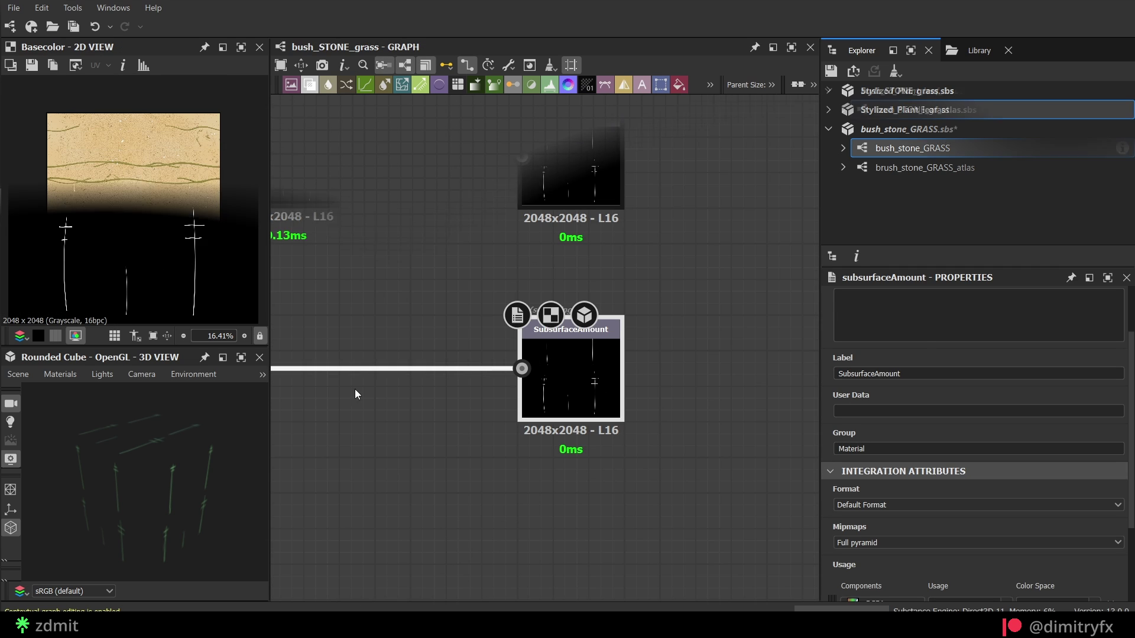
- In the bush_STONE_grass graph, preview the Grunge frame's Perlin Noise, Grunge Rough Dirty and Blend nodes, and examine the Blend's blending mode options
scroll(432, 488, up, 3)
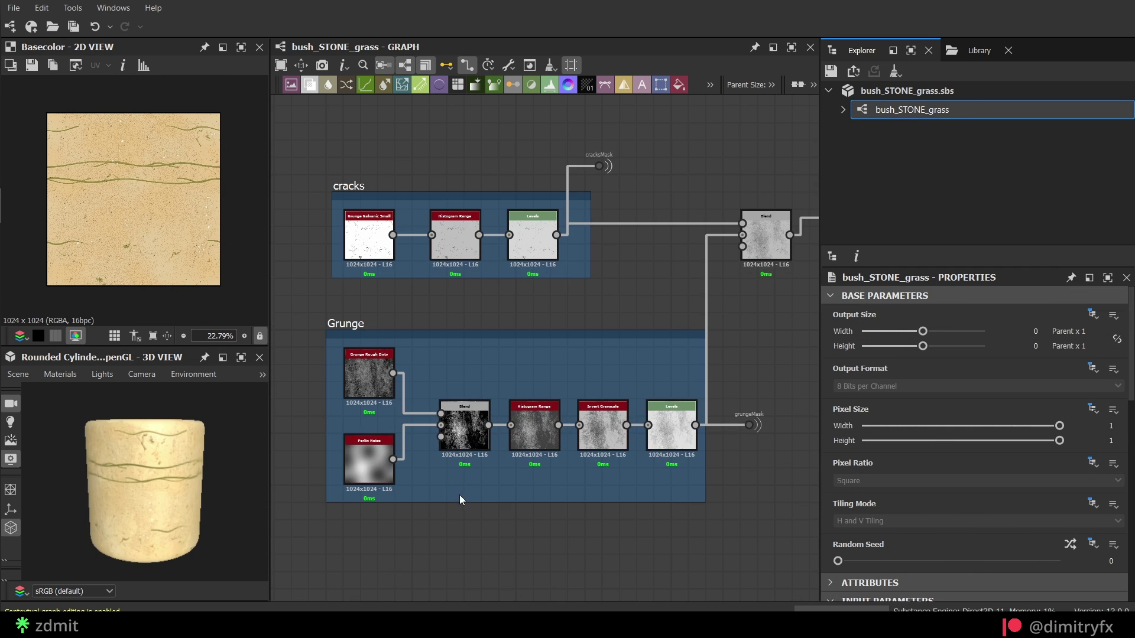
double_click(358, 458)
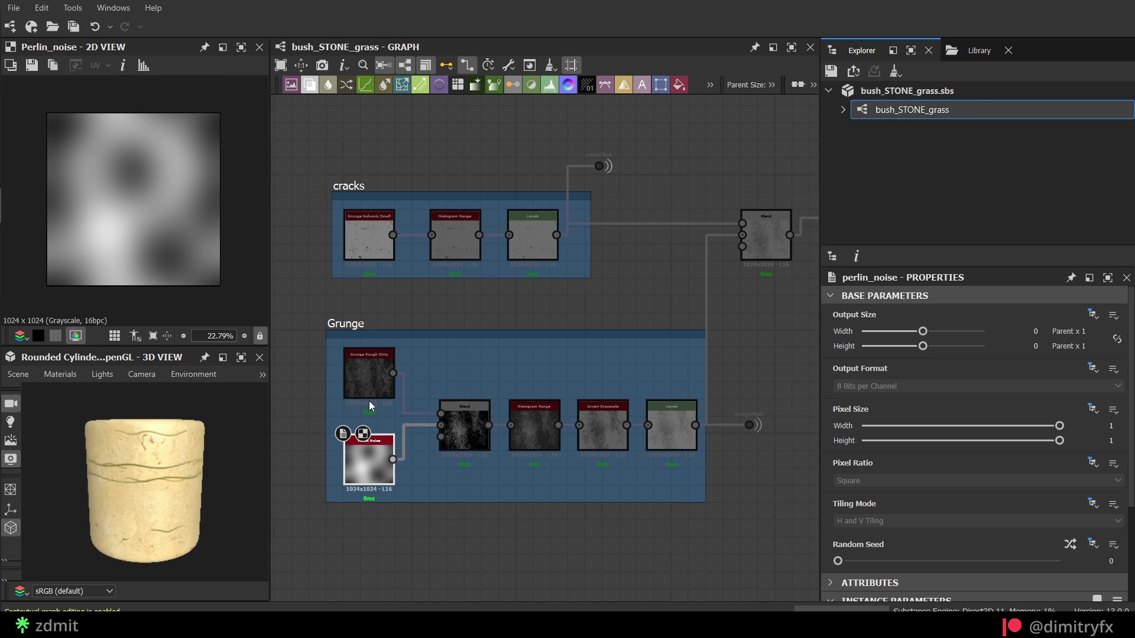
double_click(372, 375)
double_click(480, 442)
scroll(902, 470, down, 3)
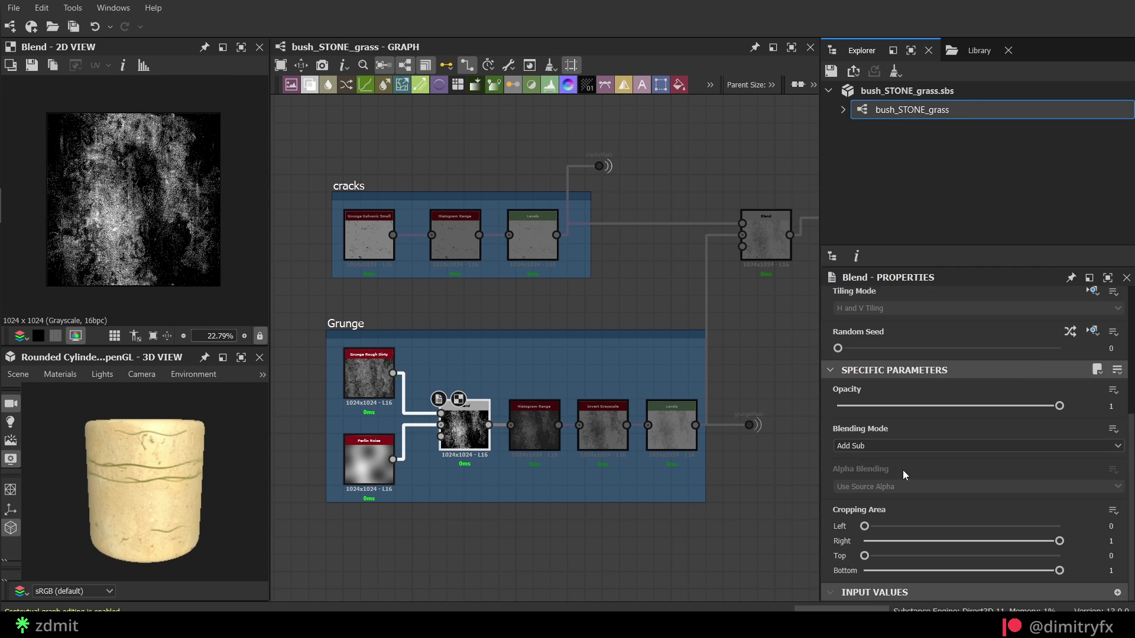
click(881, 448)
click(870, 492)
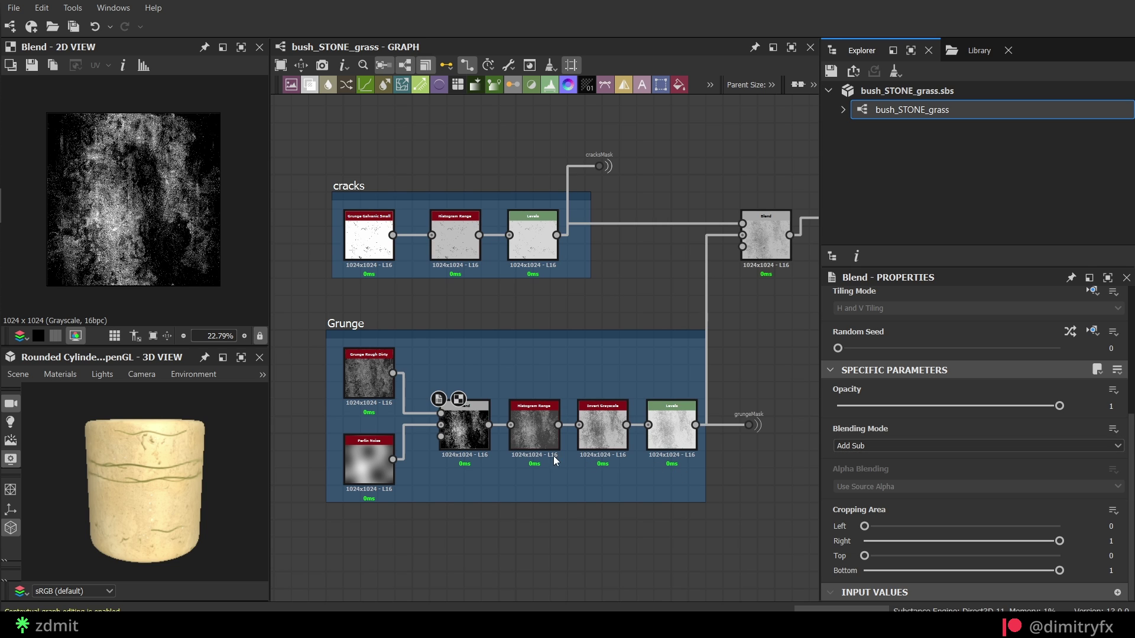
- Preview the Grunge frame's Histogram Range, Invert Grayscale and Levels nodes, and inspect the name of the grungeMask dot
double_click(525, 438)
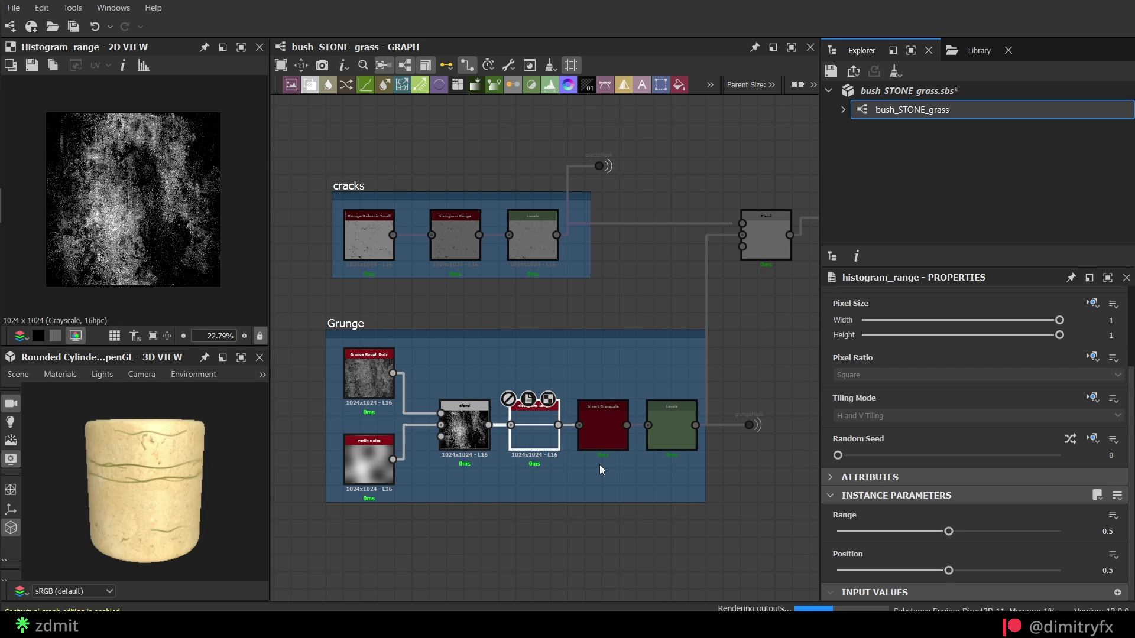
double_click(605, 438)
double_click(680, 438)
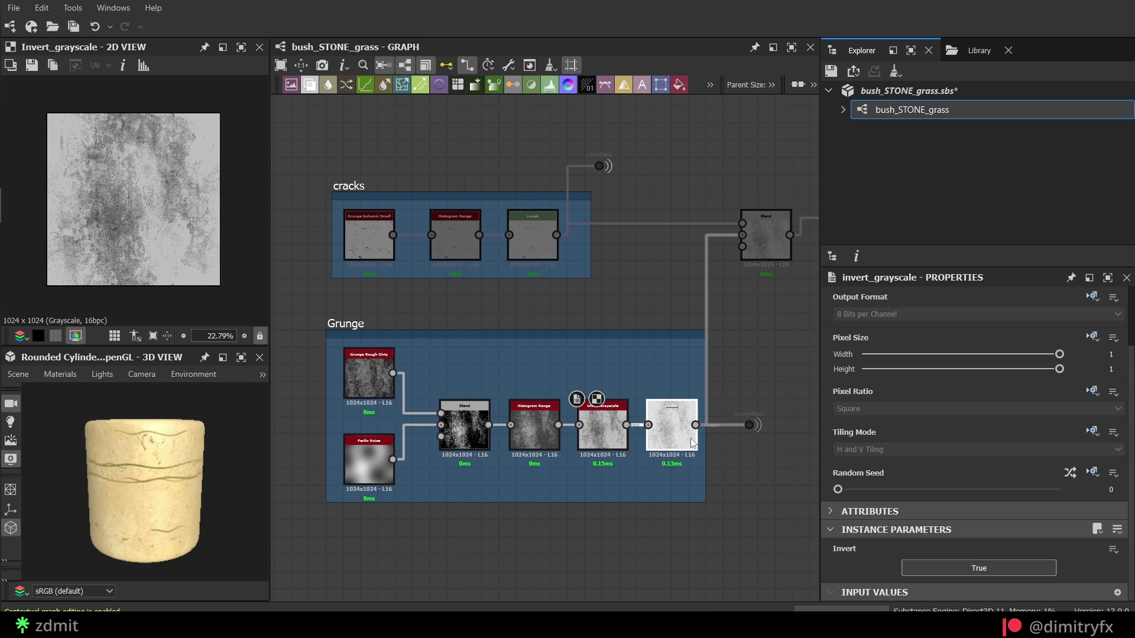
scroll(746, 489, up, 5)
click(581, 346)
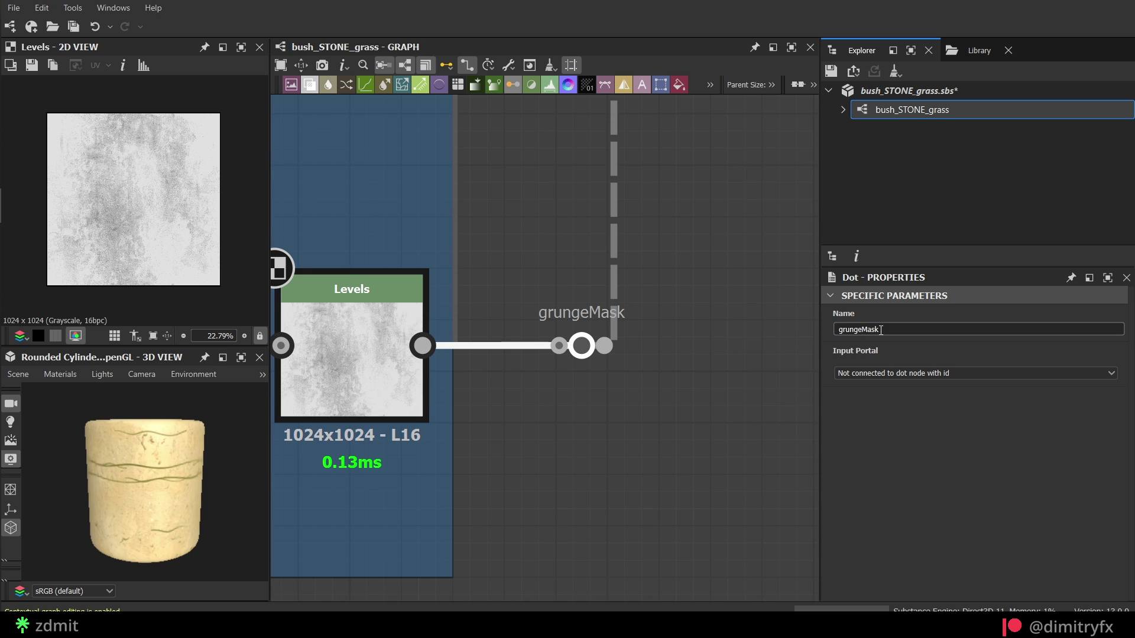
- Preview the cracks frame's Histogram Range and Levels nodes, and inspect the cracksMask dot
scroll(568, 400, down, 6)
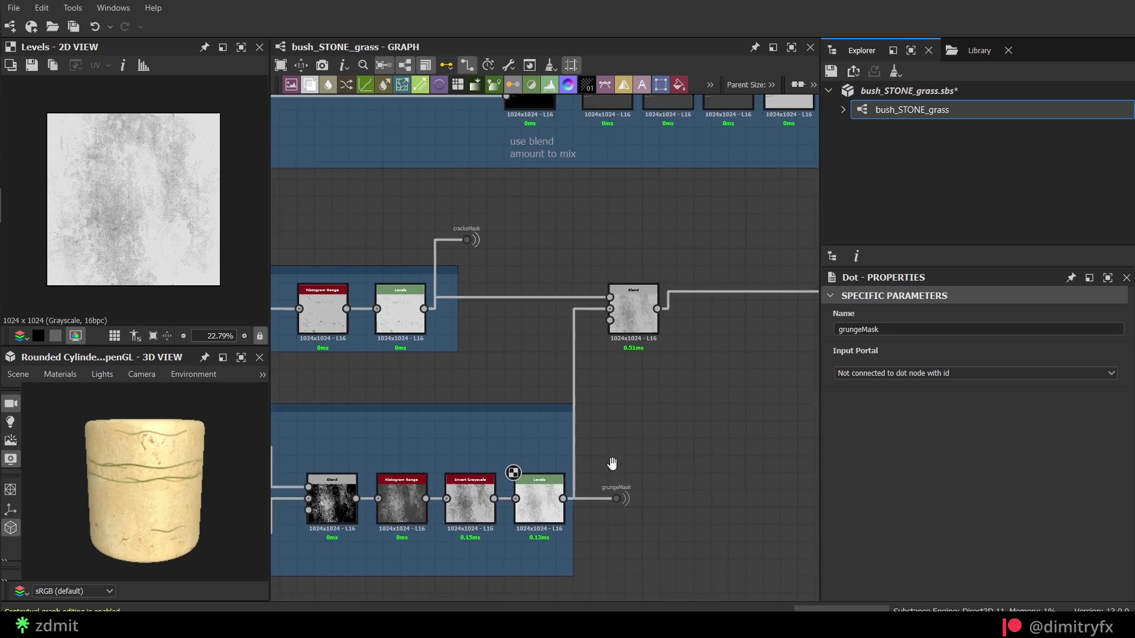
double_click(441, 345)
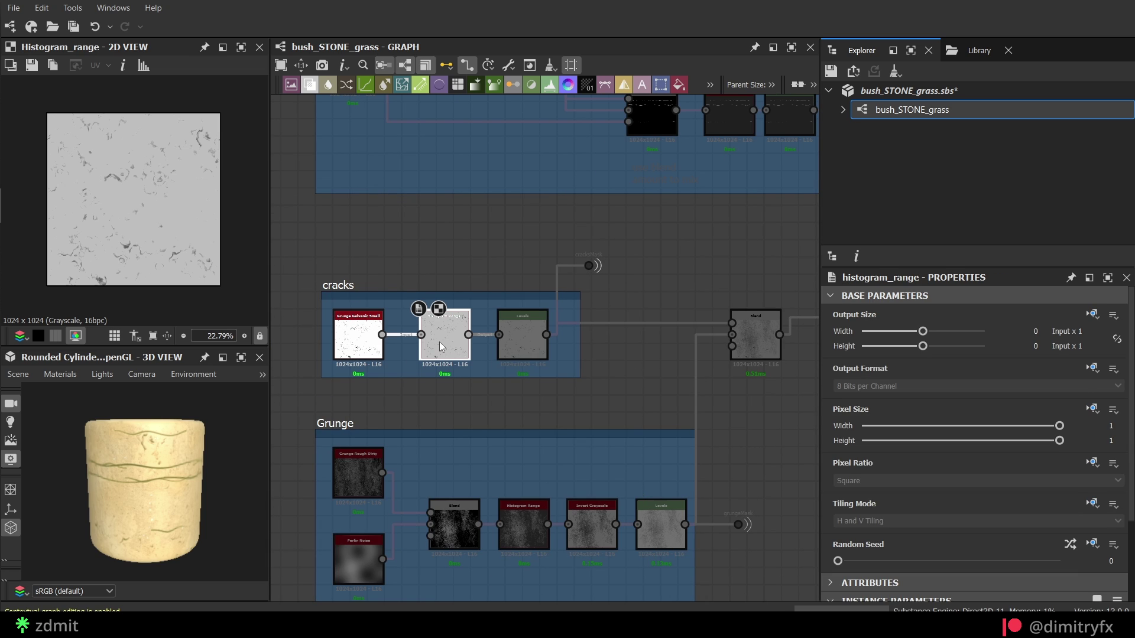
double_click(516, 339)
scroll(609, 271, up, 5)
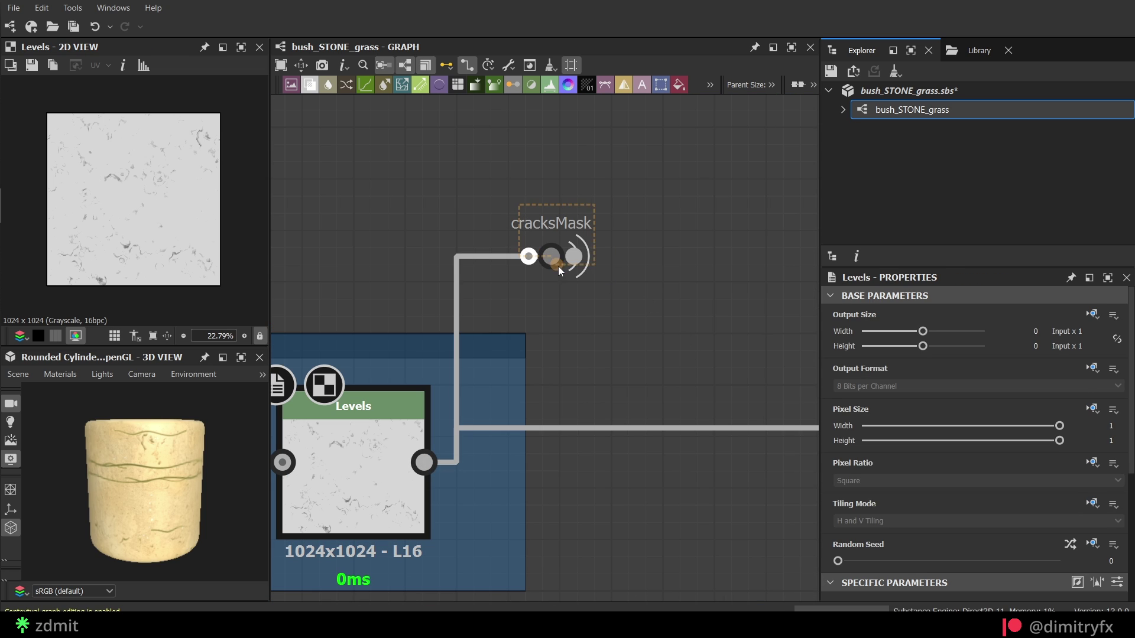
click(559, 267)
scroll(711, 332, down, 5)
- Preview the Blend that combines cracks and grunge, and examine its Multiply blending mode
click(583, 341)
scroll(583, 340, up, 3)
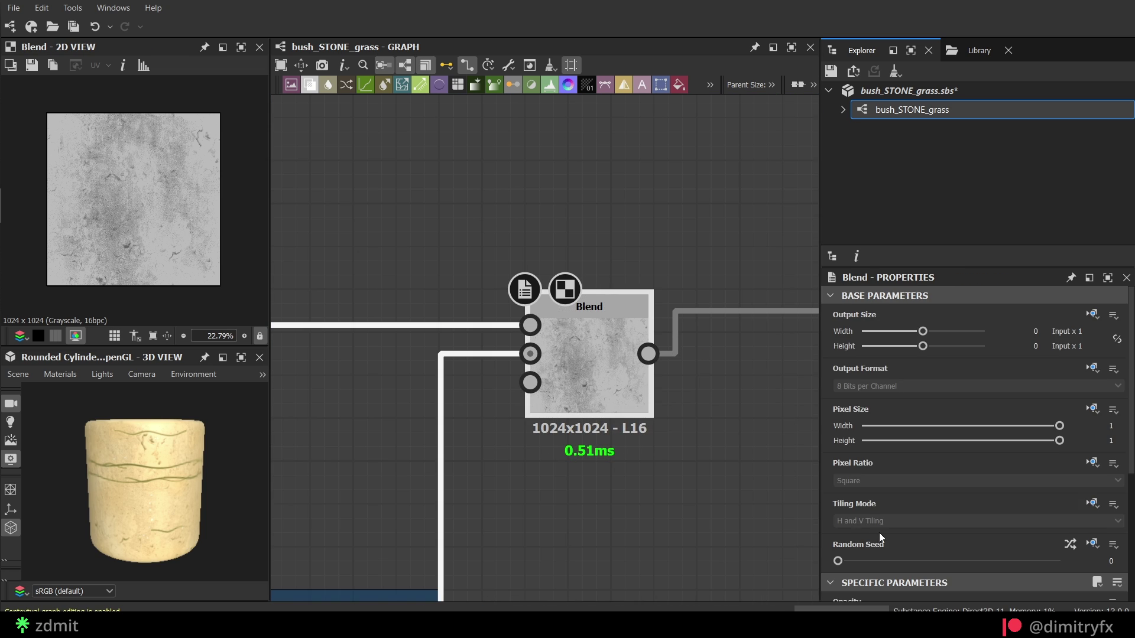
scroll(879, 533, down, 3)
click(861, 445)
click(849, 487)
- Preview the line warp frame's Perlin Noise and Shape nodes, and examine the Shape's scale, size and angle parameters
scroll(722, 456, down, 4)
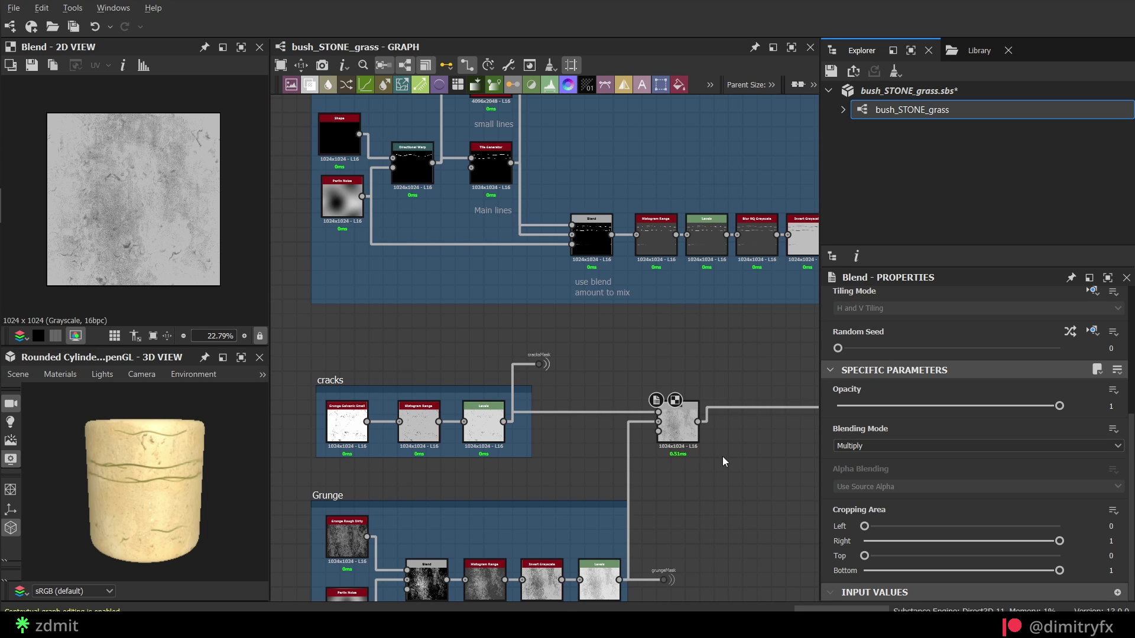
middle_drag(522, 335, 581, 480)
scroll(346, 313, up, 3)
click(503, 414)
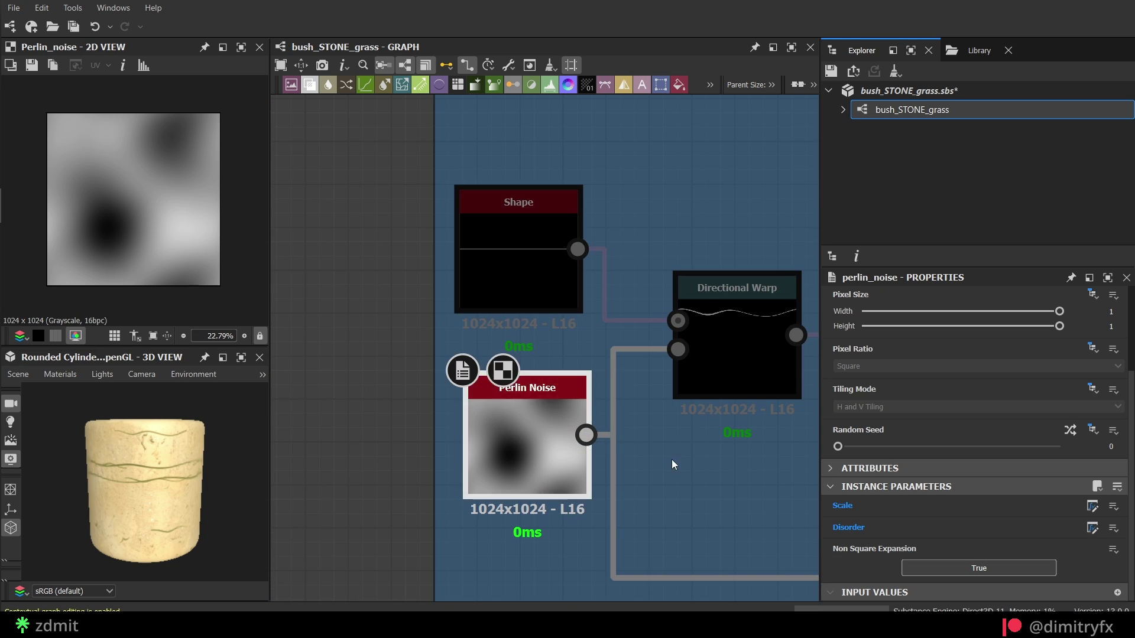
scroll(345, 373, down, 3)
click(424, 301)
scroll(954, 513, down, 5)
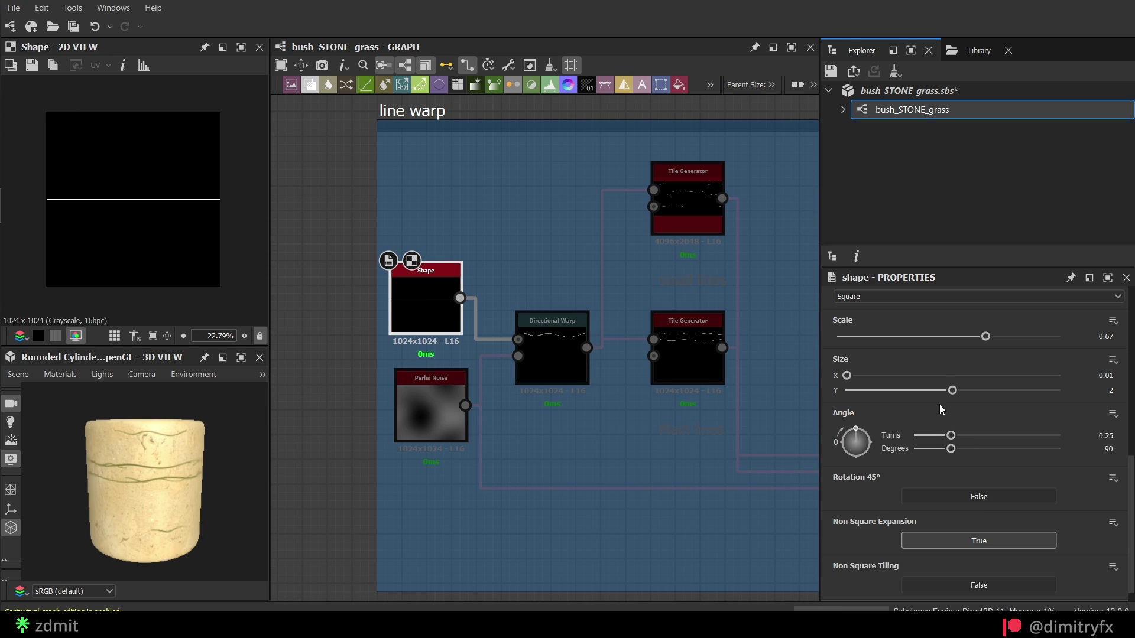
- Try changing the line Shape's X size, undo it, and try a smaller Y size
drag(848, 376, 880, 381)
key(ctrl+z)
drag(953, 391, 862, 394)
- Preview the Directional Warp of the line and the Main lines Tile Generator
click(558, 355)
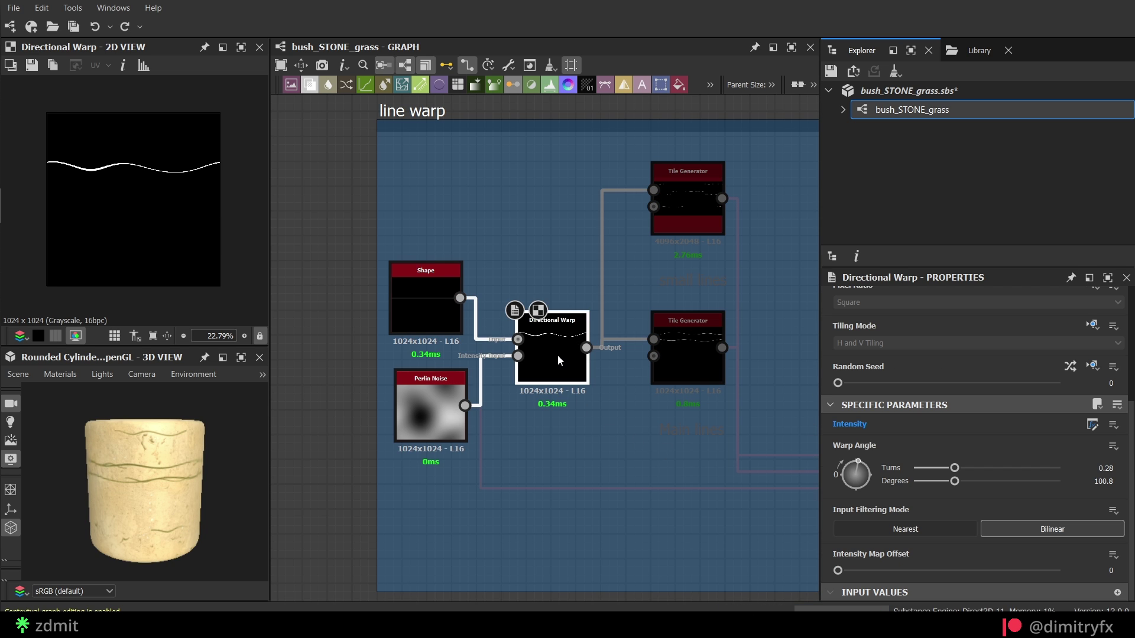
scroll(558, 355, up, 1)
middle_drag(715, 452, 544, 472)
click(552, 385)
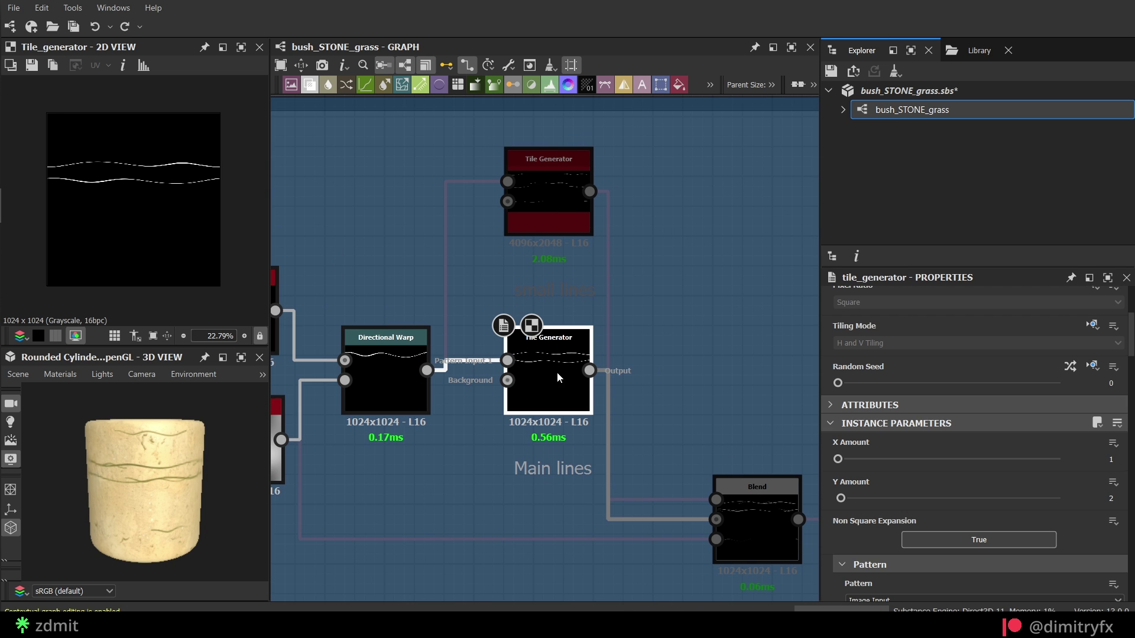
- Preview the small lines Tile Generator and examine its pattern options with Image Input selected
click(548, 174)
scroll(1002, 458, down, 3)
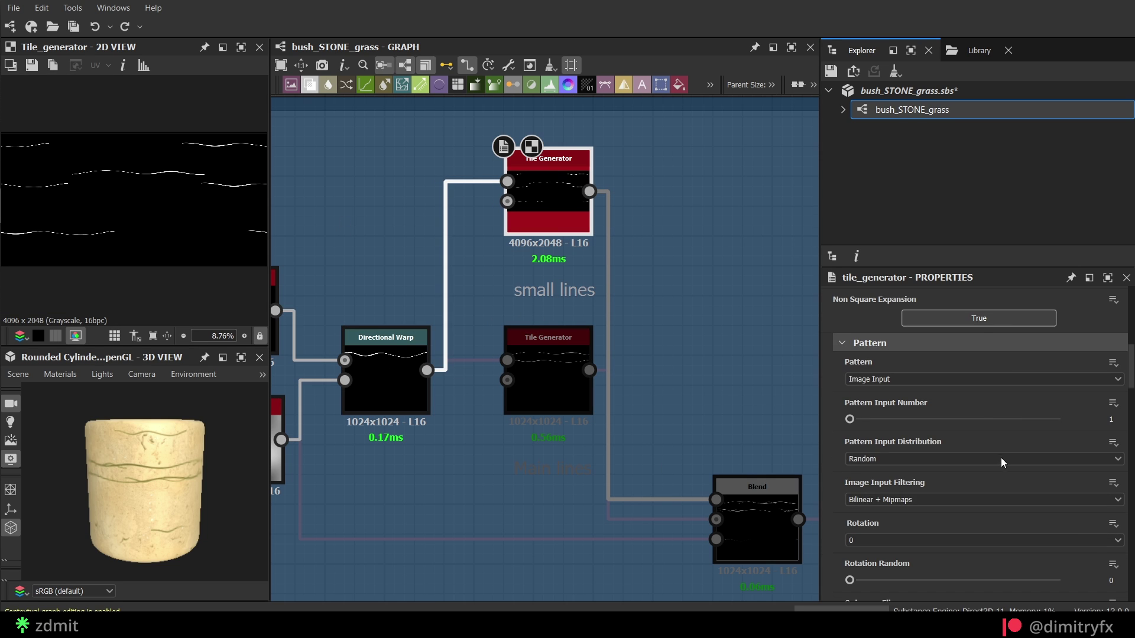
click(886, 383)
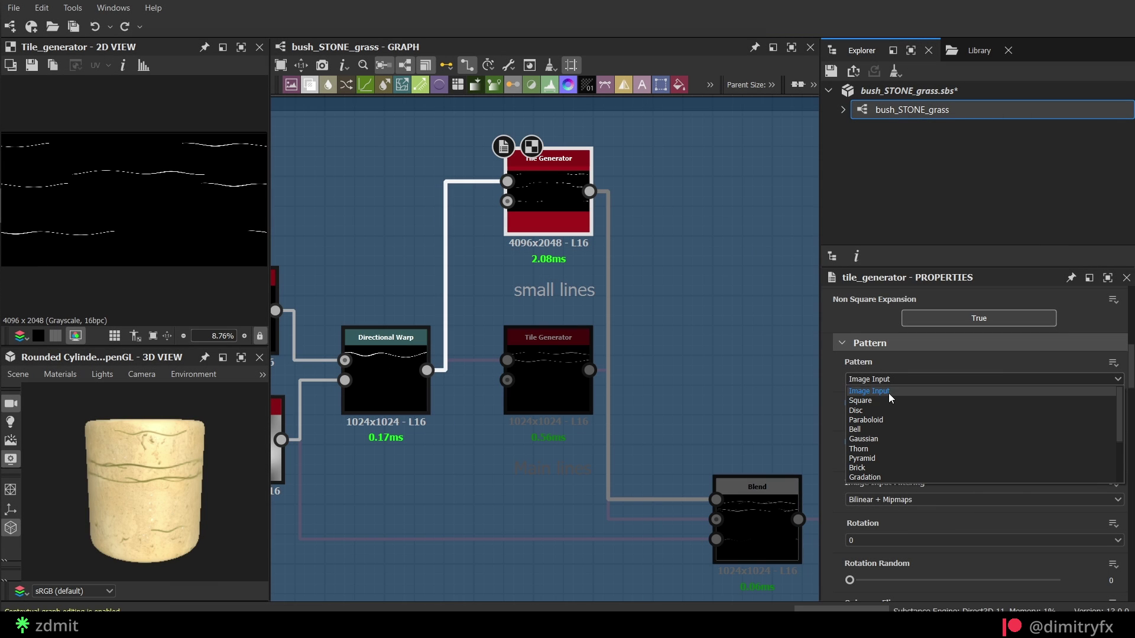
click(902, 391)
- Try shifting the Main lines Tile Generator's Offset and Global Offset Y values
click(537, 381)
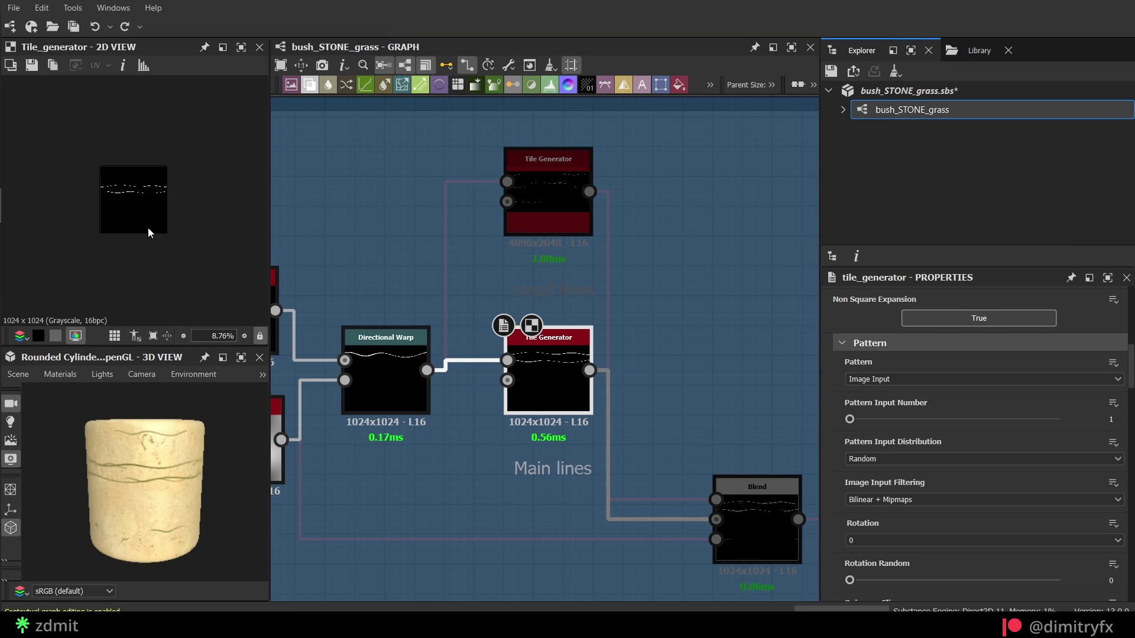
scroll(1024, 420, down, 15)
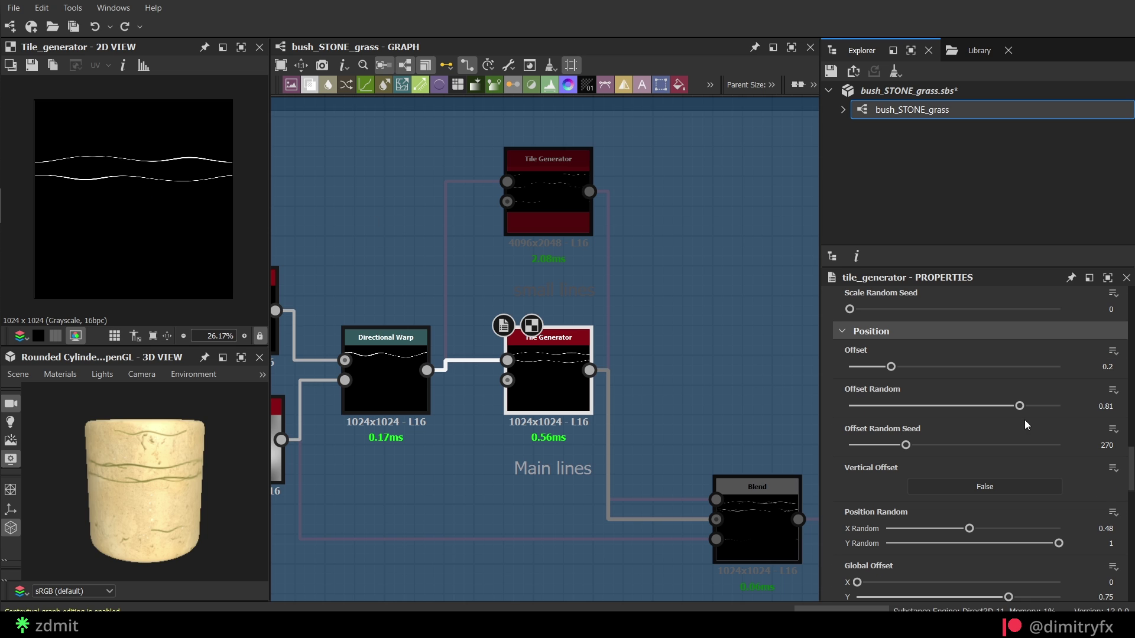
mouse_move(891, 367)
mouse_down()
mouse_move(907, 369)
mouse_move(871, 370)
mouse_up()
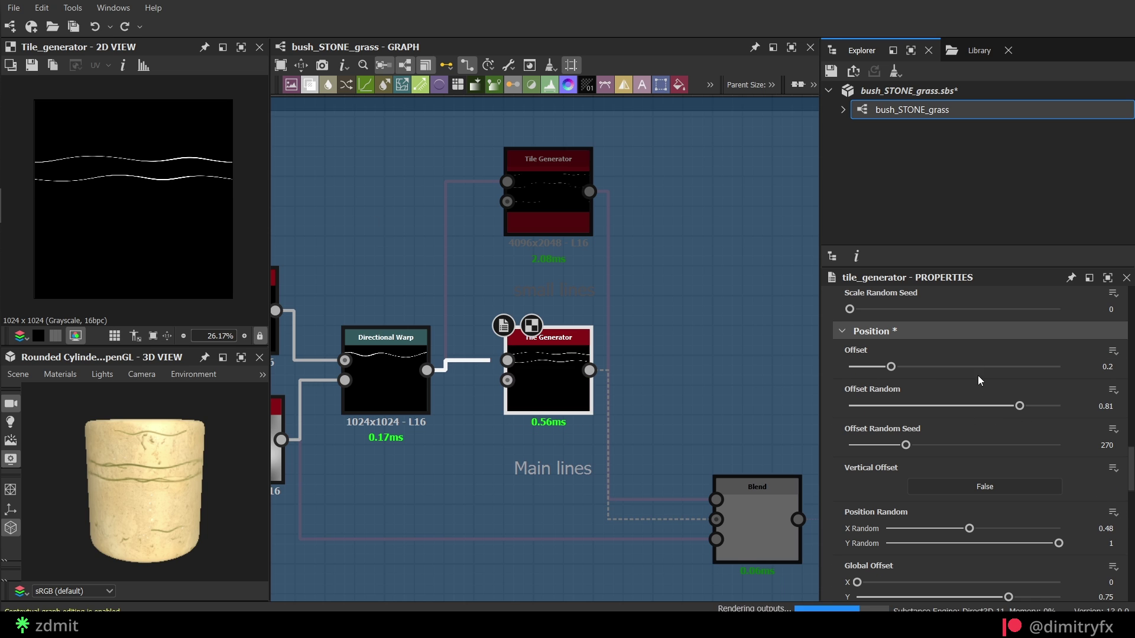
scroll(1023, 501, down, 5)
mouse_move(1008, 420)
mouse_down()
mouse_move(965, 419)
mouse_move(1008, 421)
mouse_up()
- Preview the small lines Tile Generator at its non-square resolution, and examine its Output Size width and height
click(542, 187)
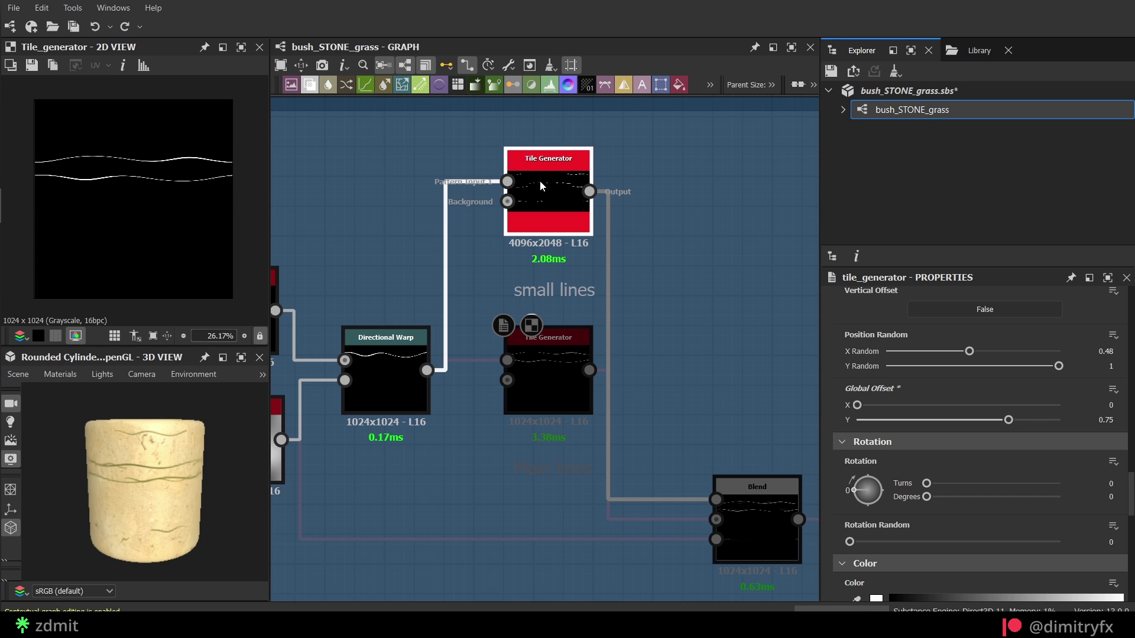
scroll(918, 399, up, 15)
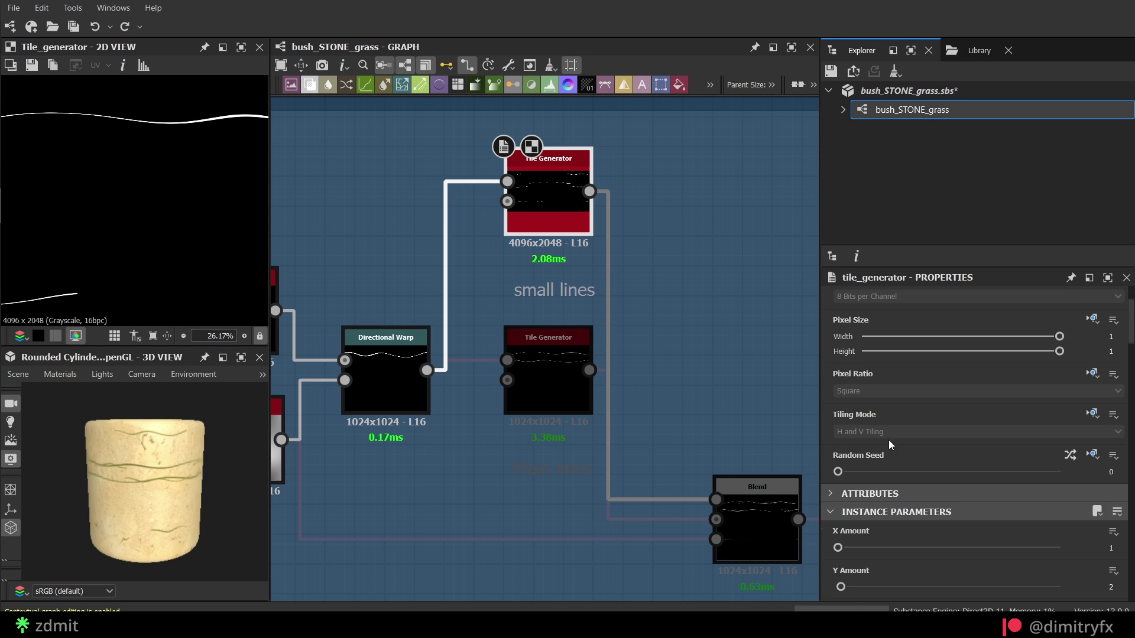
scroll(889, 440, up, 3)
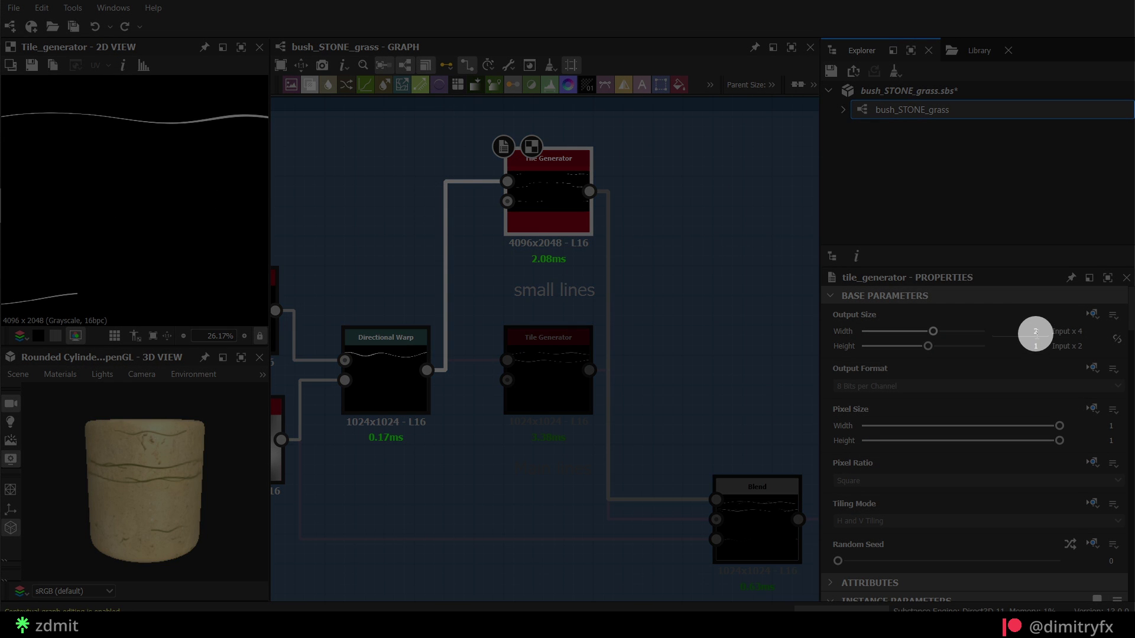
scroll(169, 210, down, 5)
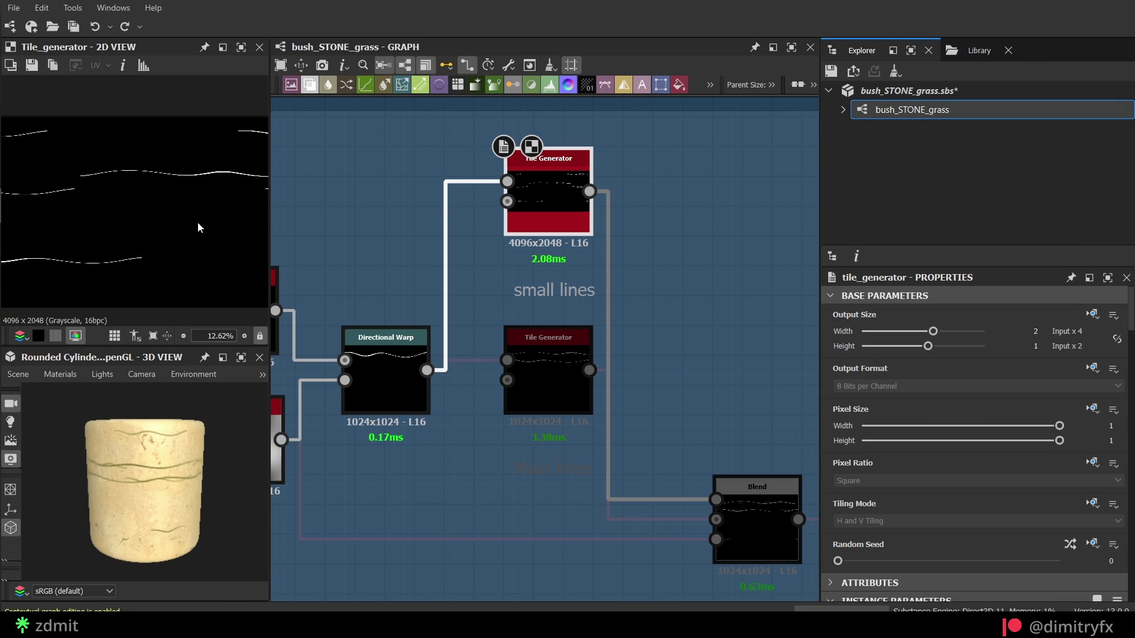
mouse_move(933, 332)
mouse_down()
mouse_move(943, 333)
mouse_move(934, 332)
mouse_up()
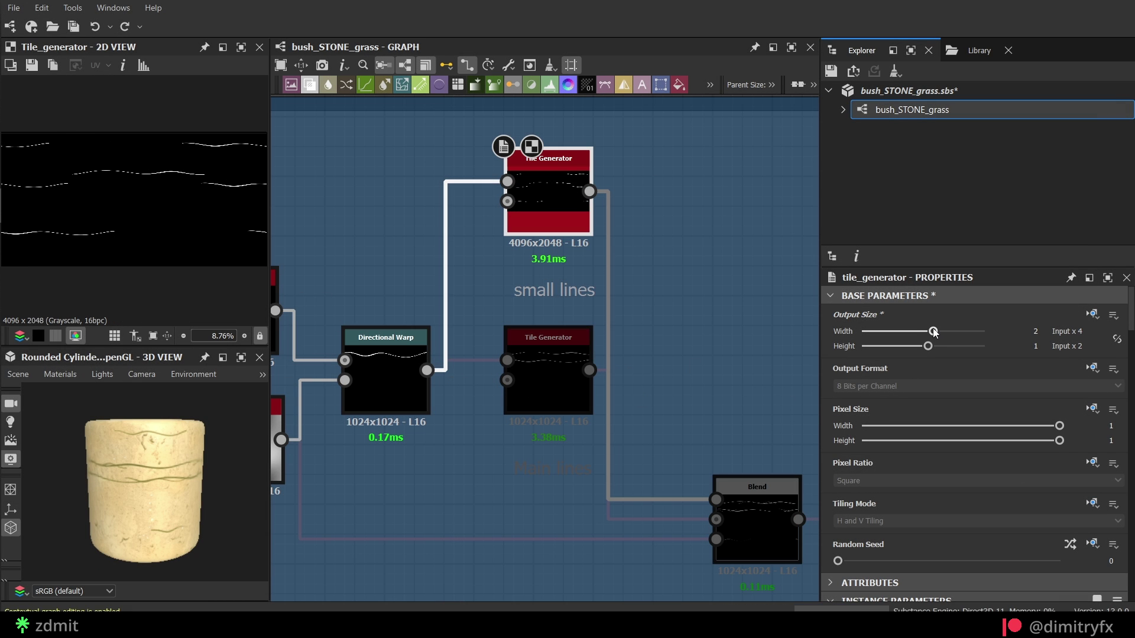
- Examine the Main lines Tile Generator's size, position, rotation, color and blending parameters
click(553, 384)
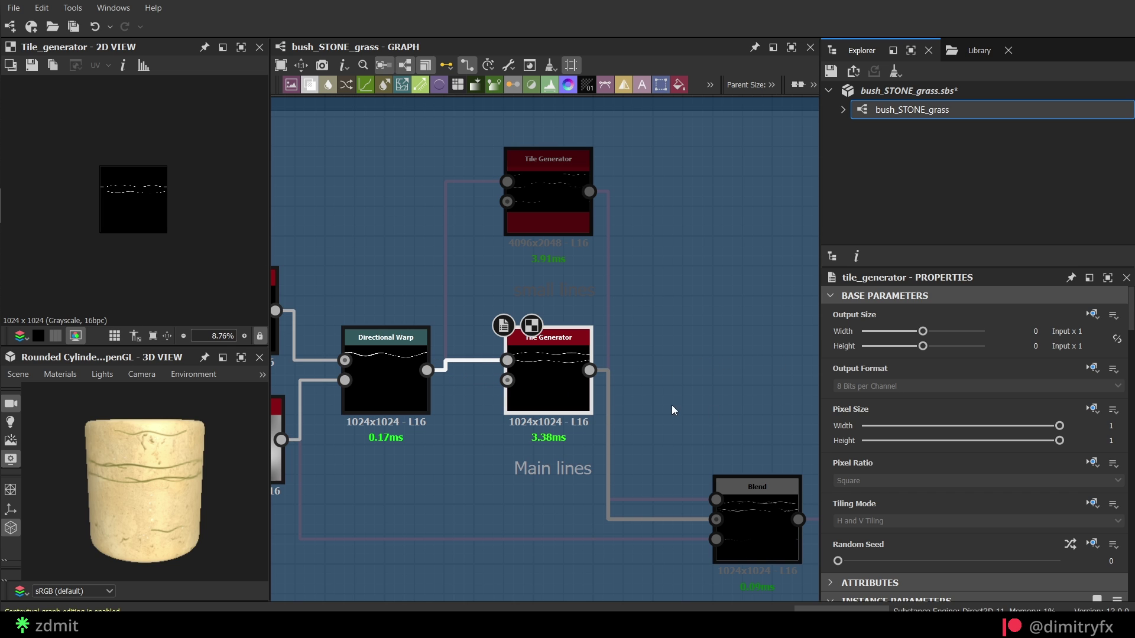
scroll(915, 459, down, 5)
scroll(882, 463, down, 15)
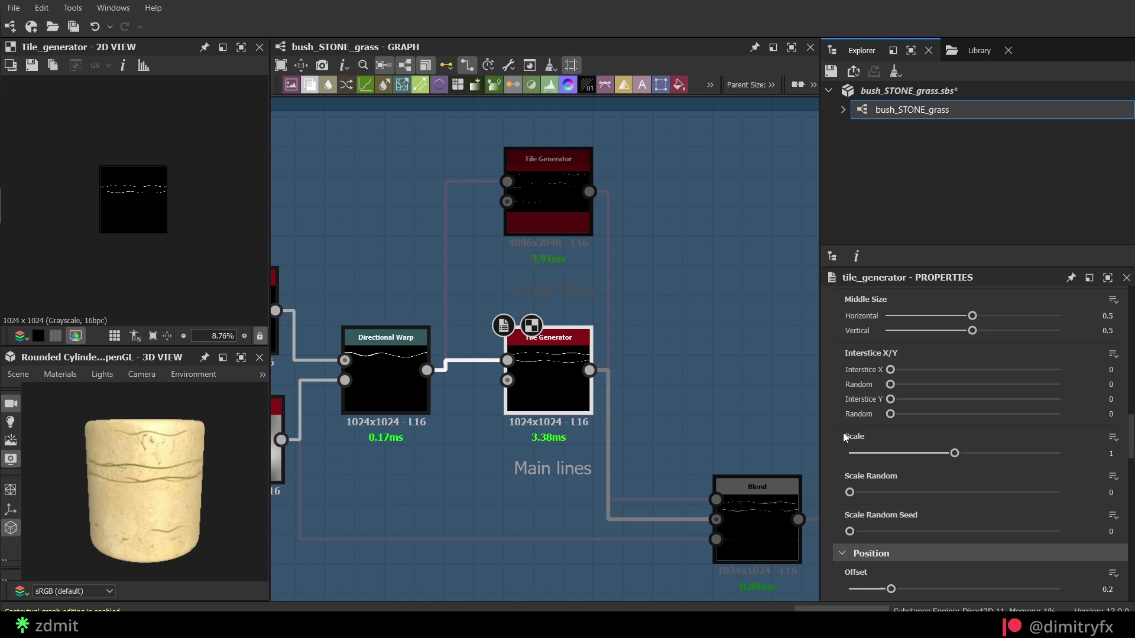
scroll(836, 479, down, 12)
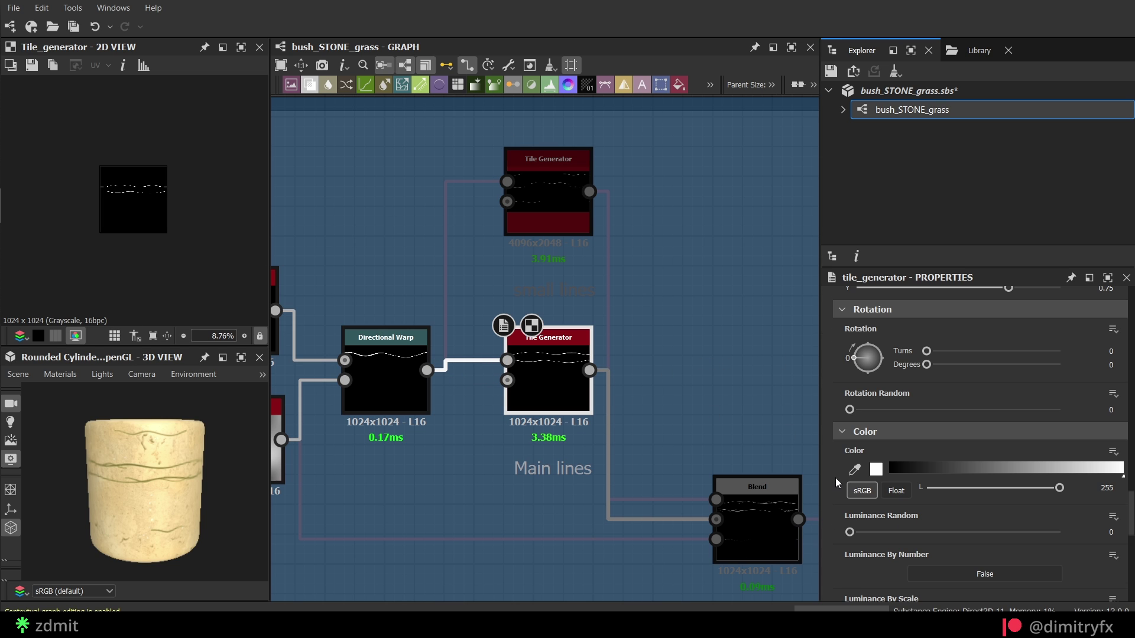
scroll(835, 478, down, 5)
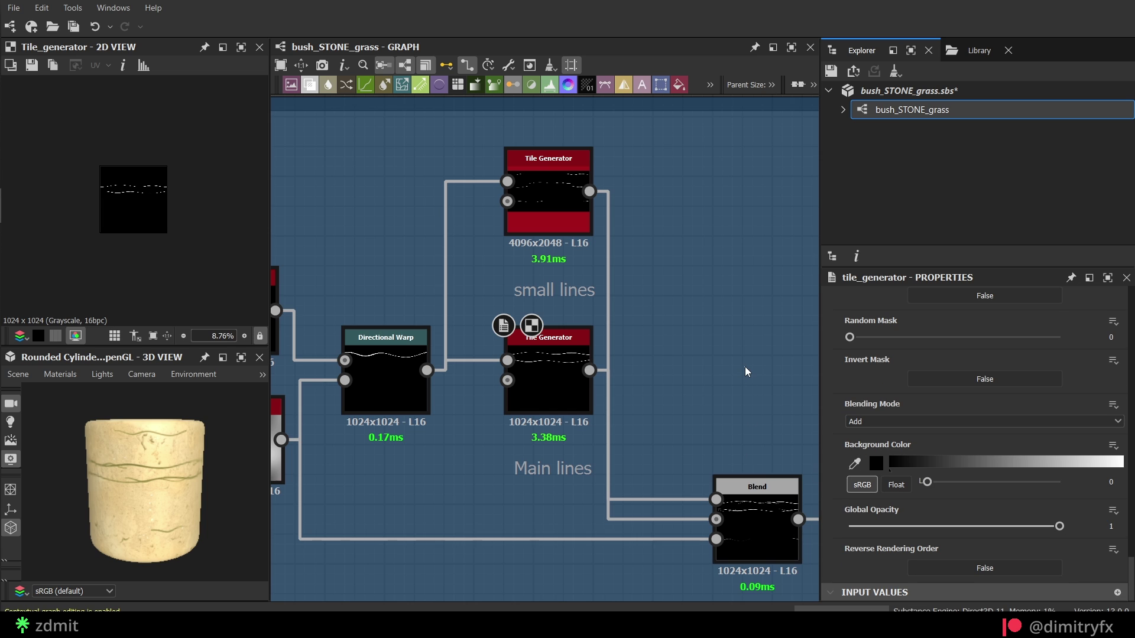
- Preview the Blend that mixes the small lines and Main lines, and examine its blending mode options
middle_drag(745, 367, 583, 172)
double_click(605, 312)
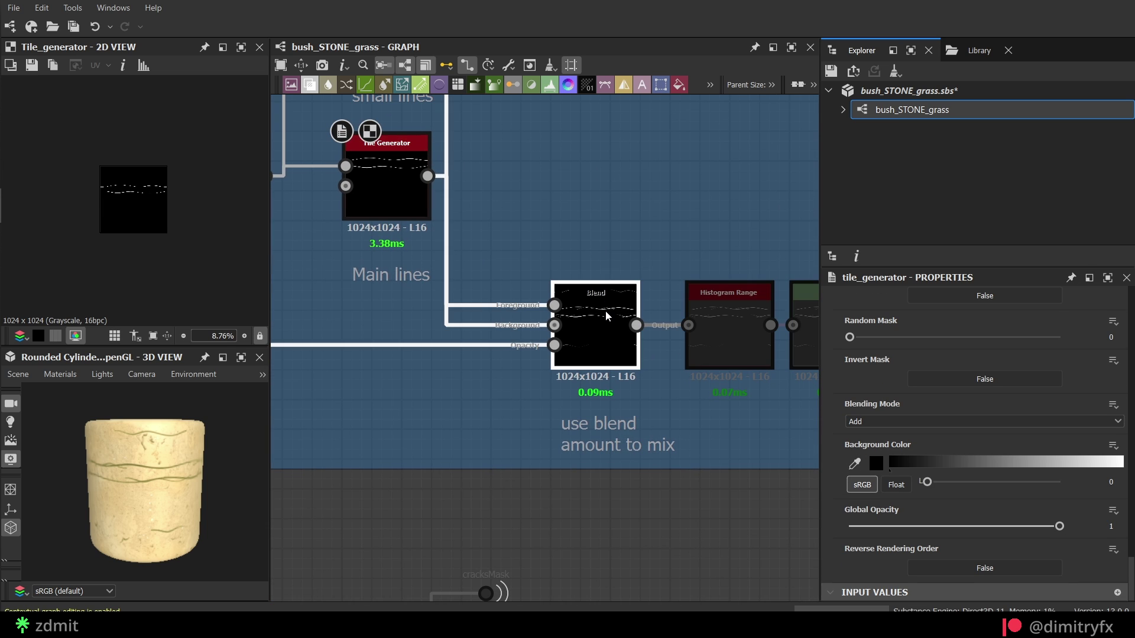
click(883, 441)
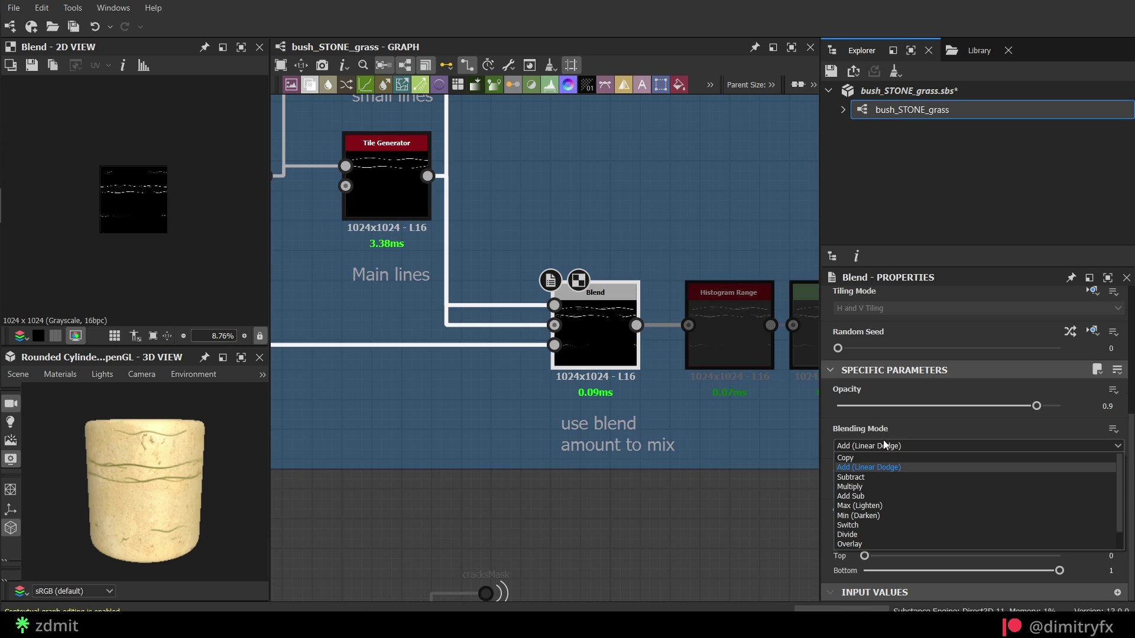
click(856, 471)
scroll(624, 408, down, 3)
middle_drag(520, 413, 622, 408)
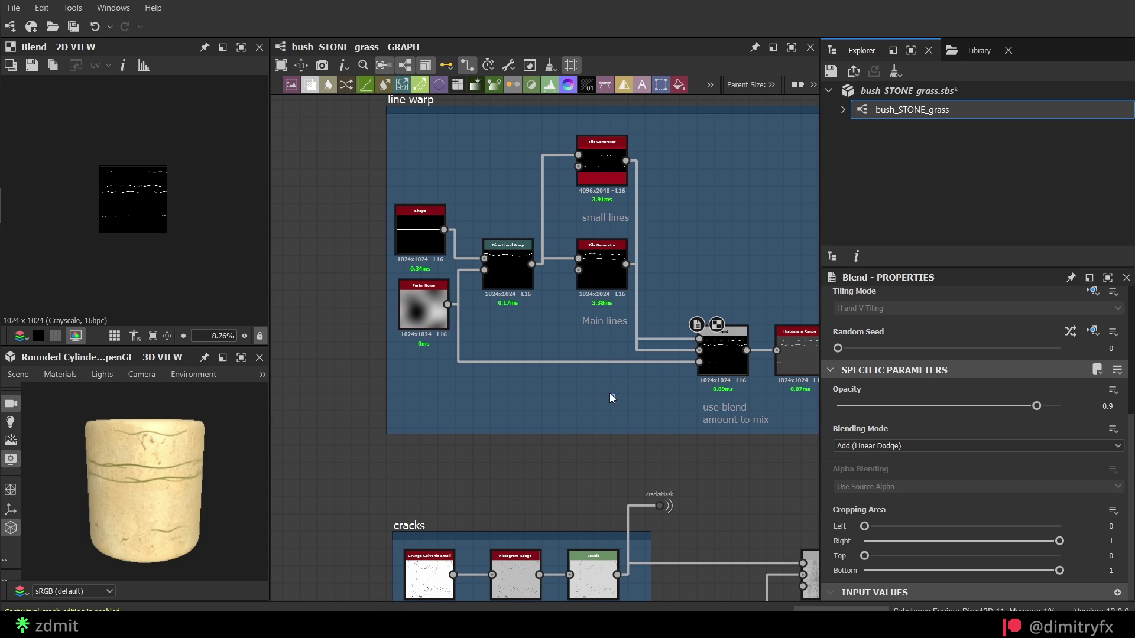
- Examine the Blend node's combined line pattern and its three inputs up close
scroll(724, 358, up, 4)
click(724, 358)
key(f)
scroll(146, 200, up, 4)
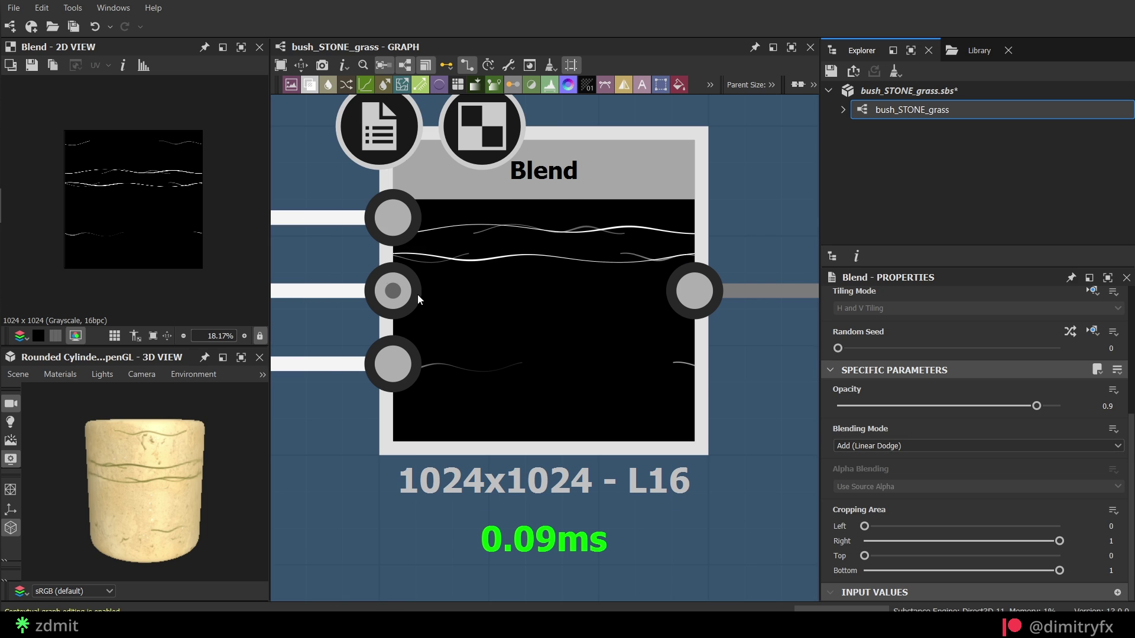
scroll(417, 294, down, 4)
key(f)
- Try removing the Perlin Noise link into the lines Blend's opacity input, and undo the removal
scroll(387, 377, down, 3)
middle_drag(388, 377, 556, 382)
click(426, 360)
key(Delete)
key(ctrl+z)
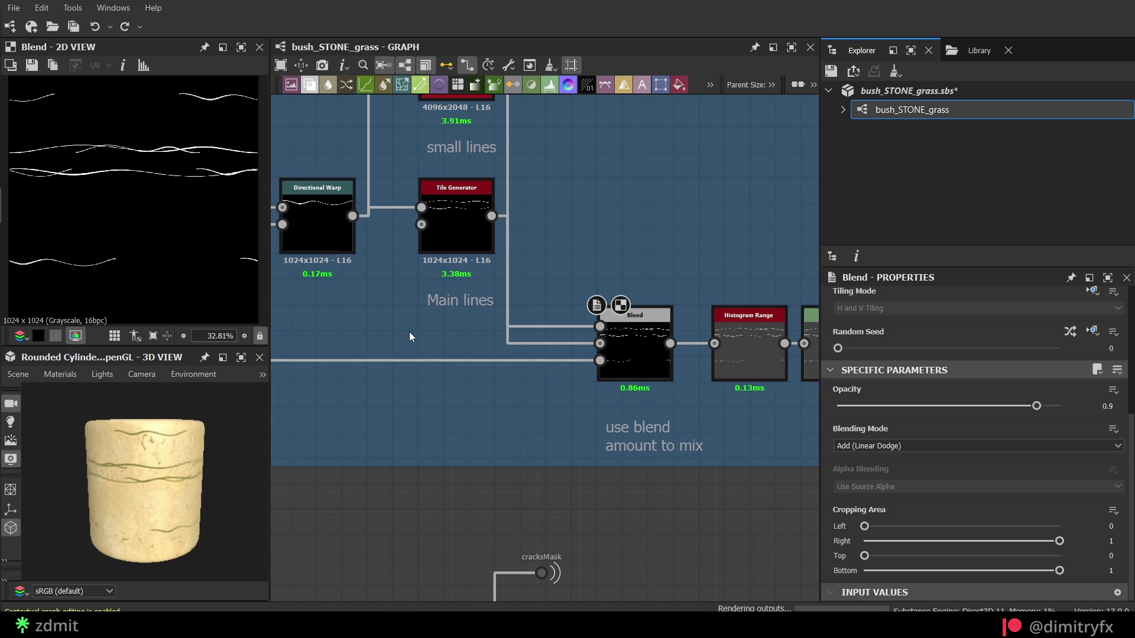
- Preview the Histogram Range, Levels, Blur HQ Grayscale and Invert Grayscale nodes that follow the lines Blend
middle_drag(811, 427, 517, 413)
double_click(456, 338)
scroll(223, 222, down, 2)
double_click(544, 335)
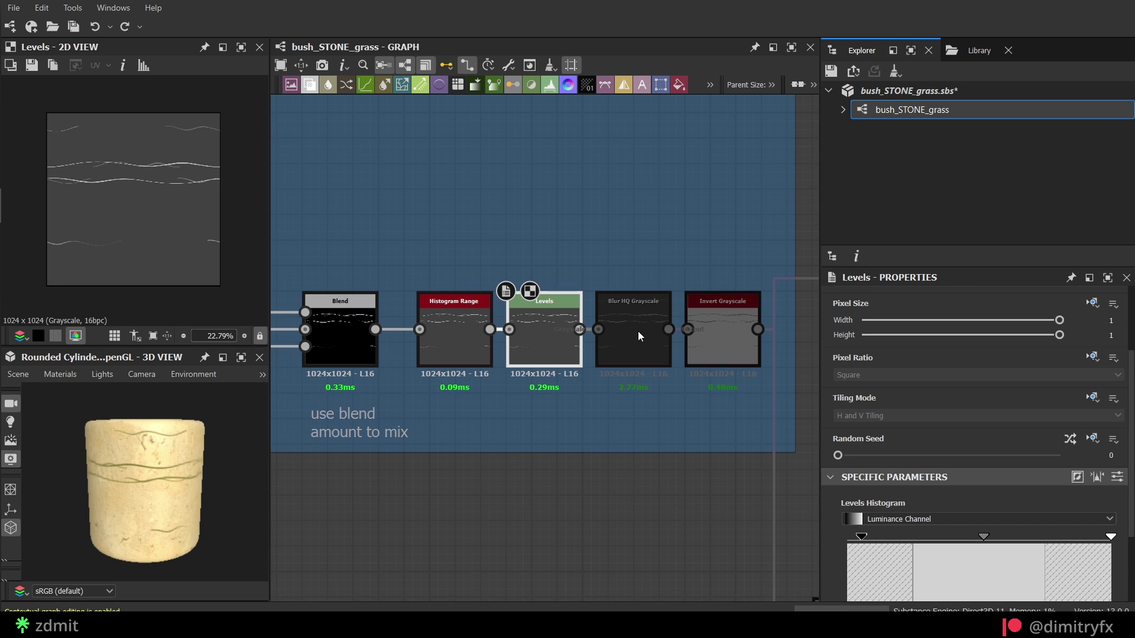
double_click(637, 331)
double_click(730, 333)
- Inspect the linesMask dot node fed by the line warp's Invert Grayscale
middle_drag(751, 419, 452, 420)
scroll(637, 307, up, 3)
click(636, 264)
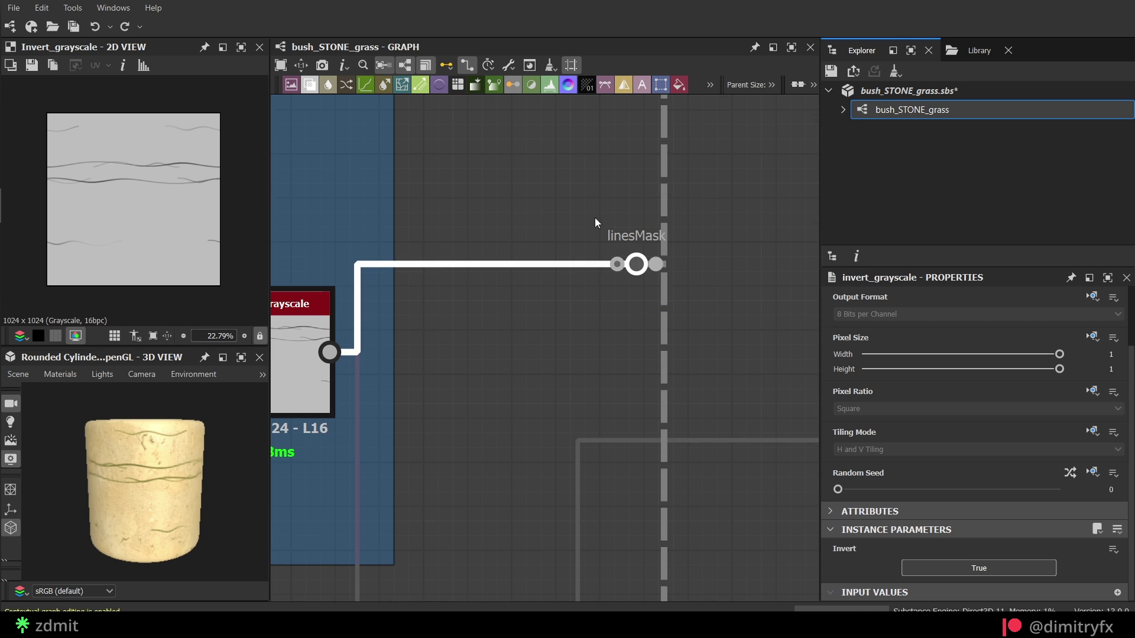
- Preview the Blend that adds the warped lines to the grunge and cracks, and examine its blending mode
scroll(536, 354, down, 4)
middle_drag(535, 354, 631, 276)
middle_drag(611, 546, 634, 420)
scroll(634, 420, up, 3)
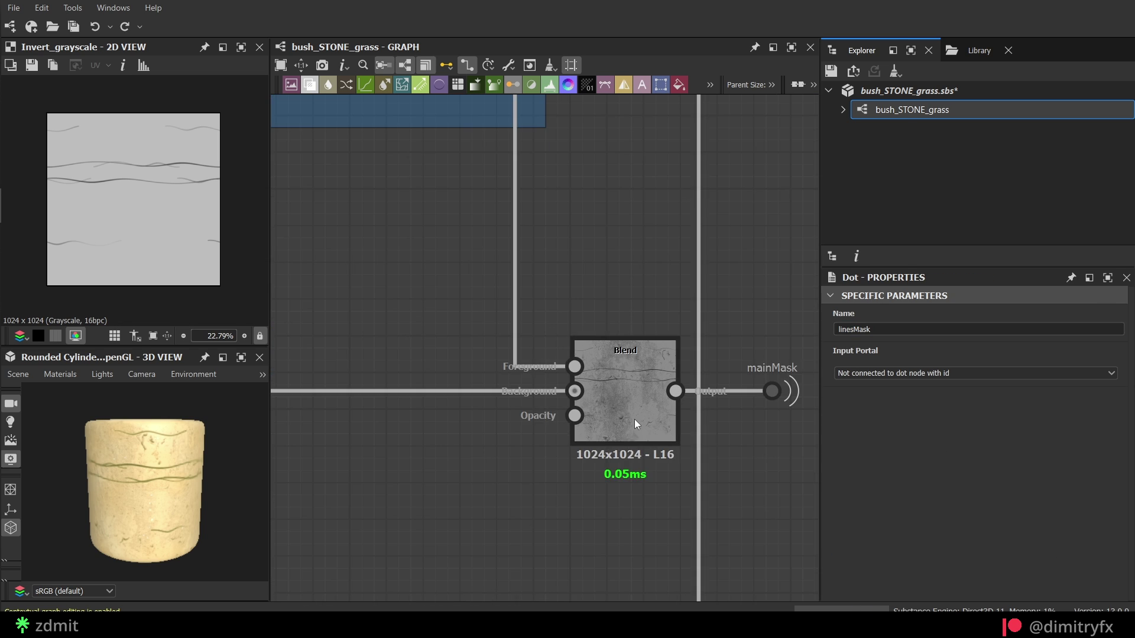
double_click(634, 420)
scroll(130, 163, up, 4)
scroll(1094, 452, down, 1)
click(999, 482)
click(871, 522)
- Inspect the mainMask dot node's properties and save the bush_STONE_grass package
click(772, 391)
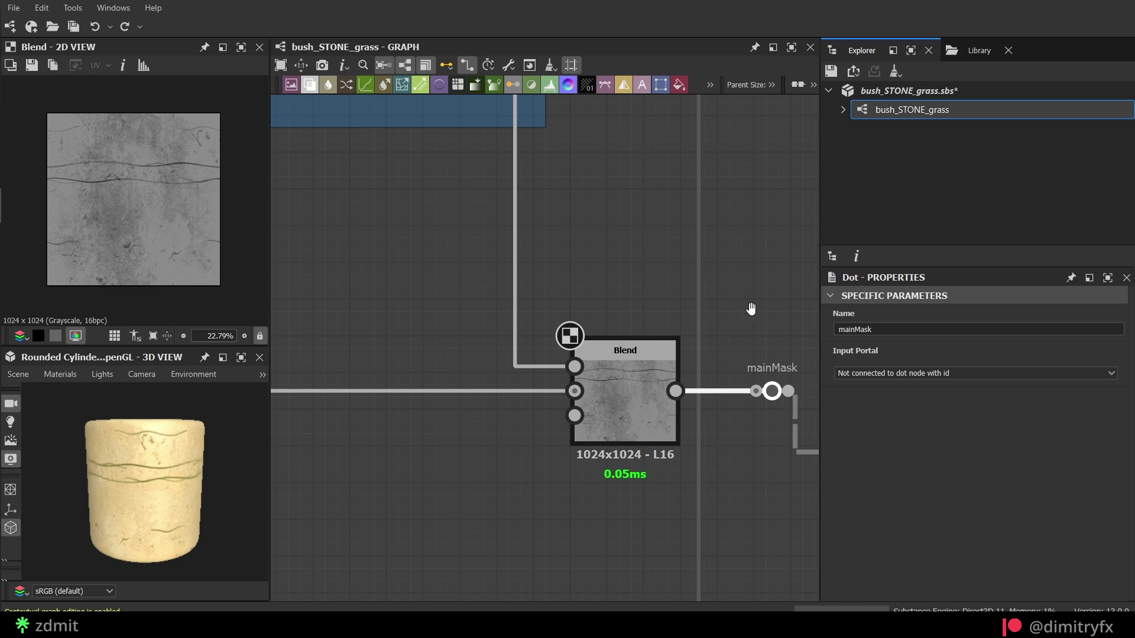
middle_drag(753, 310, 657, 301)
click(740, 265)
scroll(740, 261, down, 1)
key(ctrl+s)
- Examine how the linesMask and mainMask dot nodes link the masks to the rest of the graph
middle_drag(739, 258, 646, 549)
click(577, 226)
scroll(576, 231, down, 5)
middle_drag(549, 268, 499, 243)
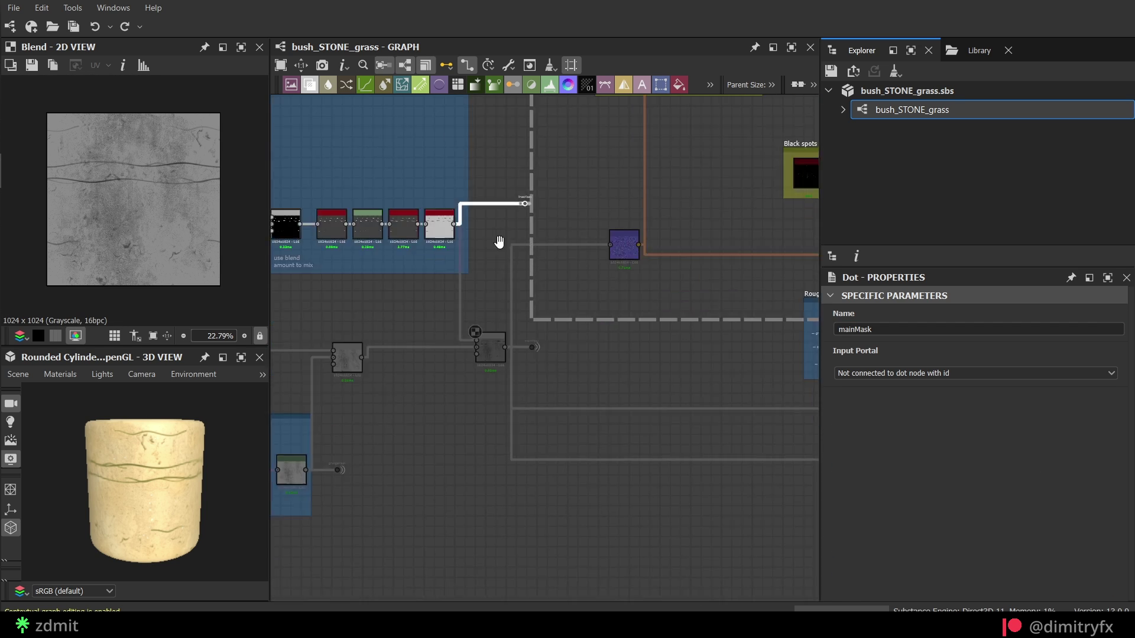
scroll(373, 429, up, 5)
click(449, 405)
scroll(408, 317, down, 5)
click(452, 366)
scroll(526, 425, down, 4)
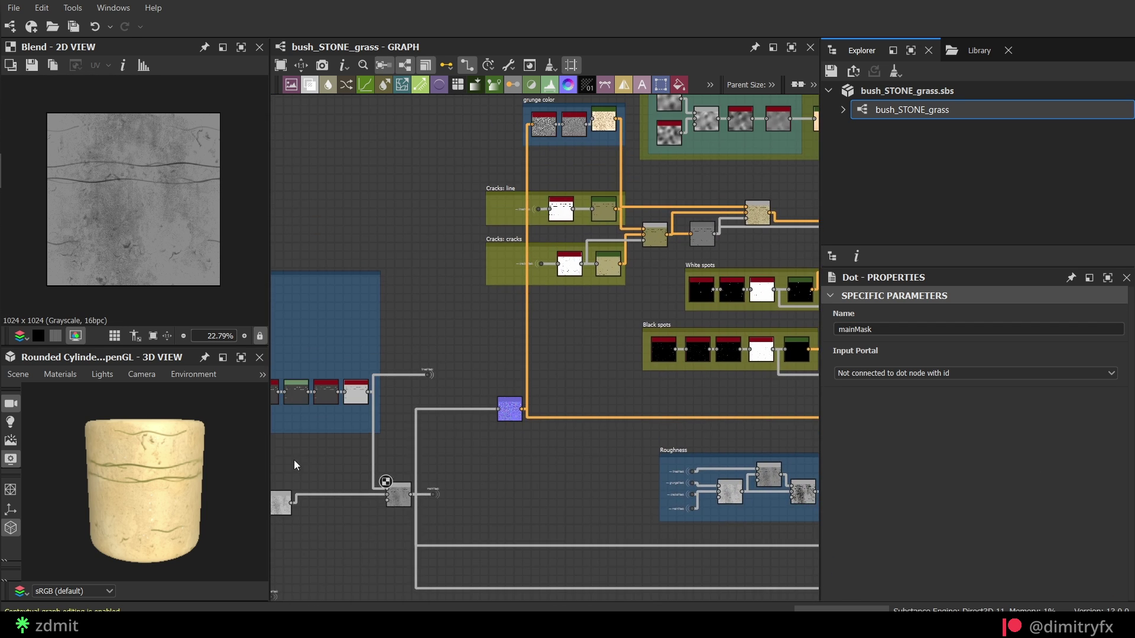
- Try a Contrast of 0.64 on the Cracks: line Histogram Scan, and undo the change
scroll(535, 278, up, 5)
middle_drag(535, 278, 502, 375)
middle_drag(515, 197, 505, 294)
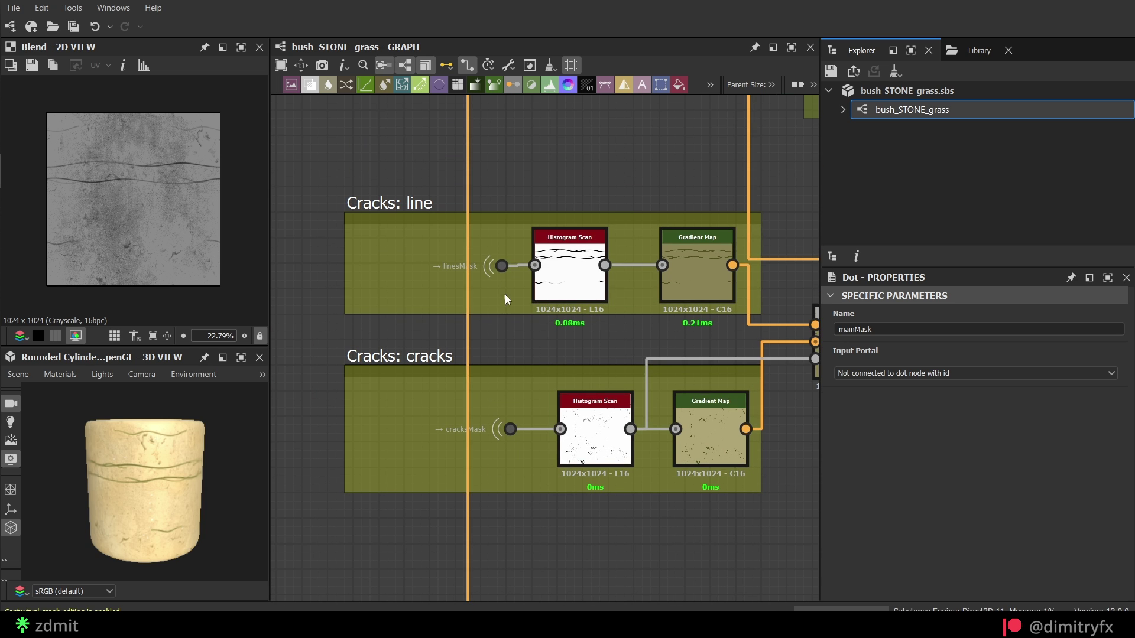
double_click(566, 284)
scroll(1005, 532, down, 4)
drag(1008, 527, 980, 528)
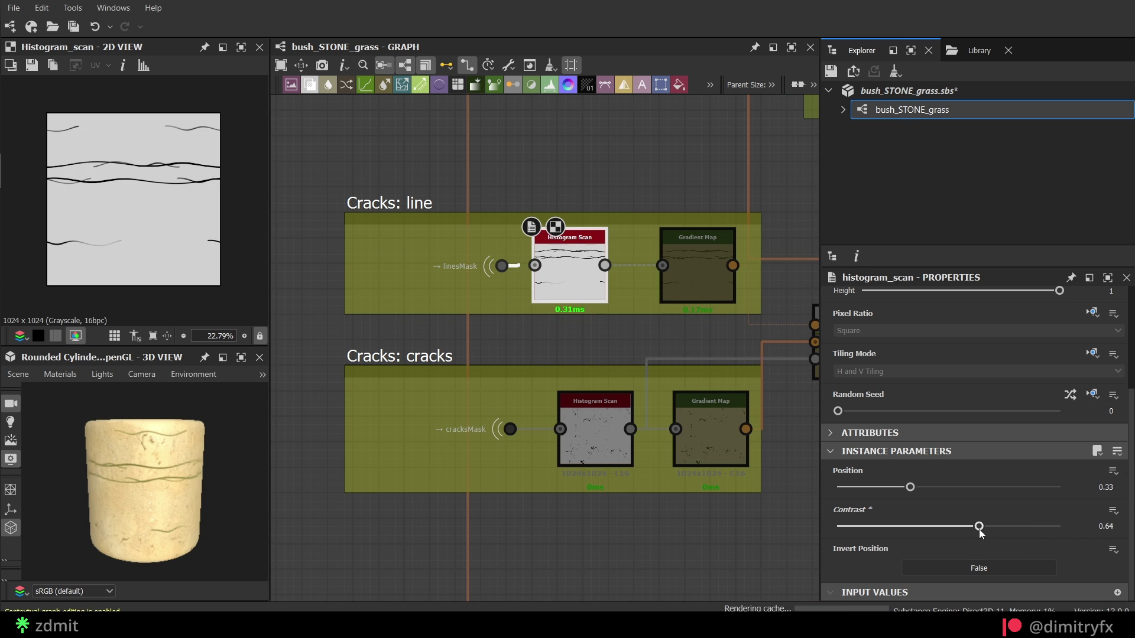
key(ctrl+z)
- Preview the Cracks: cracks Histogram Scan and the Cracks: line Gradient Map
double_click(594, 422)
double_click(697, 266)
middle_drag(716, 405, 579, 354)
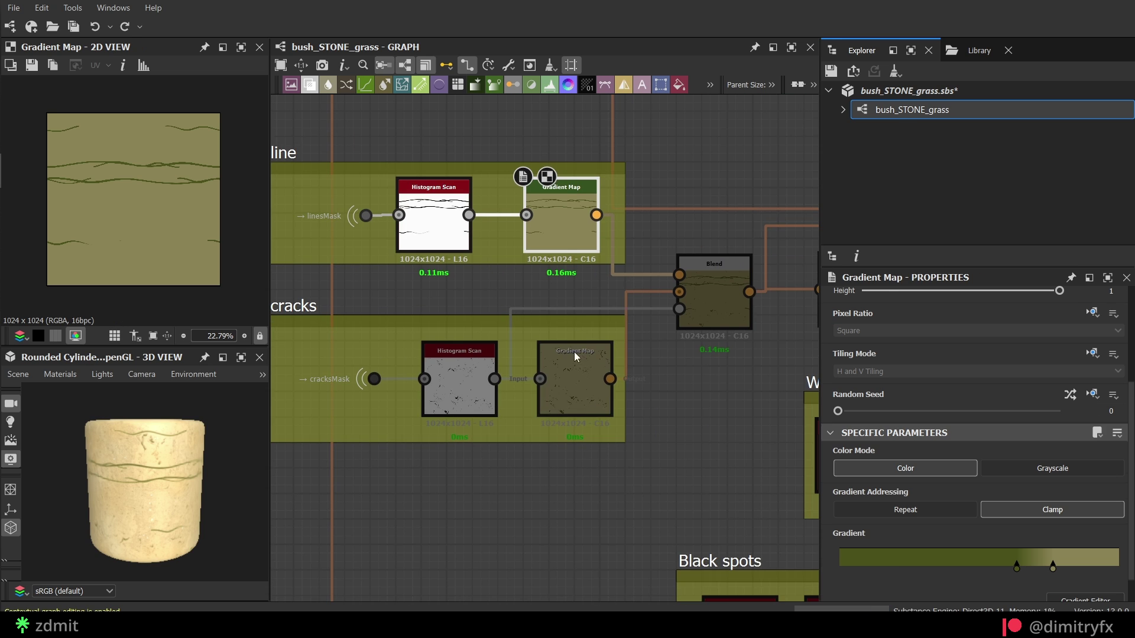
- Inspect the gradient colors of the cracks and line Gradient Maps in the Gradient Editor
double_click(591, 385)
click(1105, 596)
click(728, 106)
double_click(544, 219)
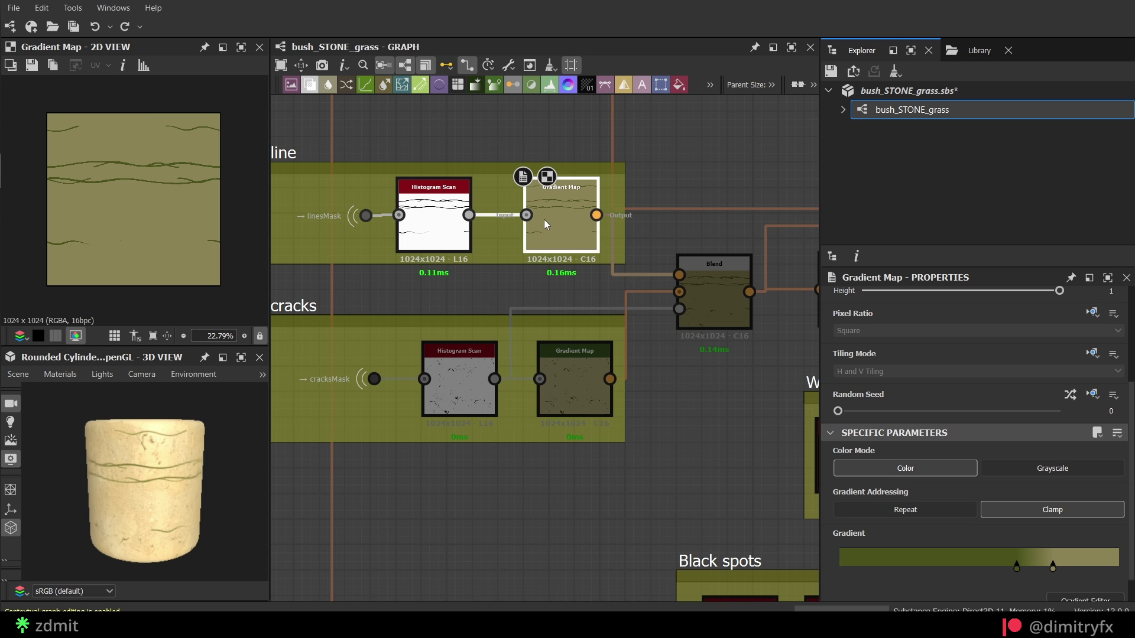
click(1087, 599)
click(728, 105)
- Preview the Blend that combines the line and crack colors, and check its blending mode
double_click(729, 295)
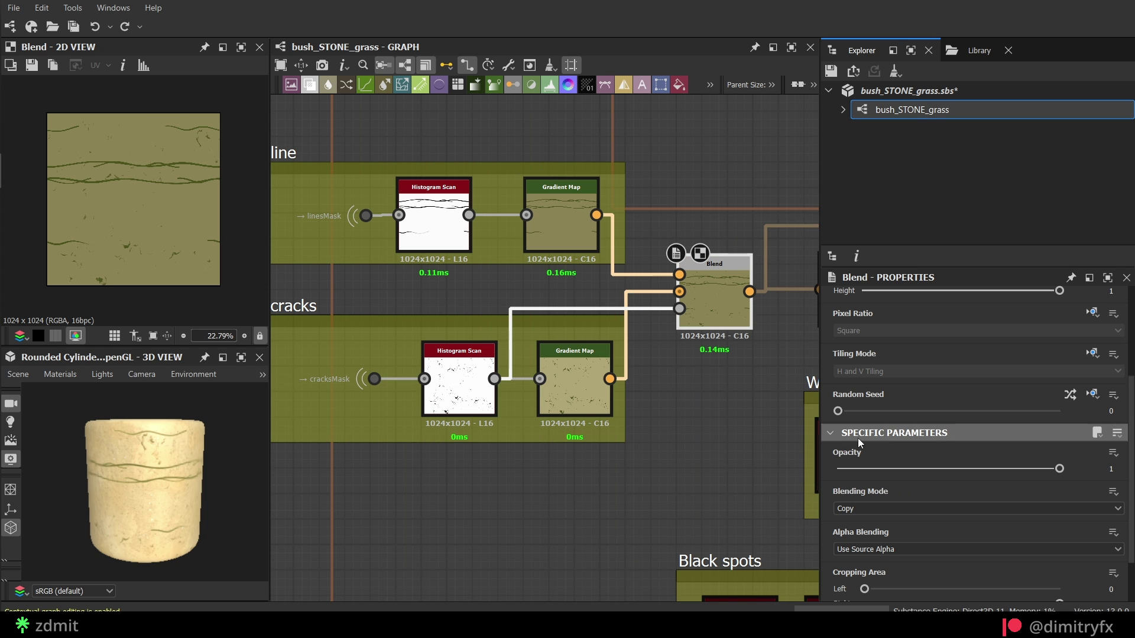
click(853, 511)
click(724, 387)
key(ctrl)
key(ctrl)
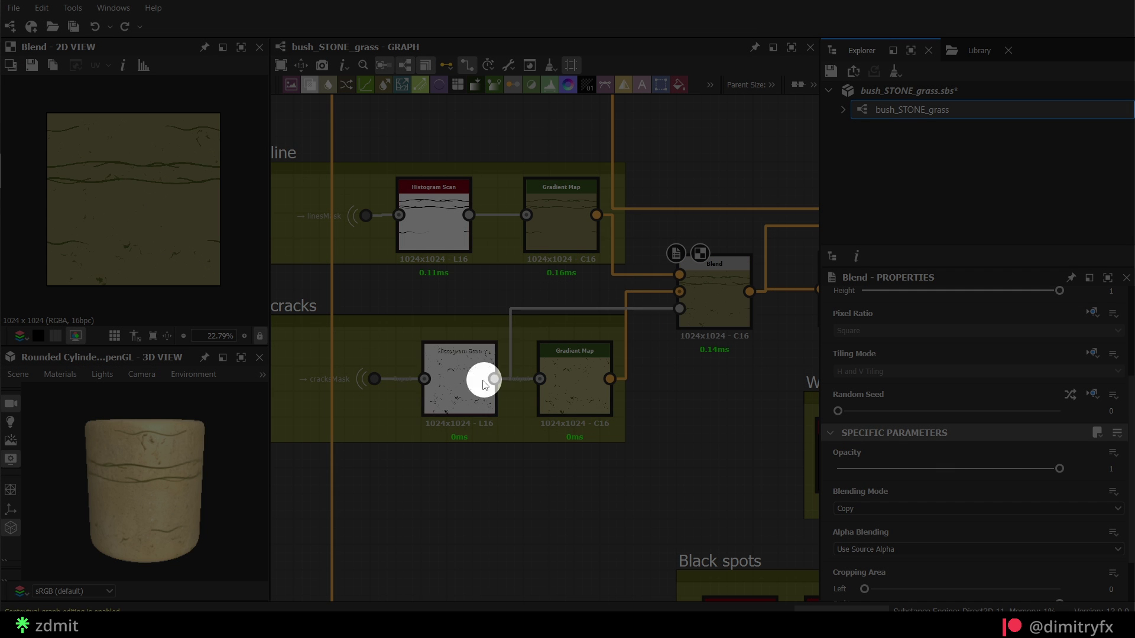
- Examine the cracks Histogram Scan link into the Blend's opacity input and inspect the blended colors up close
drag(494, 379, 680, 309)
drag(651, 356, 650, 308)
scroll(109, 190, up, 3)
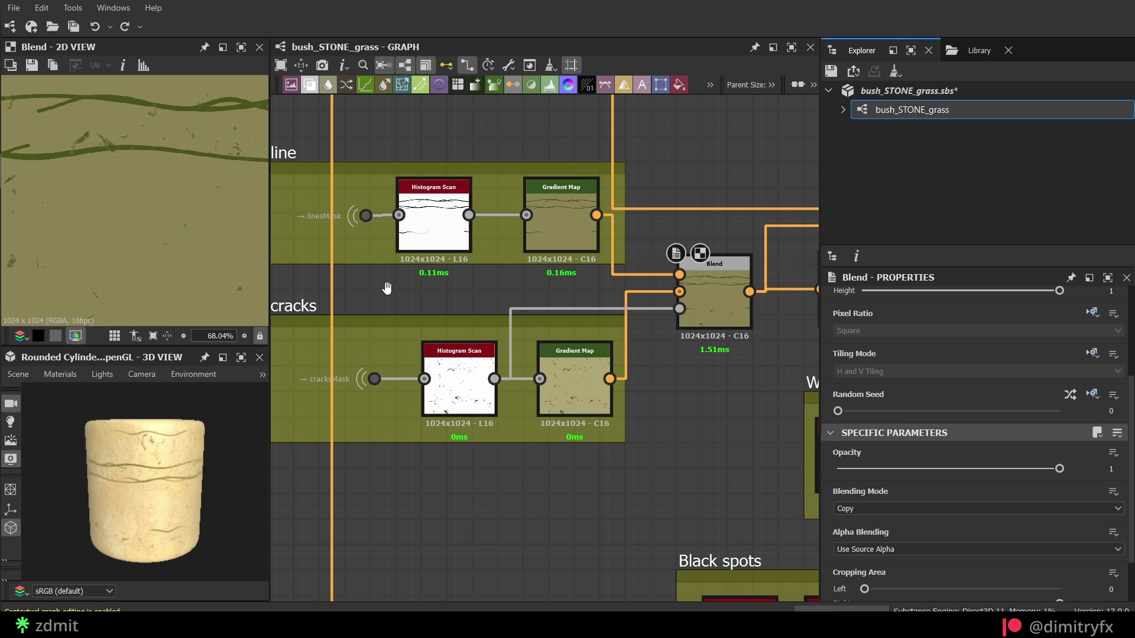
scroll(196, 287, down, 2)
scroll(597, 434, down, 1)
- Preview the Normal node built from the main mask and examine its intensity and format parameters
middle_drag(713, 409, 748, 231)
scroll(597, 435, down, 5)
scroll(542, 457, up, 6)
middle_drag(628, 391, 481, 523)
double_click(583, 311)
scroll(235, 210, down, 2)
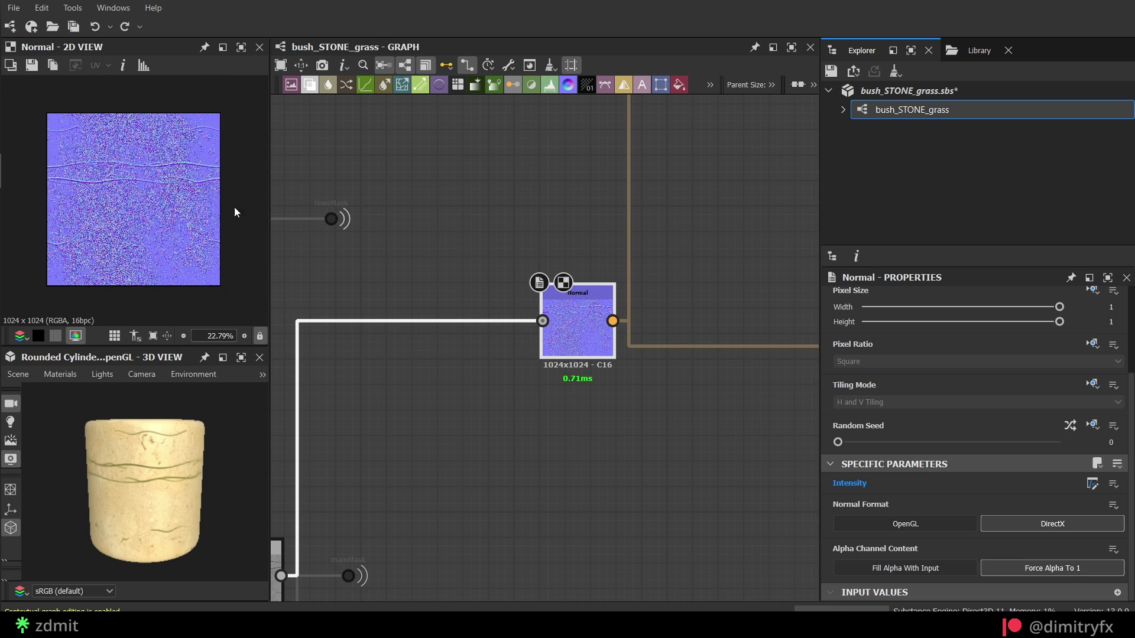
- Preview the grunge color group's Curvature Sobel, Blur HQ Grayscale and Gradient Map nodes
scroll(729, 334, down, 6)
middle_drag(726, 282, 499, 533)
scroll(481, 298, up, 7)
click(482, 298)
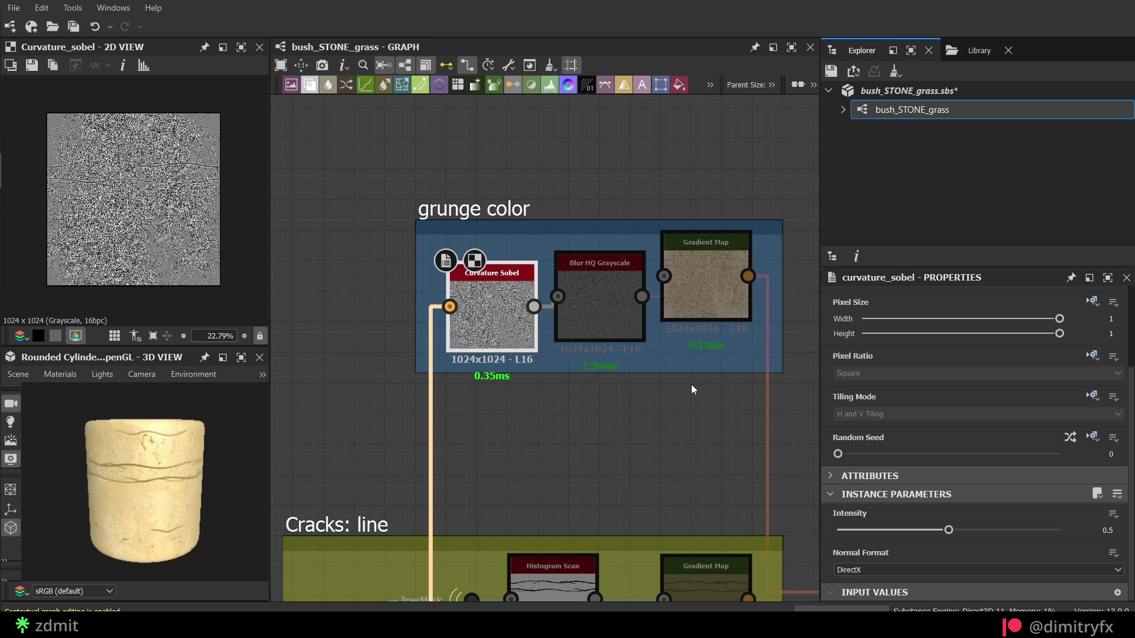
click(600, 304)
click(715, 299)
scroll(1030, 552, down, 2)
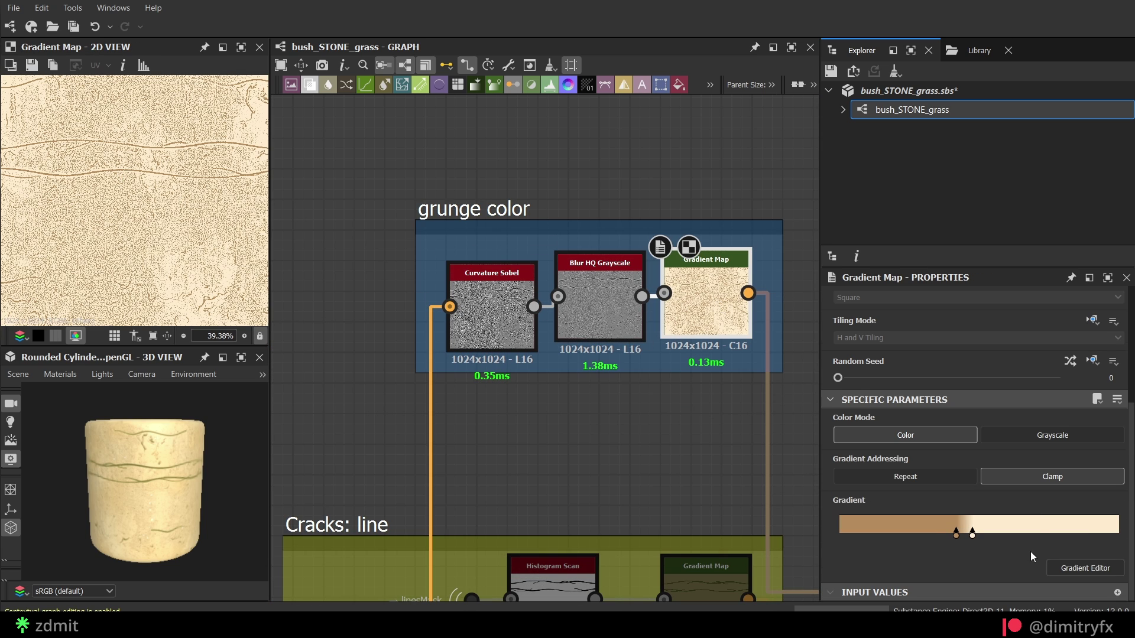
scroll(645, 420, down, 2)
- Preview the Blend that overlays the grunge color on the line and crack colors, and check its blending mode
middle_drag(677, 428, 525, 272)
scroll(685, 396, down, 3)
middle_drag(713, 354, 608, 307)
scroll(682, 329, up, 3)
double_click(732, 369)
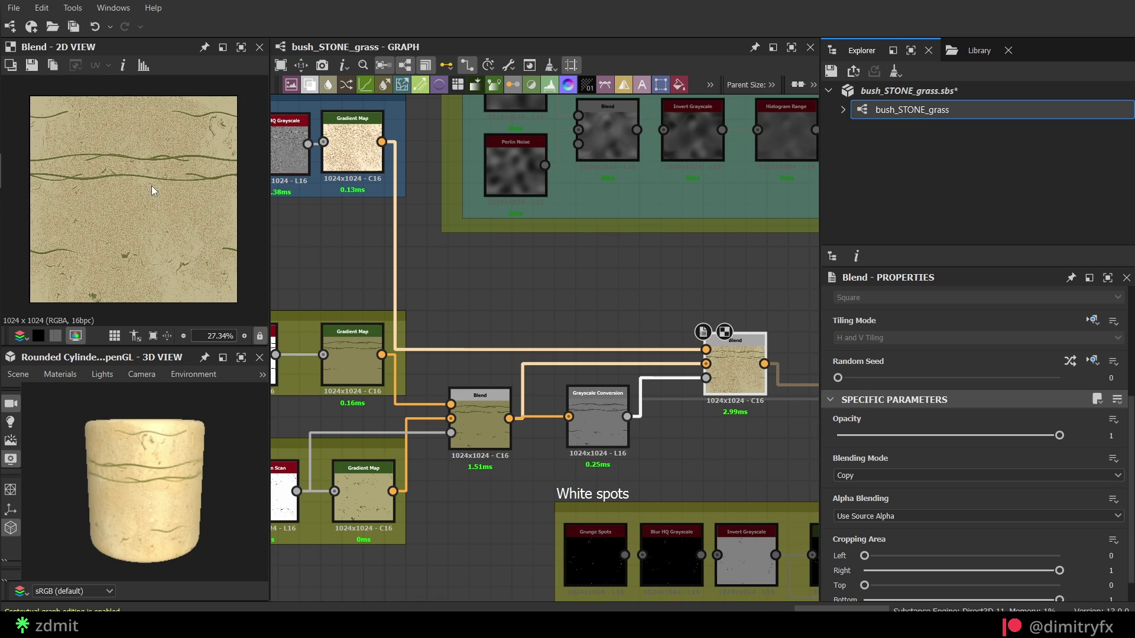
click(860, 476)
click(860, 475)
- Preview the Grayscale Conversion mask and try removing its link to the grunge color Blend's opacity input, undoing the removal
click(587, 417)
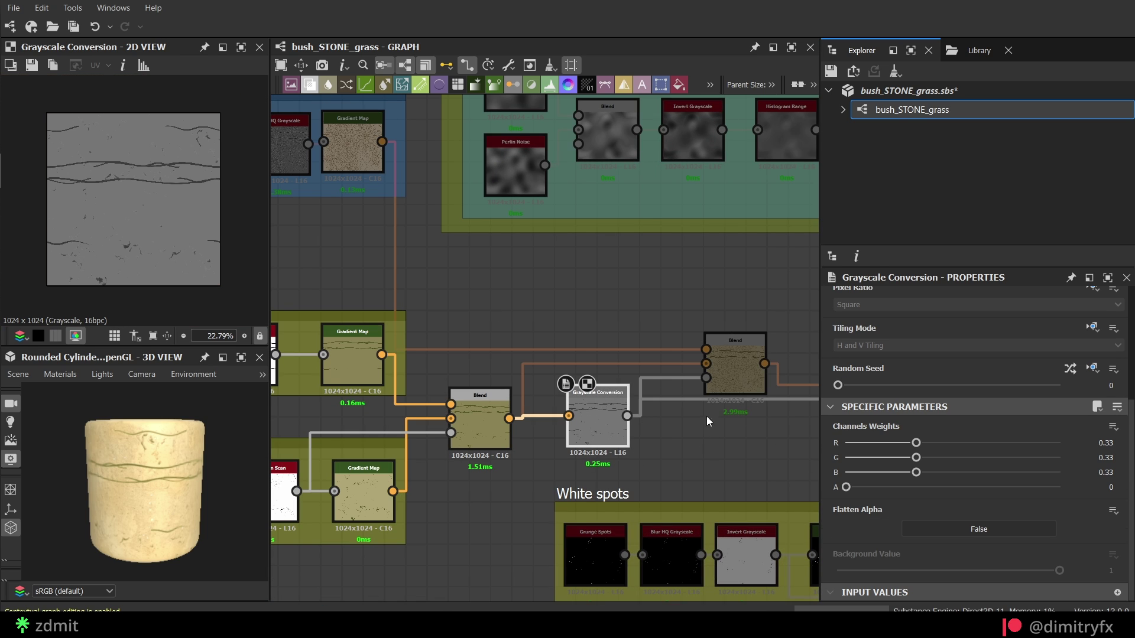
click(713, 385)
scroll(140, 172, up, 3)
key(ctrl+z)
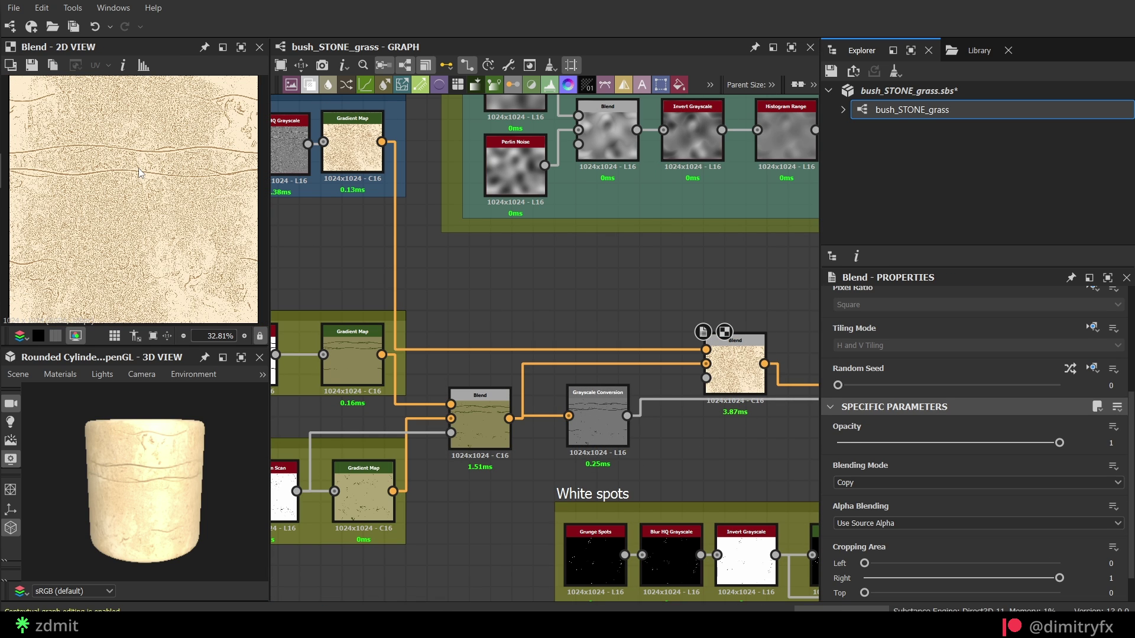
- Preview the Global color variation mask's two Perlin Noise nodes, their Blend and the Invert Grayscale
scroll(140, 172, down, 2)
scroll(553, 427, down, 2)
middle_drag(626, 327, 504, 403)
scroll(486, 335, up, 1)
double_click(364, 330)
double_click(379, 256)
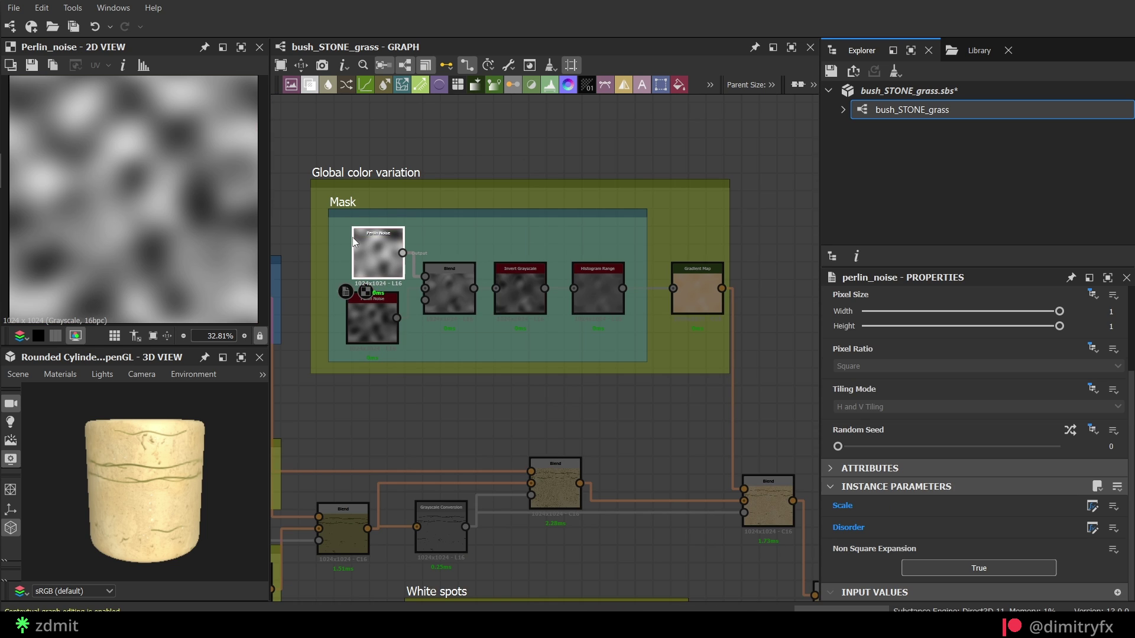
double_click(462, 285)
click(517, 289)
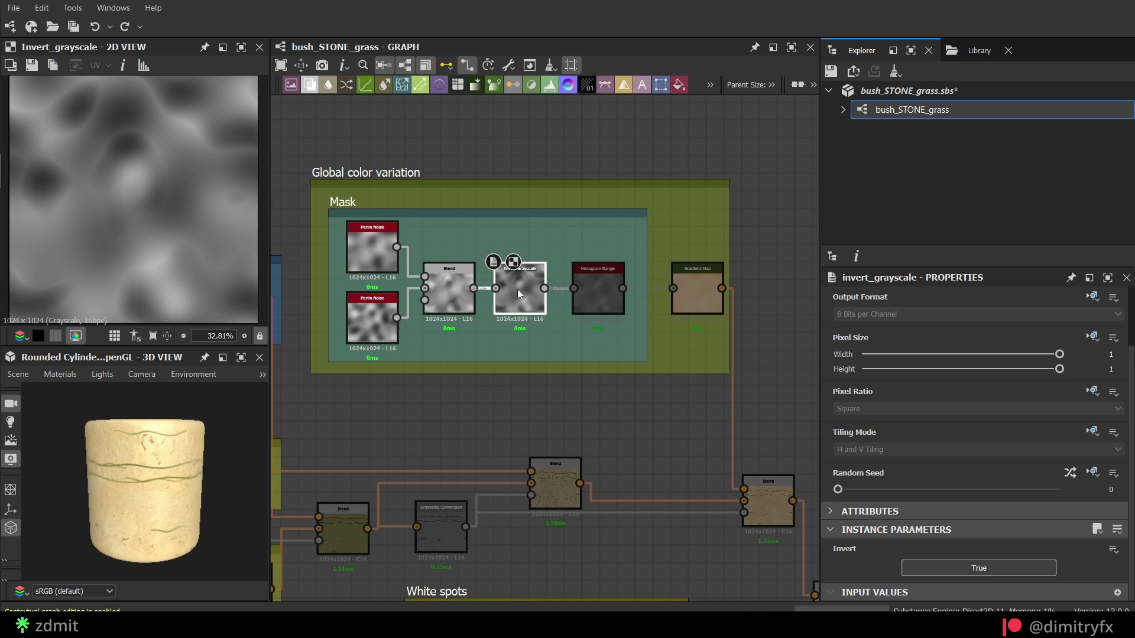
- Preview the Global color variation group's Histogram Range and Gradient Map, and examine the gradient colors
scroll(538, 287, up, 3)
click(626, 306)
scroll(647, 365, down, 2)
middle_drag(647, 365, 437, 342)
scroll(556, 293, up, 3)
double_click(556, 293)
scroll(920, 424, down, 3)
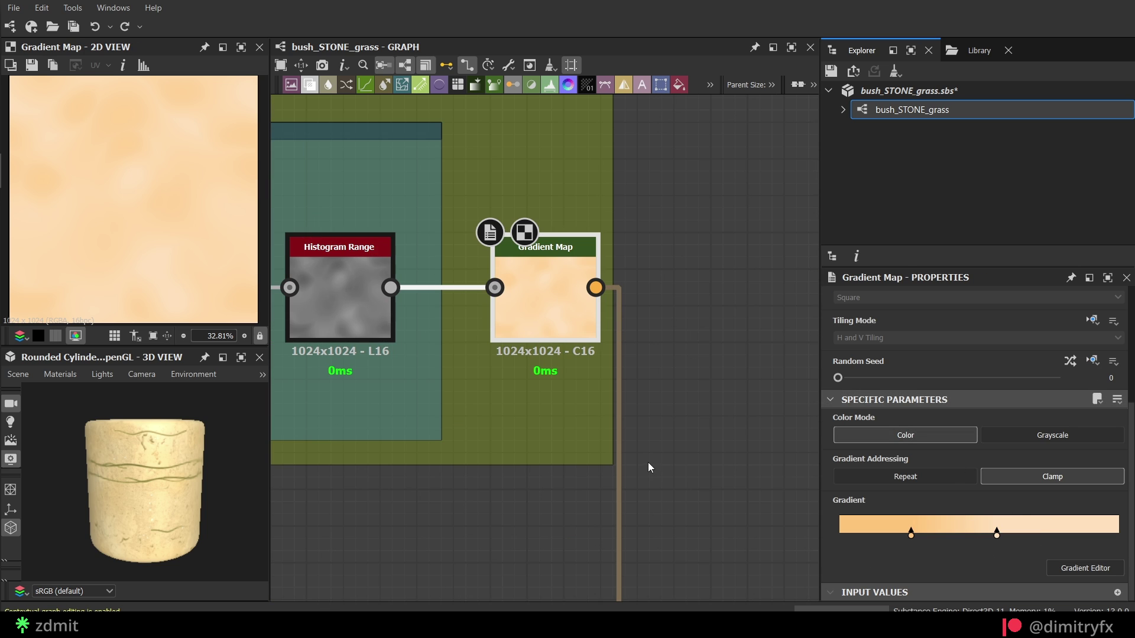
- Preview the Blend that applies the global color variation and the Grayscale Conversion used as its mask
scroll(597, 292, down, 3)
scroll(604, 389, up, 3)
click(605, 388)
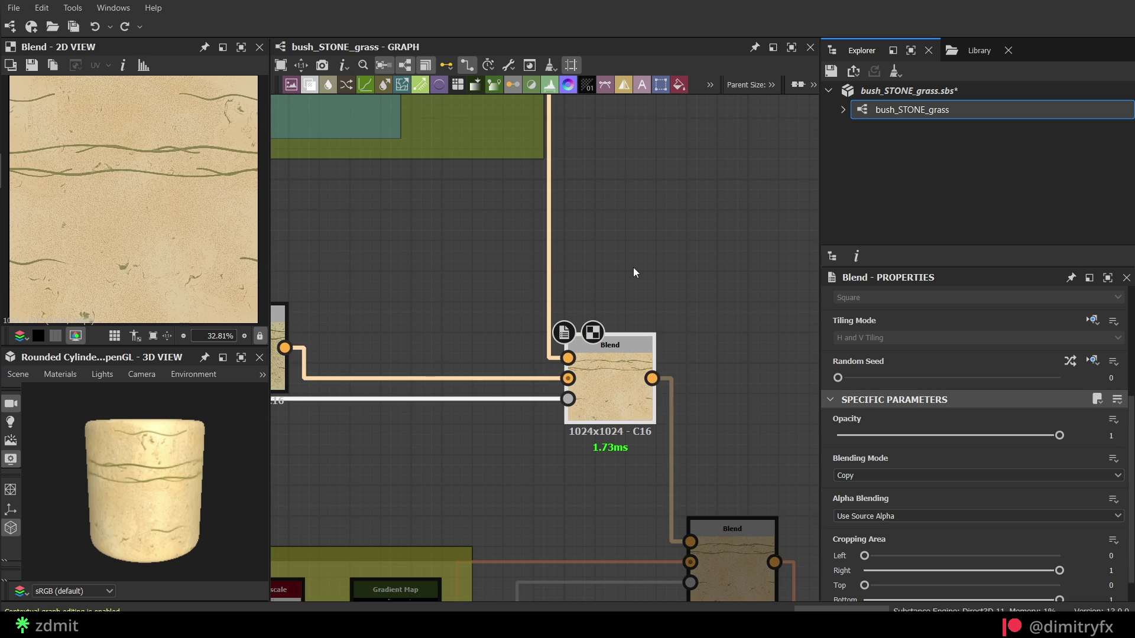
scroll(431, 452, down, 3)
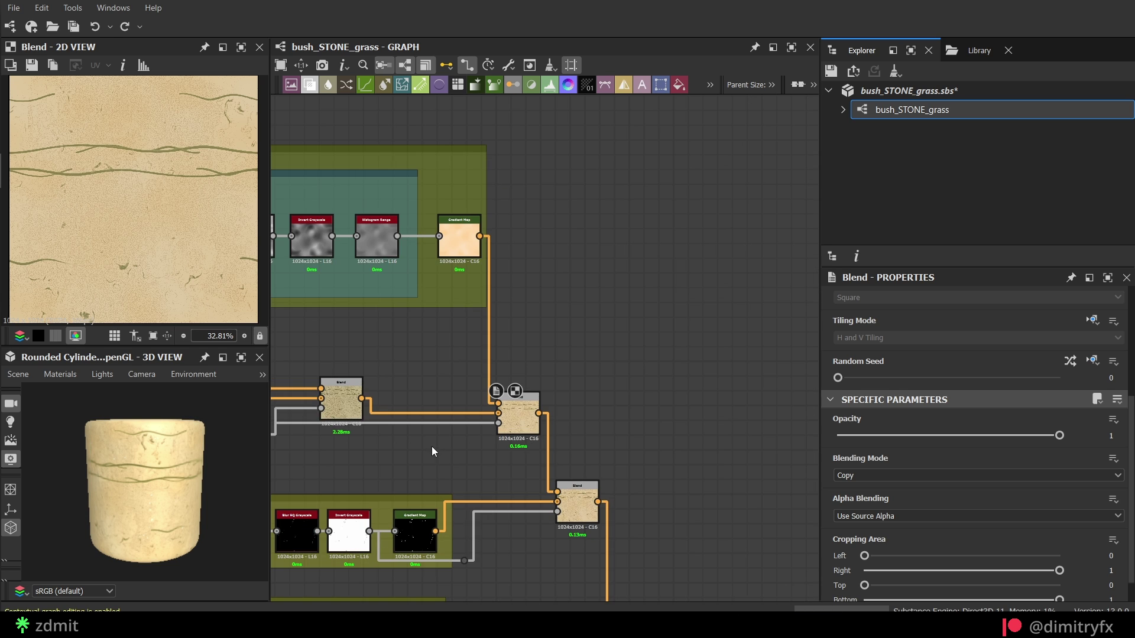
scroll(432, 452, down, 2)
scroll(388, 360, up, 3)
click(387, 360)
scroll(654, 377, down, 2)
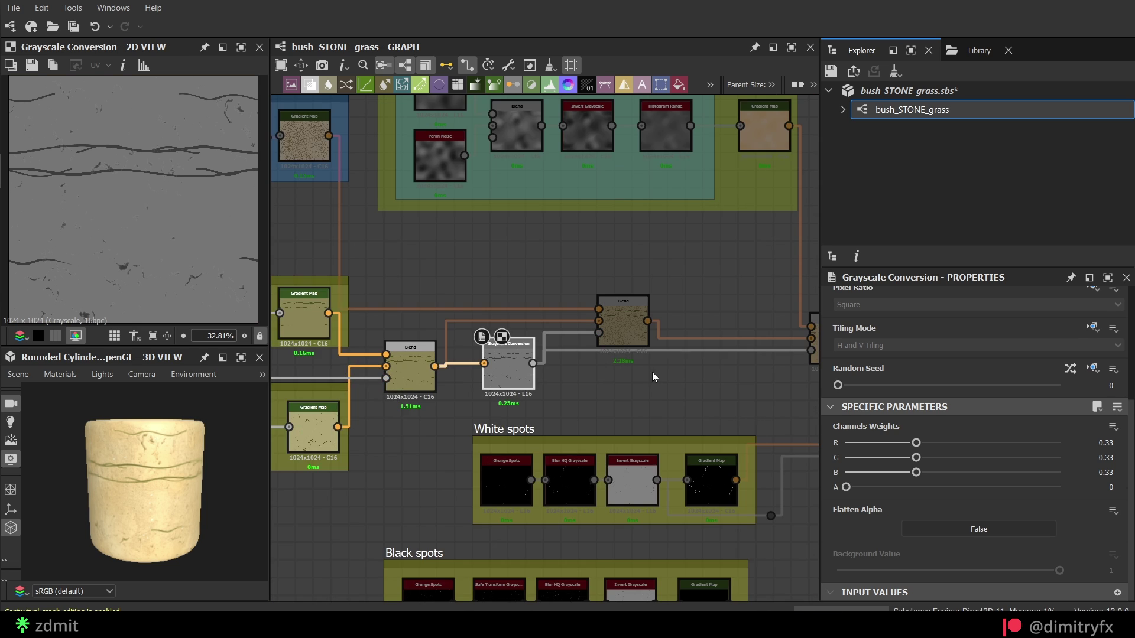
- Preview the White spots group's Grunge Spots, Blur HQ Grayscale, Invert Grayscale and Gradient Map nodes
middle_drag(782, 350, 530, 320)
middle_drag(445, 357, 465, 357)
click(472, 350)
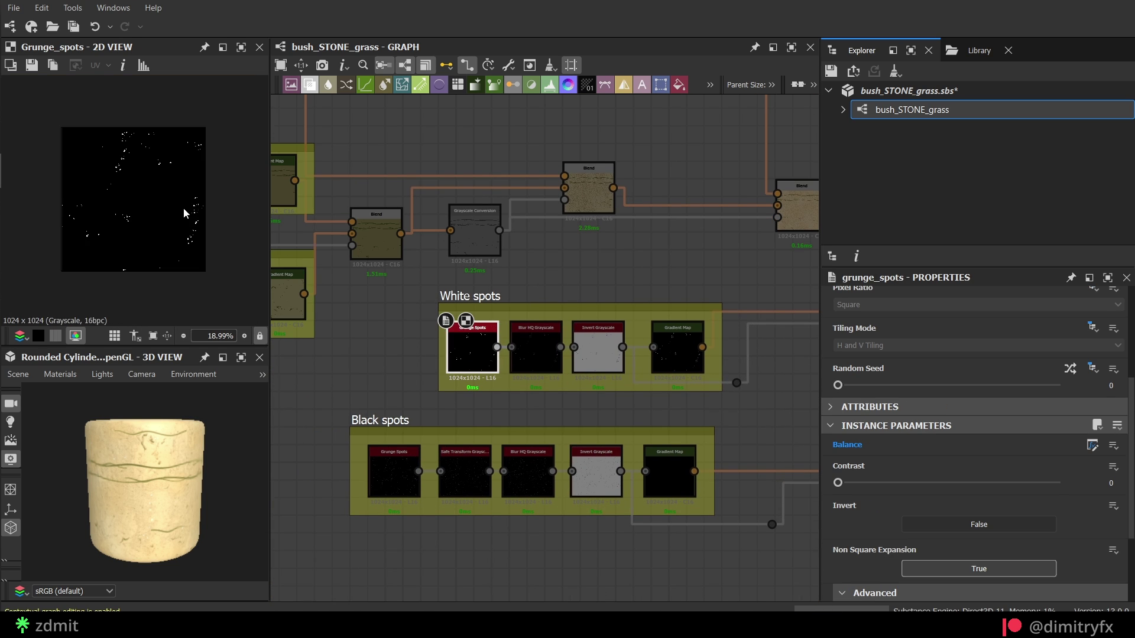
click(538, 350)
click(603, 358)
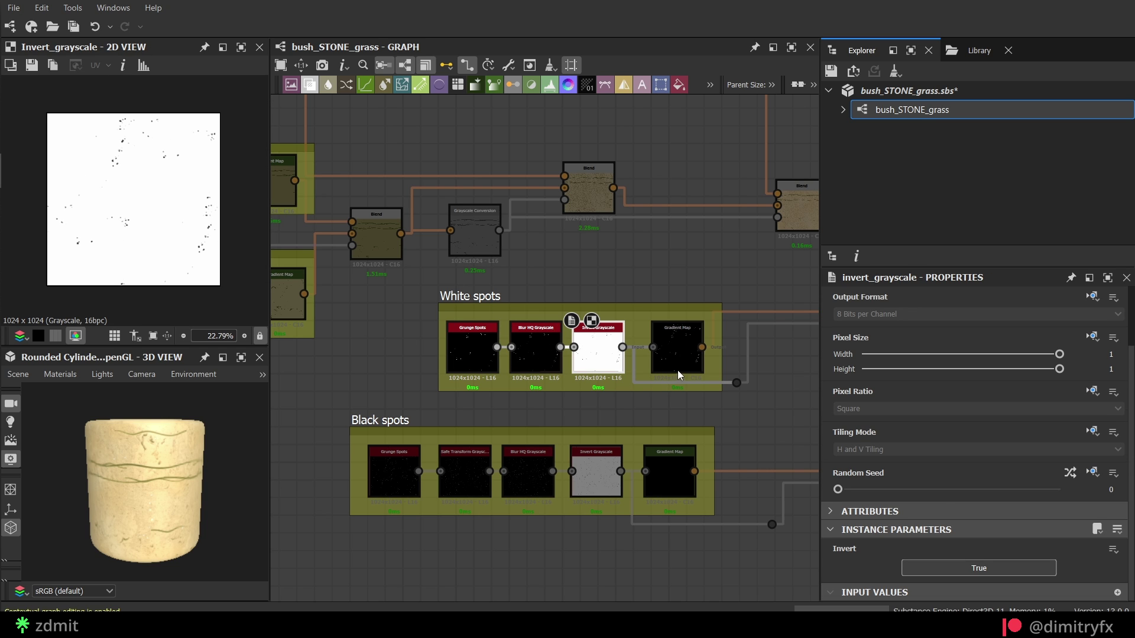
click(677, 354)
- Preview the Black spots group from Grunge Spots to Invert Grayscale, and examine the Safe Transform Grayscale's tile and offset parameters
click(389, 470)
click(466, 477)
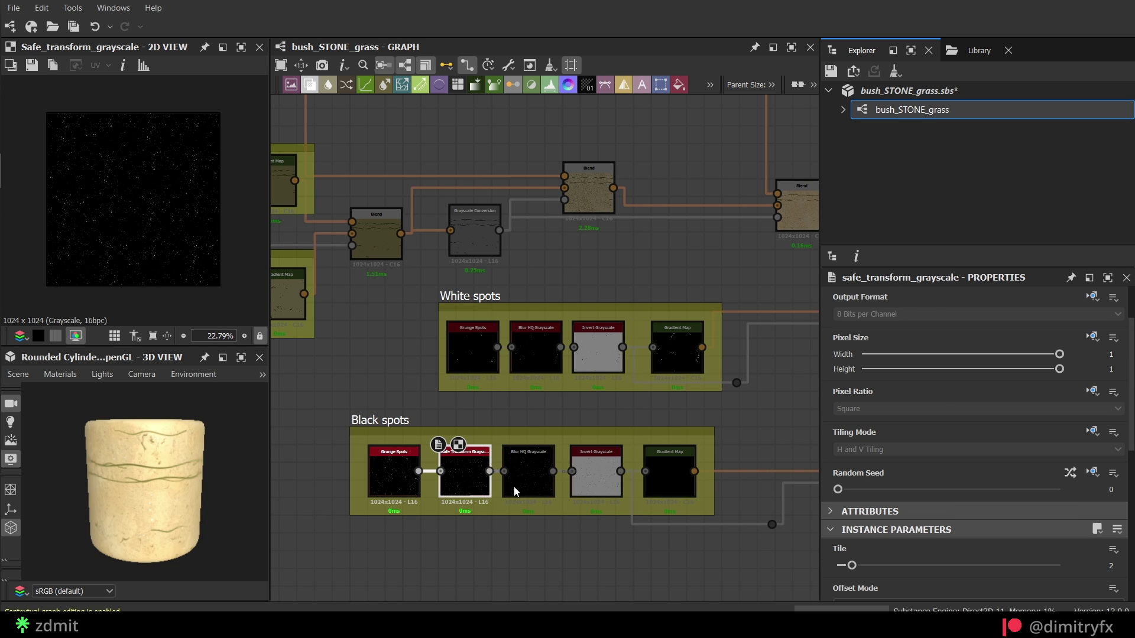
scroll(476, 479, up, 3)
scroll(1109, 358, down, 4)
click(1108, 347)
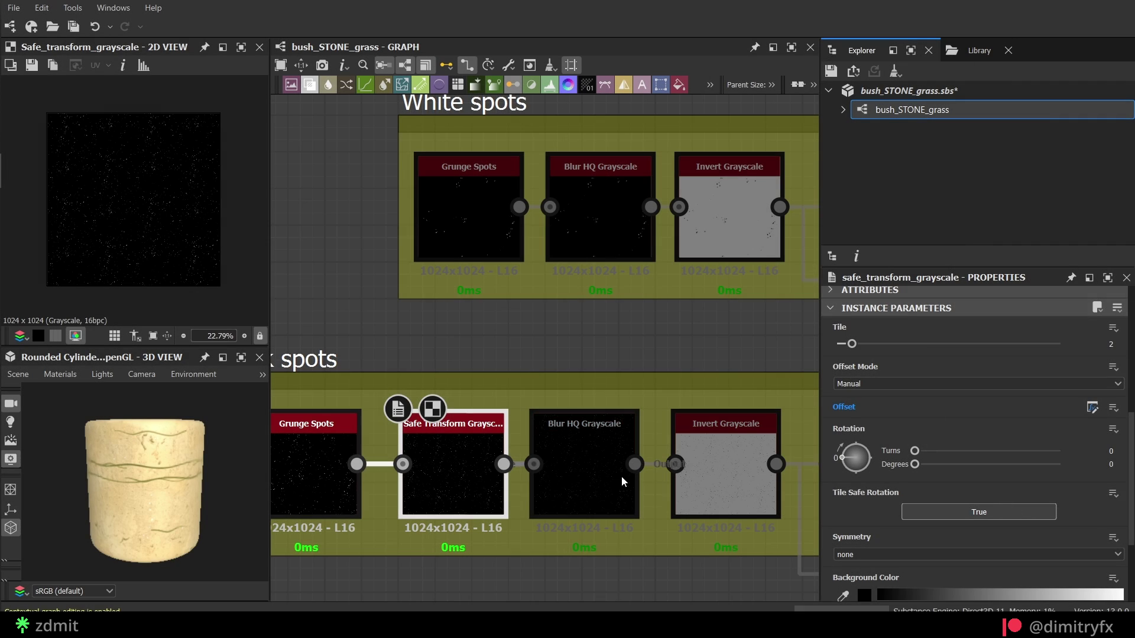
click(622, 477)
click(717, 484)
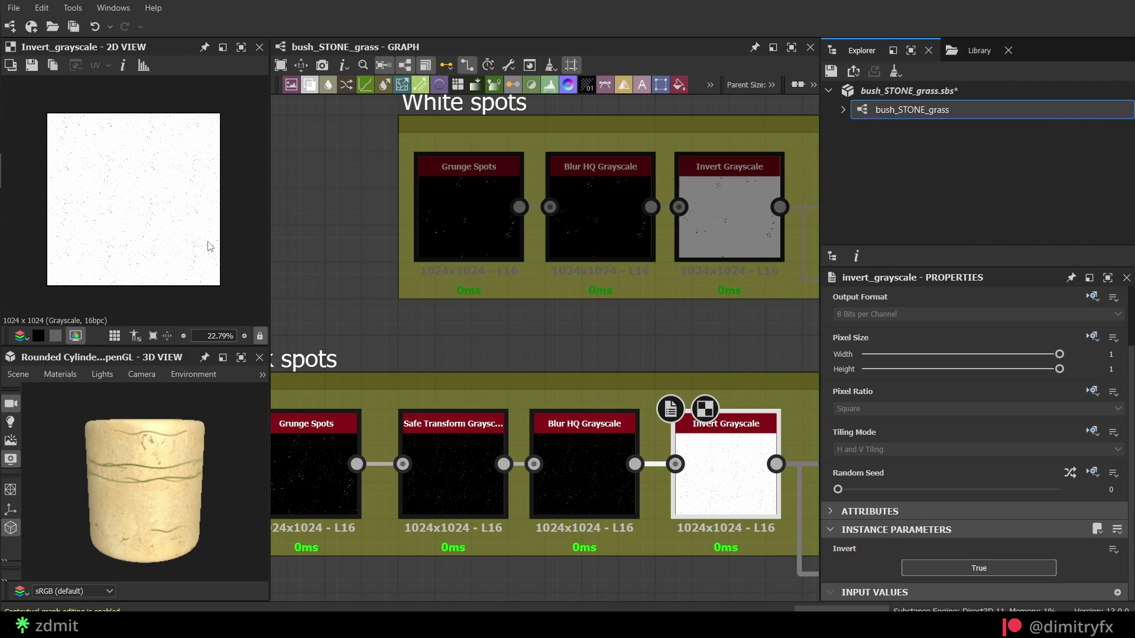
- Preview the Black spots group's Gradient Map and the Blend that applies the white spots to the color
middle_drag(665, 350, 444, 287)
scroll(444, 287, down, 4)
double_click(543, 351)
middle_drag(707, 272, 568, 364)
scroll(604, 282, up, 3)
double_click(605, 284)
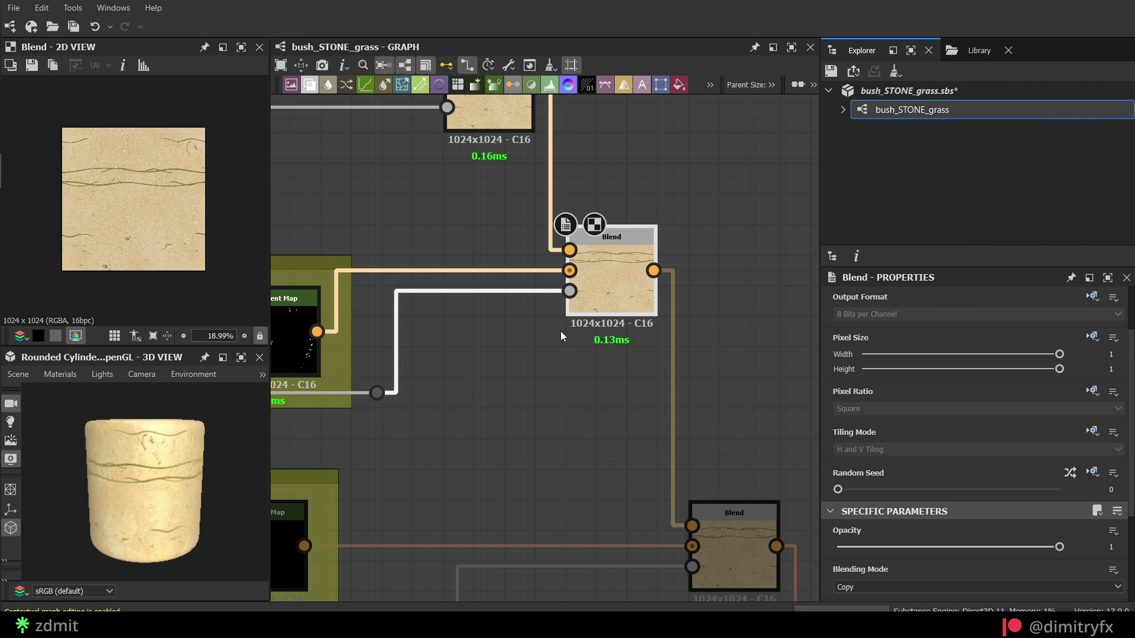
scroll(115, 145, up, 6)
scroll(104, 122, down, 5)
- Preview the Blend that applies the black spots, and examine its opacity, blending mode and alpha blending parameters
middle_drag(444, 378, 547, 267)
scroll(545, 338, down, 4)
scroll(548, 267, up, 2)
click(690, 350)
scroll(889, 450, down, 3)
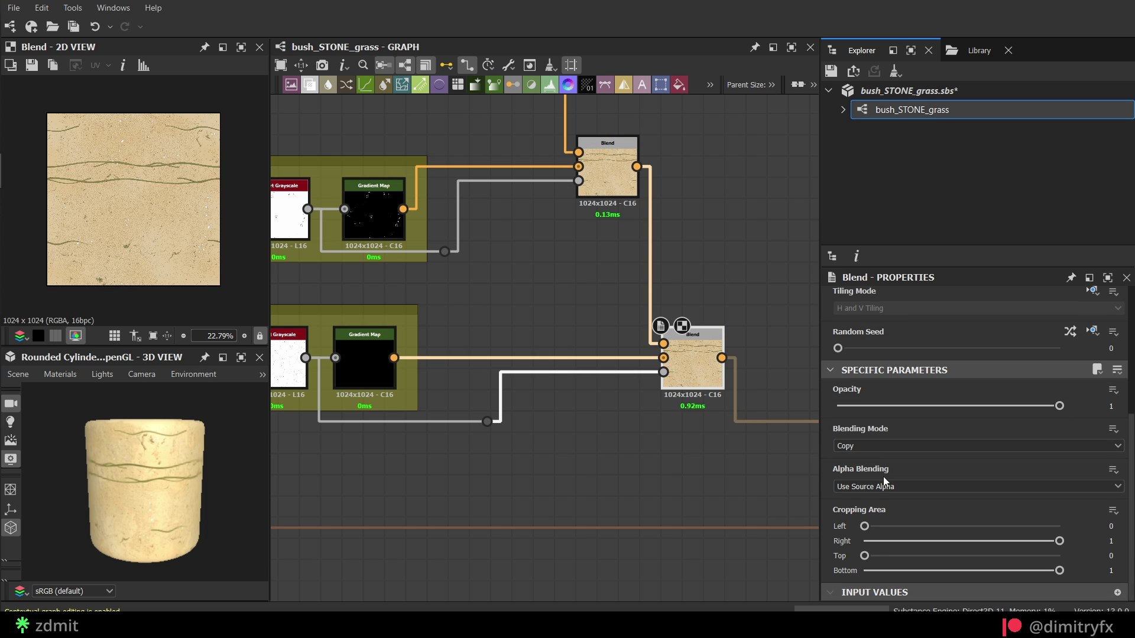
scroll(597, 445, down, 3)
scroll(512, 393, up, 3)
- Examine the hue, saturation and lightness parameters of the HSL node that feeds the color output
click(551, 400)
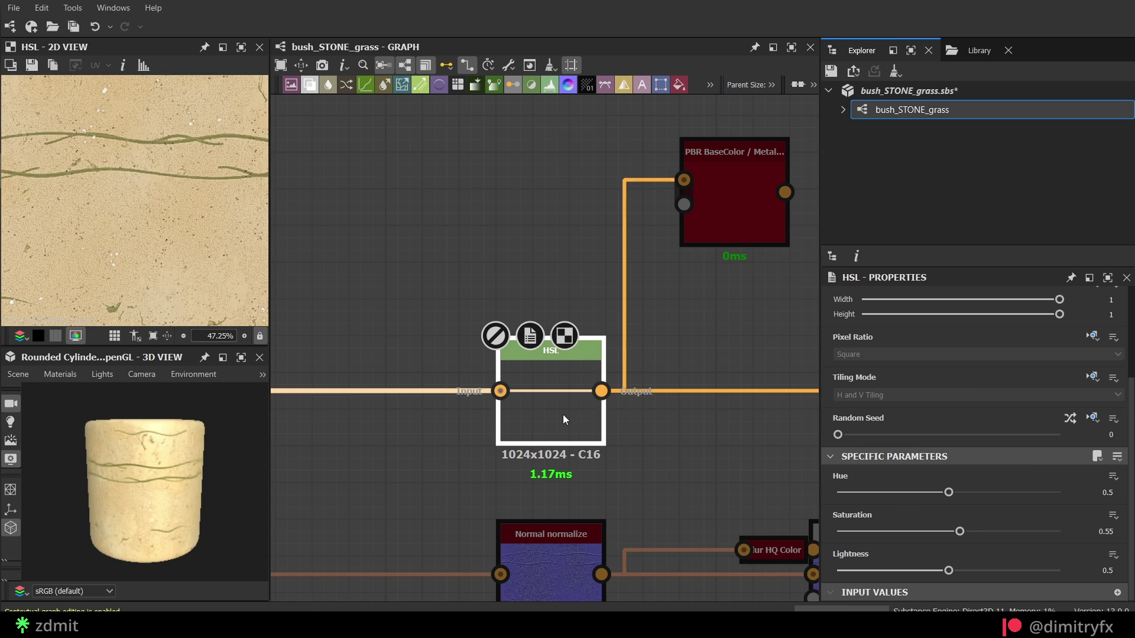
scroll(718, 287, down, 3)
scroll(391, 433, down, 2)
scroll(495, 331, up, 5)
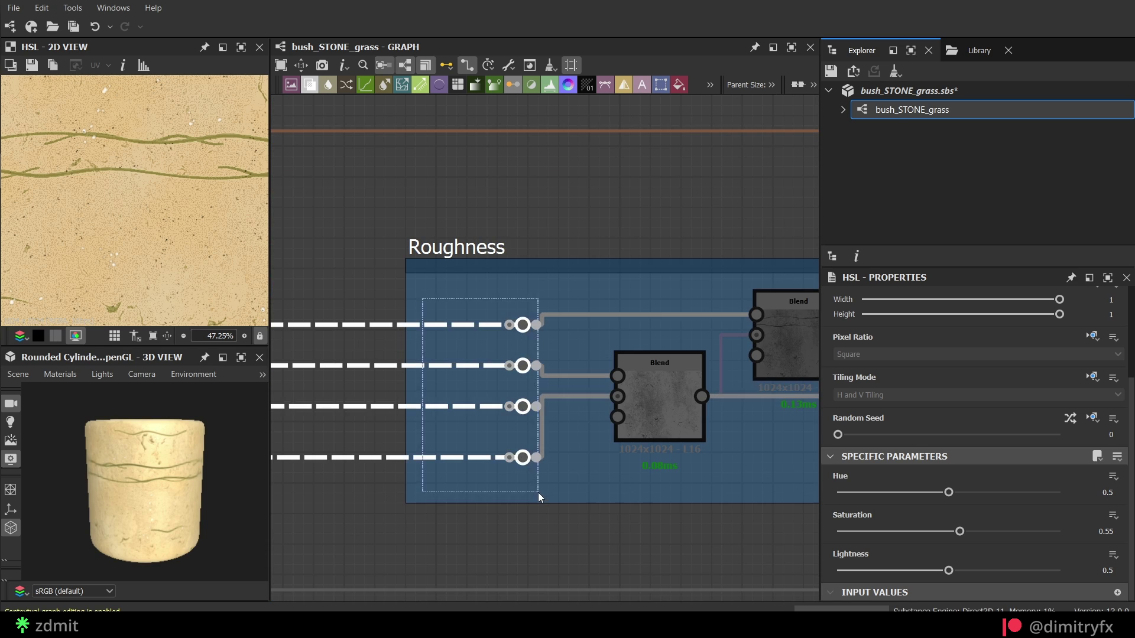
- Preview the Blend nodes in the Roughness group that combine the masks, and check their blending modes
click(493, 395)
click(873, 532)
click(641, 395)
double_click(612, 327)
drag(611, 327, 603, 335)
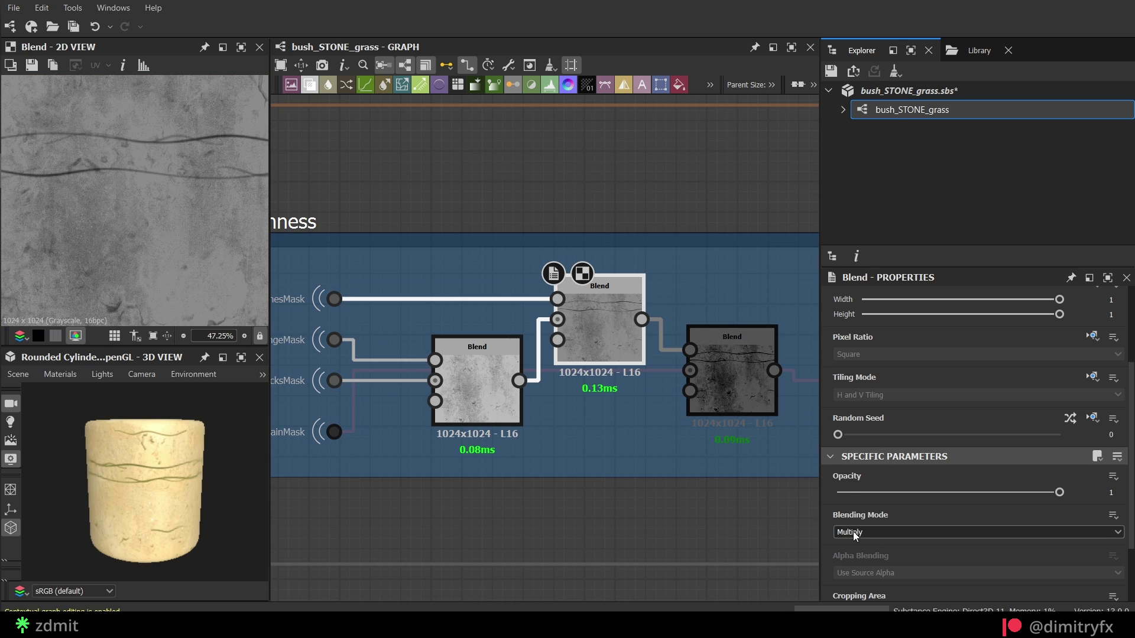
double_click(726, 376)
click(864, 532)
- Preview the Invert Grayscale and Levels nodes at the end of the Roughness group
scroll(711, 454, down, 4)
middle_drag(711, 454, 514, 436)
scroll(582, 408, up, 5)
double_click(601, 393)
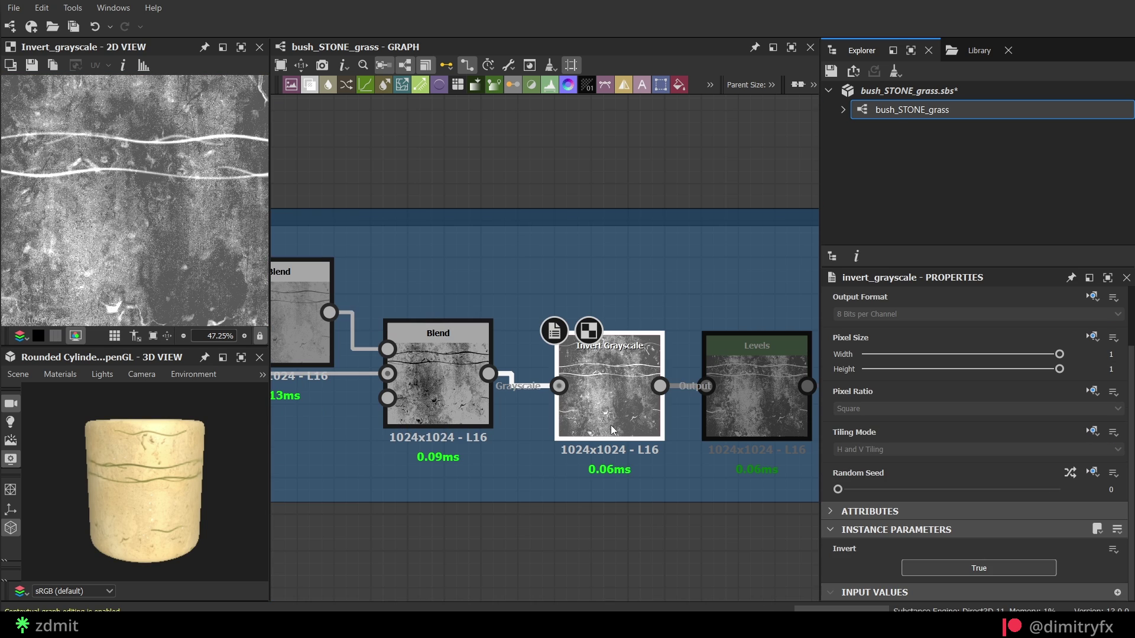
scroll(141, 204, down, 2)
middle_drag(712, 491, 533, 463)
double_click(584, 377)
scroll(733, 430, down, 7)
middle_drag(735, 431, 379, 376)
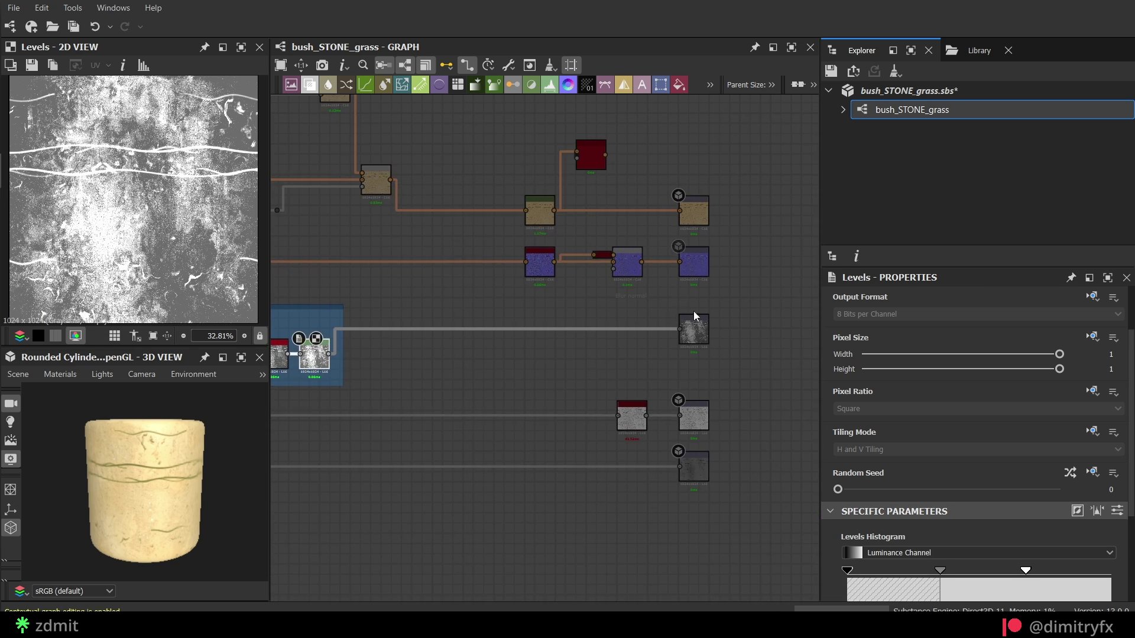
- Preview the Roughness output and the Normal normalize node
scroll(694, 314, up, 5)
middle_drag(696, 355, 620, 359)
double_click(620, 358)
scroll(437, 417, down, 3)
middle_drag(298, 279, 413, 339)
scroll(413, 339, up, 5)
double_click(434, 352)
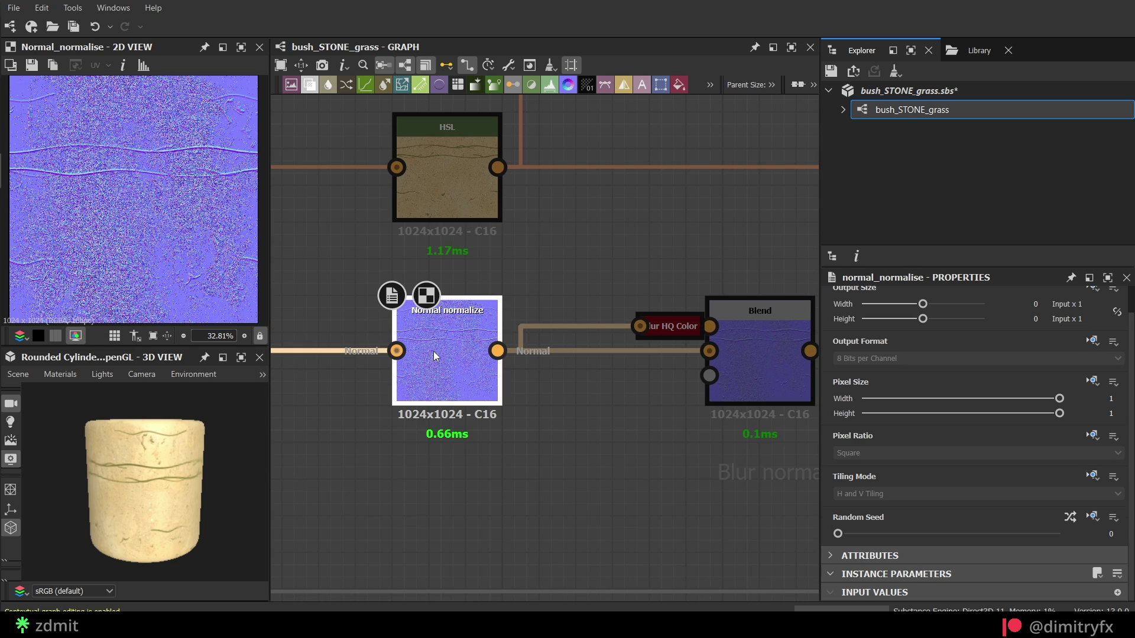
- Undock the Blur HQ Color node from the normal Blend, preview it, and examine its intensity and quality parameters
middle_drag(697, 357, 551, 319)
click(537, 295)
key(d)
double_click(463, 195)
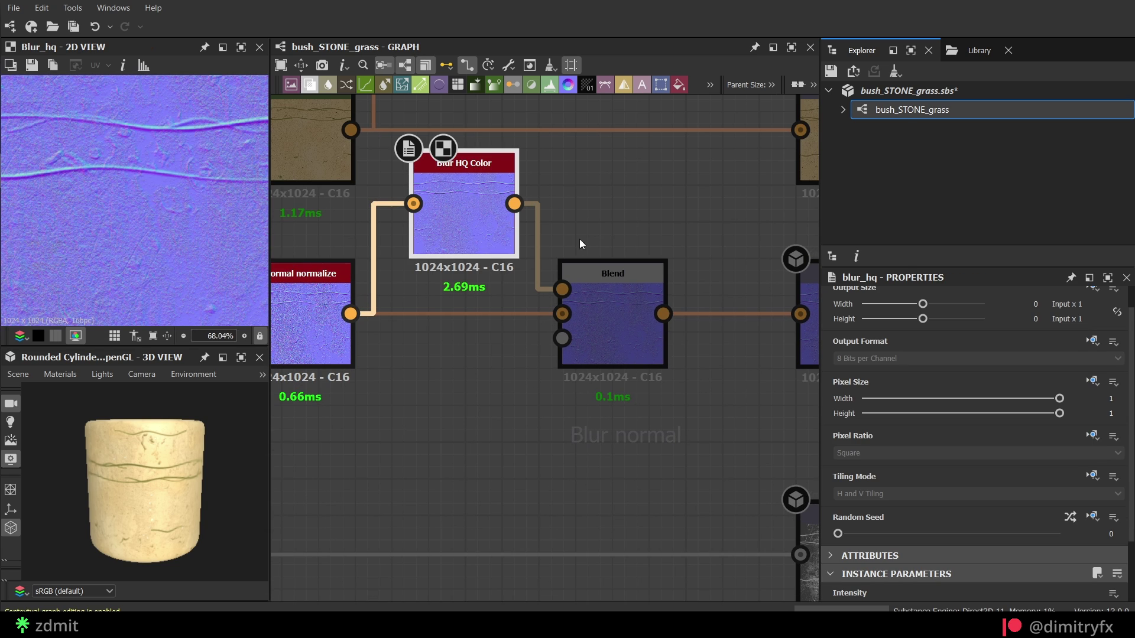
key(ctrl+z)
key(ctrl+y)
scroll(991, 552, down, 2)
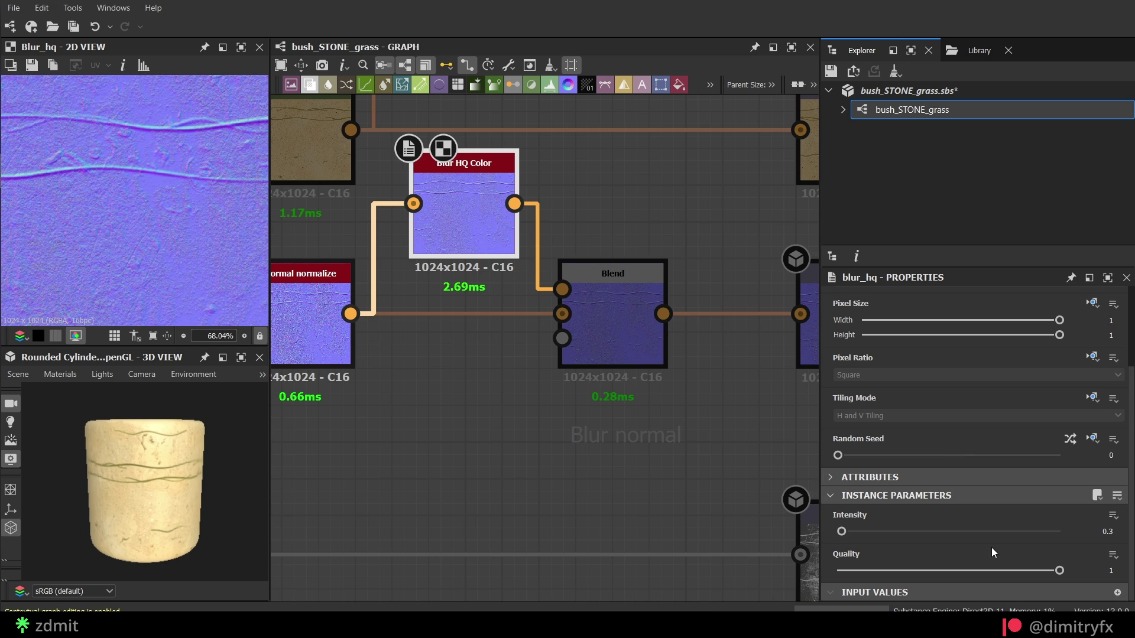
- Examine the normal Blend and Normal normalize nodes' parameters, and preview the Normal output
click(625, 311)
scroll(751, 372, down, 2)
click(462, 351)
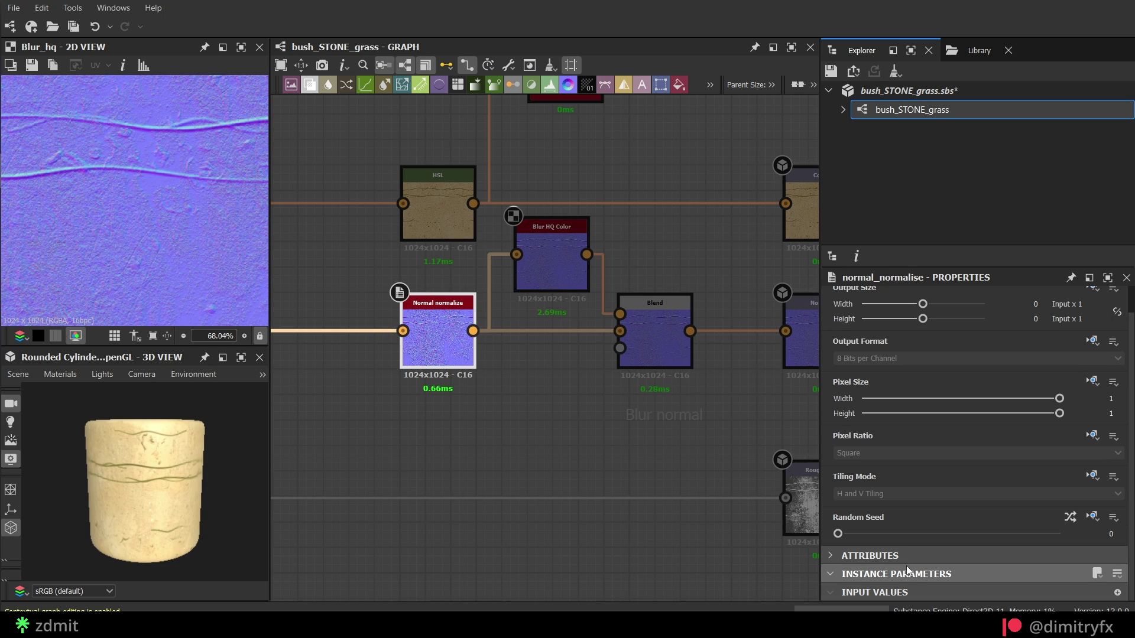
click(884, 561)
click(884, 562)
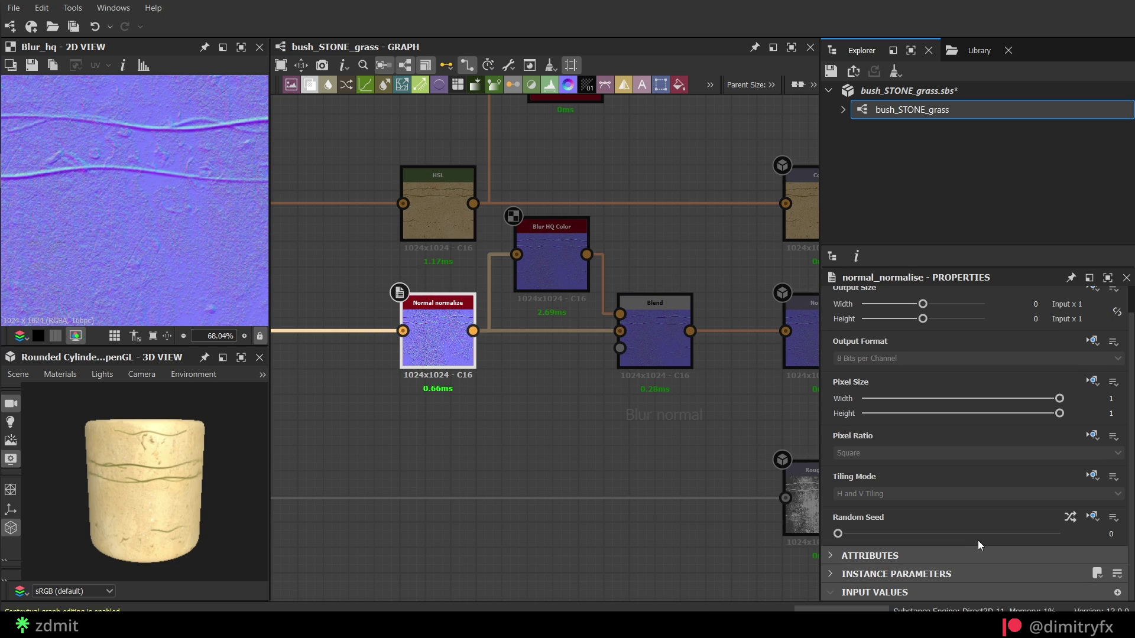
double_click(432, 333)
click(553, 267)
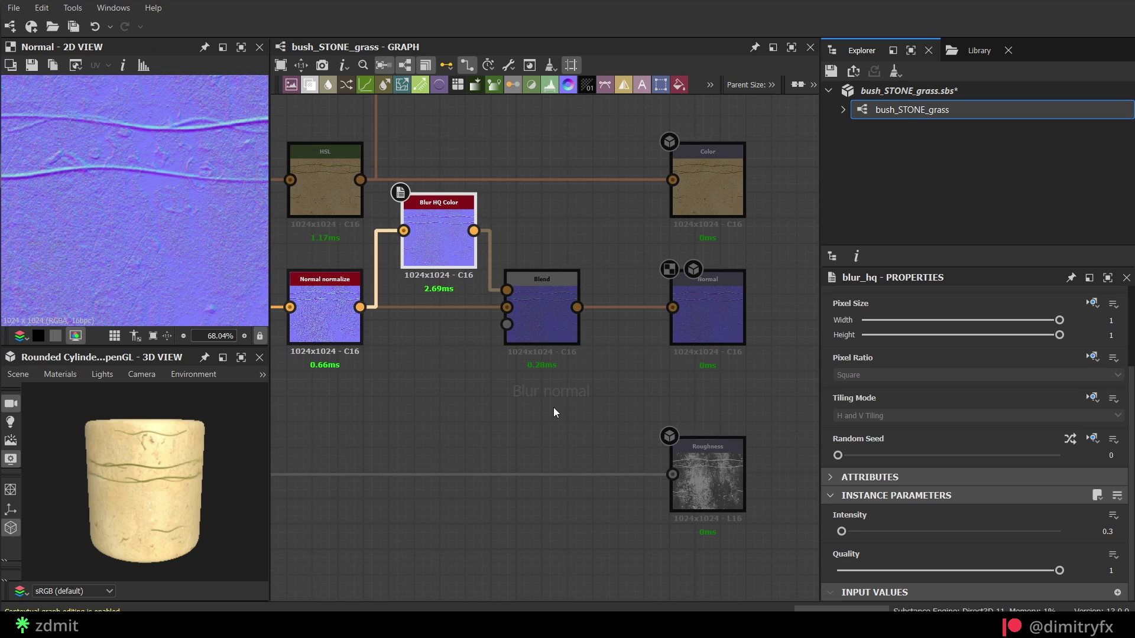
- Publish the bush_STONE_grass package as bush_STONE_grass.sbsar in the stone folder with Auto archive compression
scroll(477, 410, down, 4)
click(477, 410)
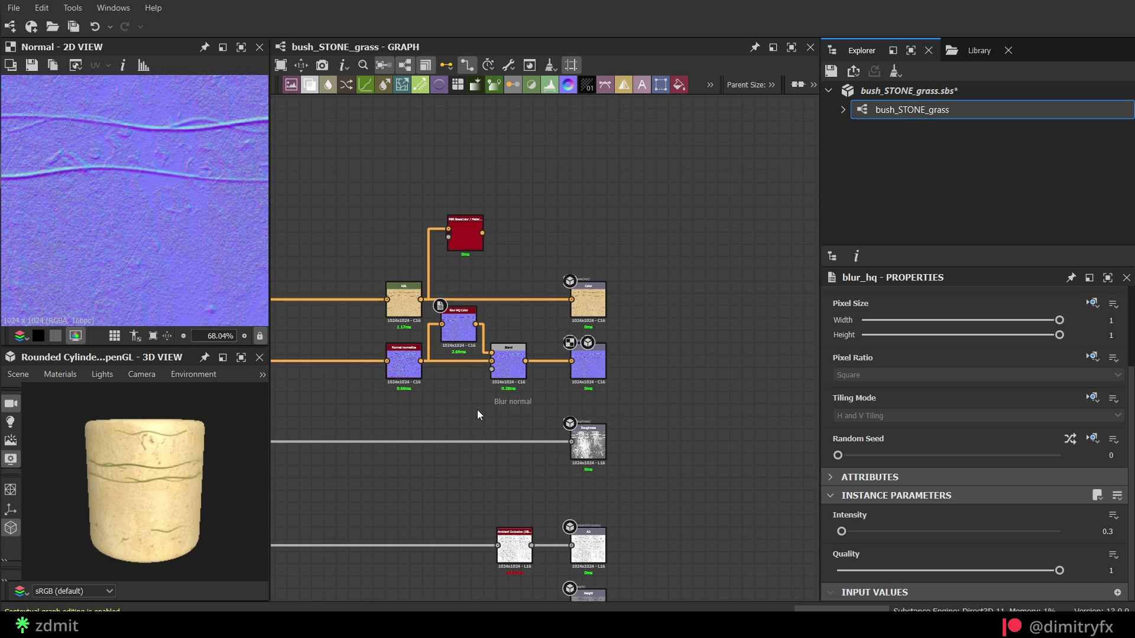
key(f)
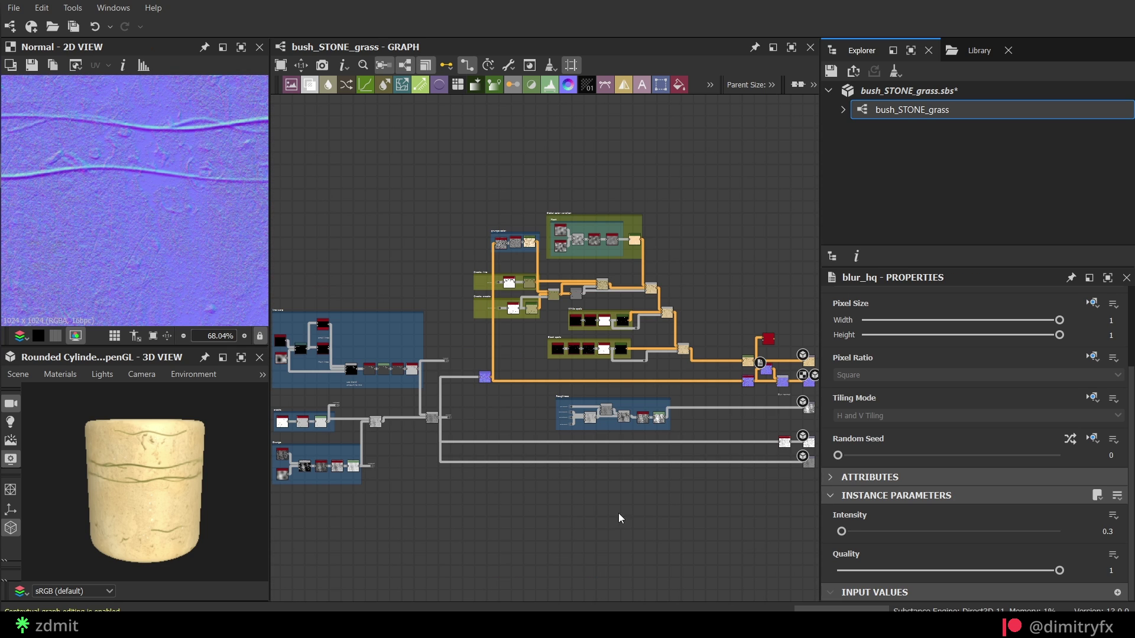
right_click(927, 108)
right_click(909, 91)
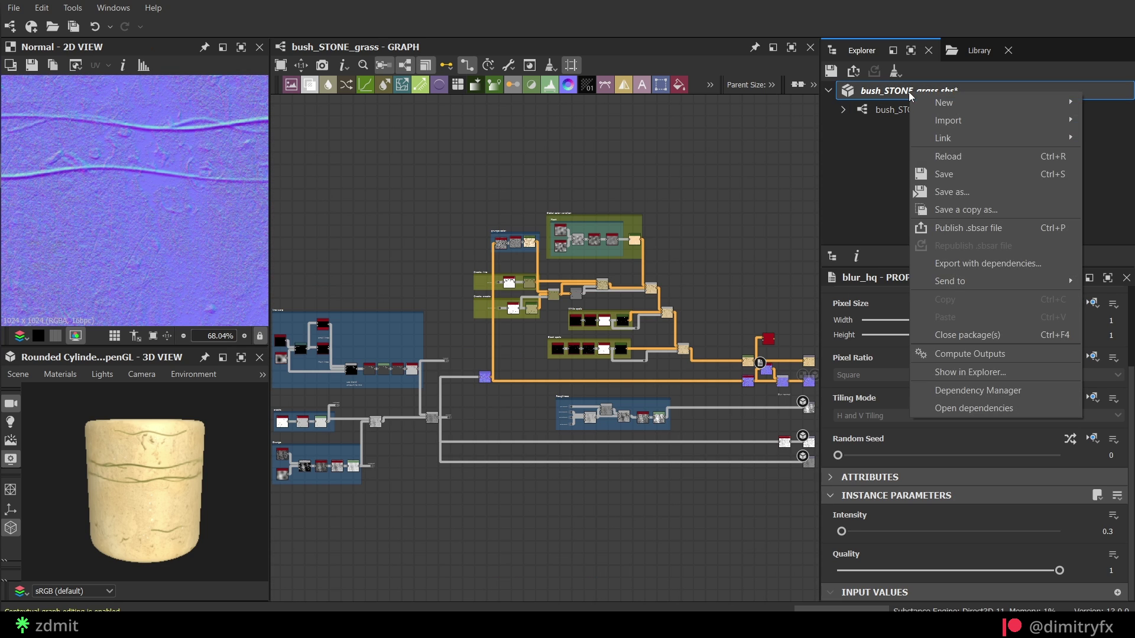
click(978, 229)
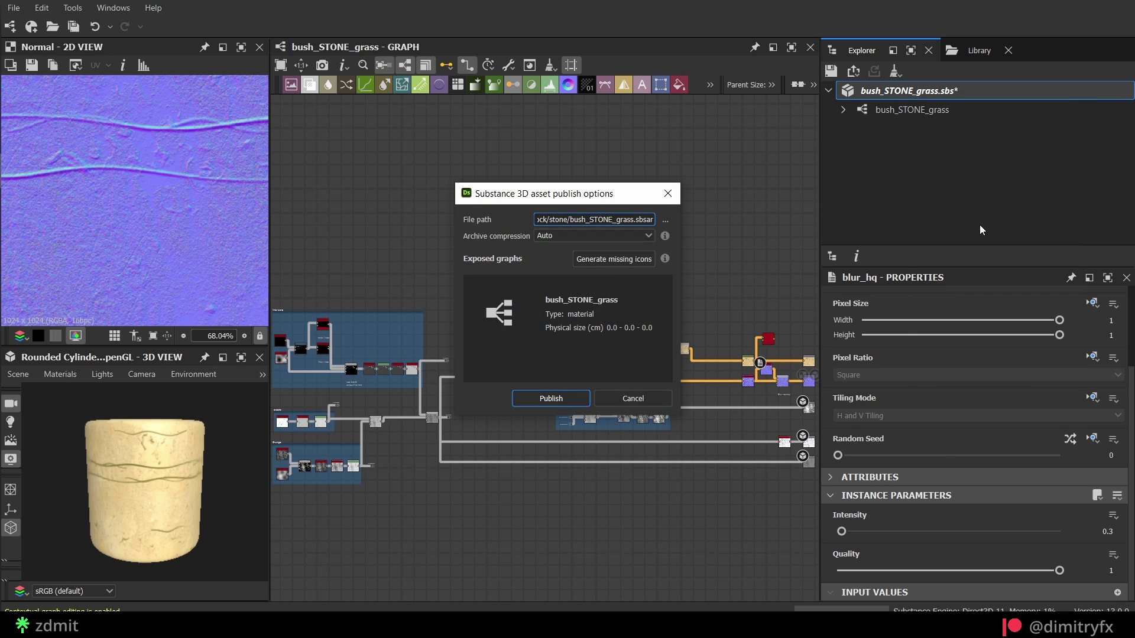
drag(623, 195, 499, 188)
drag(557, 238, 785, 235)
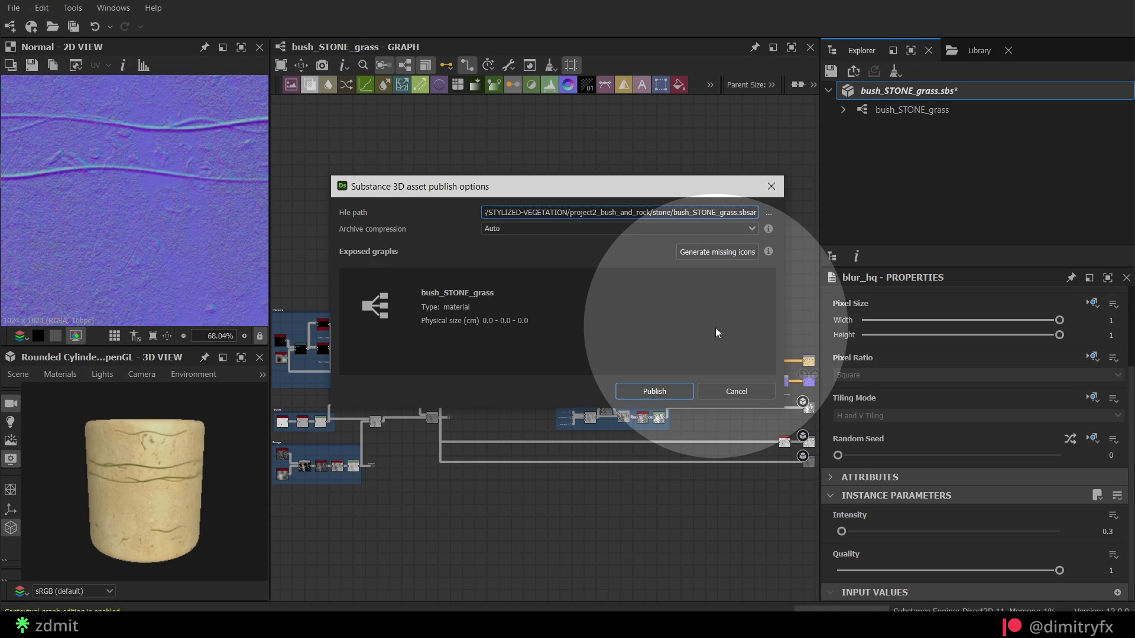
click(660, 392)
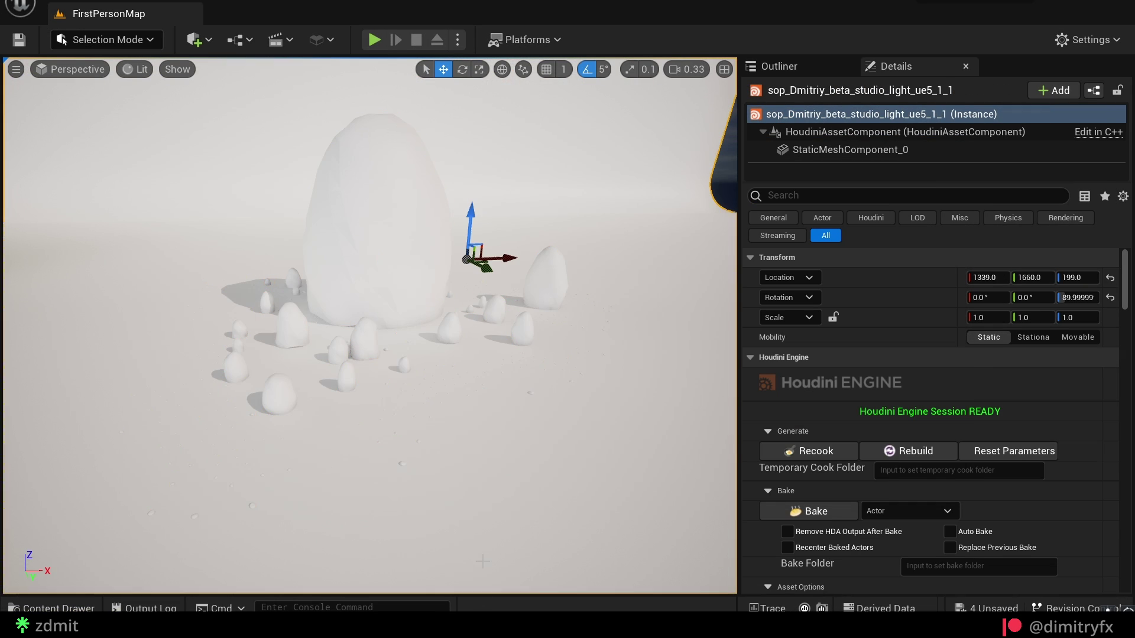
- Switch to Unreal Editor and delete the test folder from the project's Stones folder
key(ctrl+space)
double_click(355, 461)
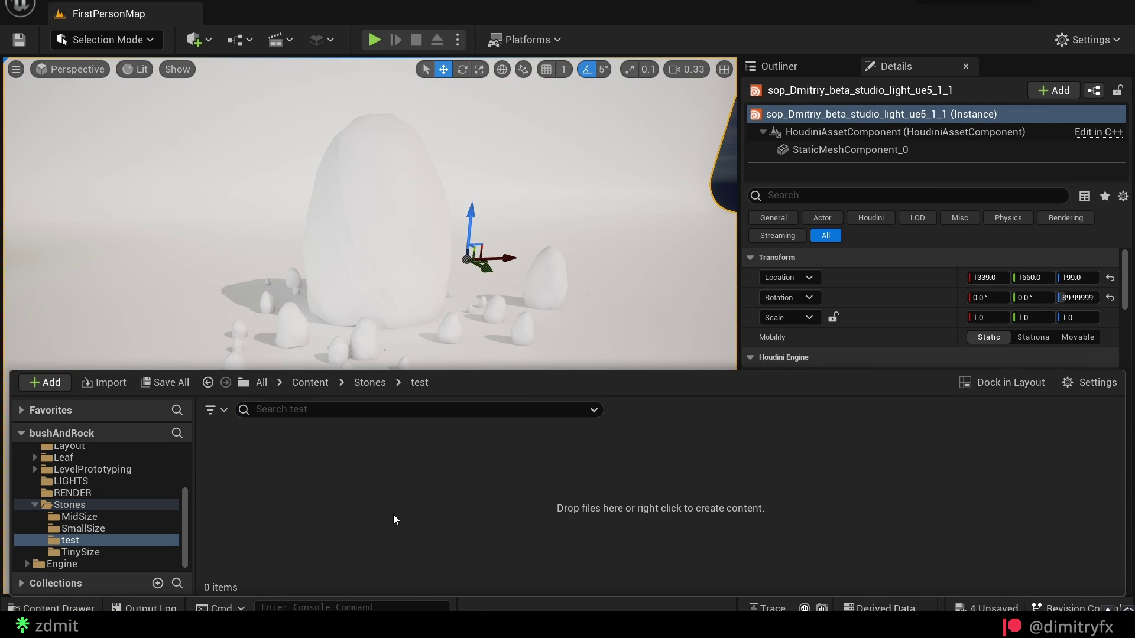
click(369, 385)
click(489, 471)
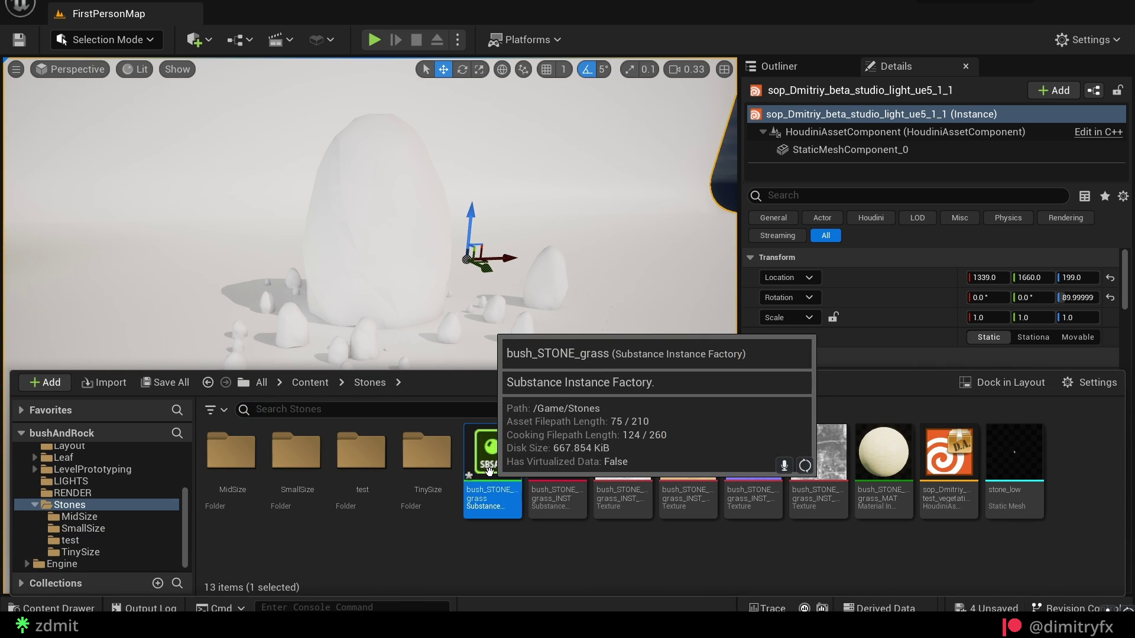
click(368, 471)
key(Delete)
click(458, 545)
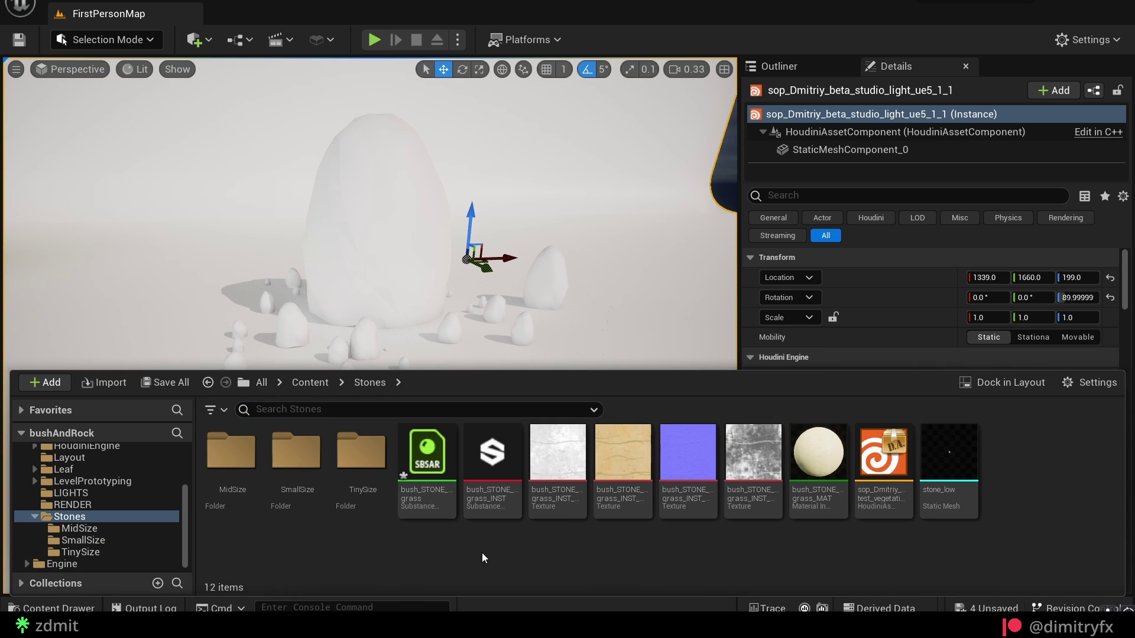
- Examine the import options for a new bush_STONE_grass graph instance, including its material template, and close them without importing
click(435, 474)
right_click(435, 473)
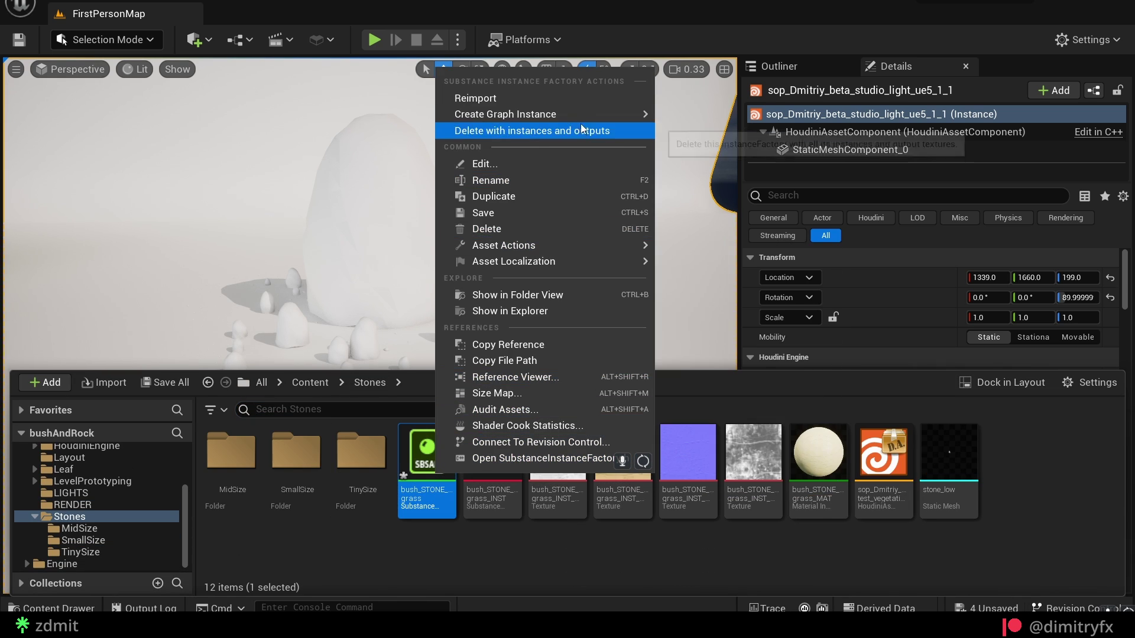
mouse_move(555, 114)
click(691, 119)
scroll(526, 356, down, 5)
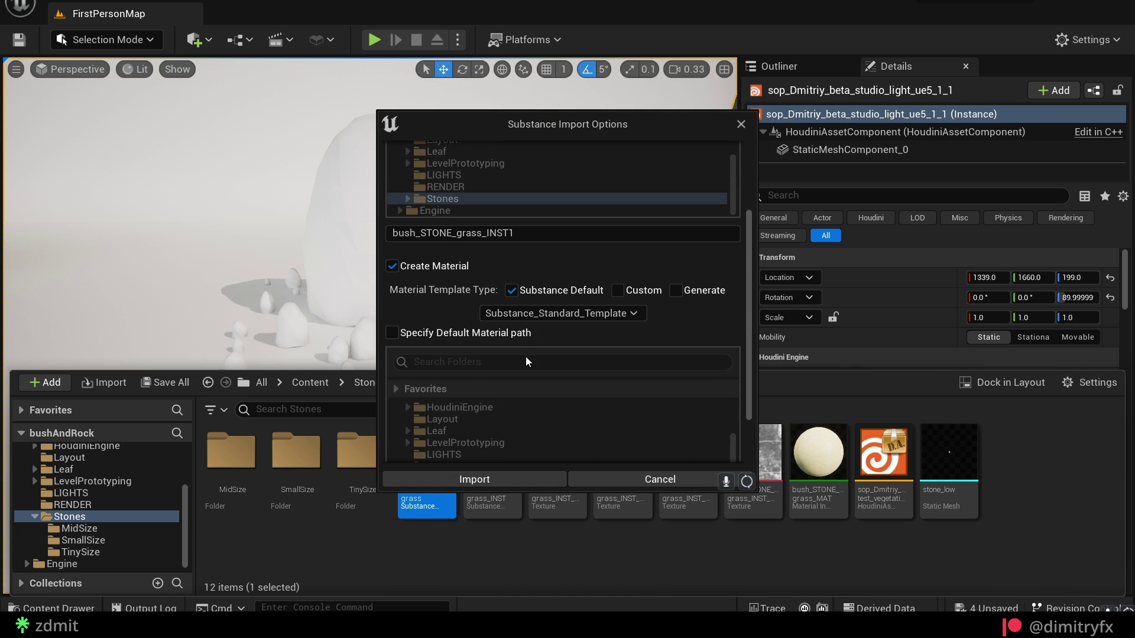
click(558, 289)
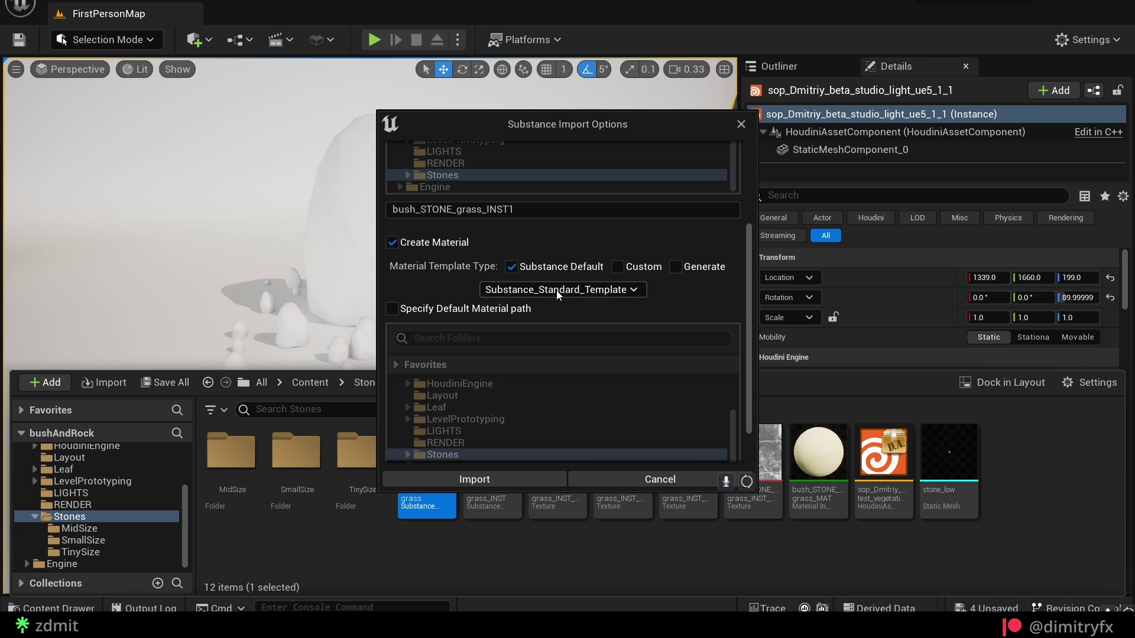
click(741, 124)
click(507, 464)
- Inspect the bush_STONE_grass_MAT material instance, and assign it as the Houdini stones asset's Main Stone Material
click(547, 284)
scroll(873, 438, down, 5)
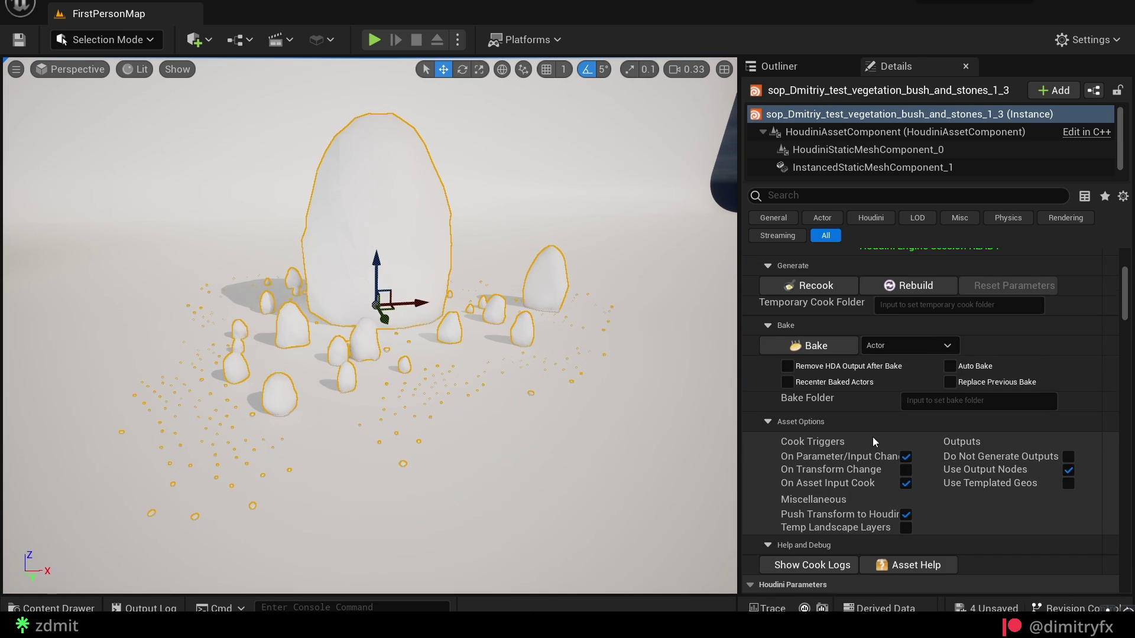
scroll(873, 437, down, 10)
key(ctrl+space)
double_click(817, 469)
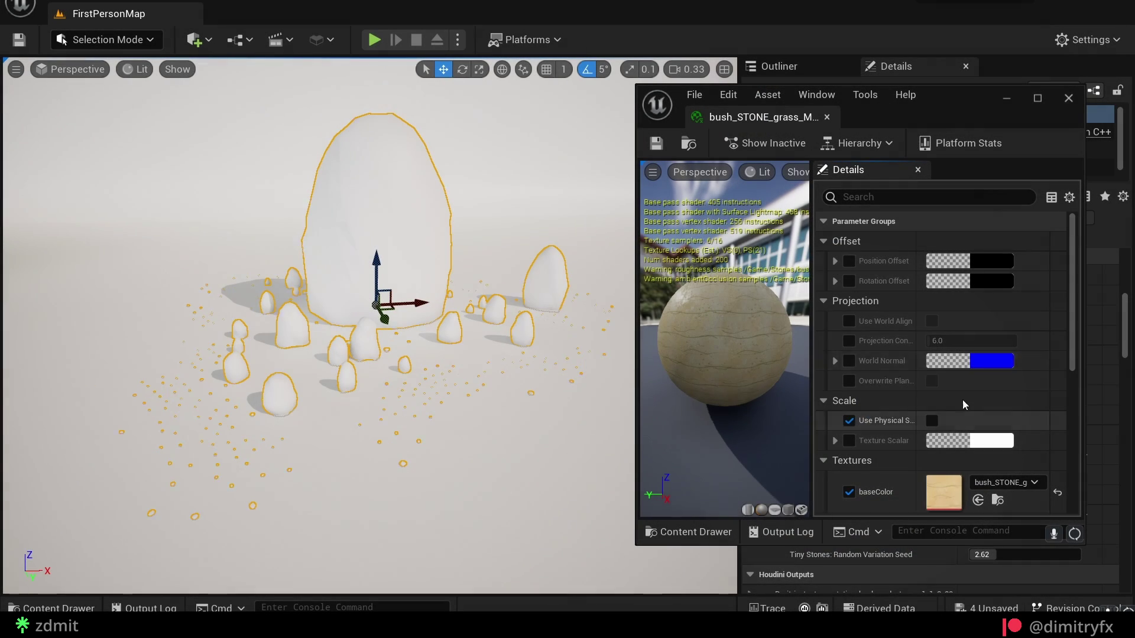
click(1069, 98)
key(ctrl+space)
drag(823, 457, 1005, 314)
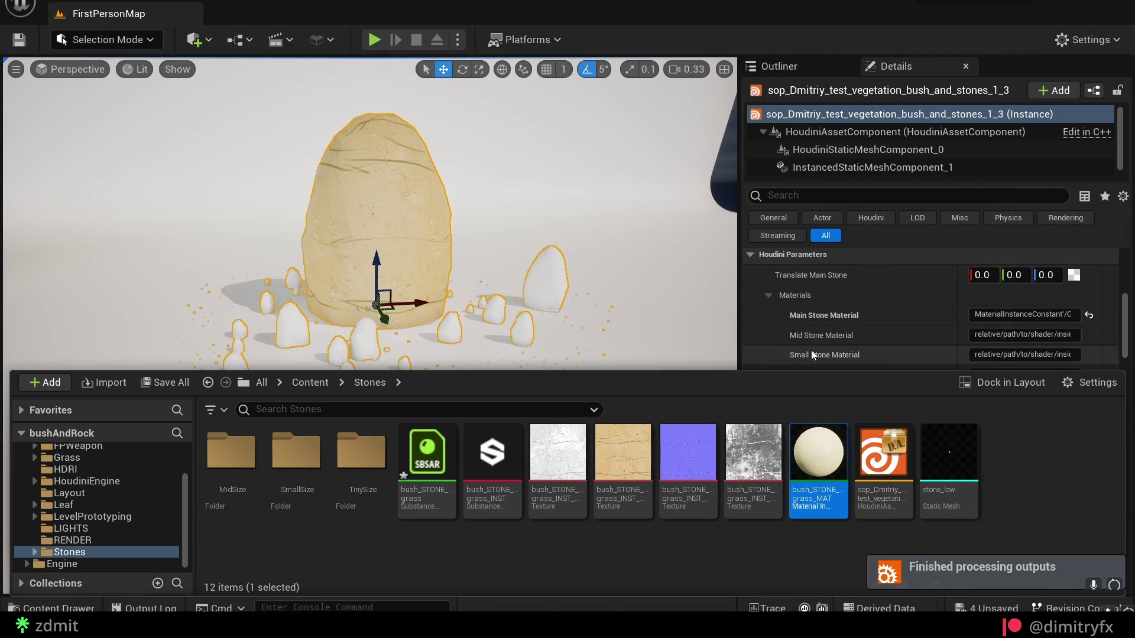
right_drag(591, 284, 565, 301)
- Open the bush_STONE_grass_INST Substance instance and randomize its seed
key(ctrl+space)
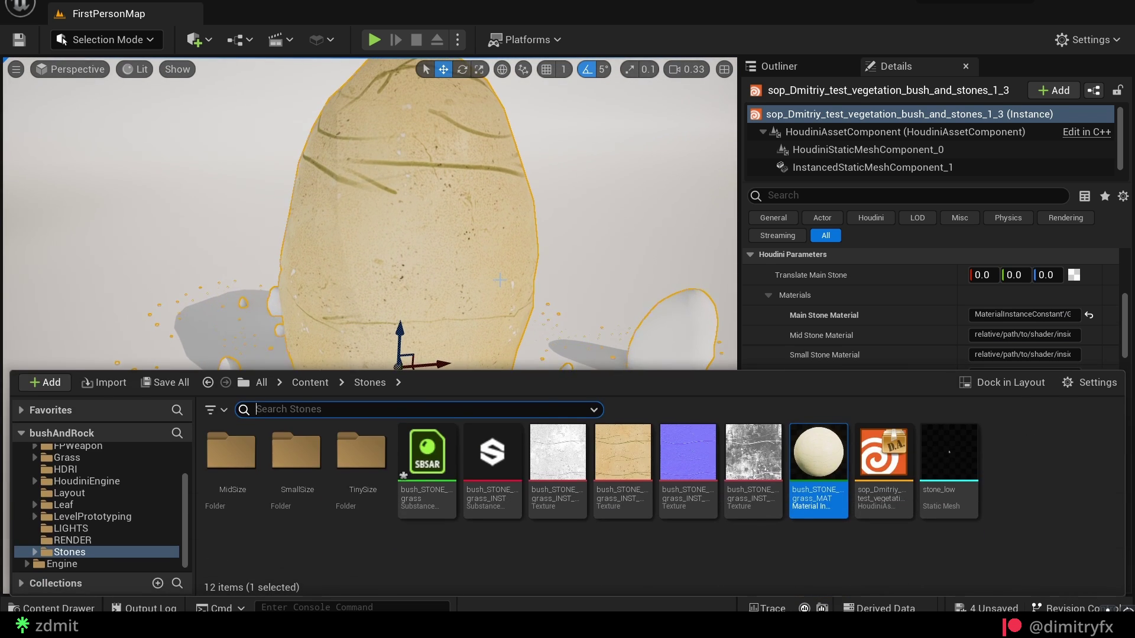
double_click(499, 450)
scroll(821, 395, down, 5)
click(802, 373)
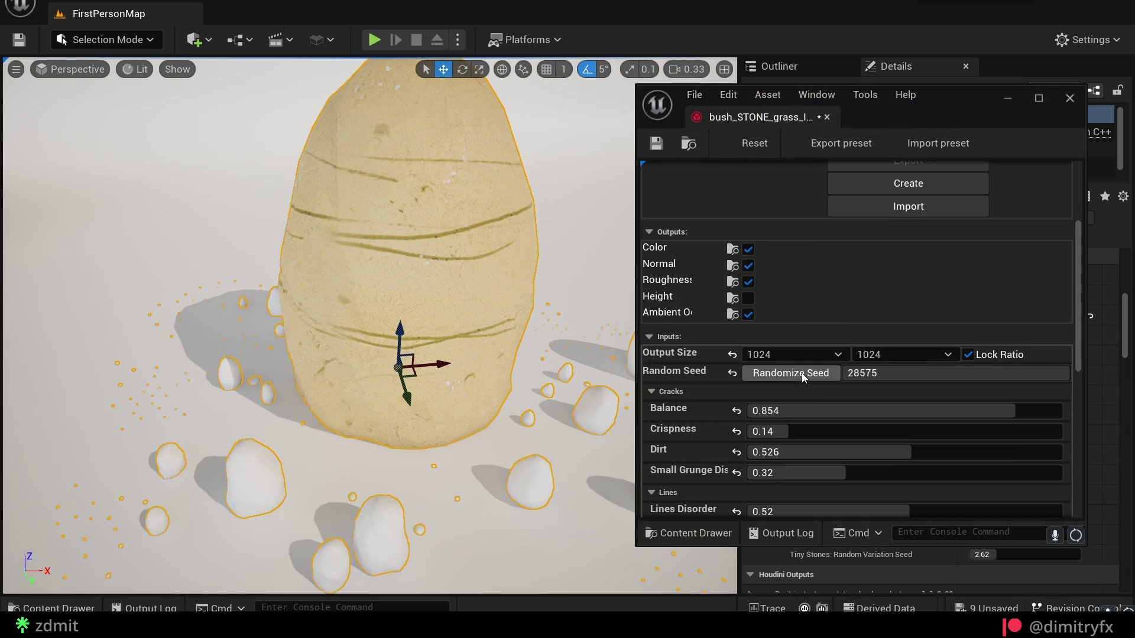
- Try a lower value for one of the Substance instance's slider inputs, undo the test changes and close the instance
scroll(854, 401, down, 4)
drag(834, 393, 769, 416)
key(ctrl+z)
click(1069, 98)
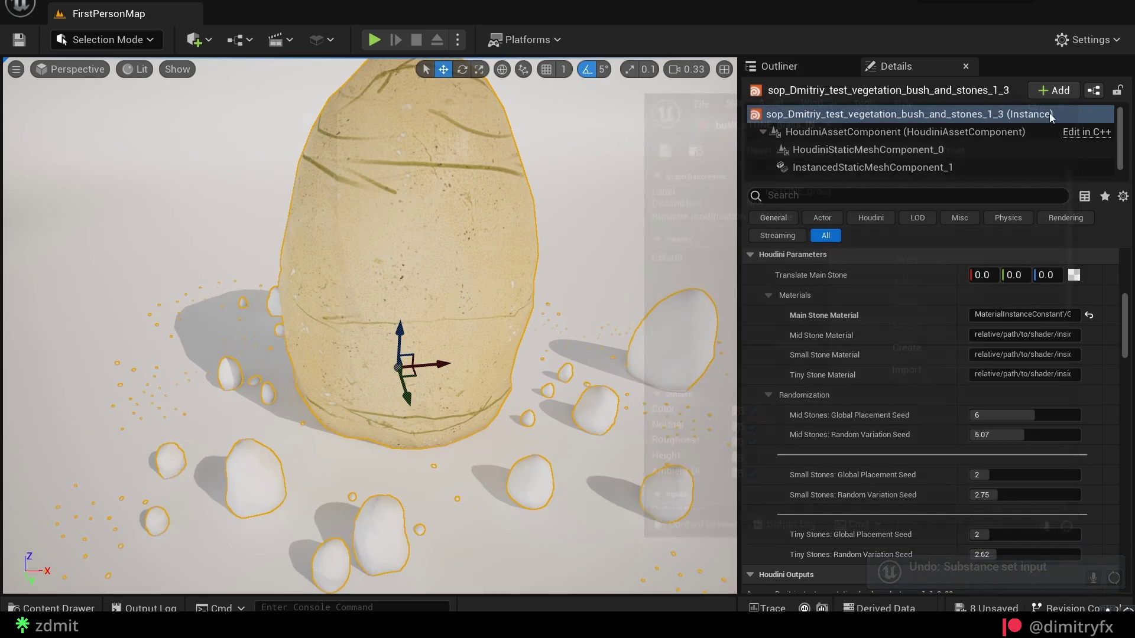